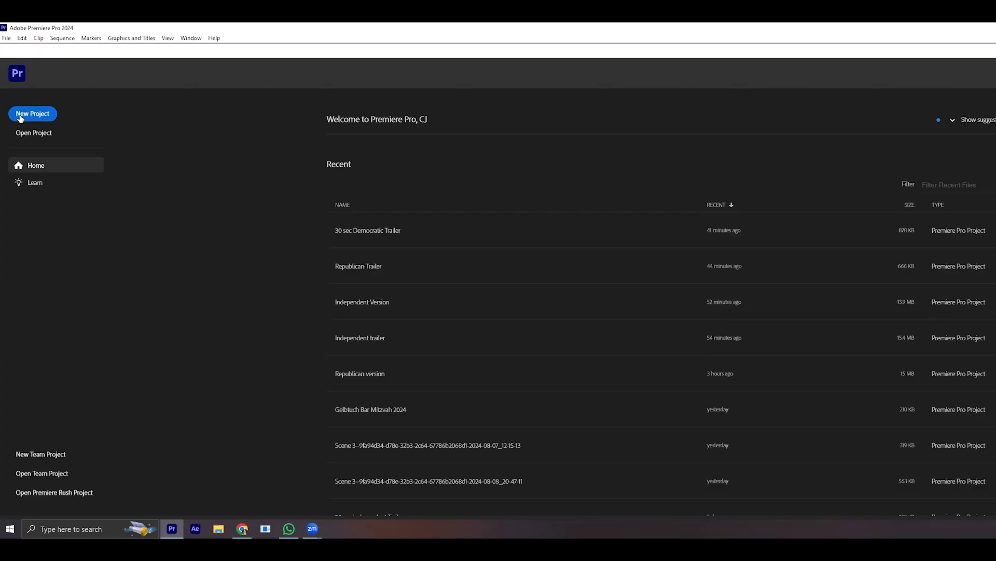
- Start a new project named MyProject and show the available project locations
{"action": "left_click", "coordinate": [20, 117]}
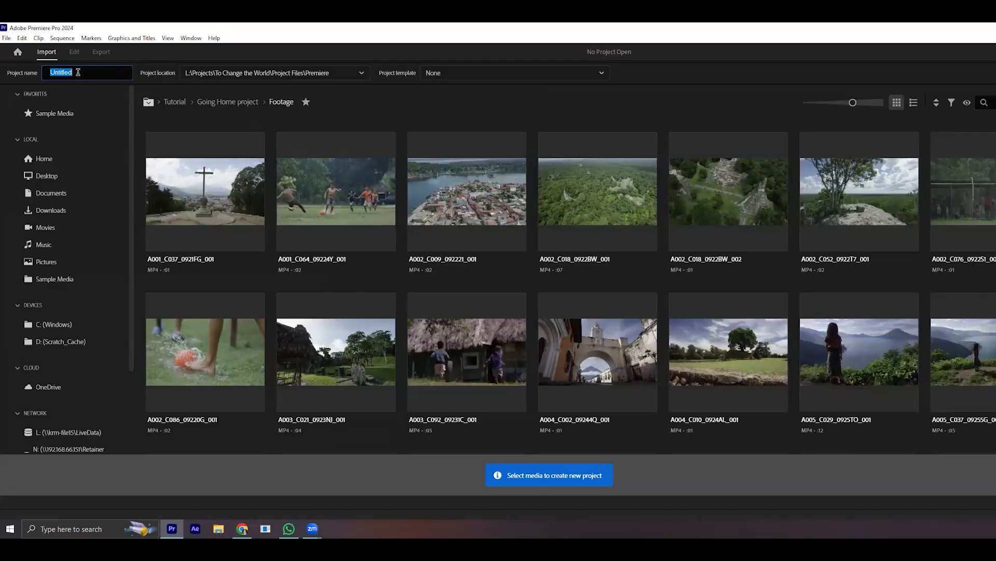
{"action": "type", "text": "MyProject"}
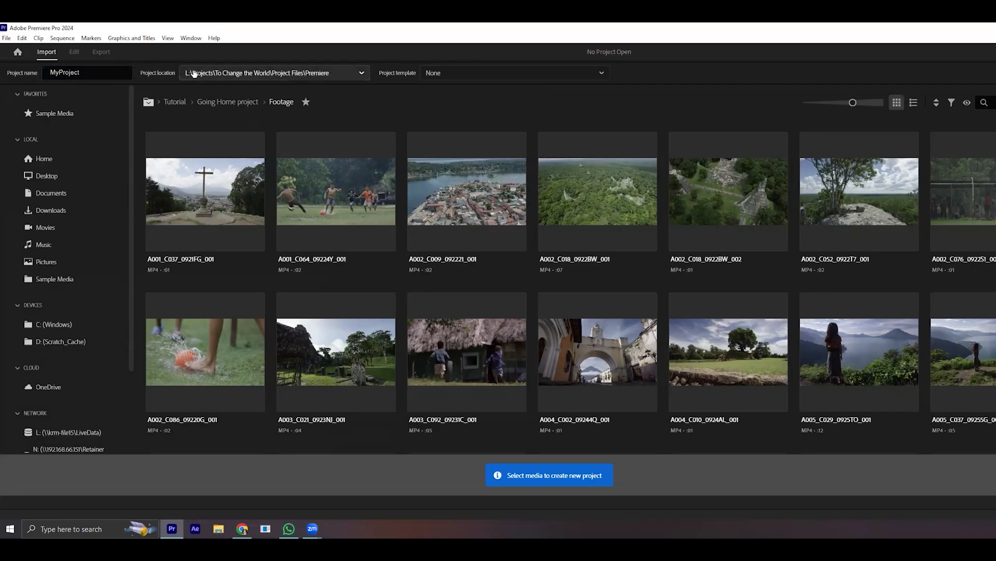
{"action": "left_click", "coordinate": [193, 73]}
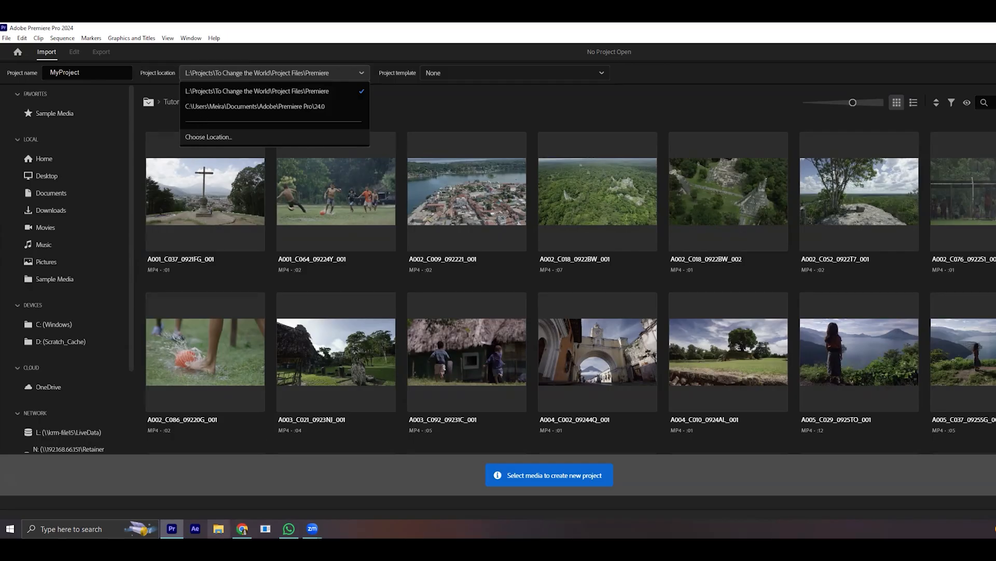
- Switch to File Explorer, open the Bais Yaakov Video Editing folder and move its window fully into view
{"action": "right_click", "coordinate": [218, 528]}
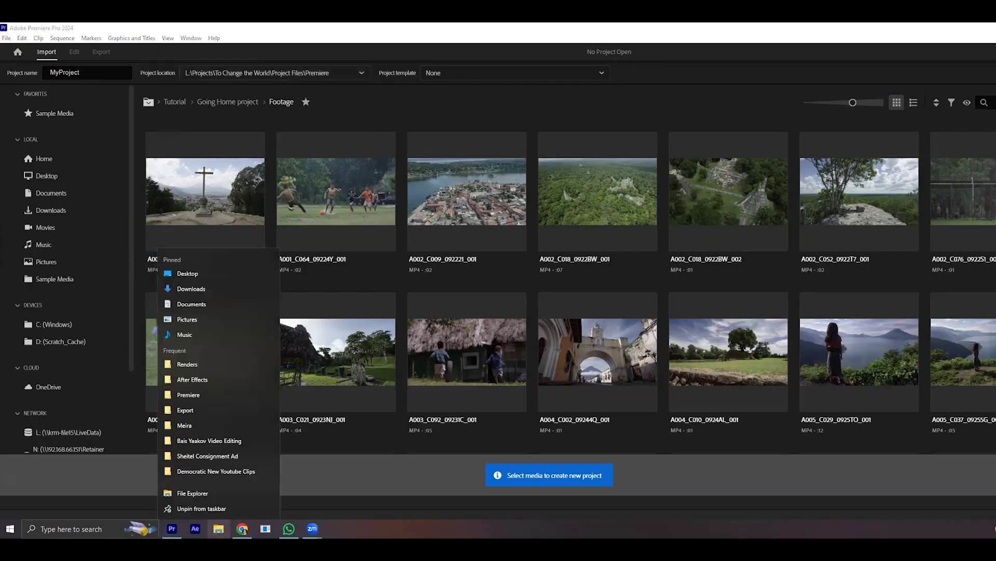
{"action": "left_click", "coordinate": [228, 440]}
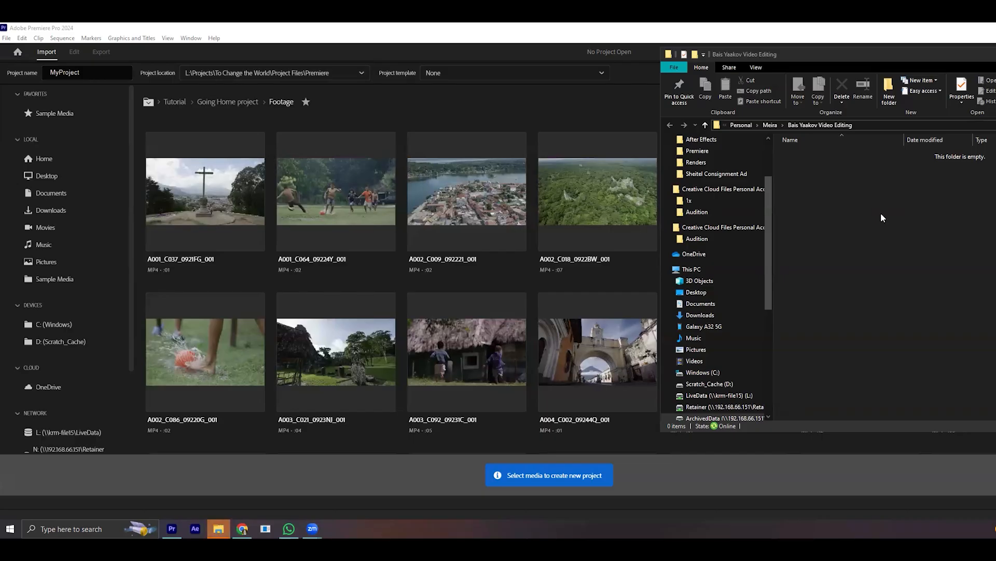
{"action": "left_click_drag", "start_coordinate": [848, 55], "coordinate": [728, 77]}
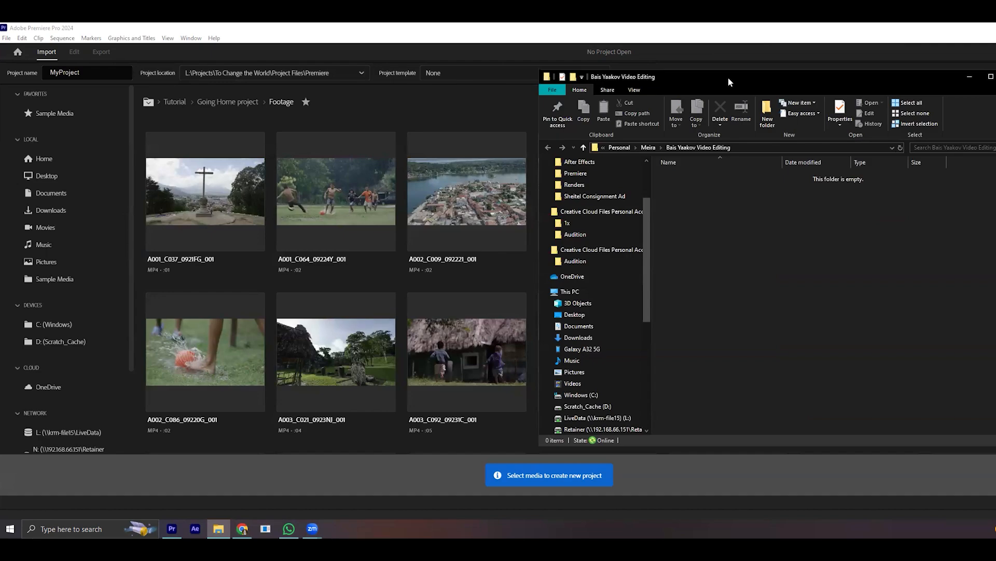
- Set the project location to the Bais Yaakov Video Editing folder on the ArchivedData drive and create the project
{"action": "left_click", "coordinate": [288, 73]}
{"action": "left_click", "coordinate": [209, 130]}
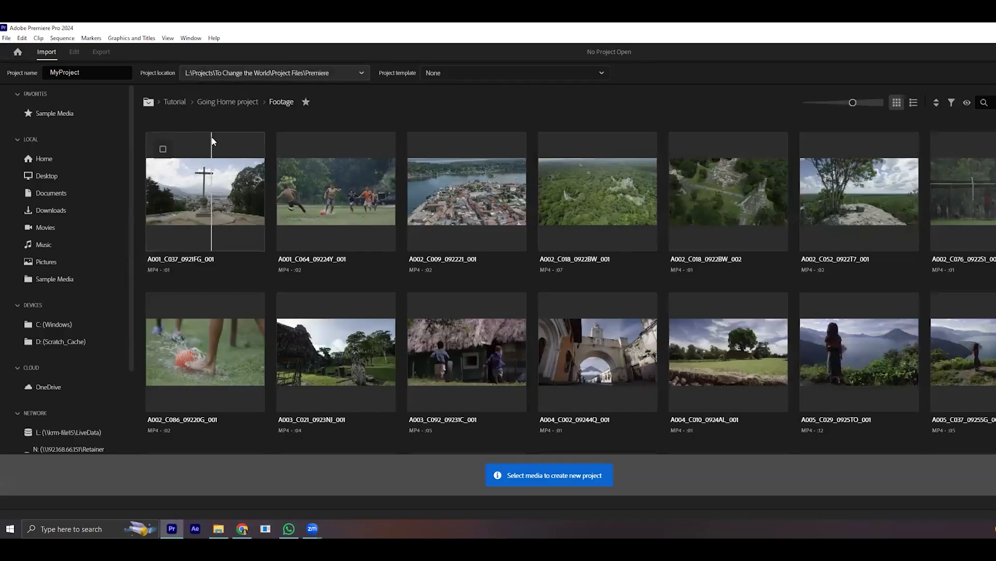
{"action": "left_click", "coordinate": [223, 73]}
{"action": "left_click", "coordinate": [256, 139]}
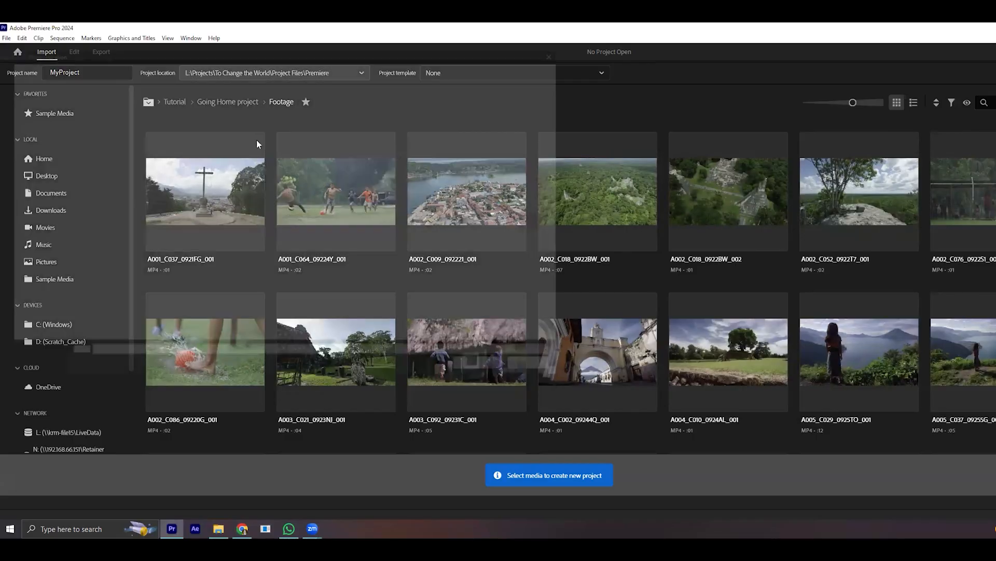
{"action": "scroll", "coordinate": [90, 290], "scroll_direction": "down", "scroll_amount": 2}
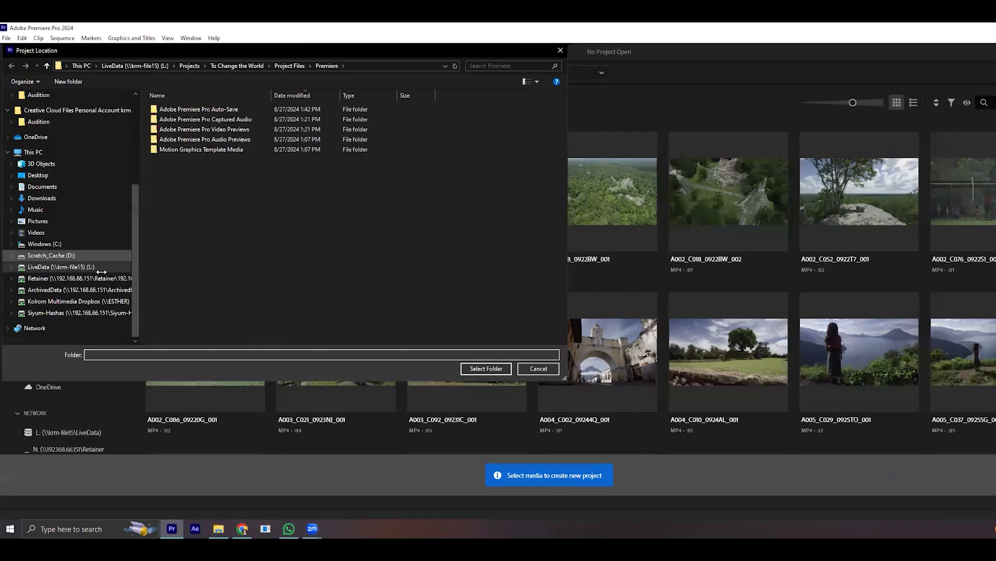
{"action": "left_click", "coordinate": [91, 294]}
{"action": "double_click", "coordinate": [174, 148]}
{"action": "double_click", "coordinate": [175, 225]}
{"action": "double_click", "coordinate": [191, 109]}
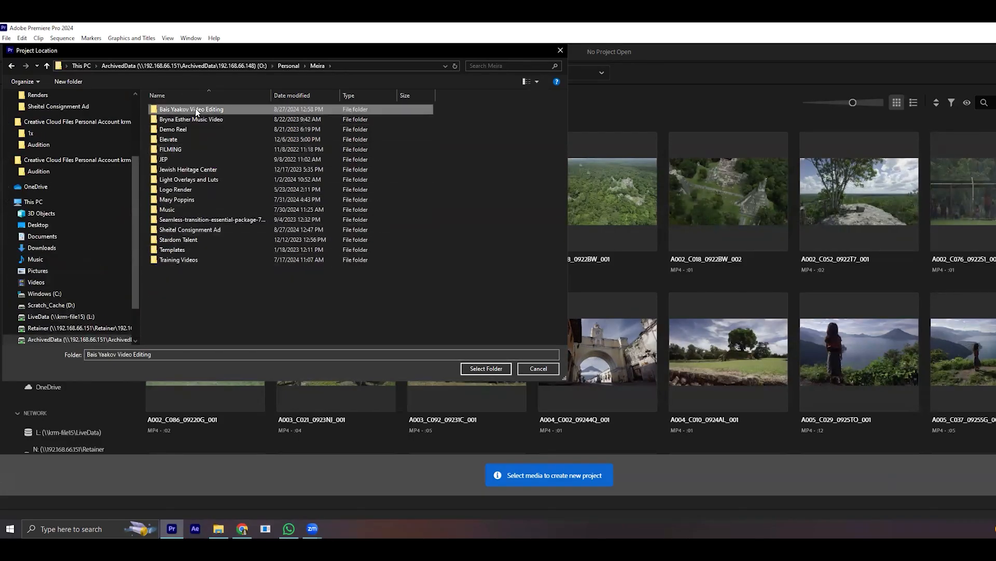
{"action": "left_click", "coordinate": [472, 369]}
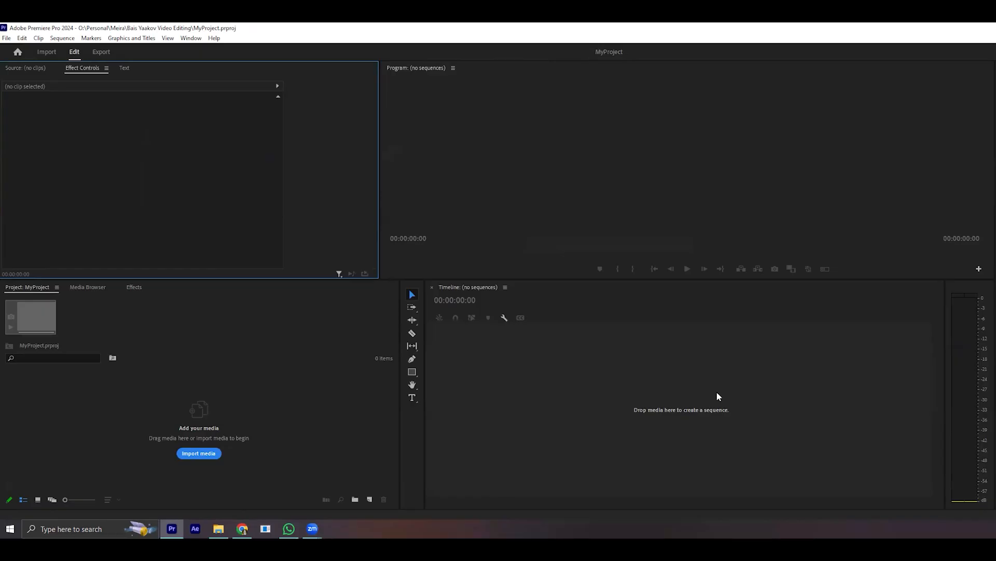
- Switch to File Explorer and import the sunflower-field JPG from the Downloads folder into the project
{"action": "key", "text": "alt+Tab"}
{"action": "right_click", "coordinate": [219, 529]}
{"action": "left_click", "coordinate": [179, 274]}
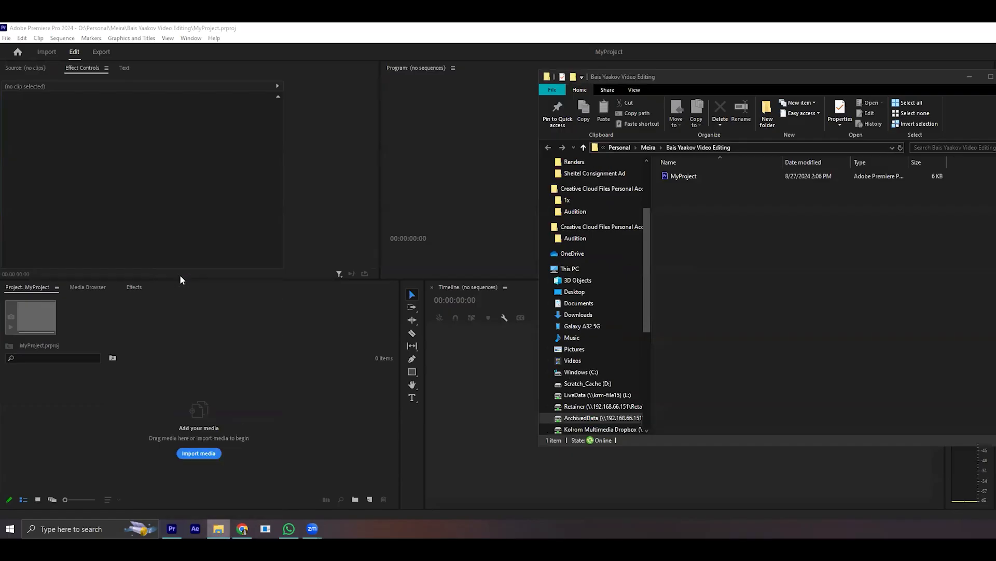
{"action": "left_click", "coordinate": [743, 206]}
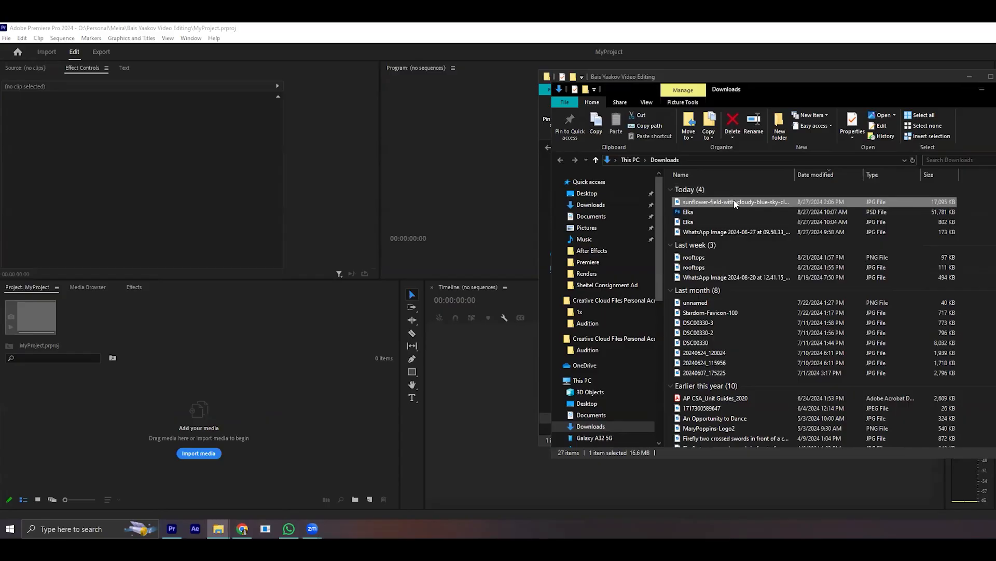
{"action": "left_click_drag", "start_coordinate": [735, 203], "coordinate": [222, 429]}
- Create a sequence from the sunflower image and scrub its playhead to about 00;00;01;09
{"action": "left_click_drag", "start_coordinate": [65, 385], "coordinate": [540, 418]}
{"action": "left_click_drag", "start_coordinate": [560, 311], "coordinate": [603, 363]}
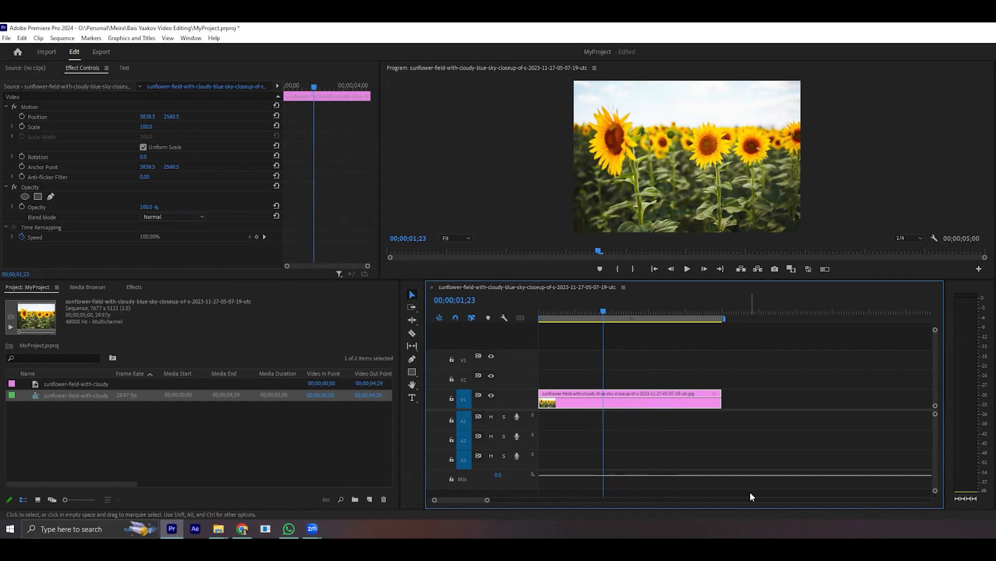
{"action": "left_click_drag", "start_coordinate": [703, 315], "coordinate": [588, 382]}
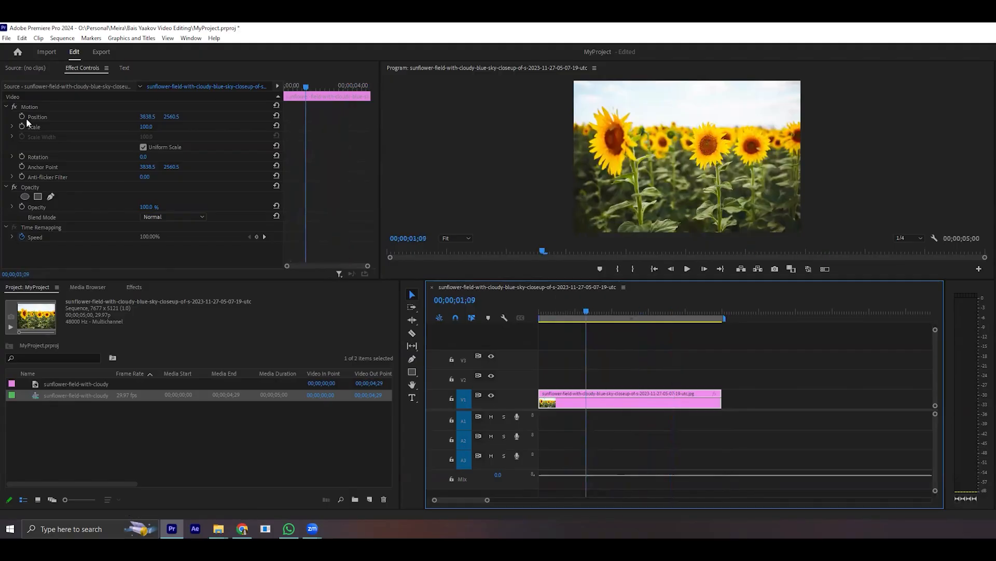
- Move the sunflower-field JPG from the Downloads folder to the Bais Yaakov Video Editing folder in File Explorer
{"action": "left_click", "coordinate": [219, 529]}
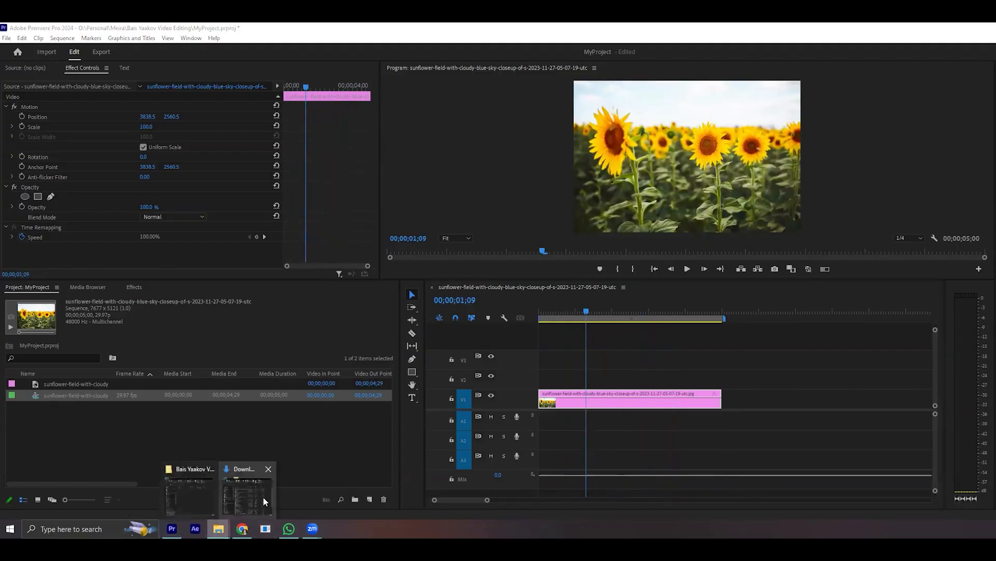
{"action": "left_click", "coordinate": [257, 496]}
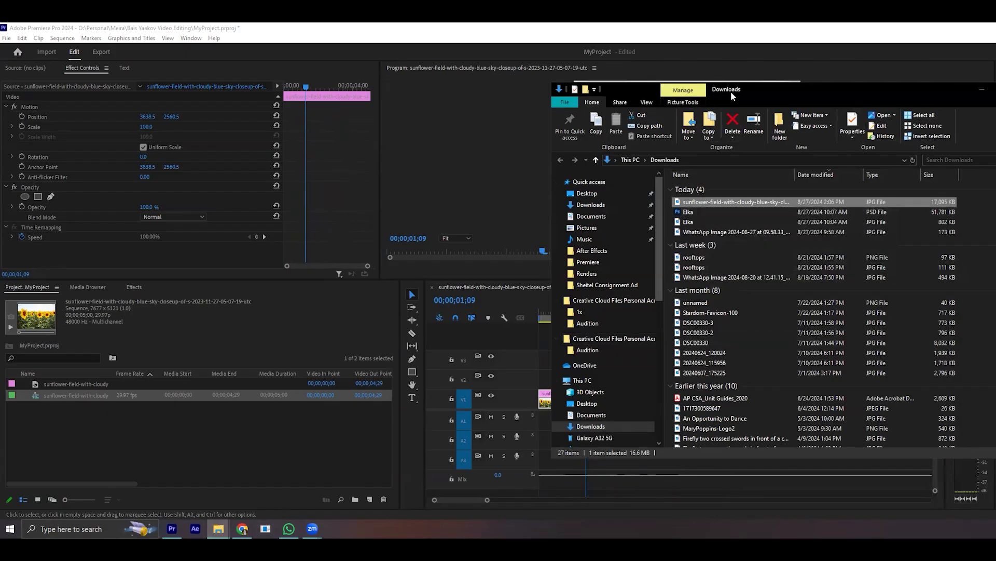
{"action": "left_click_drag", "start_coordinate": [733, 94], "coordinate": [361, 107]}
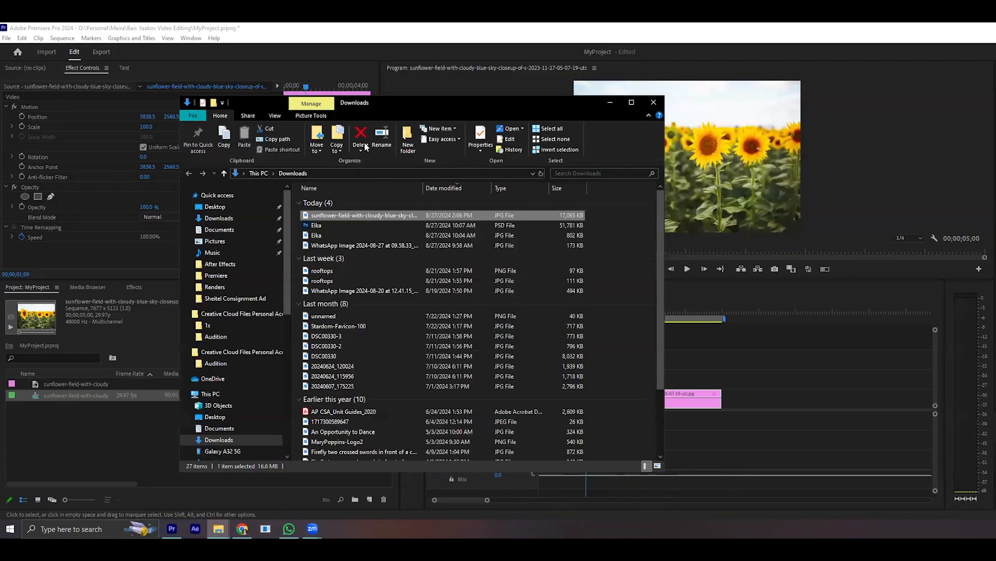
{"action": "right_click", "coordinate": [362, 217]}
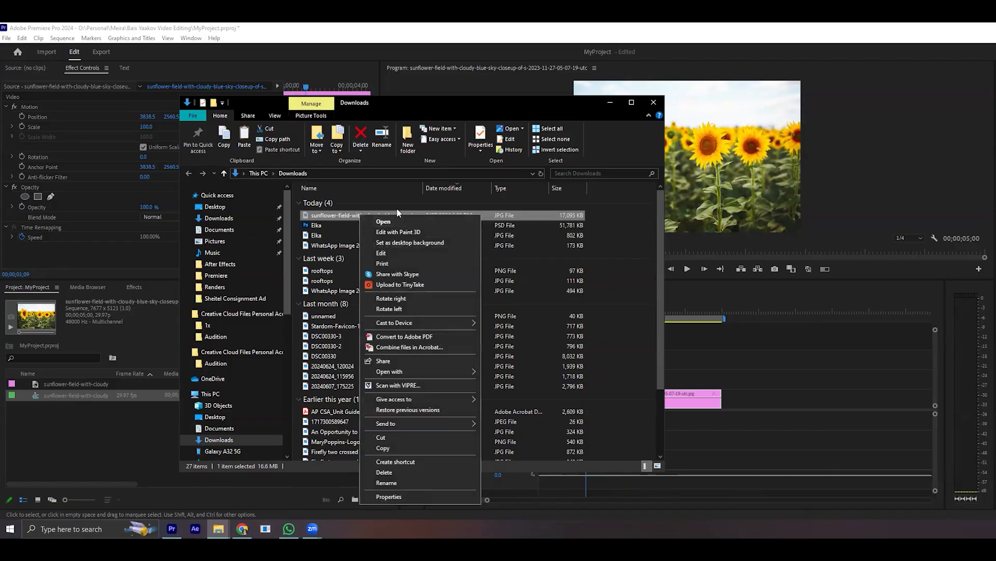
{"action": "left_click", "coordinate": [388, 434]}
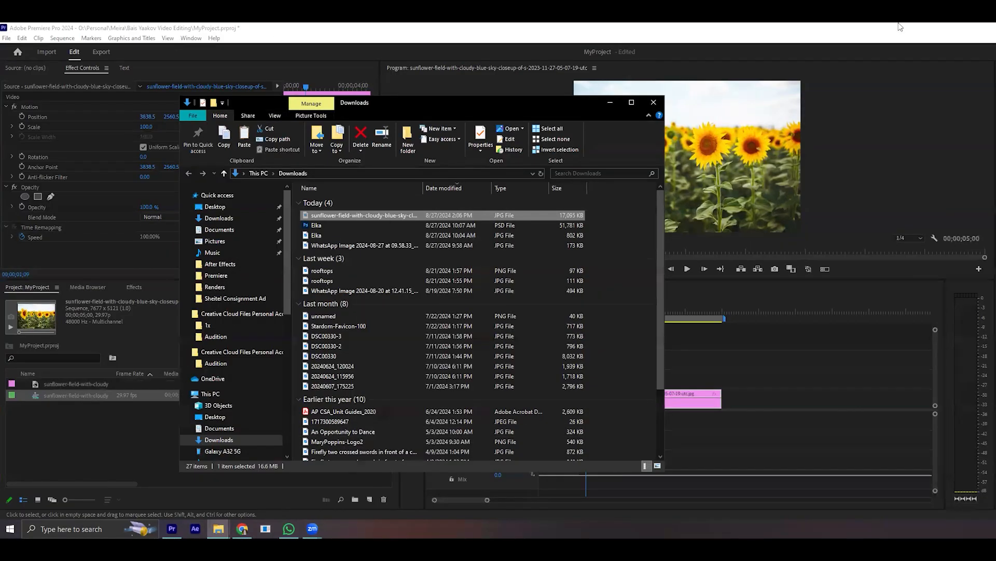
{"action": "mouse_move", "coordinate": [219, 528]}
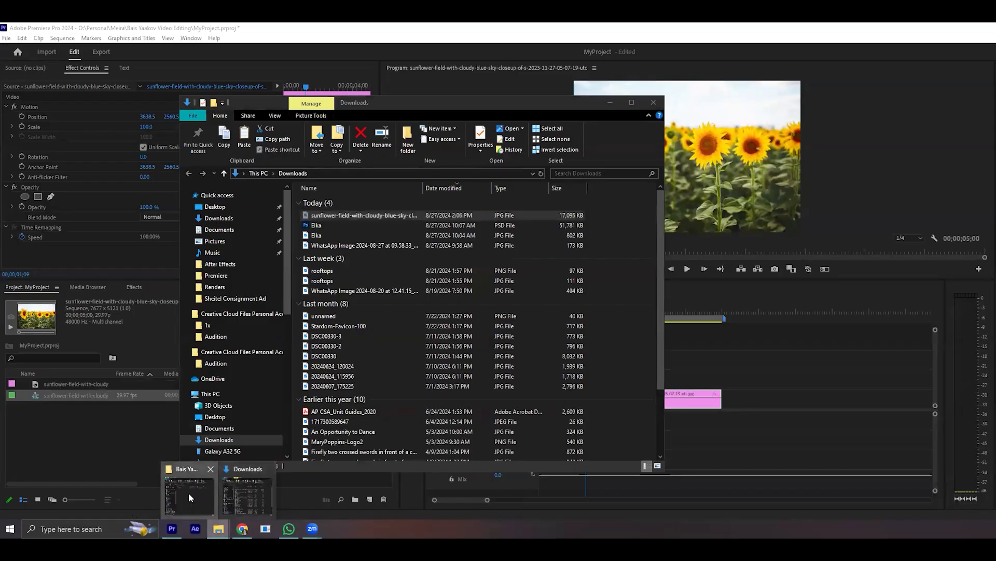
{"action": "left_click", "coordinate": [189, 493]}
{"action": "left_click_drag", "start_coordinate": [843, 82], "coordinate": [970, 86]}
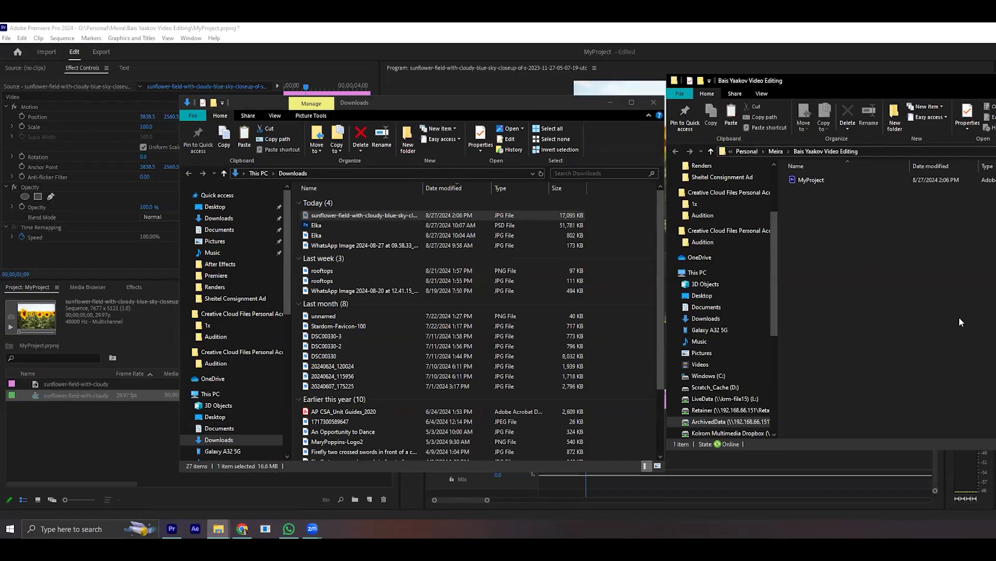
{"action": "right_click", "coordinate": [852, 241]}
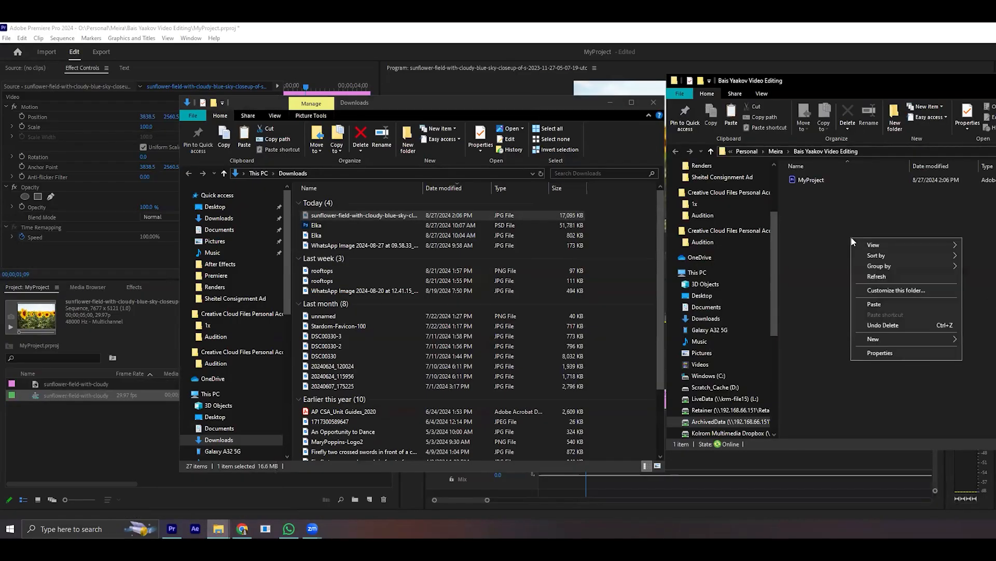
{"action": "left_click", "coordinate": [882, 304]}
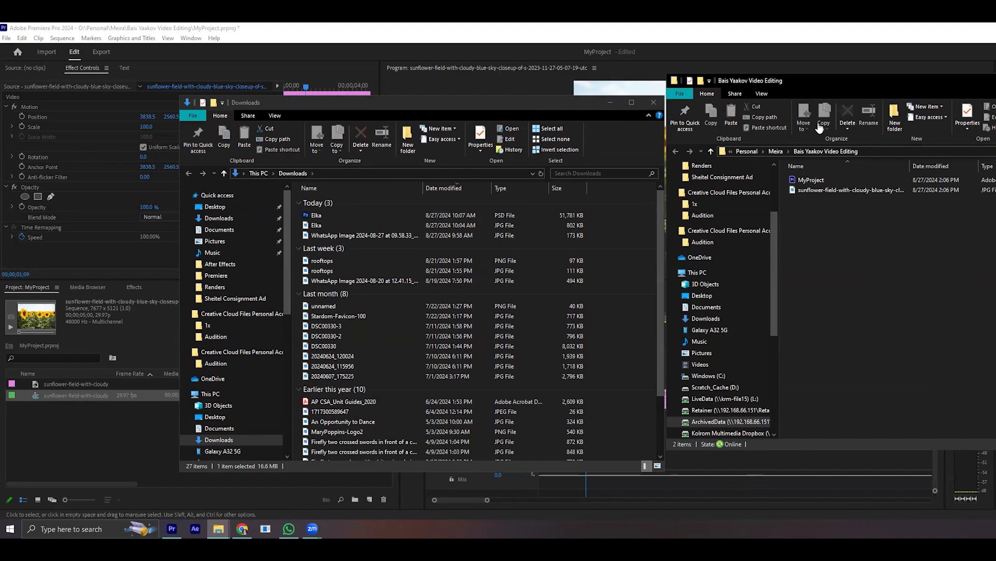
- Switch to Premiere Pro, leave all missing media offline and scrub the sequence to about 00;00;02;03
{"action": "left_click", "coordinate": [684, 490]}
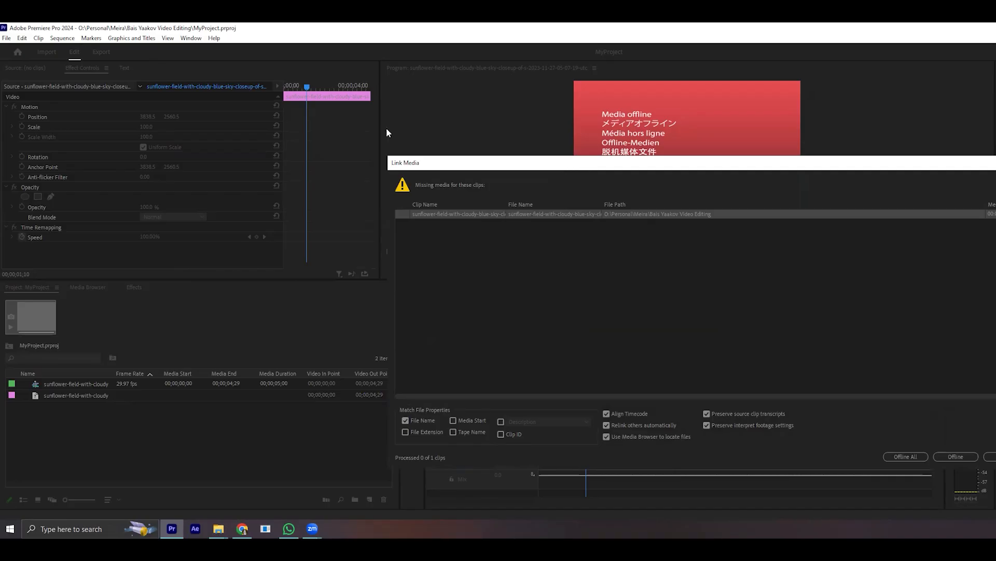
{"action": "left_click_drag", "start_coordinate": [566, 173], "coordinate": [390, 138]}
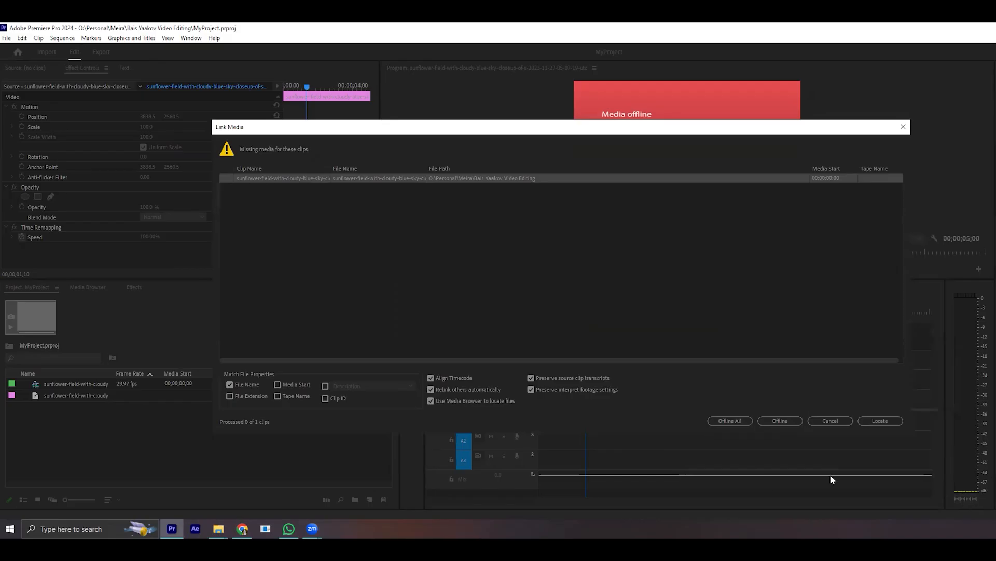
{"action": "left_click", "coordinate": [744, 423]}
{"action": "left_click", "coordinate": [744, 424]}
{"action": "left_click_drag", "start_coordinate": [700, 312], "coordinate": [615, 334]}
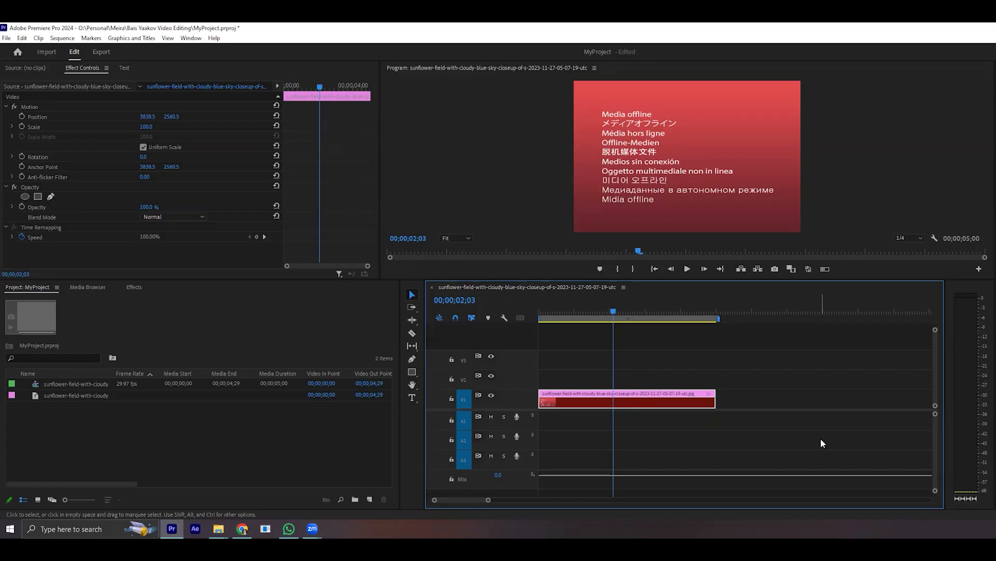
{"action": "right_click", "coordinate": [663, 404]}
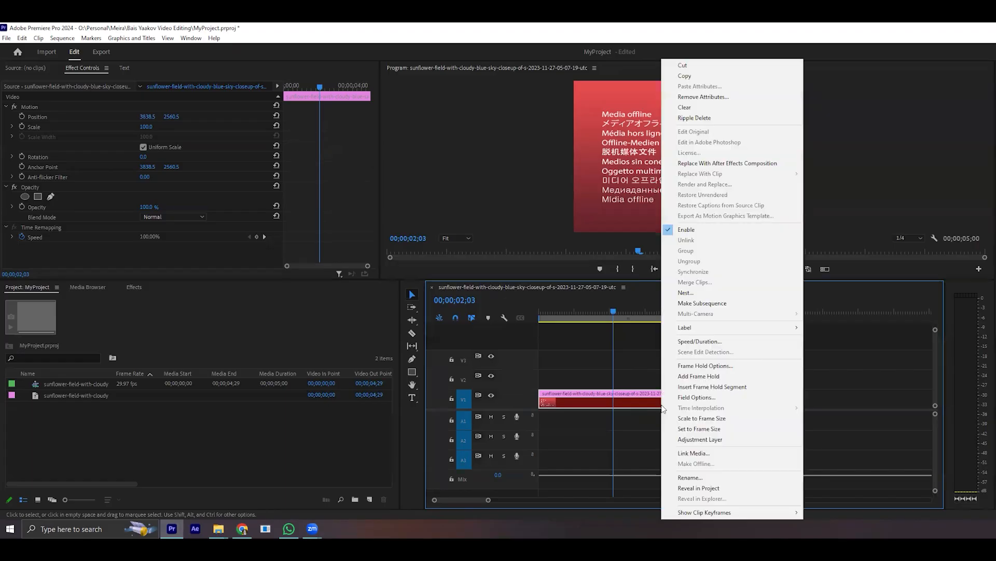
{"action": "left_click", "coordinate": [579, 432]}
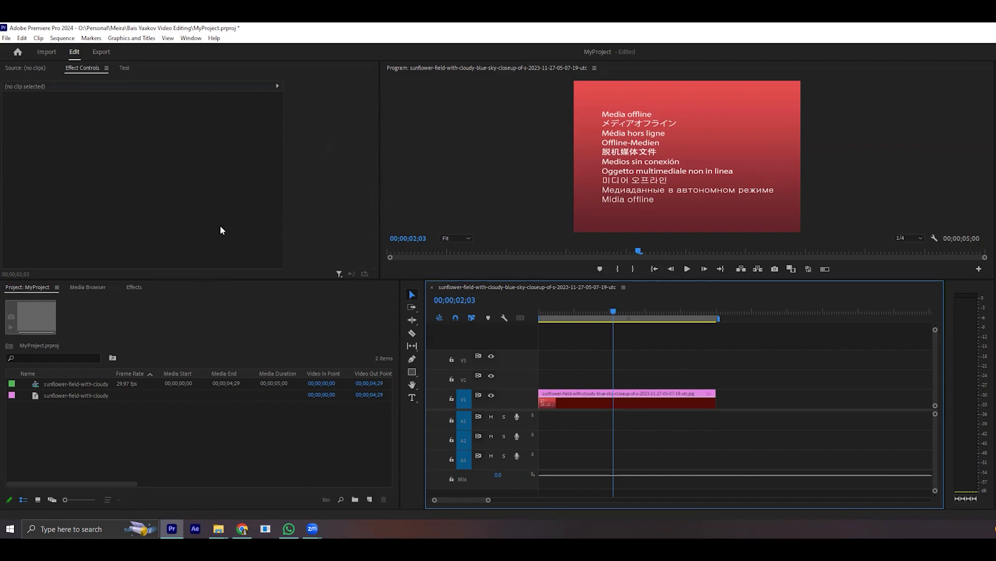
- Permanently delete the MyProject file from the Bais Yaakov Video Editing folder in File Explorer and return to Premiere Pro
{"action": "mouse_move", "coordinate": [219, 528]}
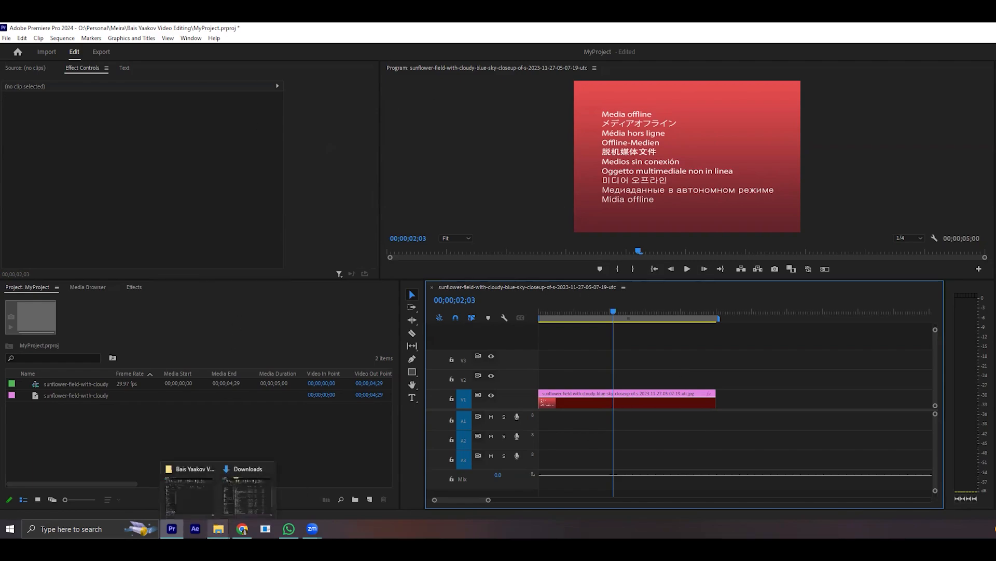
{"action": "left_click", "coordinate": [173, 500]}
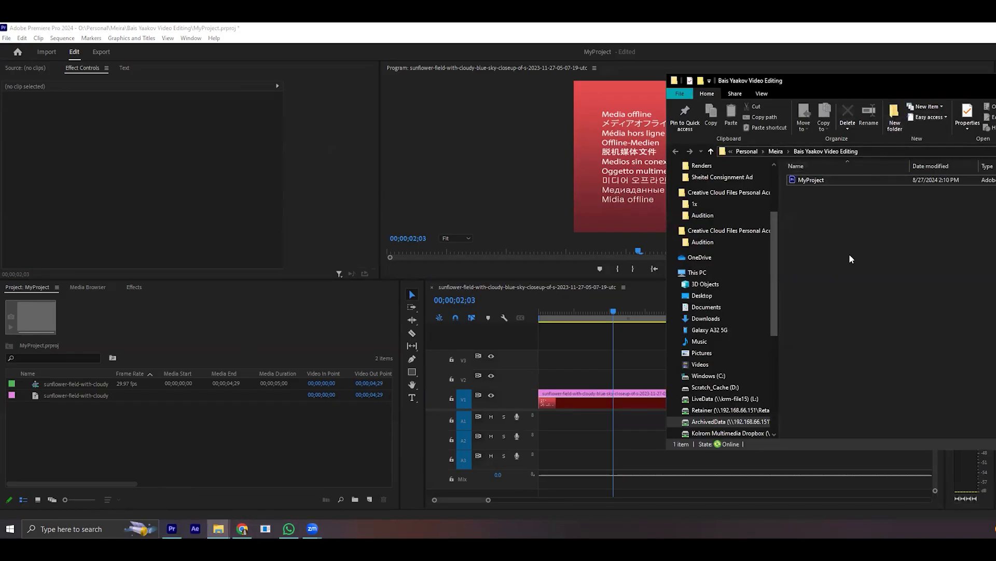
{"action": "left_click", "coordinate": [839, 179]}
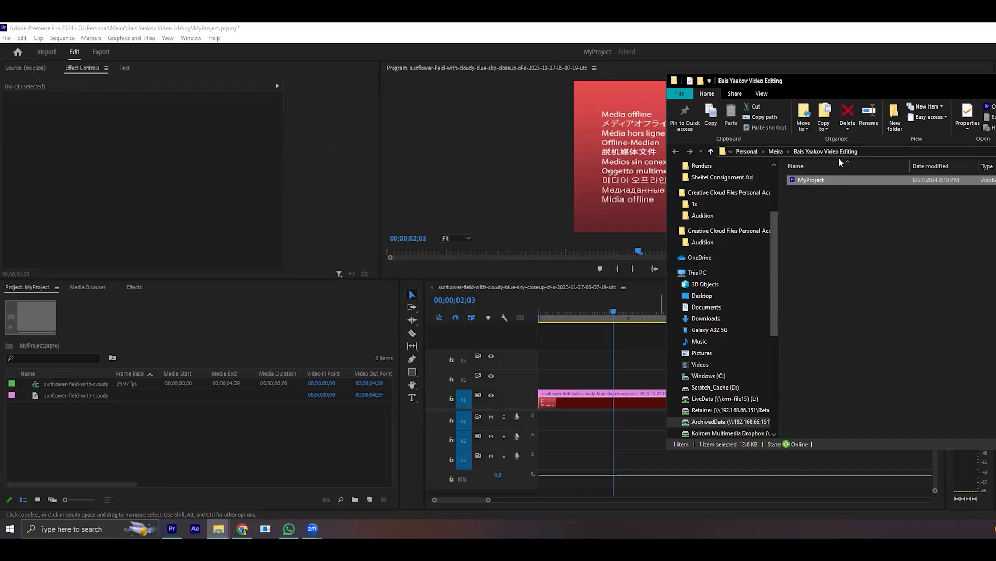
{"action": "key", "text": "shift+Delete"}
{"action": "left_click", "coordinate": [648, 317]}
{"action": "left_click", "coordinate": [592, 355]}
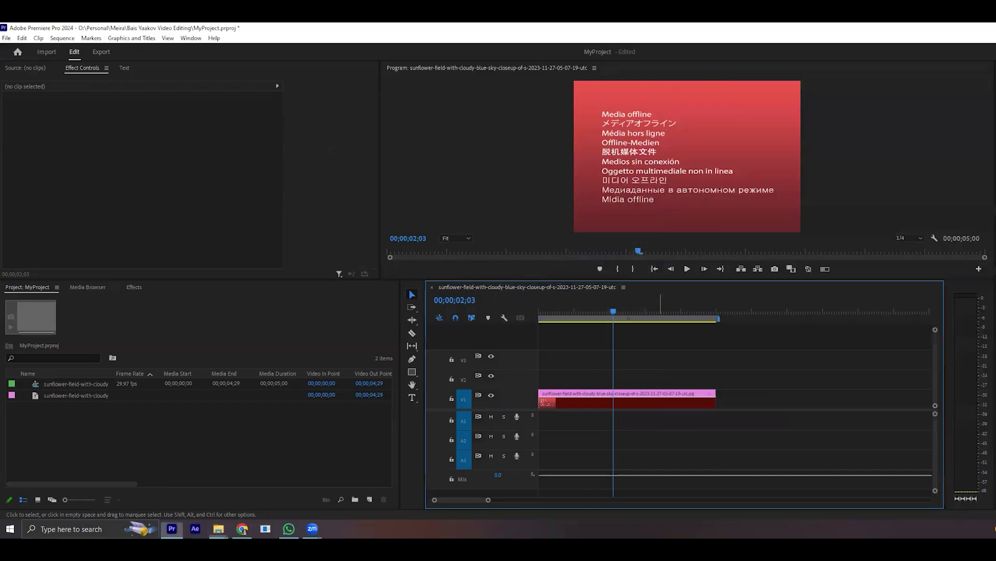
- Quit Premiere Pro without saving the project and maximize the Bais Yaakov Video Editing folder window
{"action": "key", "text": "ctrl+q"}
{"action": "left_click", "coordinate": [609, 283]}
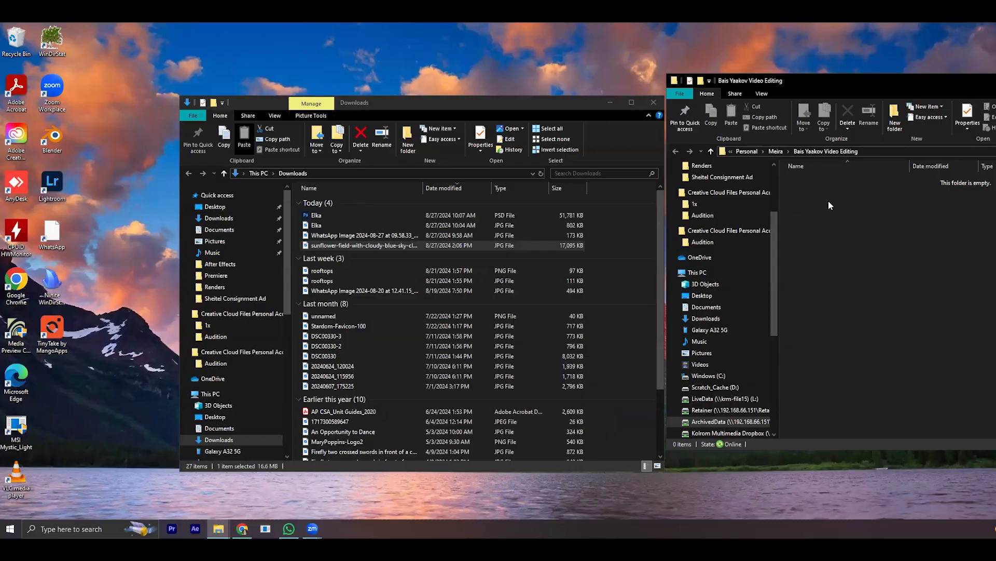
{"action": "key", "text": "super+Up"}
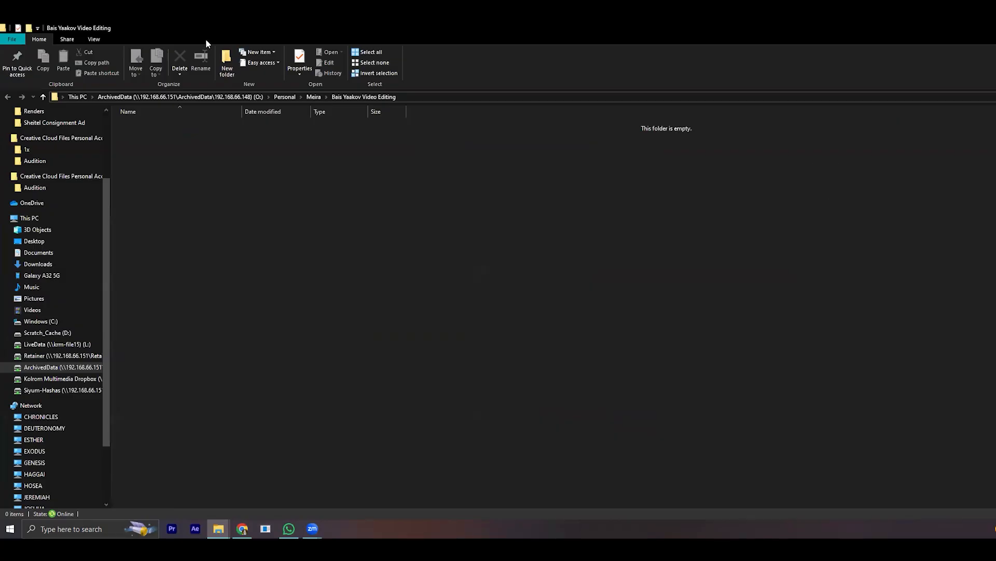
- Create a folder named Demo inside the Bais Yaakov Video Editing folder and open it
{"action": "left_click", "coordinate": [227, 62]}
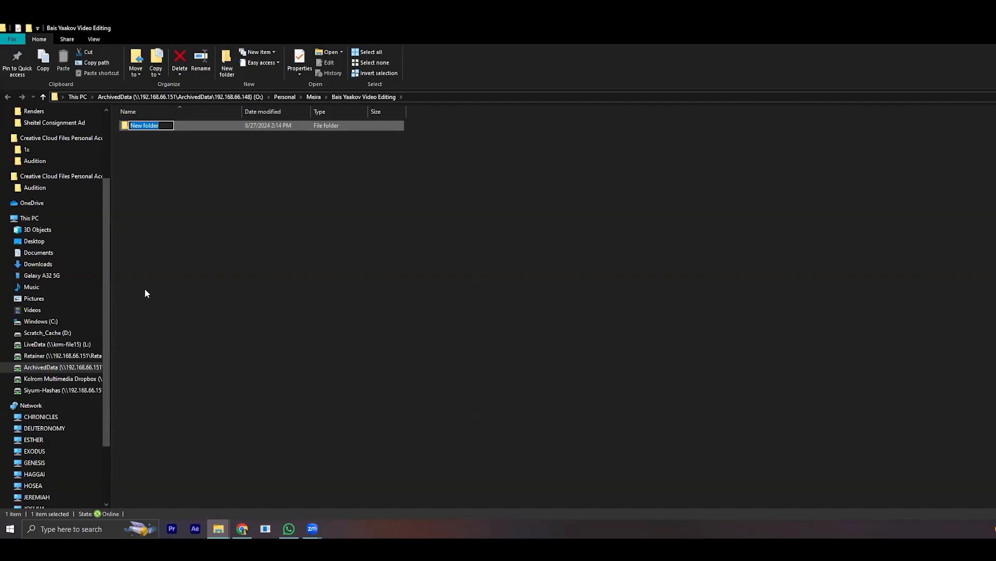
{"action": "type", "text": "Demo"}
{"action": "key", "text": "Return"}
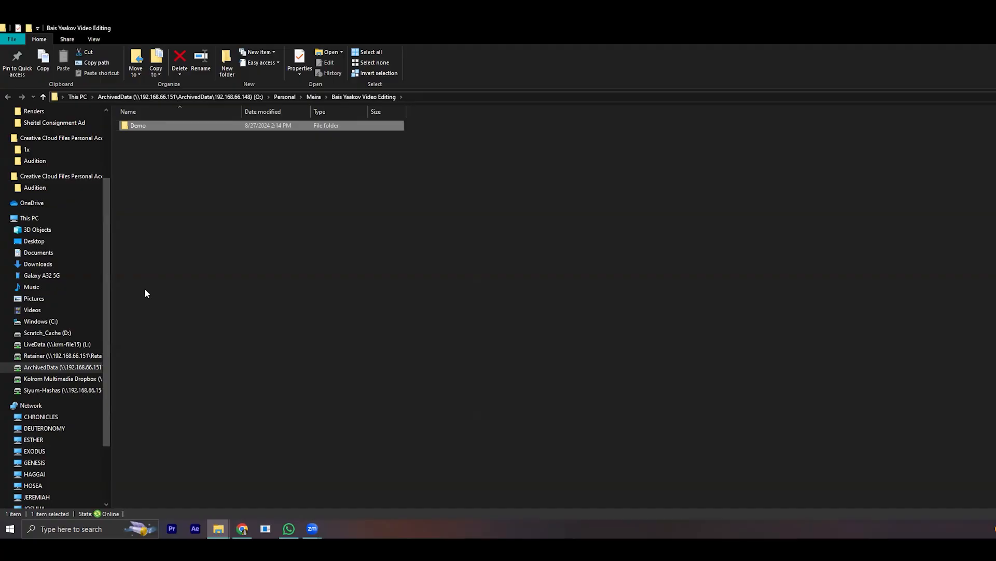
{"action": "key", "text": "Return"}
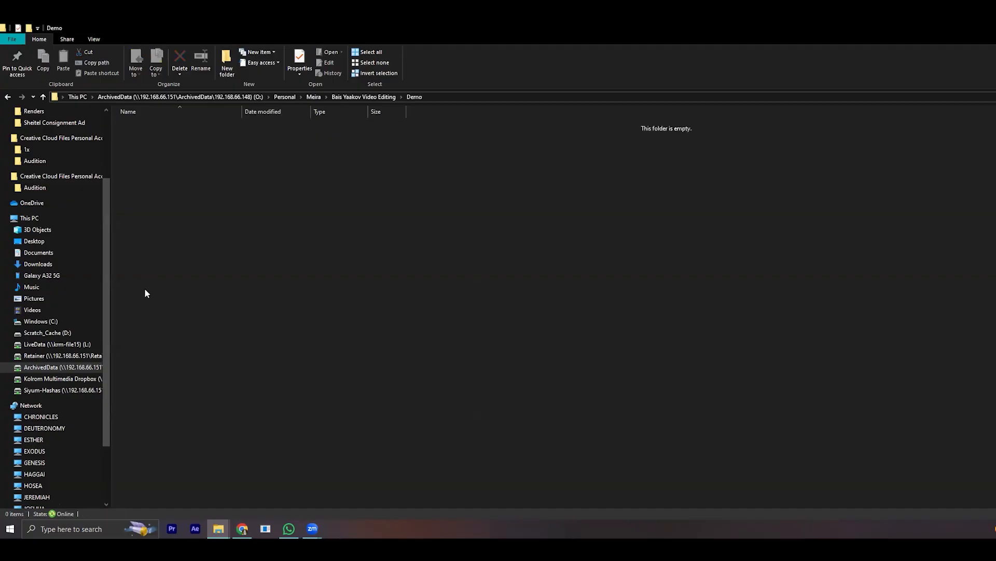
- Create five new subfolders inside the Demo folder
{"action": "left_click", "coordinate": [231, 68]}
{"action": "left_click", "coordinate": [234, 69]}
{"action": "left_click", "coordinate": [234, 68]}
{"action": "left_click", "coordinate": [234, 68]}
{"action": "left_click", "coordinate": [233, 69]}
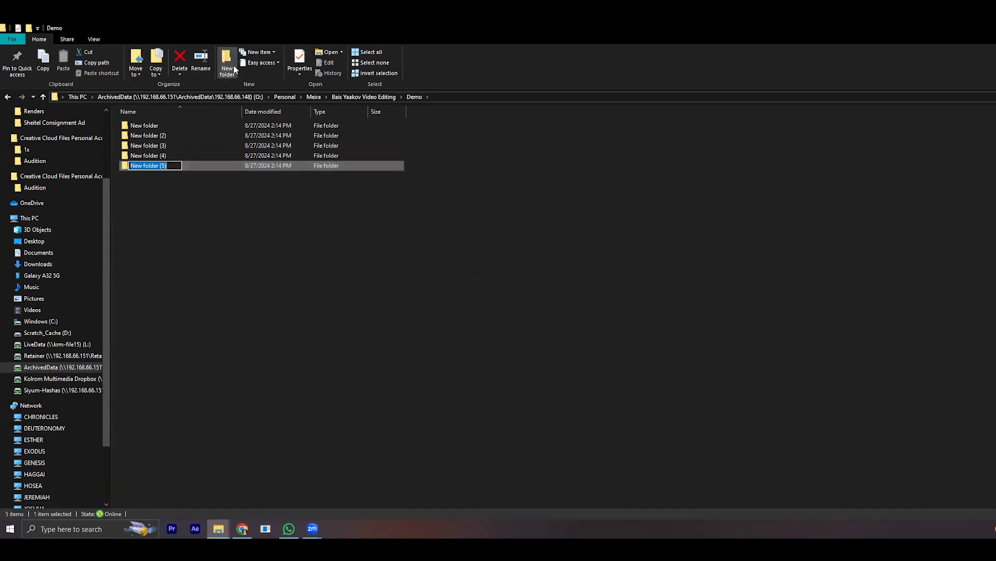
- Rename the first new subfolder Premiere and the second AfterEffects
{"action": "left_click", "coordinate": [144, 126]}
{"action": "left_click", "coordinate": [145, 127]}
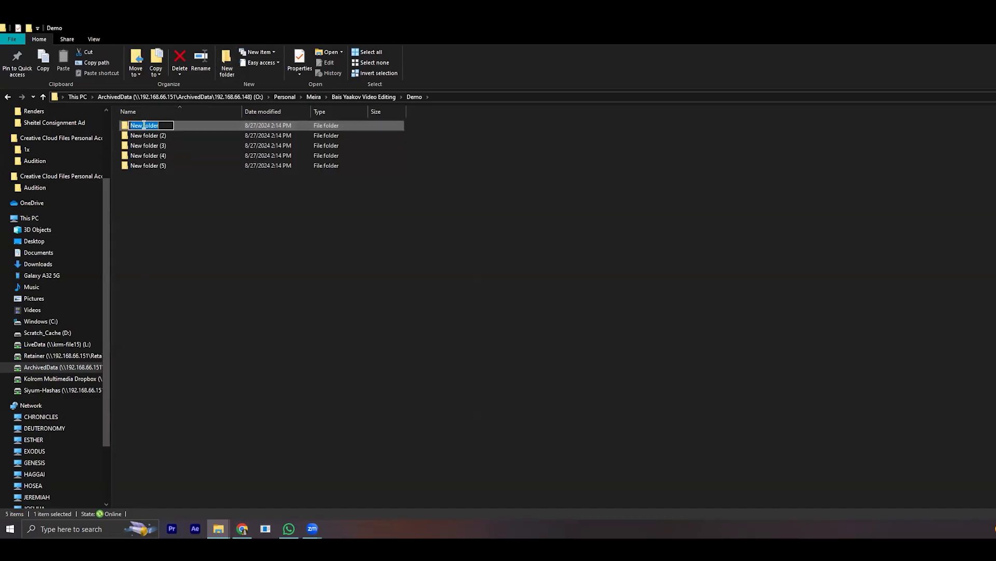
{"action": "type", "text": "Premiere"}
{"action": "key", "text": "Return"}
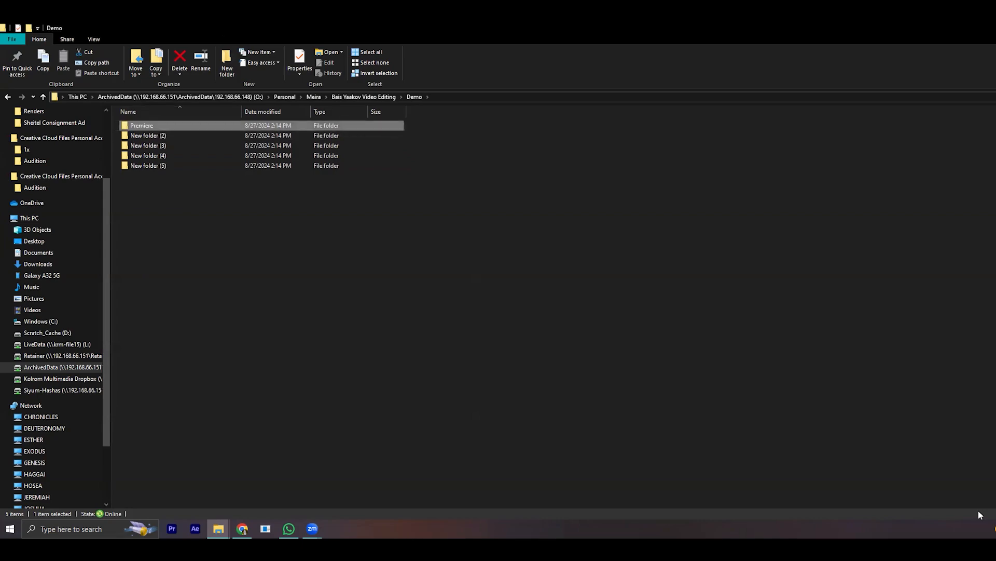
{"action": "left_click", "coordinate": [162, 136]}
{"action": "left_click", "coordinate": [163, 136]}
{"action": "type", "text": "AfterE"}
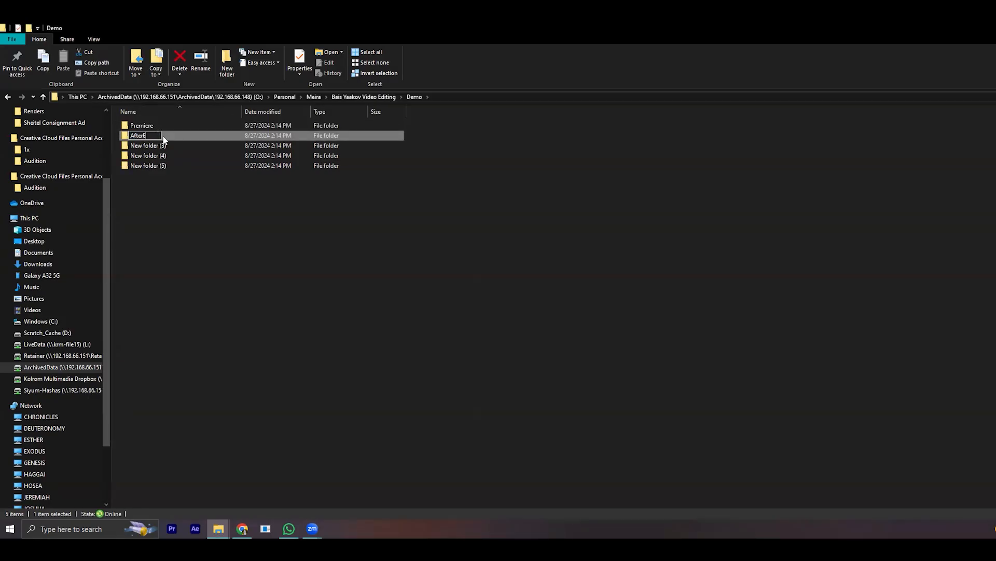
{"action": "type", "text": "ffects"}
{"action": "key", "text": "Return"}
- Rename the third new subfolder Exports and the fourth Renders
{"action": "left_click", "coordinate": [140, 146]}
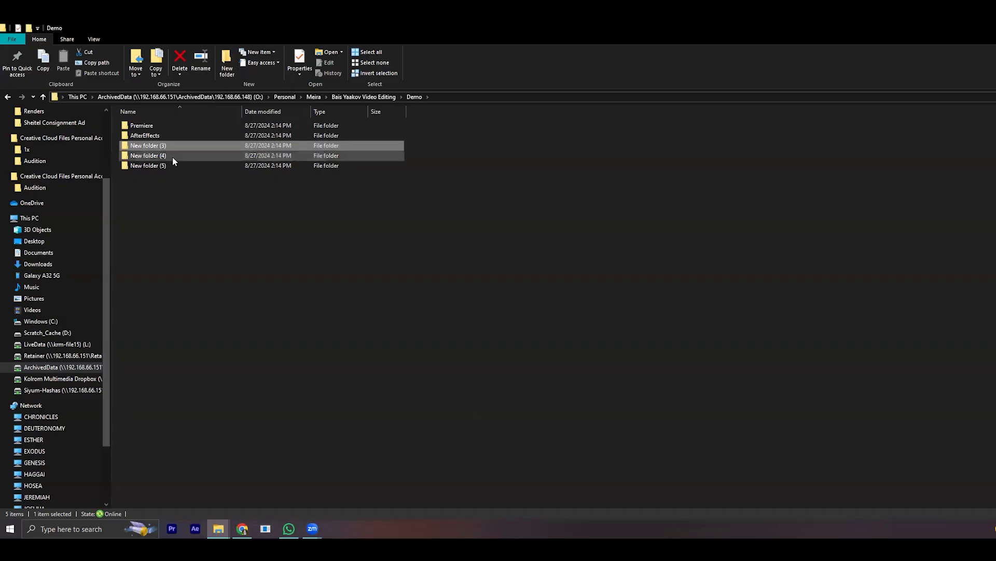
{"action": "left_click", "coordinate": [146, 147]}
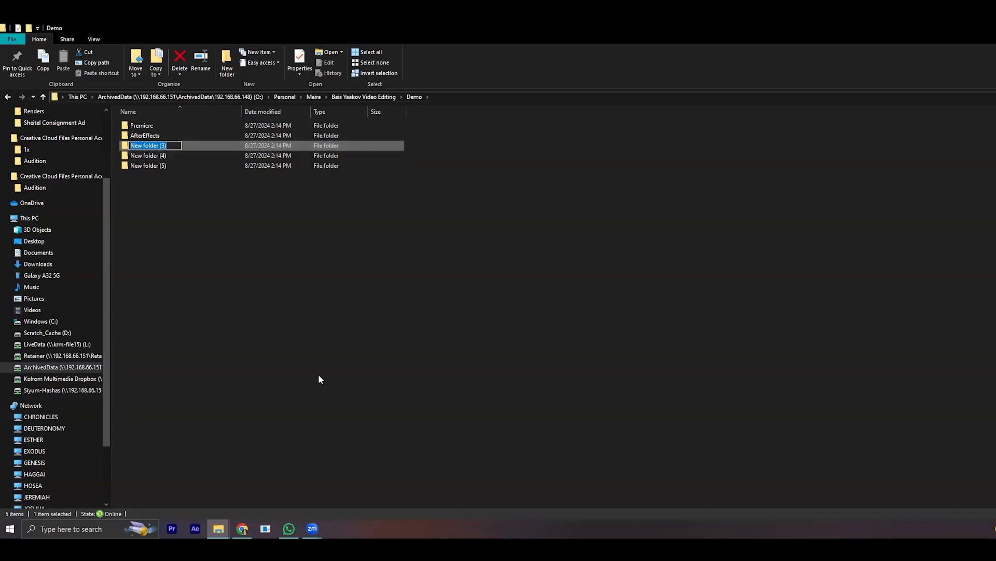
{"action": "type", "text": "Exports"}
{"action": "key", "text": "Return"}
{"action": "left_click", "coordinate": [158, 157]}
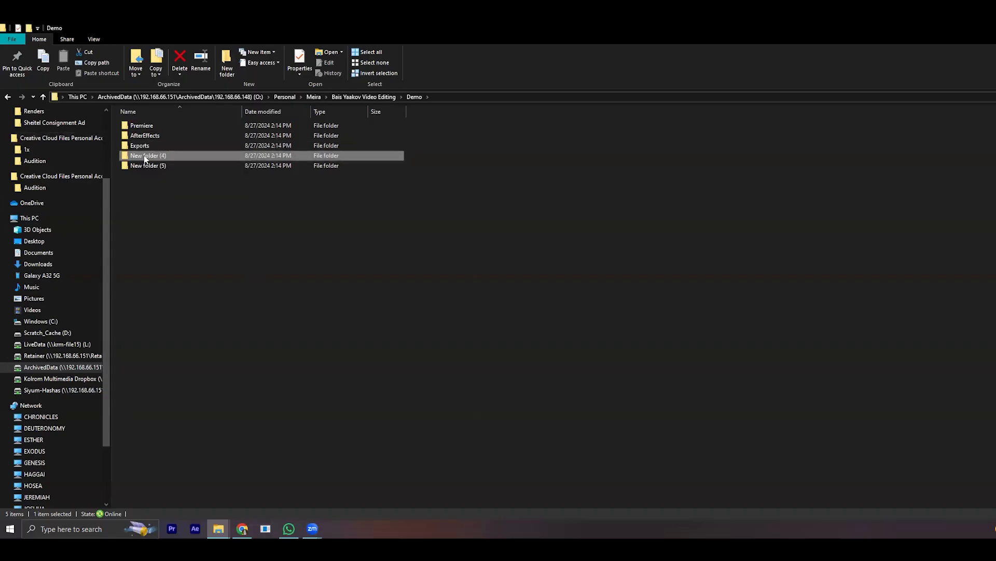
{"action": "left_click", "coordinate": [146, 157]}
{"action": "type", "text": "Renders"}
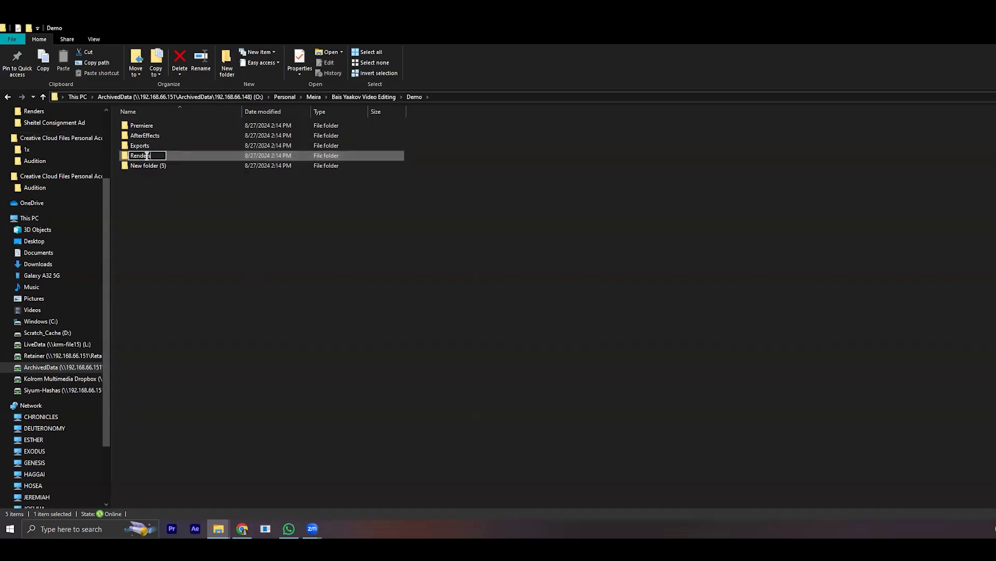
{"action": "key", "text": "Return"}
- Rename the fifth new subfolder Audio and add a sixth subfolder named Footage
{"action": "left_click", "coordinate": [141, 166]}
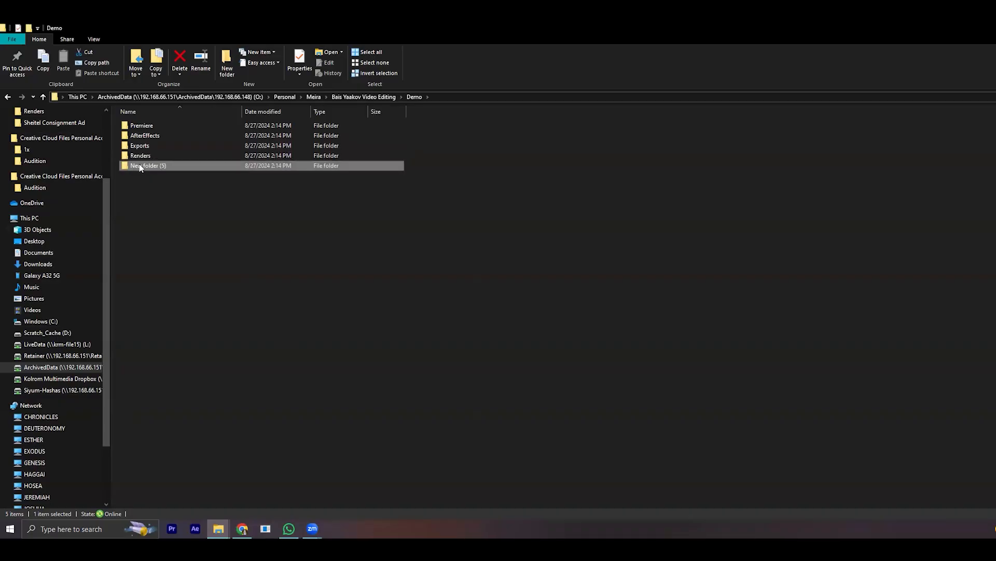
{"action": "left_click", "coordinate": [139, 167]}
{"action": "type", "text": "Audio"}
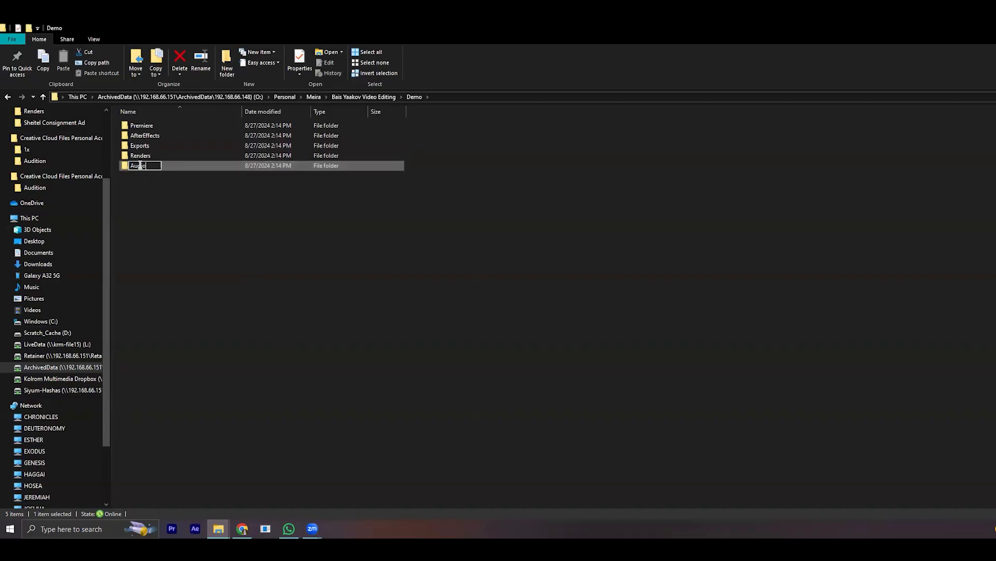
{"action": "key", "text": "Return"}
{"action": "left_click", "coordinate": [226, 64]}
{"action": "type", "text": "F"}
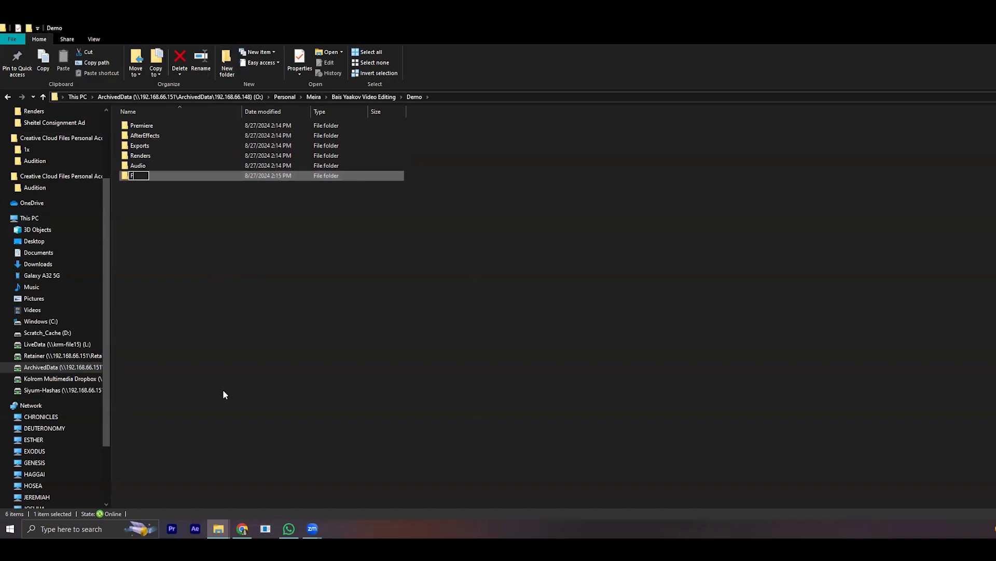
{"action": "type", "text": "ootage"}
{"action": "key", "text": "Return"}
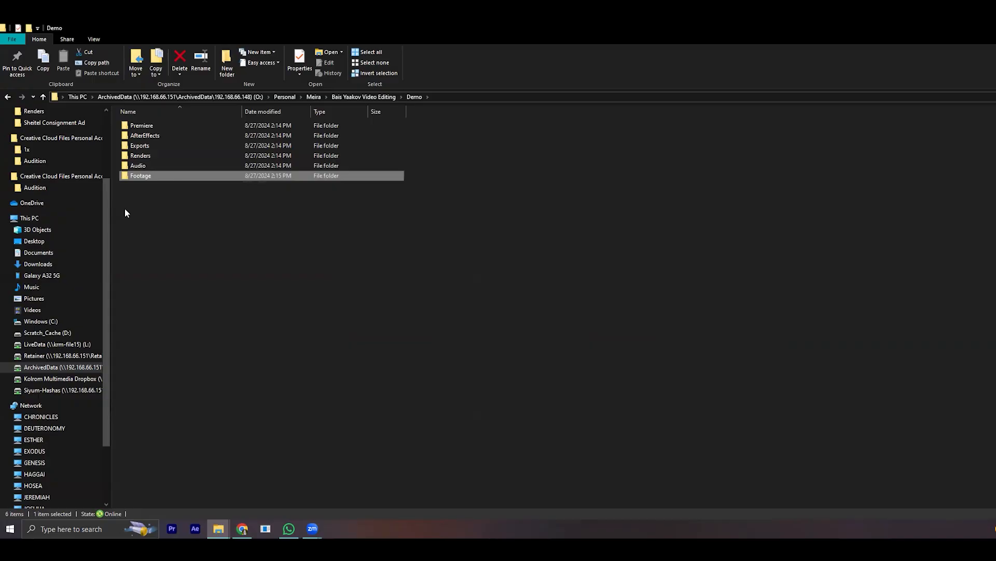
- Go through the subfolders of Demo, look inside the Premiere folder and return to Demo
{"action": "key", "text": "Up"}
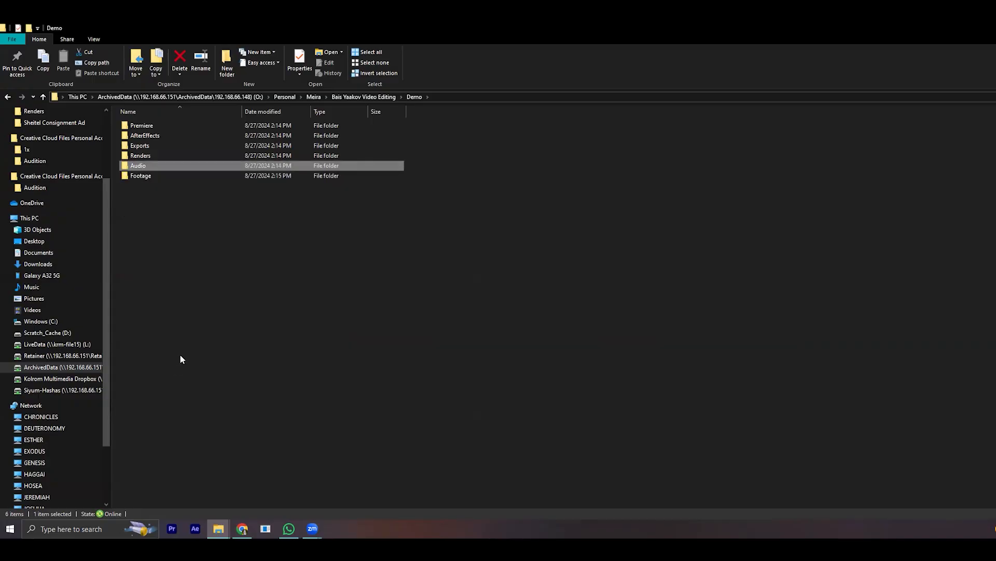
{"action": "left_click", "coordinate": [153, 158]}
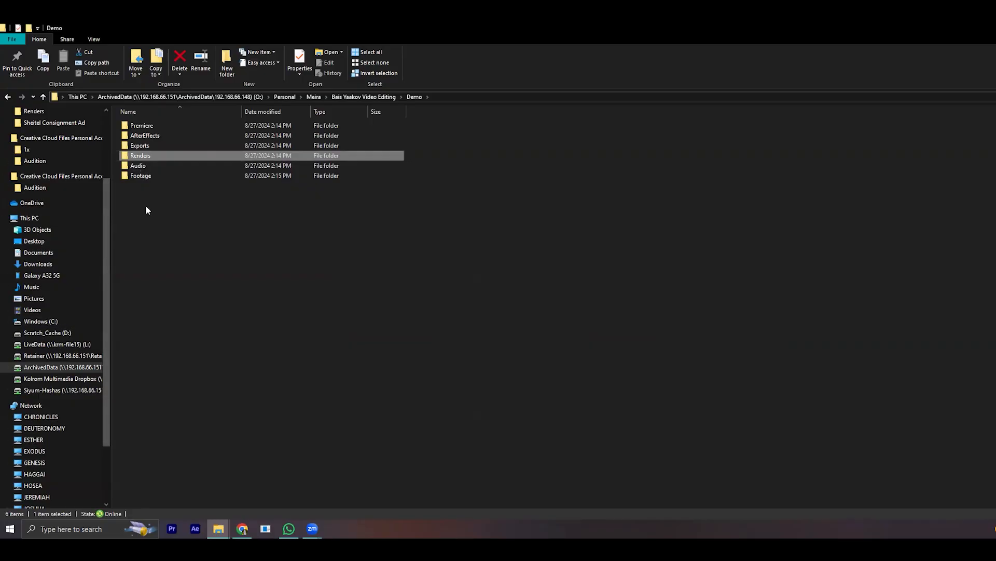
{"action": "left_click", "coordinate": [178, 148]}
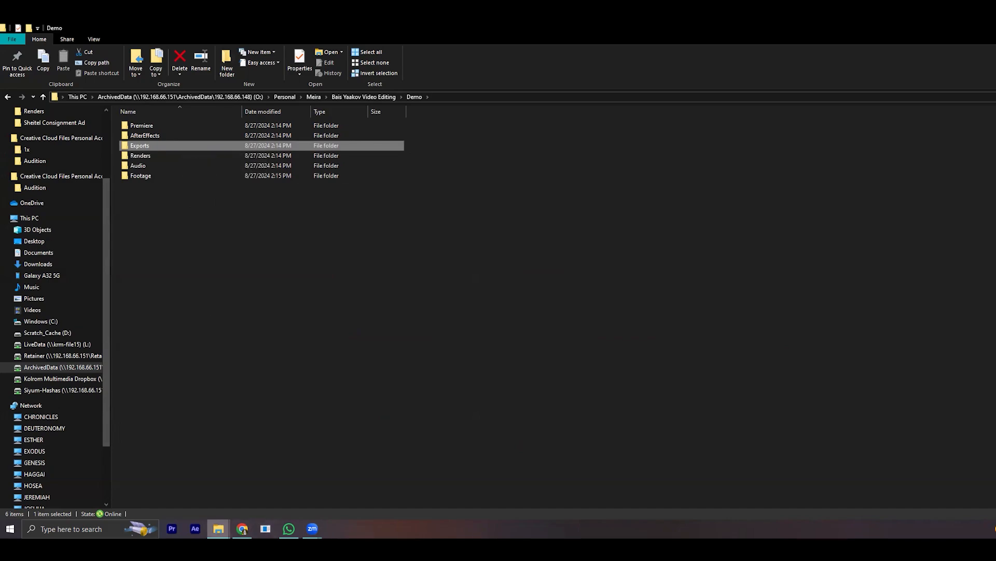
{"action": "left_click", "coordinate": [524, 331]}
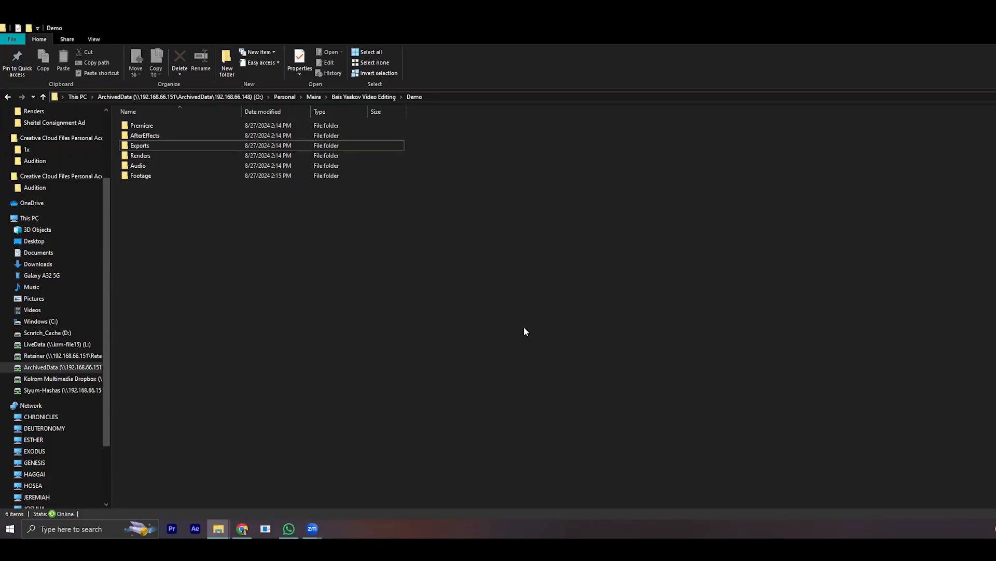
{"action": "double_click", "coordinate": [136, 125]}
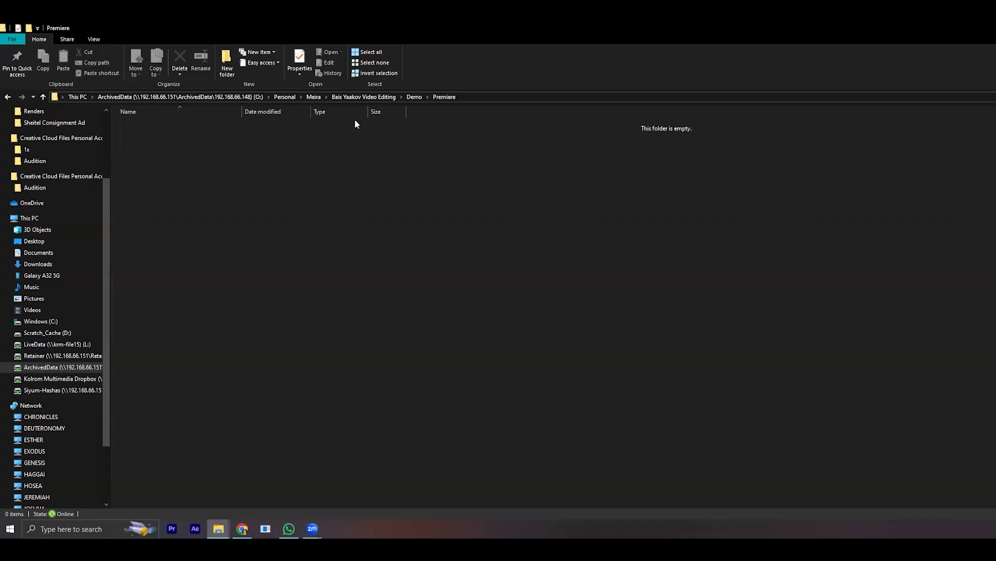
{"action": "left_click", "coordinate": [415, 97]}
{"action": "left_click", "coordinate": [207, 323]}
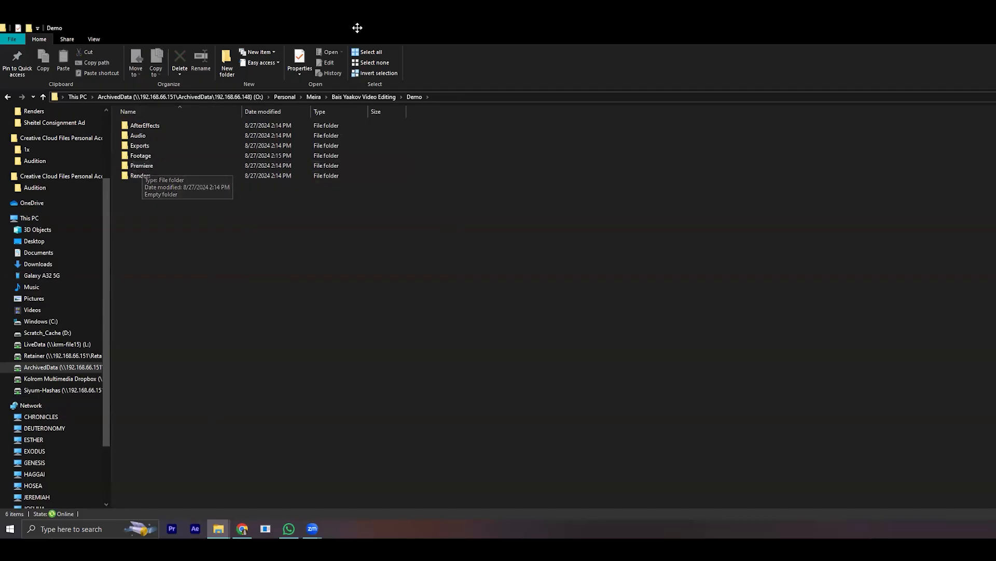
- Launch Premiere Pro and name the new project Demo Video
{"action": "left_click", "coordinate": [172, 528]}
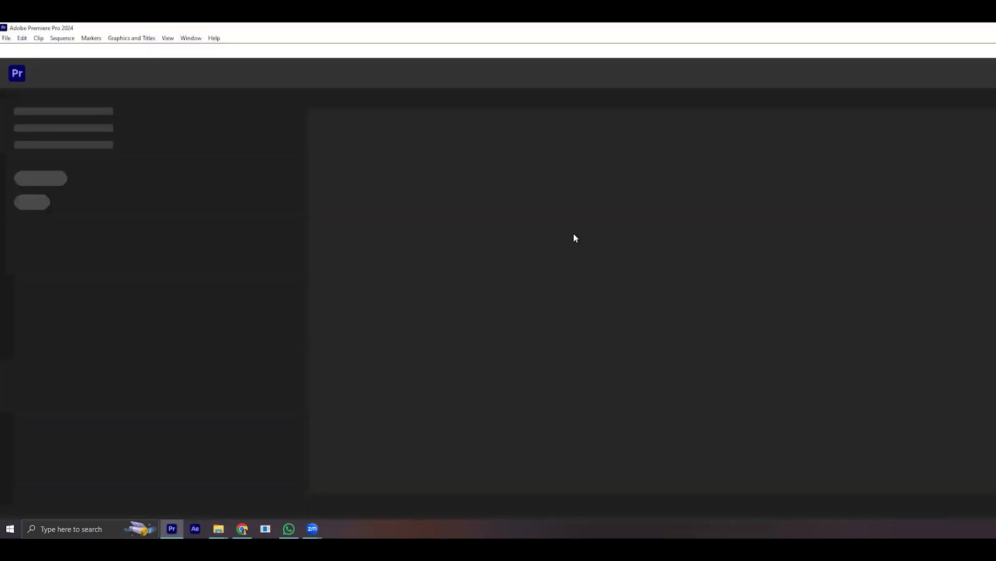
{"action": "left_click", "coordinate": [35, 114]}
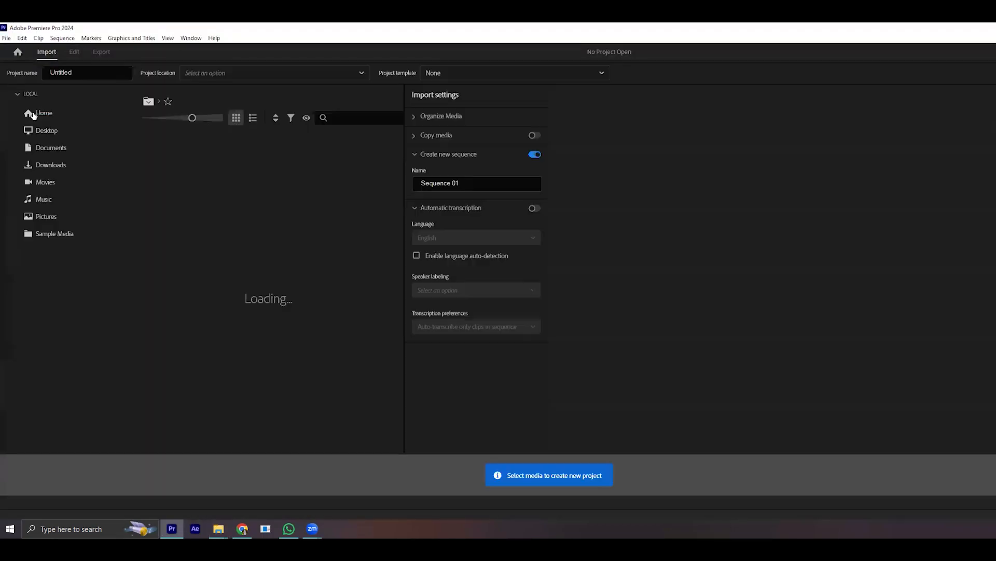
{"action": "type", "text": "D"}
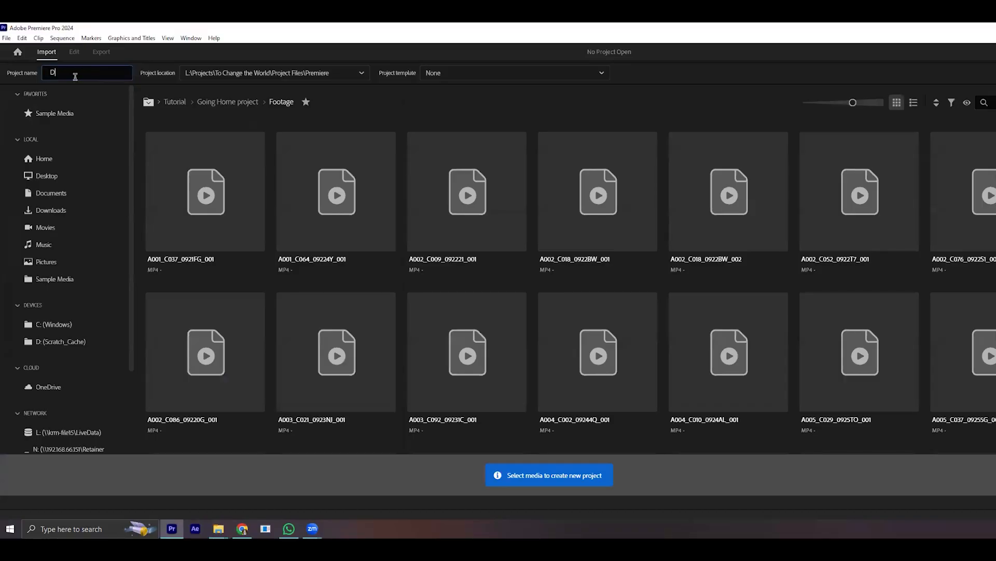
{"action": "type", "text": "emo Video"}
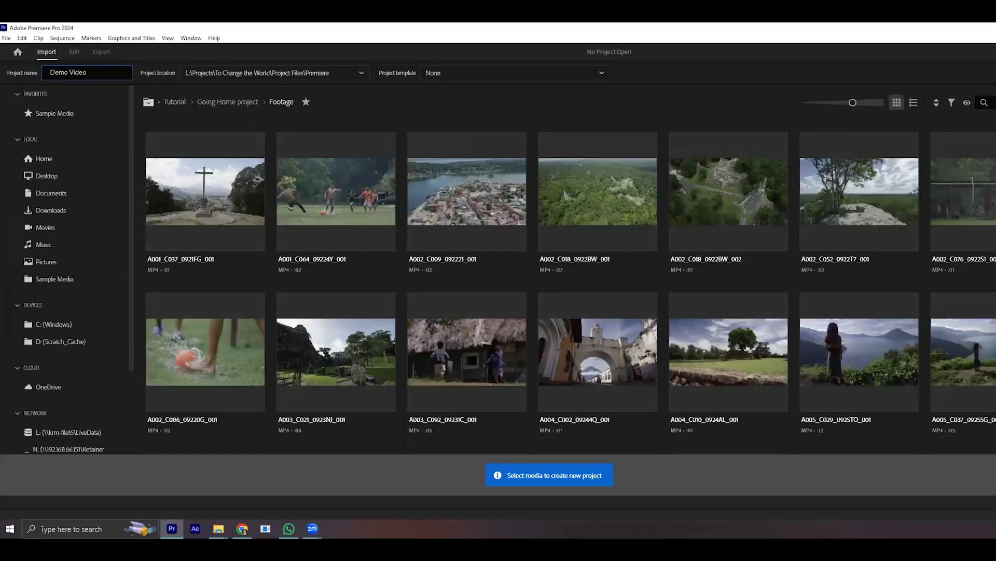
- Set the project location to the Premiere folder inside Demo and create the project
{"action": "left_click", "coordinate": [286, 72]}
{"action": "left_click", "coordinate": [210, 137]}
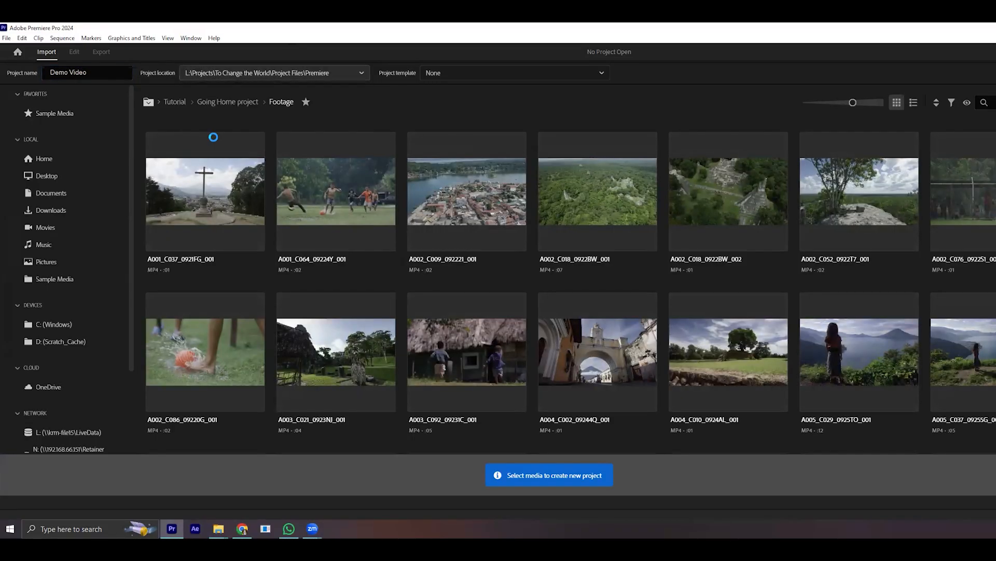
{"action": "scroll", "coordinate": [69, 311], "scroll_direction": "down", "scroll_amount": 1}
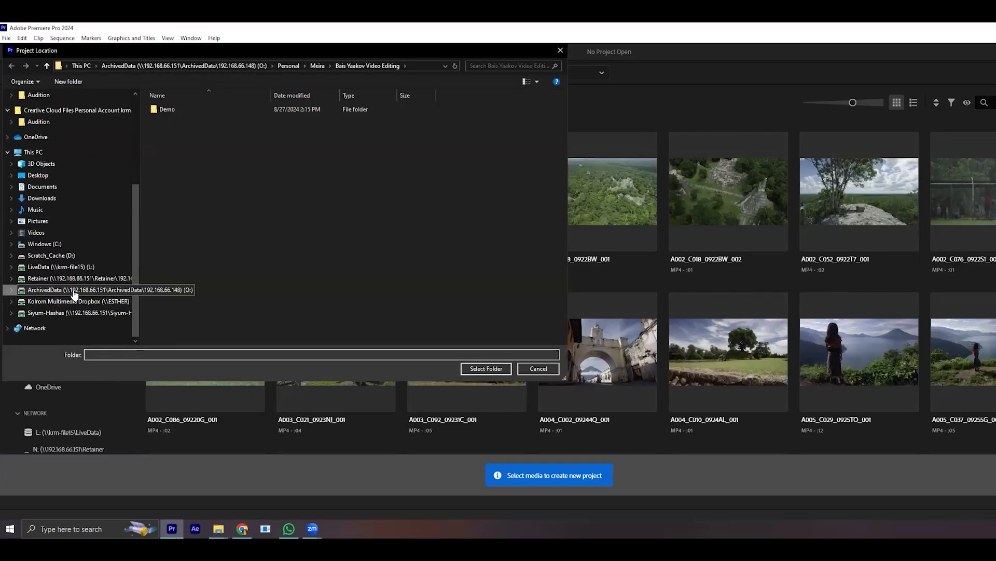
{"action": "double_click", "coordinate": [196, 111]}
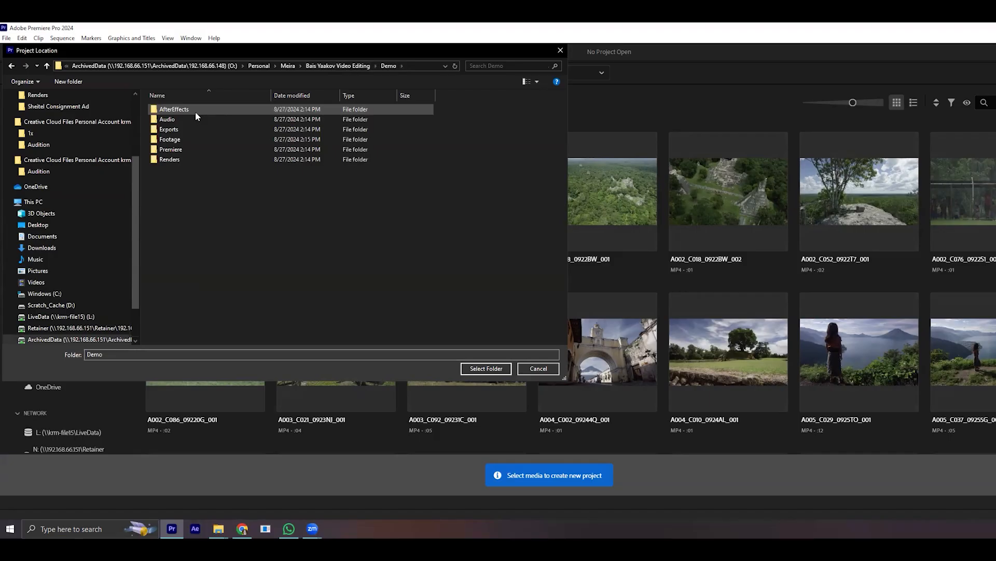
{"action": "double_click", "coordinate": [185, 150]}
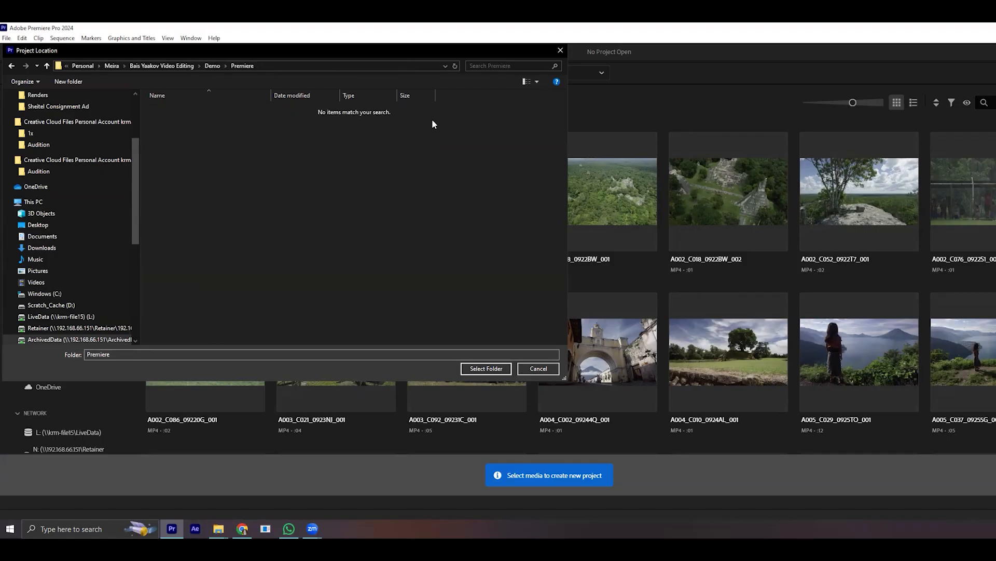
{"action": "left_click", "coordinate": [486, 368]}
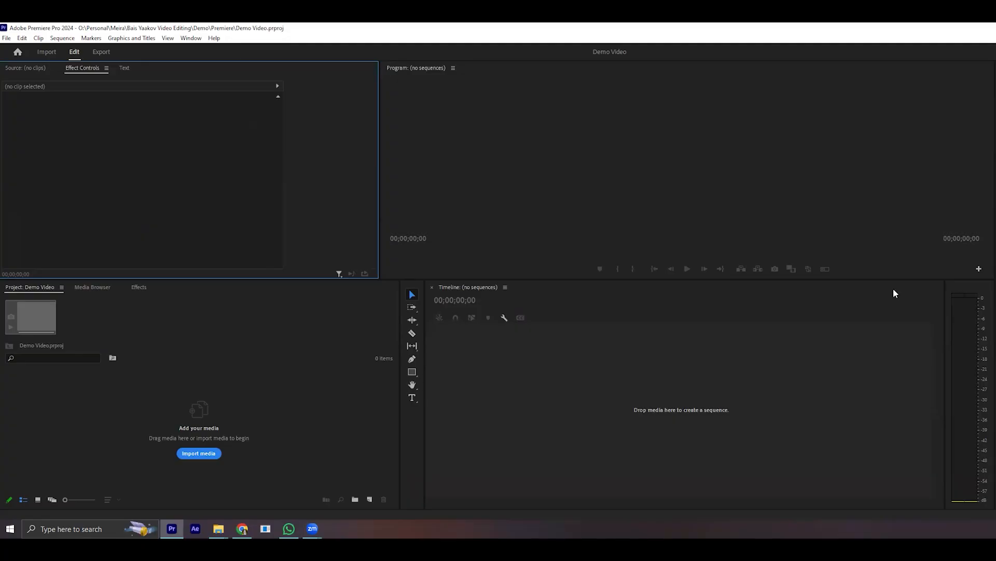
- Show the Learn panel to view its tutorials, move it aside and close it again
{"action": "left_click", "coordinate": [188, 37]}
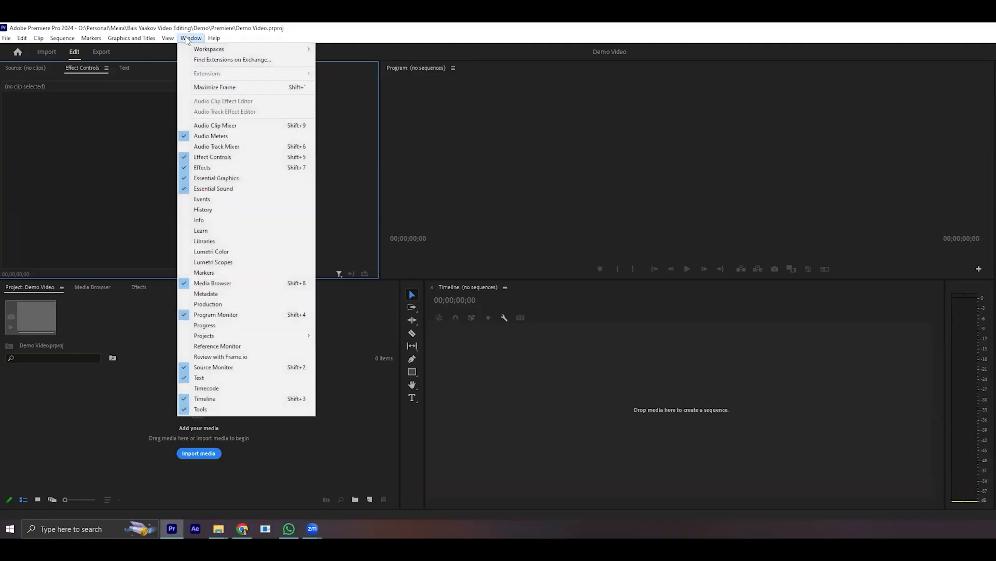
{"action": "left_click", "coordinate": [221, 229]}
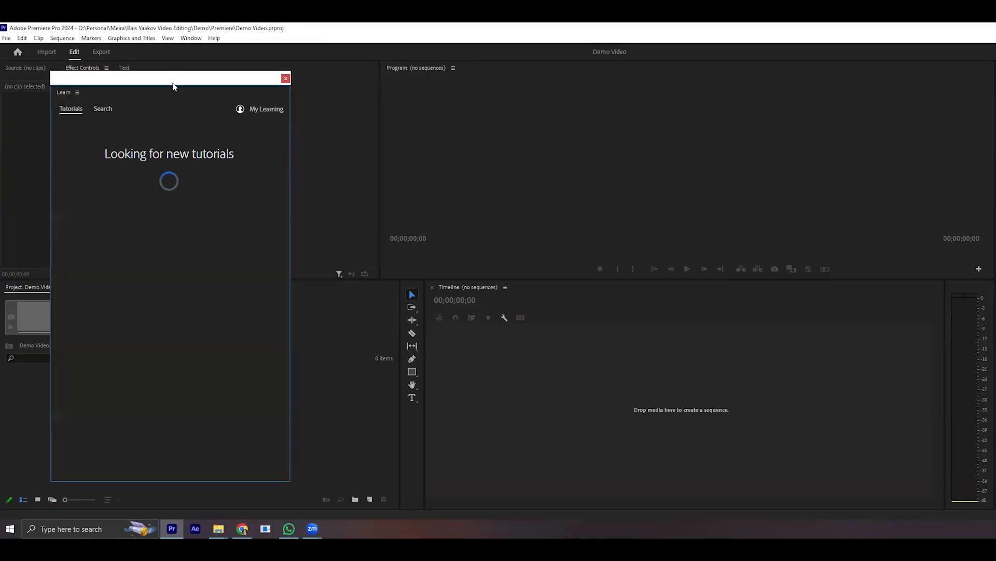
{"action": "left_click_drag", "start_coordinate": [168, 82], "coordinate": [123, 57]}
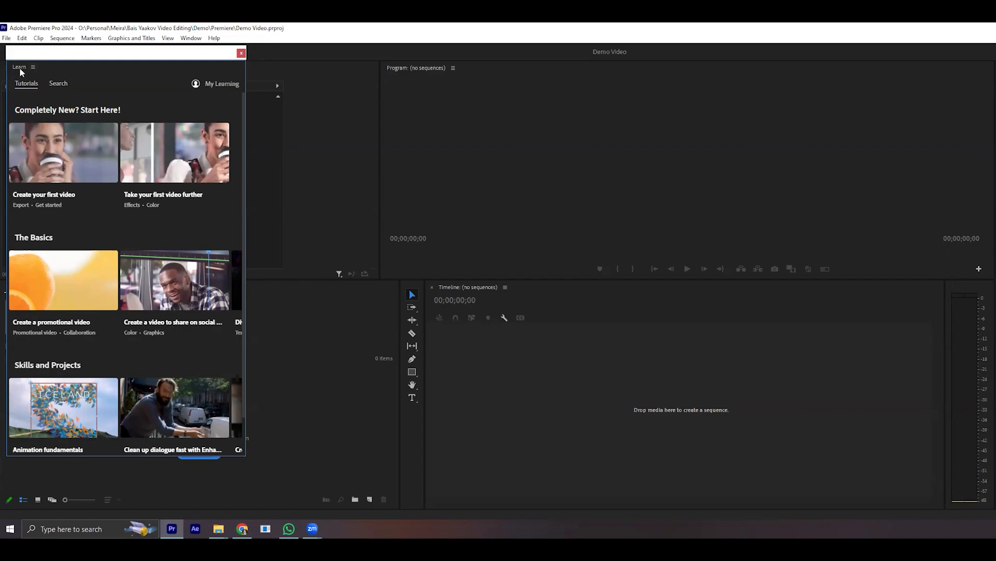
{"action": "left_click", "coordinate": [33, 67]}
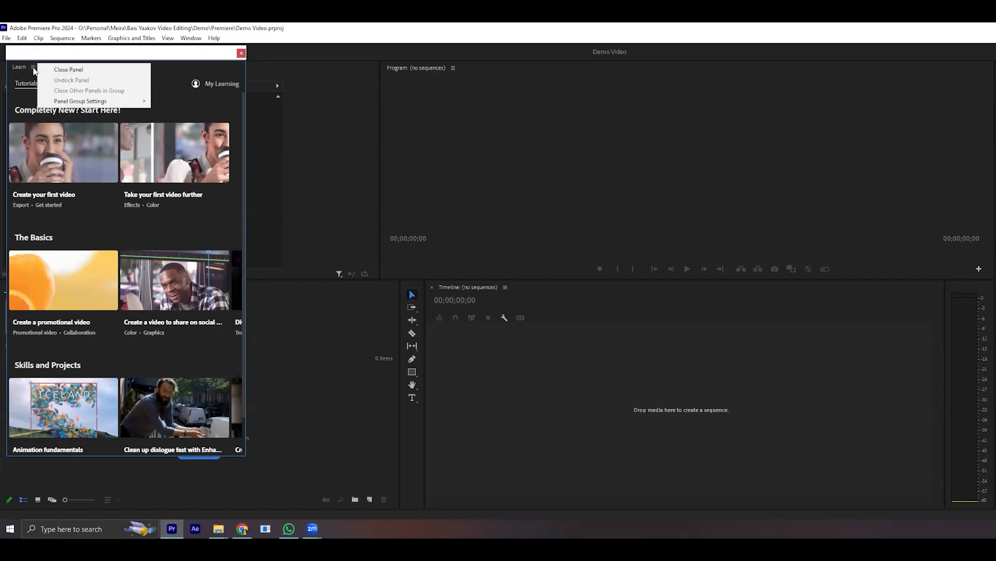
{"action": "left_click", "coordinate": [47, 73]}
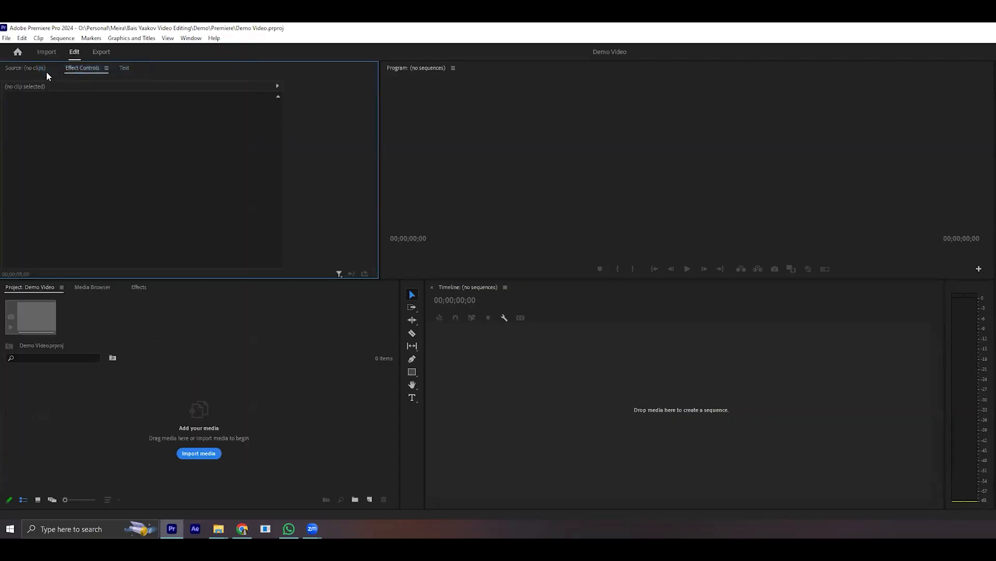
- Close the Effect Controls panel and the Effects panel to simplify the workspace
{"action": "left_click", "coordinate": [572, 397]}
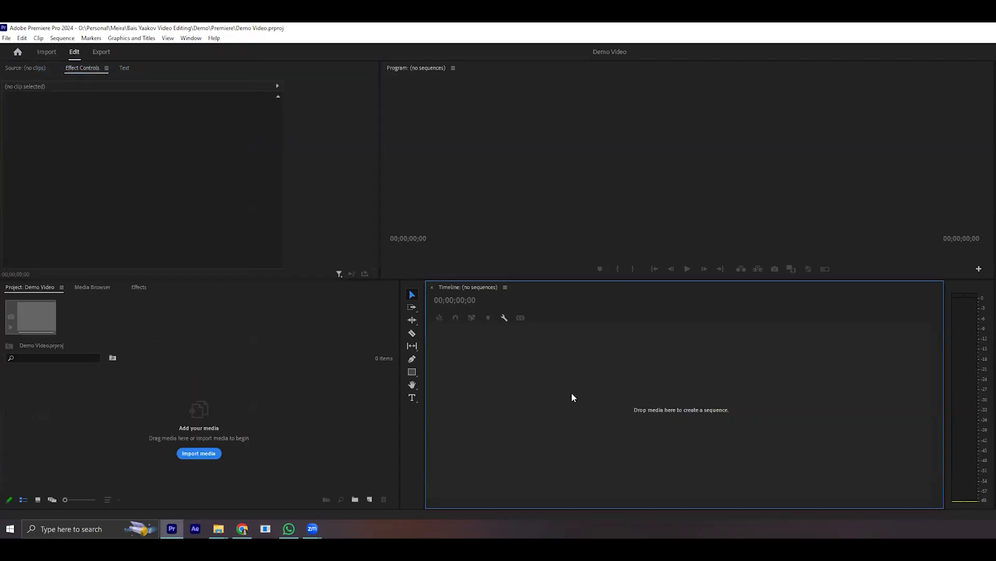
{"action": "left_click", "coordinate": [352, 369]}
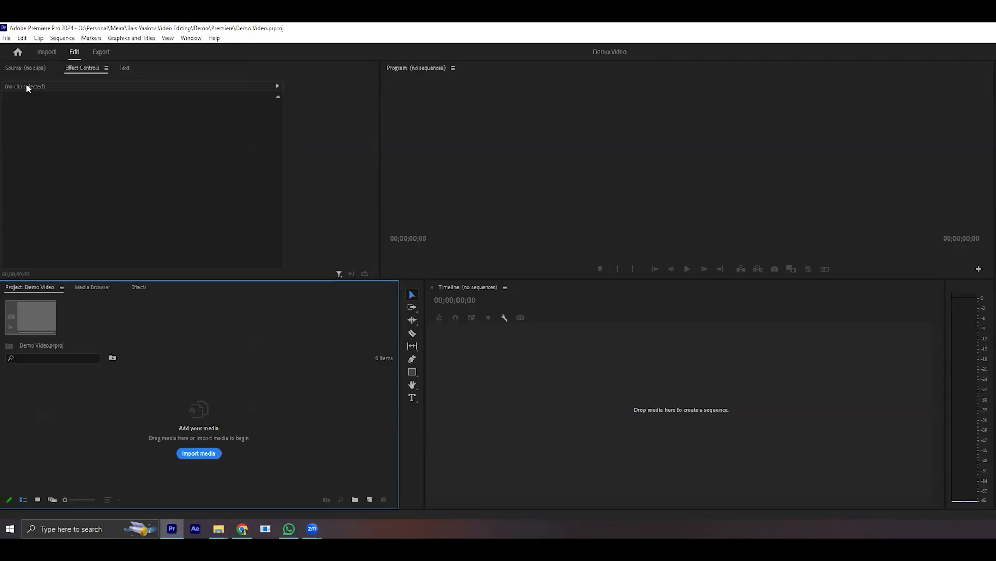
{"action": "left_click", "coordinate": [107, 69]}
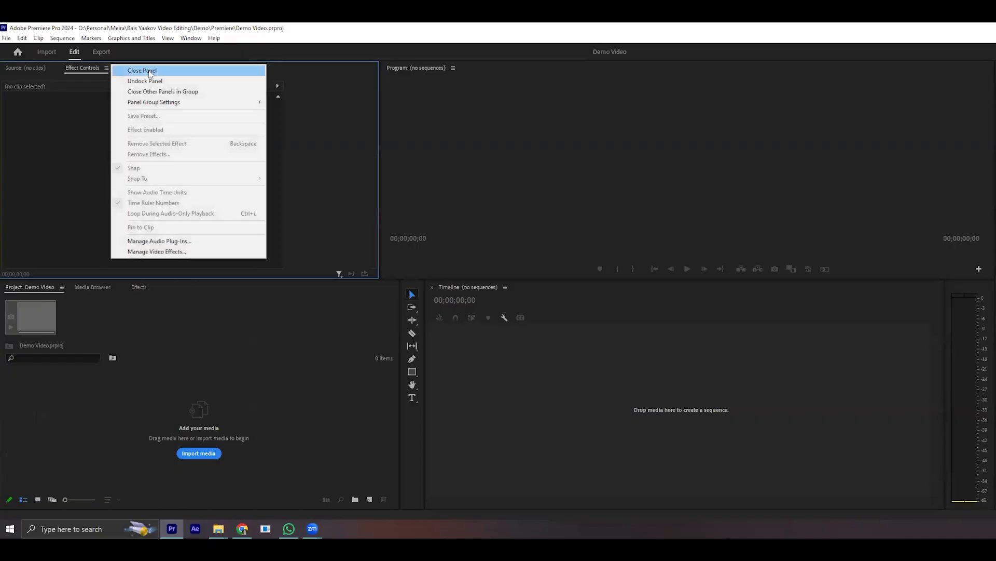
{"action": "left_click", "coordinate": [150, 71]}
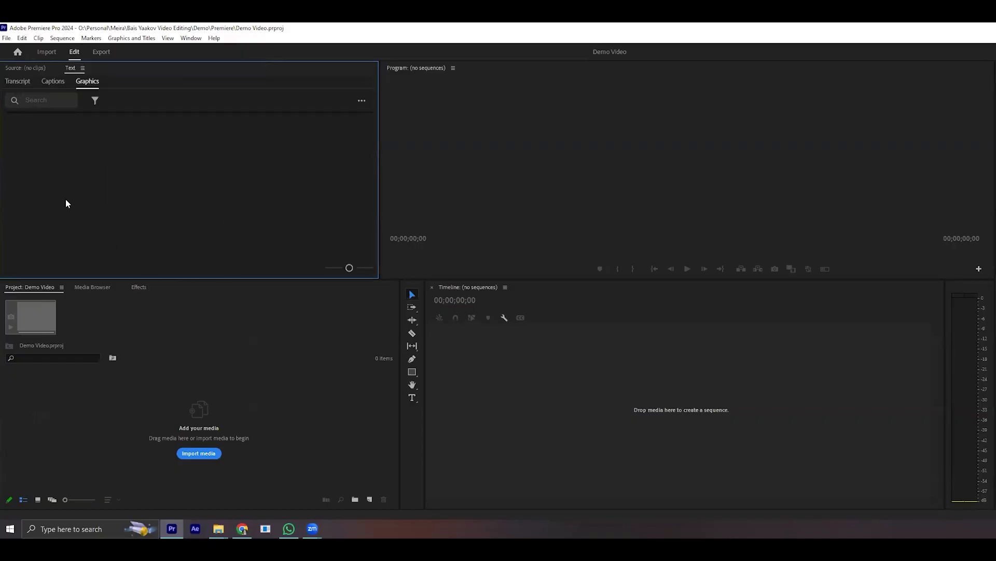
{"action": "left_click", "coordinate": [146, 287]}
{"action": "left_click", "coordinate": [156, 287]}
{"action": "left_click", "coordinate": [171, 291]}
- Activate the Project, Source, Timeline and Program panels in turn to introduce each one
{"action": "left_click", "coordinate": [29, 286]}
{"action": "left_click", "coordinate": [127, 161]}
{"action": "left_click", "coordinate": [27, 68]}
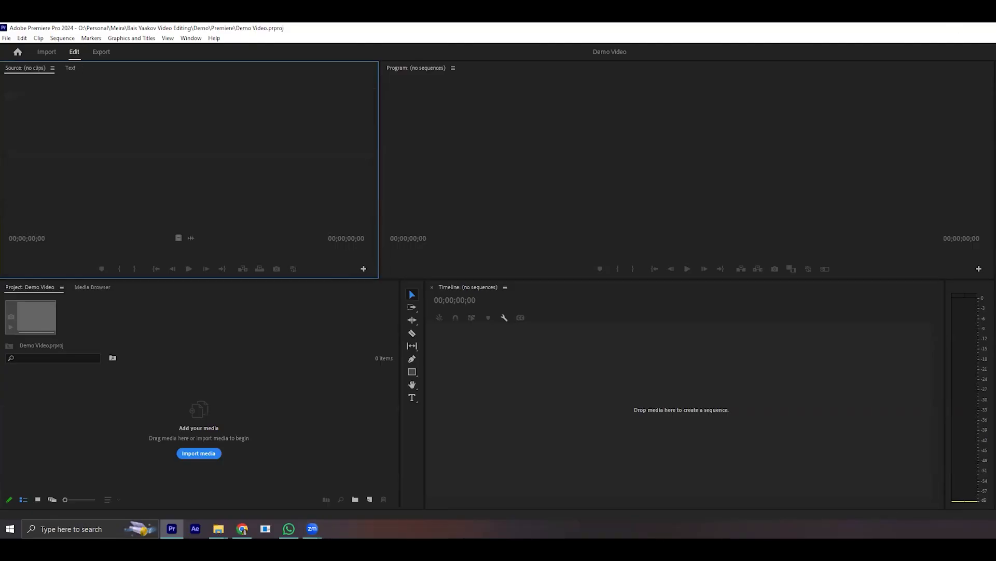
{"action": "left_click", "coordinate": [618, 470]}
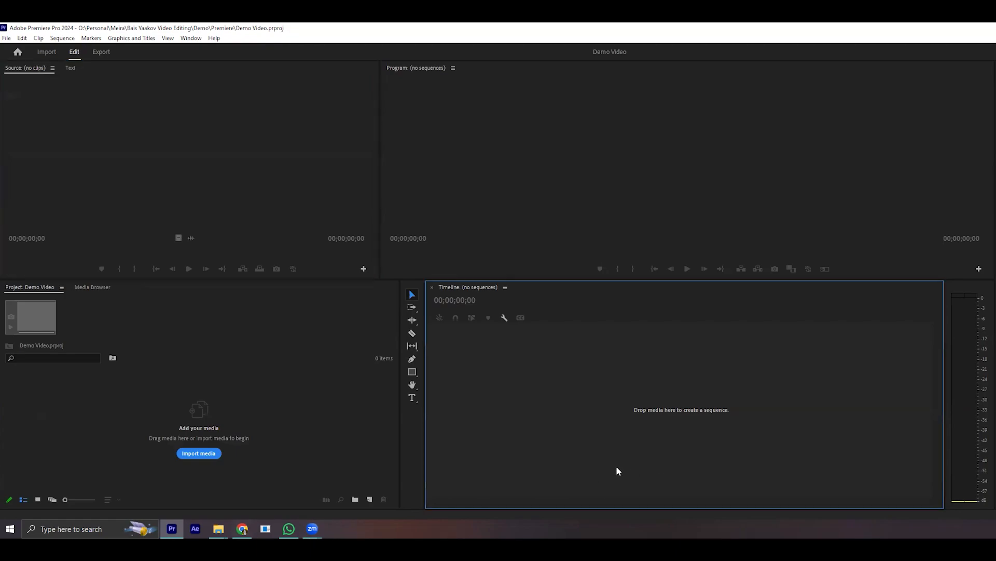
{"action": "left_click", "coordinate": [95, 399]}
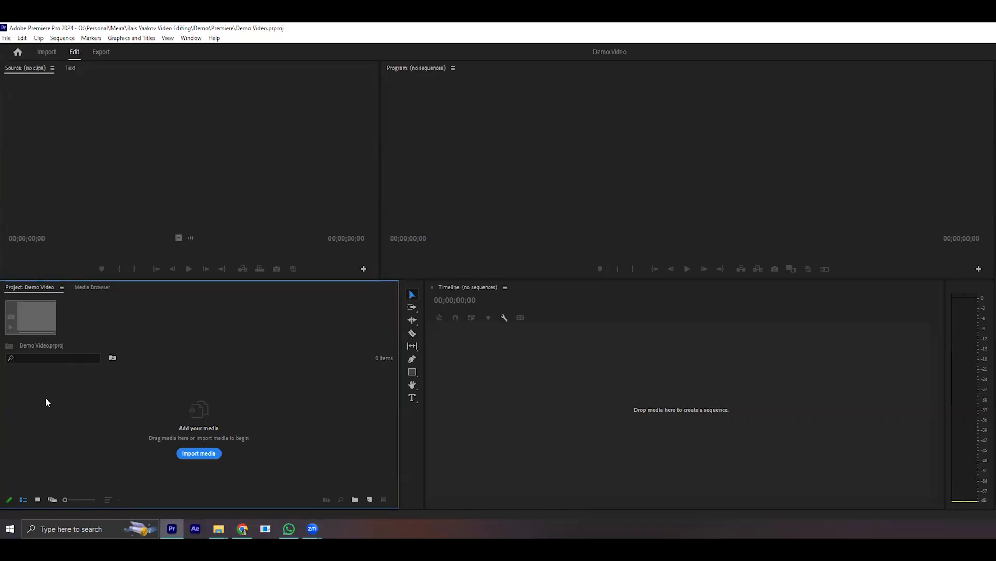
{"action": "left_click", "coordinate": [596, 396]}
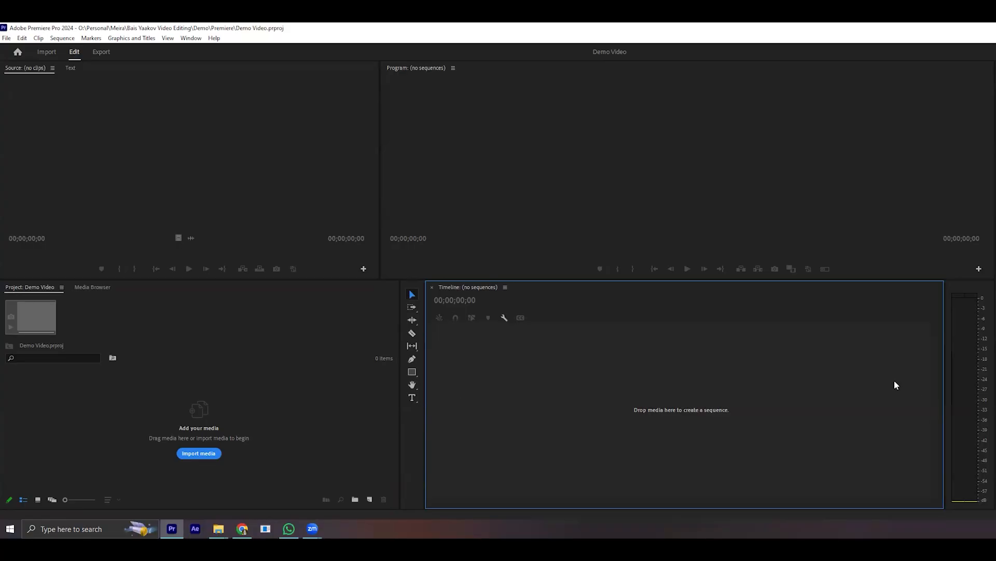
{"action": "left_click", "coordinate": [602, 133]}
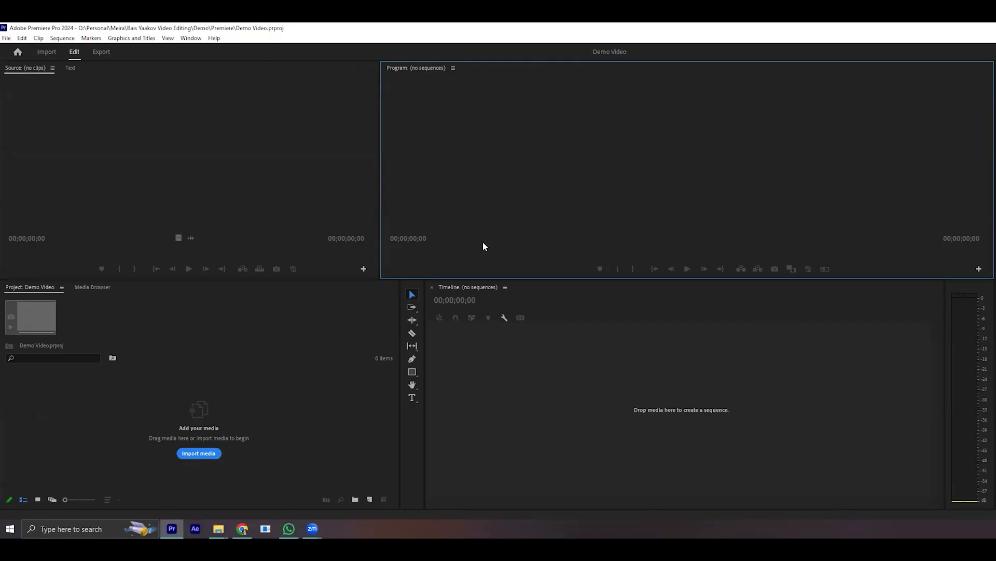
{"action": "left_click", "coordinate": [178, 199]}
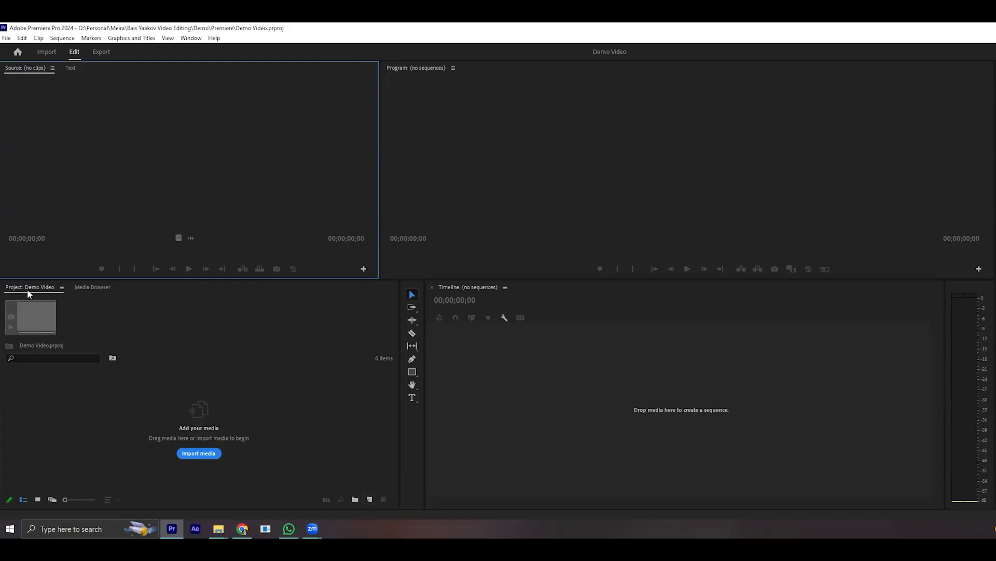
- Start a new sequence, compare the HD 1080p presets and their settings, and select HD 1080p 29.97 fps
{"action": "left_click", "coordinate": [370, 499]}
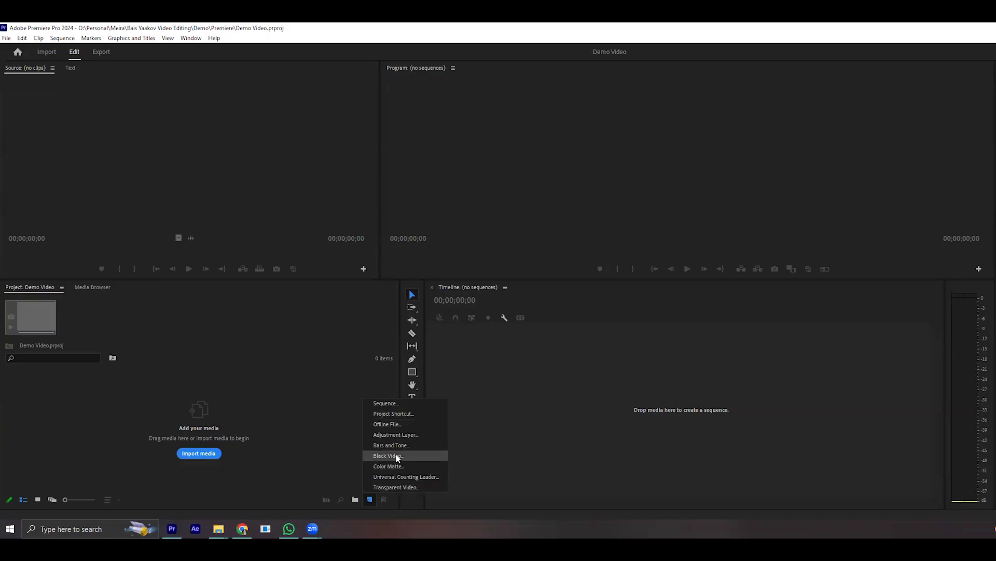
{"action": "left_click", "coordinate": [385, 403]}
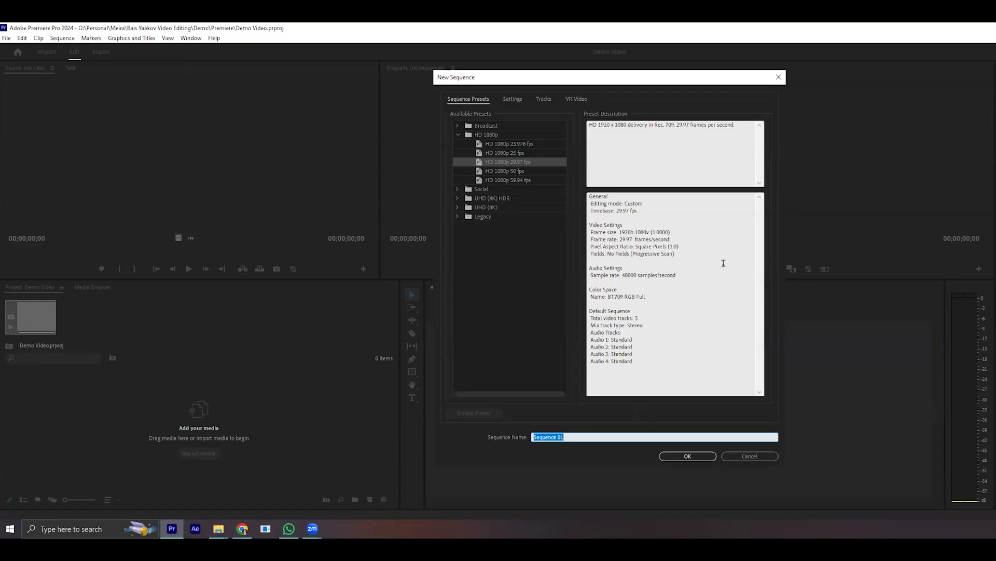
{"action": "left_click_drag", "start_coordinate": [589, 224], "coordinate": [685, 255]}
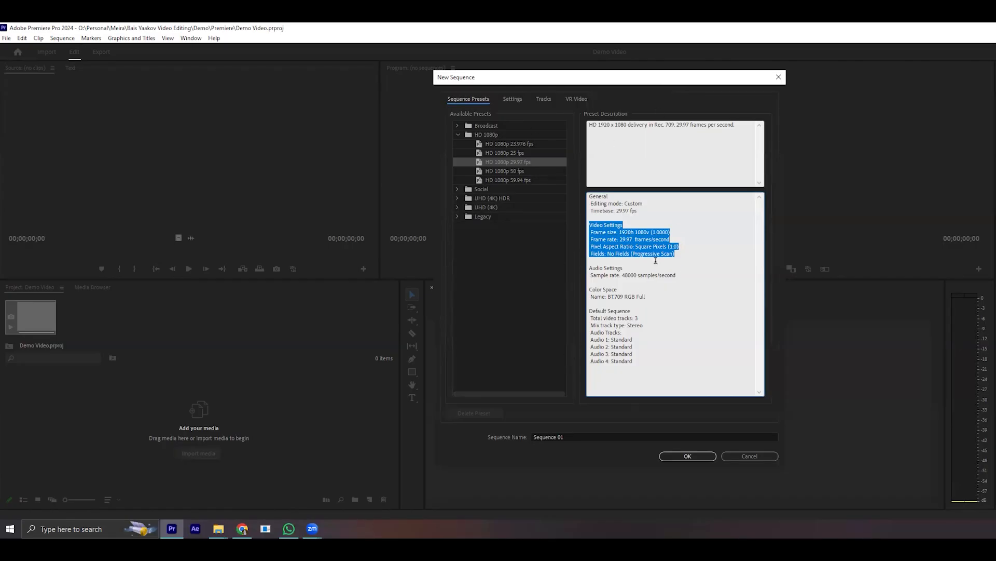
{"action": "left_click", "coordinate": [617, 228]}
{"action": "left_click", "coordinate": [504, 145]}
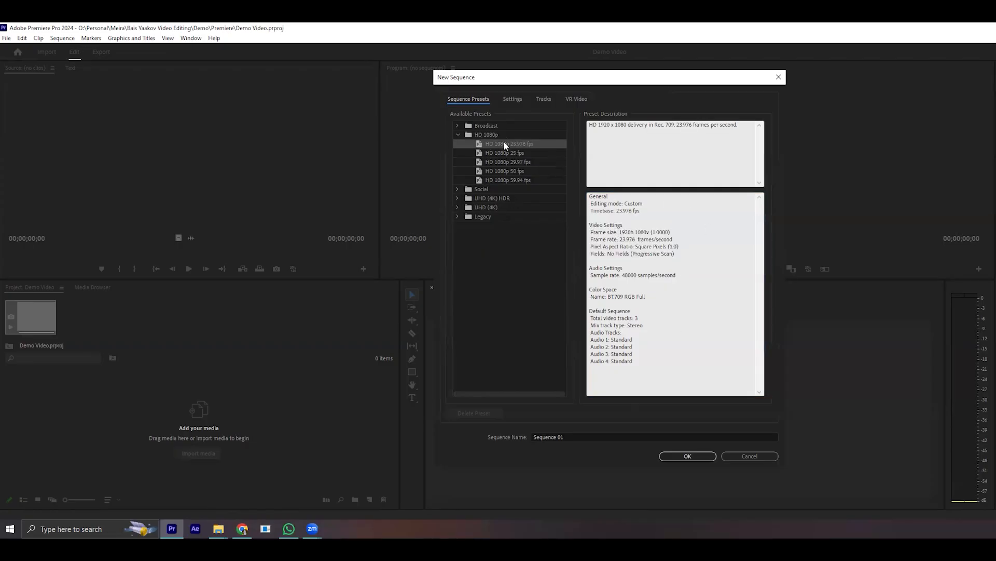
{"action": "left_click", "coordinate": [497, 151]}
{"action": "left_click", "coordinate": [497, 161]}
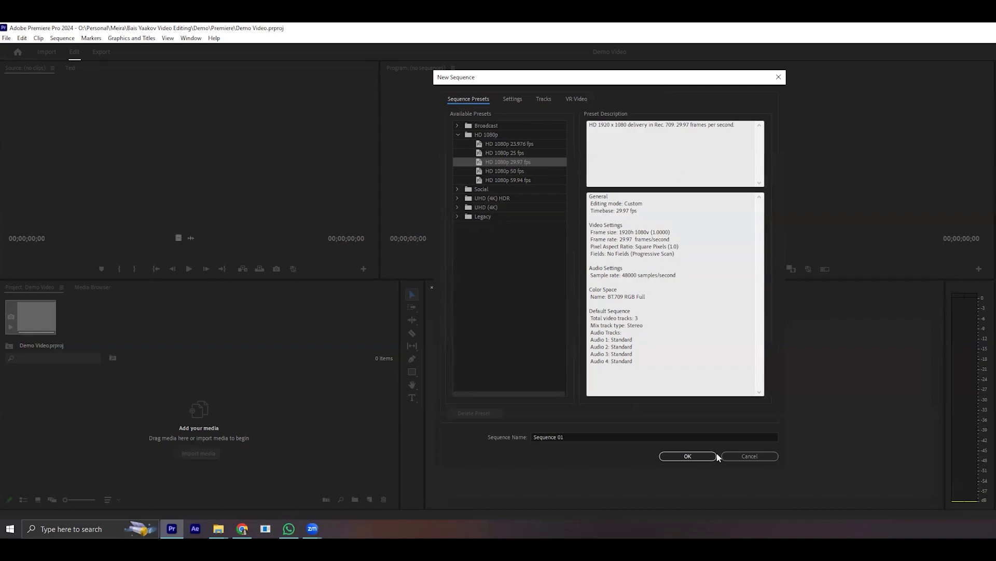
{"action": "left_click_drag", "start_coordinate": [643, 361], "coordinate": [570, 190]}
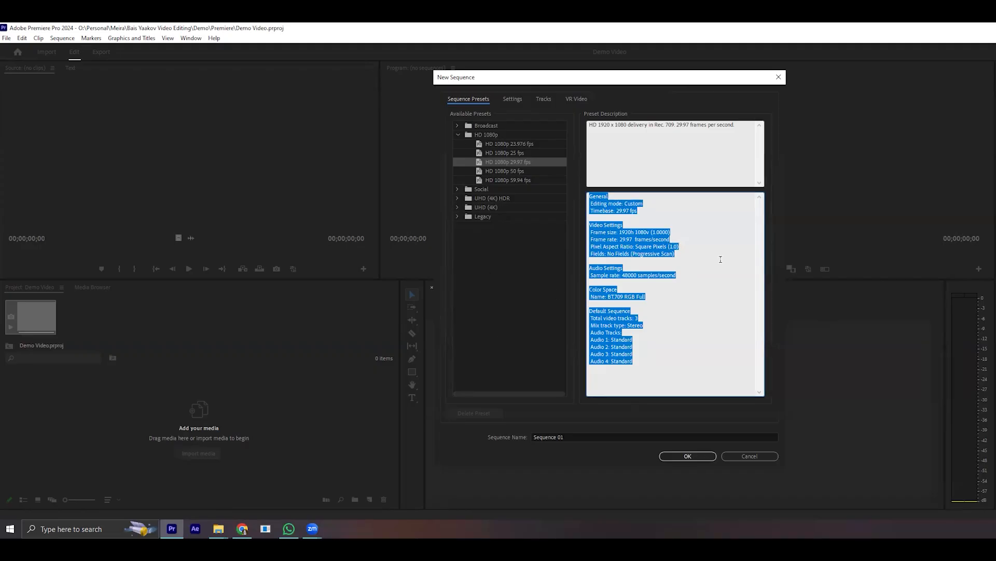
{"action": "left_click", "coordinate": [667, 270]}
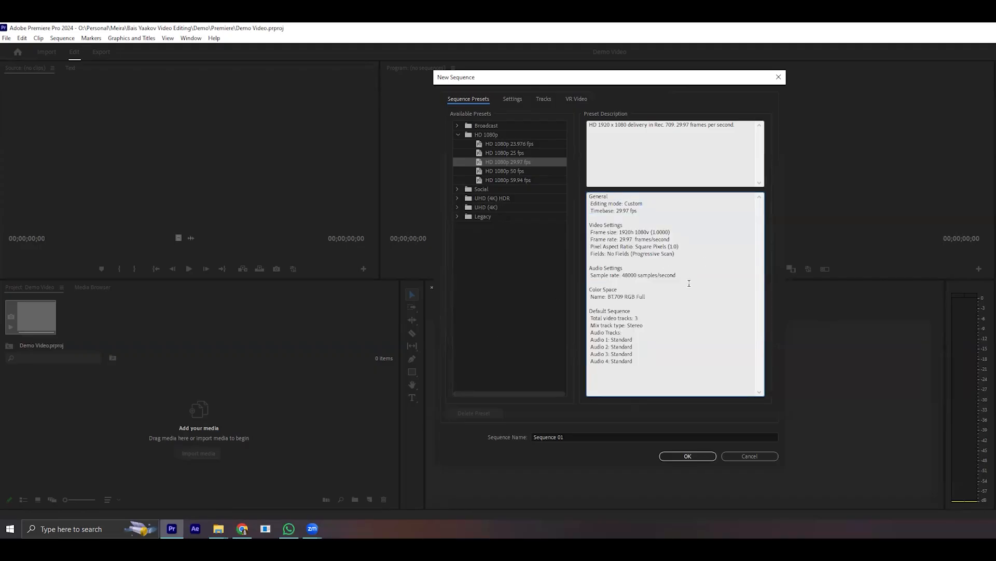
- Name the new sequence Demo Video and create it
{"action": "left_click", "coordinate": [567, 437]}
{"action": "left_click_drag", "start_coordinate": [567, 438], "coordinate": [408, 444]}
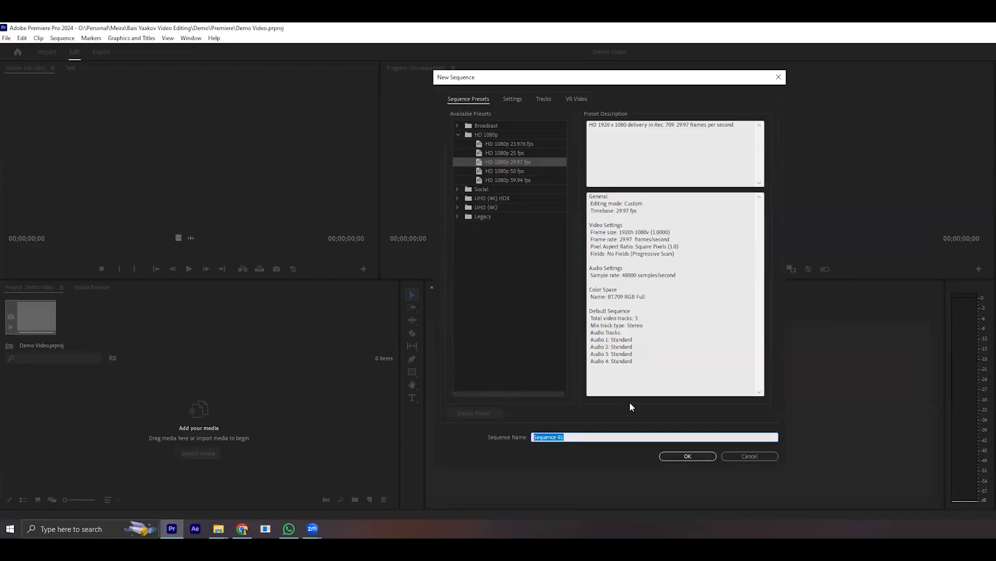
{"action": "type", "text": "Demo Video"}
{"action": "left_click", "coordinate": [693, 457]}
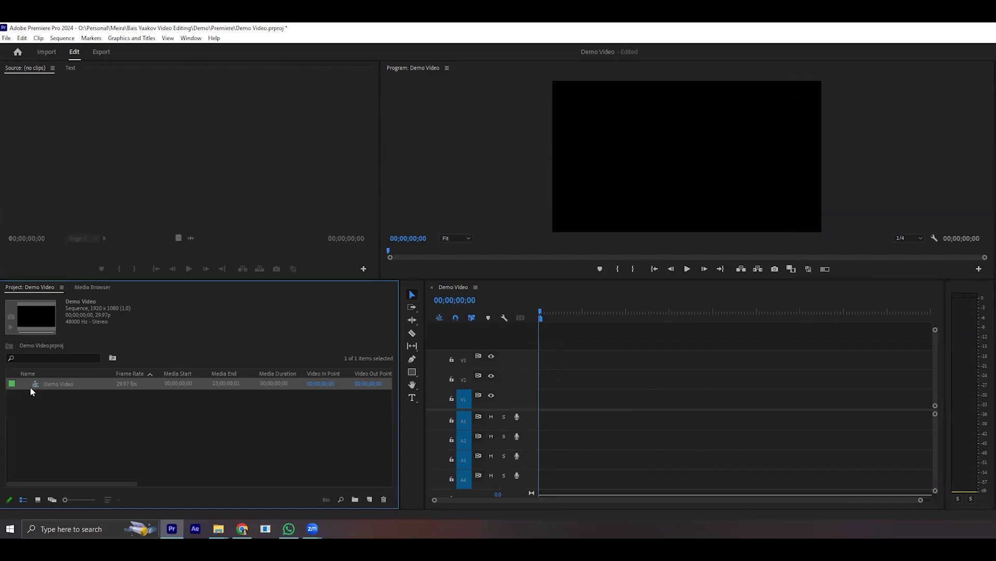
- Scrub the playhead along the empty Demo Video timeline and return it to the start
{"action": "left_click", "coordinate": [540, 313]}
{"action": "left_click_drag", "start_coordinate": [557, 315], "coordinate": [739, 343]}
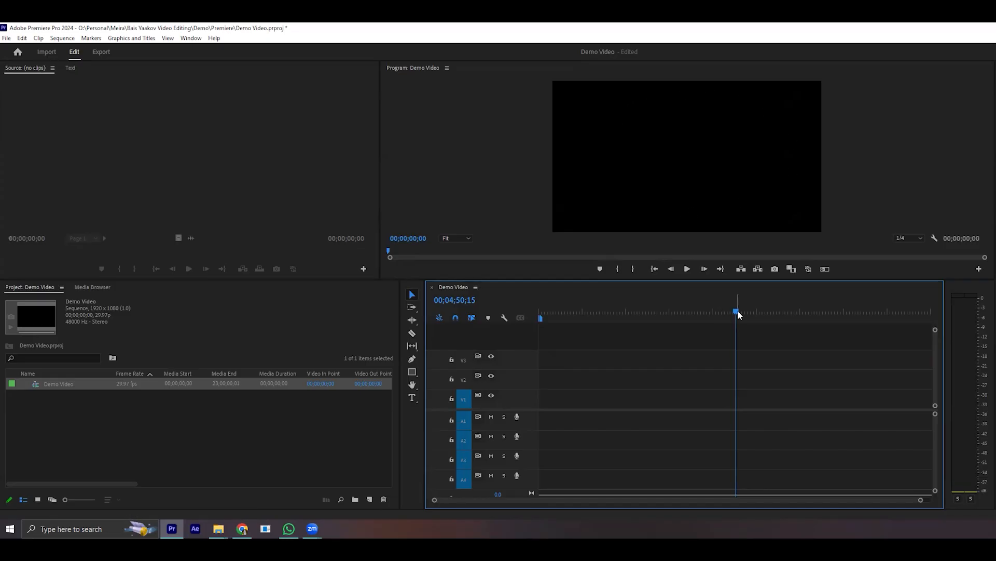
{"action": "left_click_drag", "start_coordinate": [736, 309], "coordinate": [514, 332]}
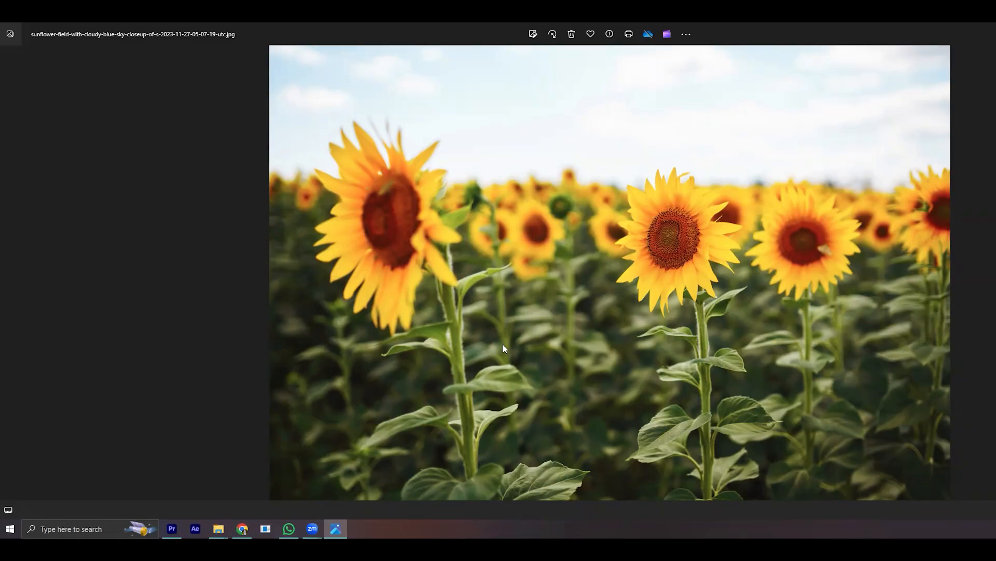
- Magnify the sunflower photo to examine its pixels, restore the full view and switch back to Premiere Pro
{"action": "scroll", "coordinate": [606, 350], "scroll_direction": "up", "scroll_amount": 5}
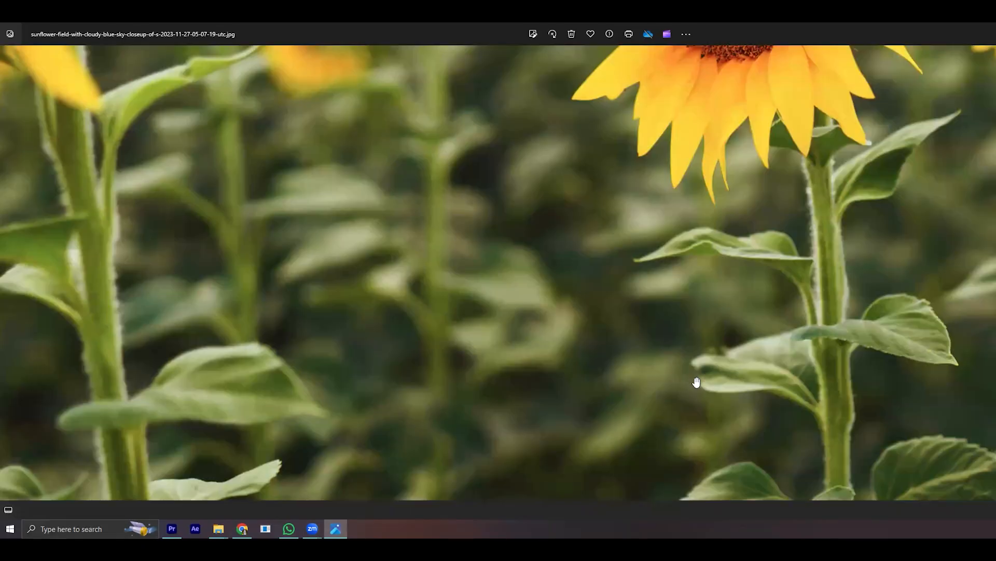
{"action": "scroll", "coordinate": [697, 382], "scroll_direction": "up", "scroll_amount": 5}
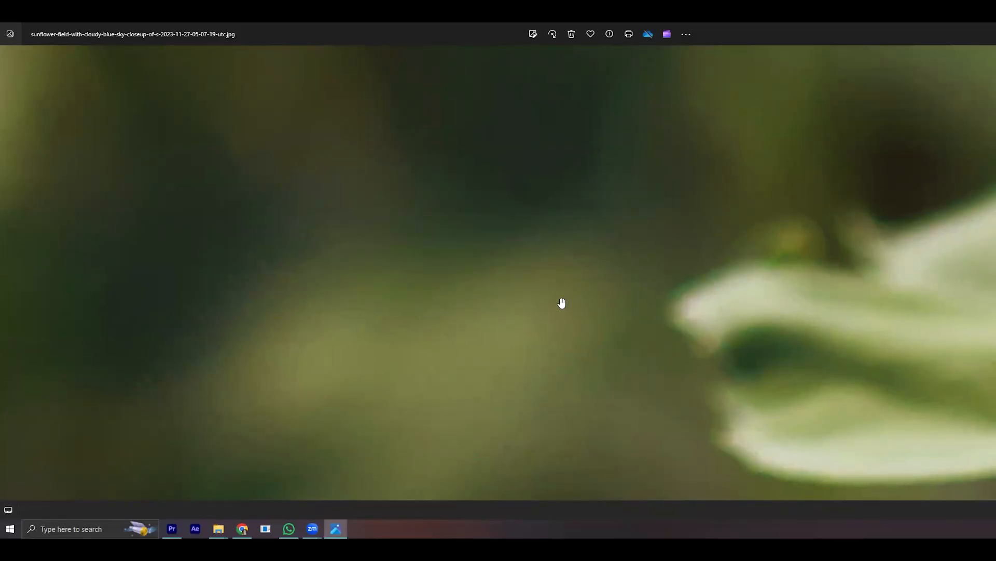
{"action": "scroll", "coordinate": [562, 301], "scroll_direction": "down", "scroll_amount": 8}
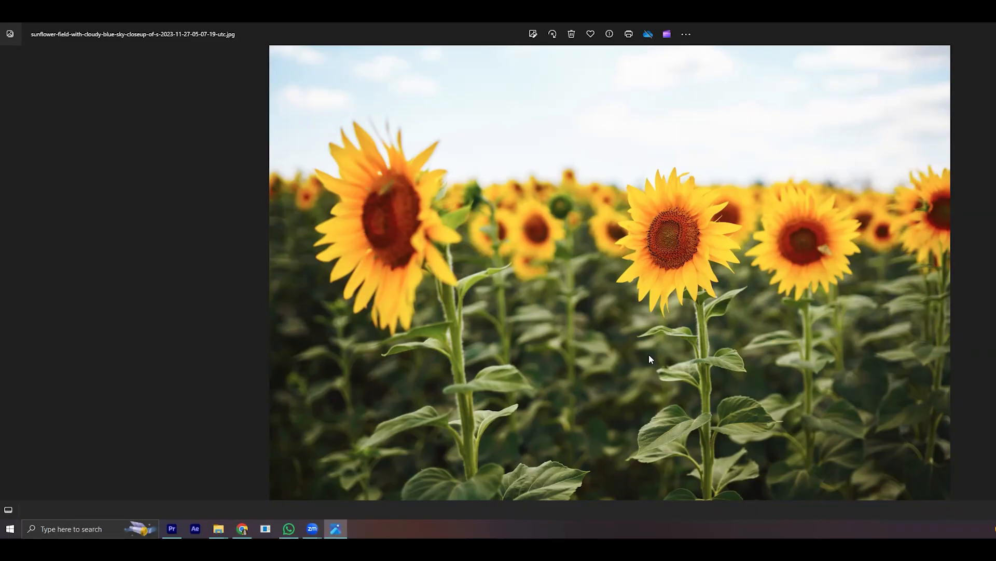
{"action": "left_click", "coordinate": [172, 528]}
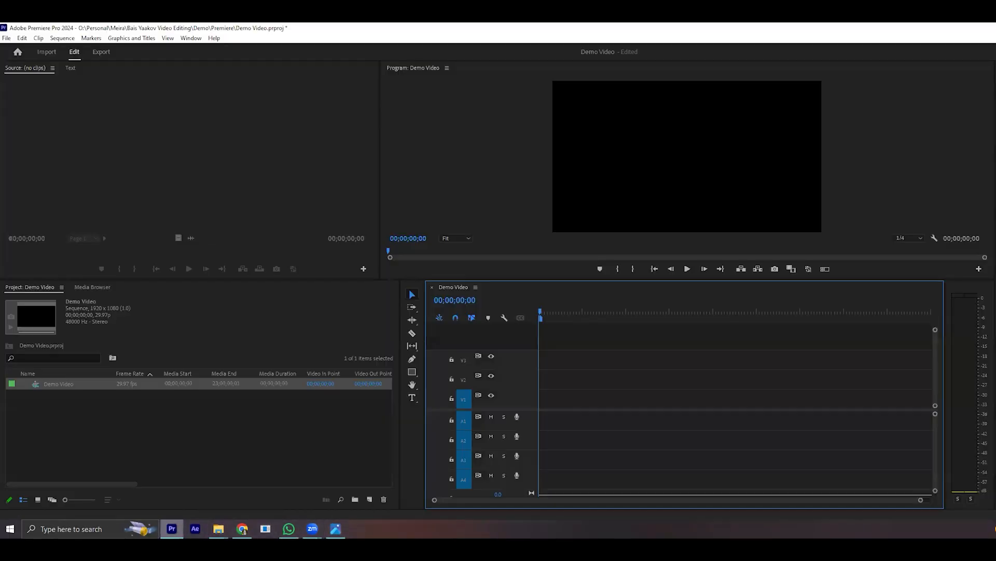
- Delete the Demo Video sequence from the project
{"action": "left_click", "coordinate": [219, 528]}
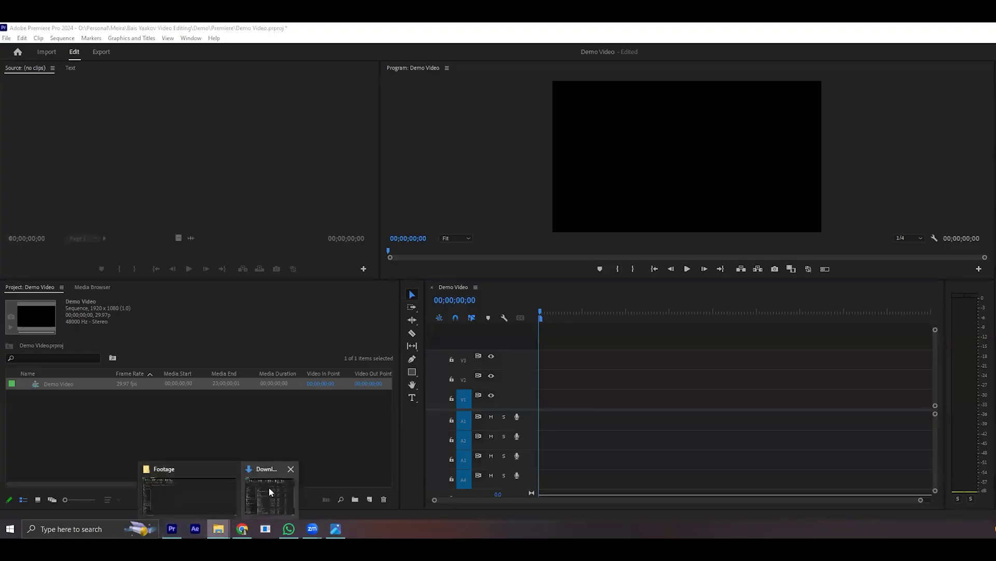
{"action": "left_click", "coordinate": [36, 407]}
{"action": "left_click", "coordinate": [54, 384]}
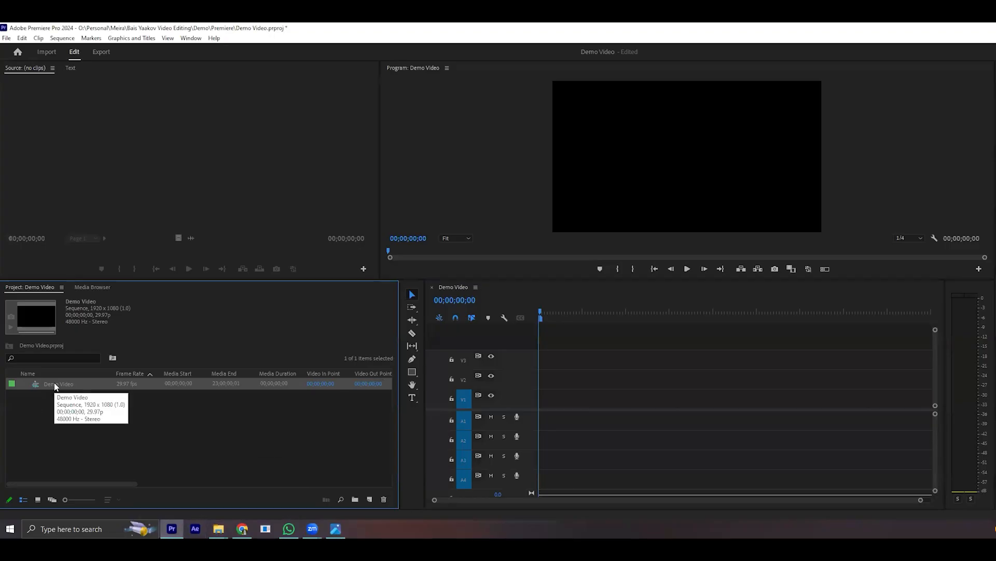
{"action": "key", "text": "Delete"}
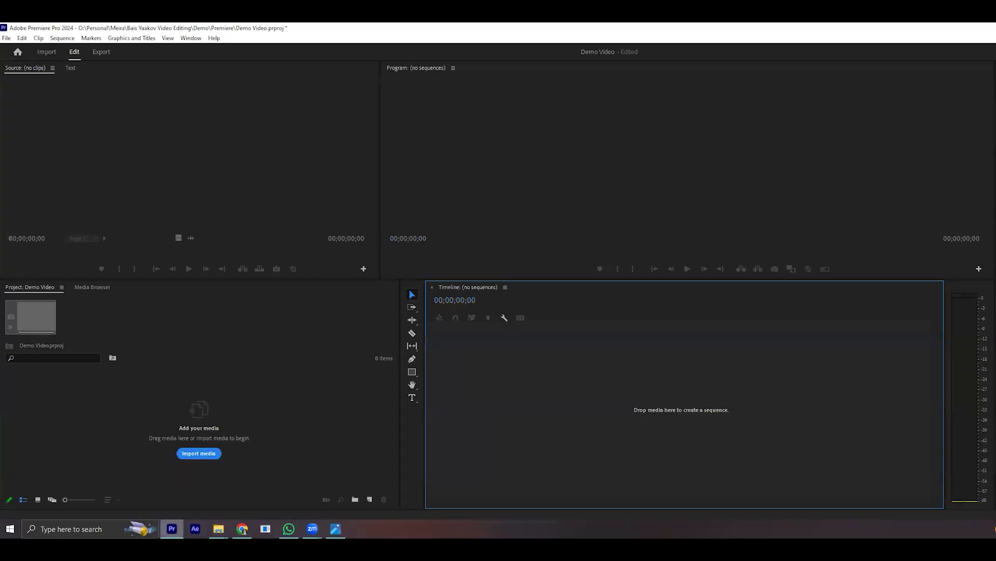
- Import the sunflower field JPG from Demo's Footage folder into the project and create a sequence from it
{"action": "left_click", "coordinate": [219, 528]}
{"action": "left_click", "coordinate": [263, 499]}
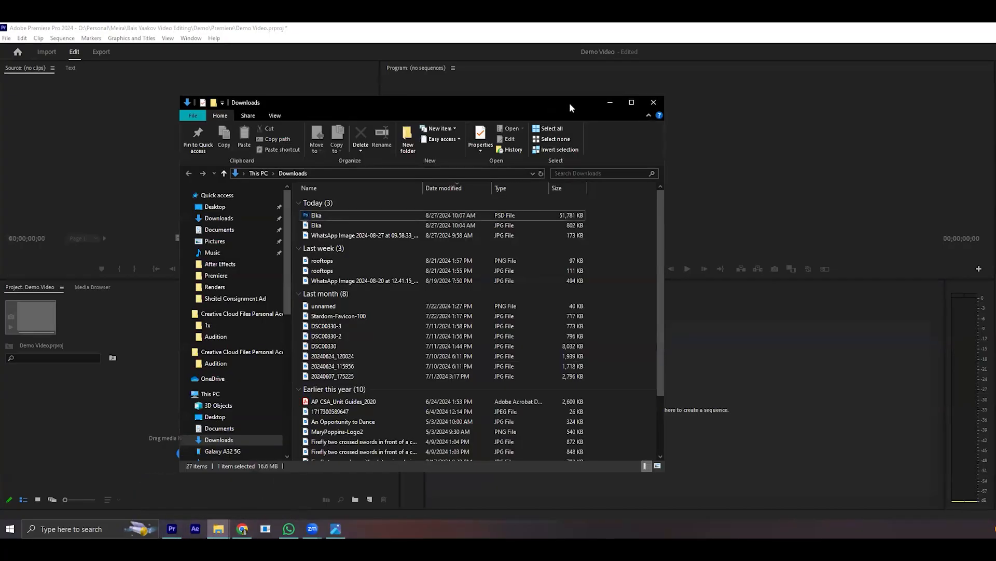
{"action": "left_click", "coordinate": [609, 102]}
{"action": "left_click", "coordinate": [218, 529]}
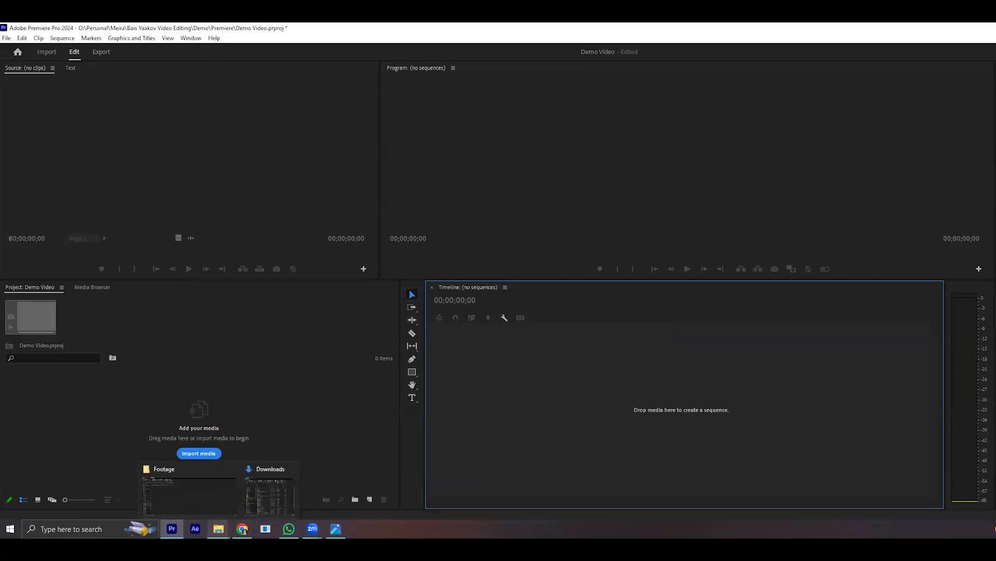
{"action": "left_click", "coordinate": [206, 506]}
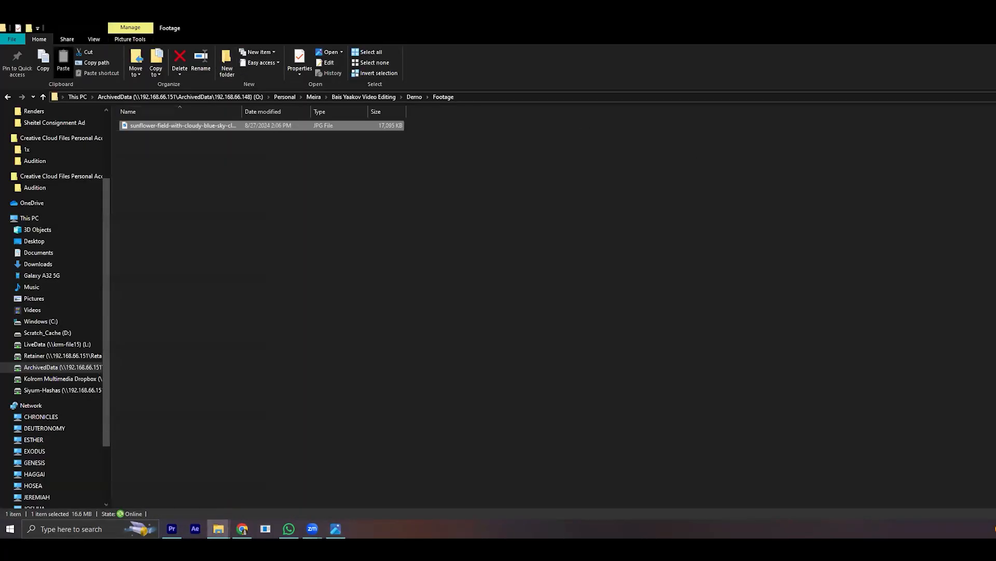
{"action": "left_click", "coordinate": [995, 28]}
{"action": "left_click_drag", "start_coordinate": [840, 181], "coordinate": [119, 409]}
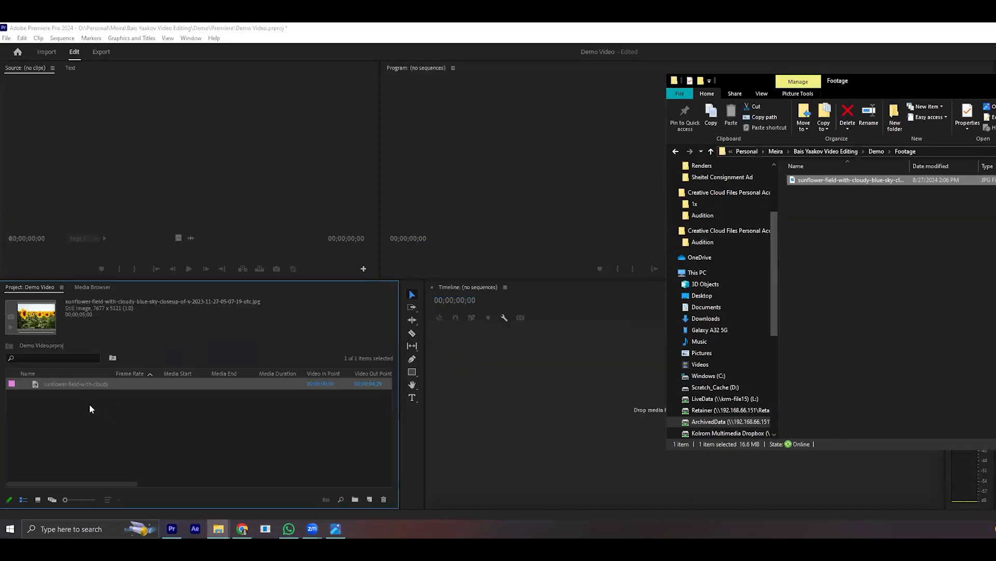
{"action": "left_click_drag", "start_coordinate": [668, 382], "coordinate": [668, 382]}
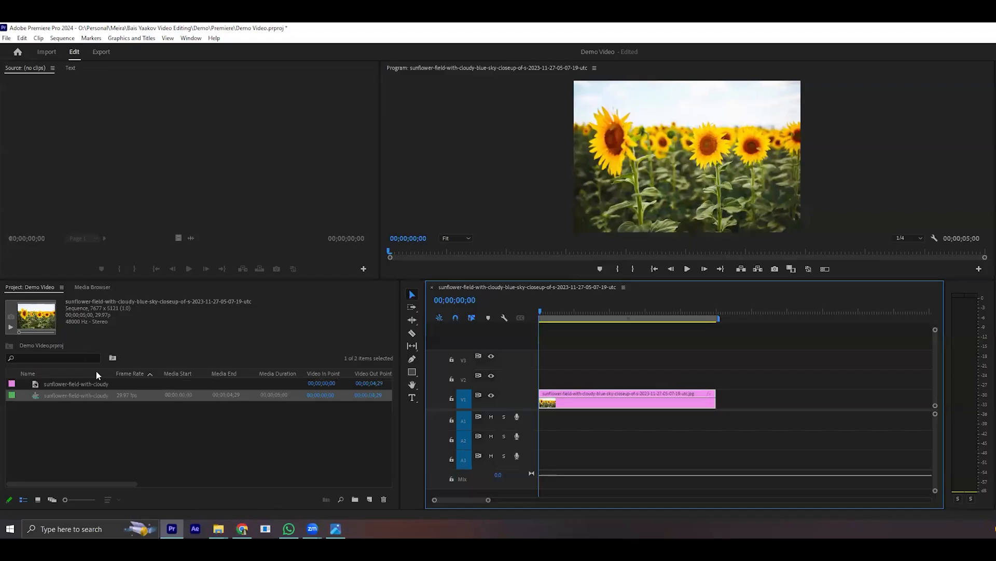
- Open the sunflower sequence's settings and examine its frame size and timebase
{"action": "left_click", "coordinate": [53, 38]}
{"action": "left_click", "coordinate": [57, 46]}
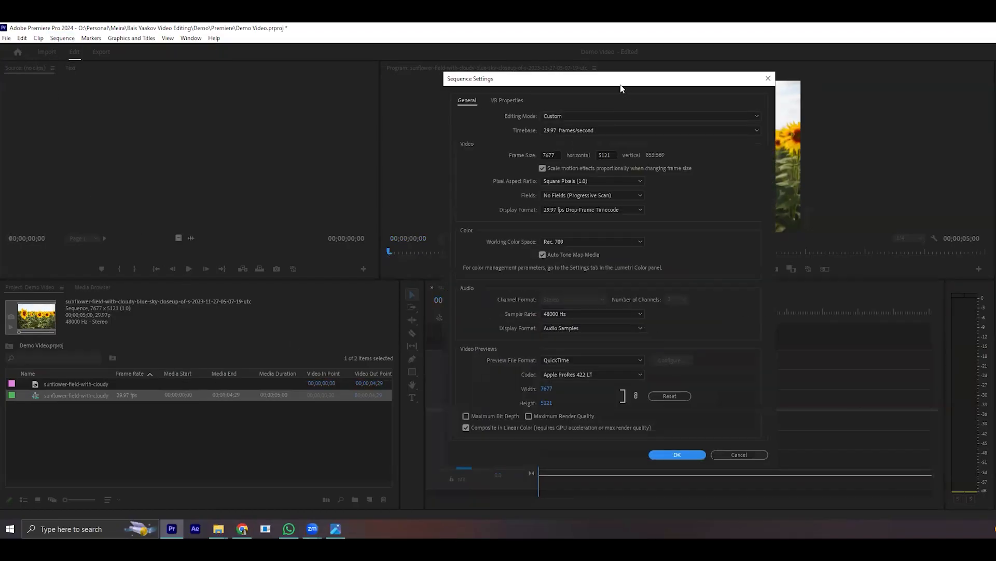
{"action": "left_click_drag", "start_coordinate": [624, 82], "coordinate": [357, 83]}
{"action": "left_click", "coordinate": [288, 156]}
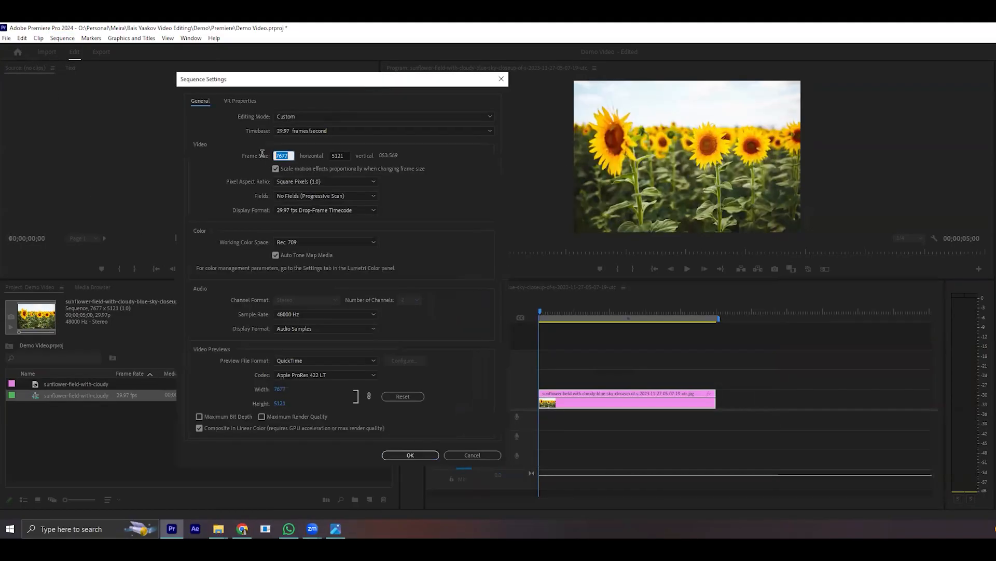
{"action": "left_click", "coordinate": [340, 155]}
{"action": "left_click", "coordinate": [353, 130]}
{"action": "left_click", "coordinate": [353, 133]}
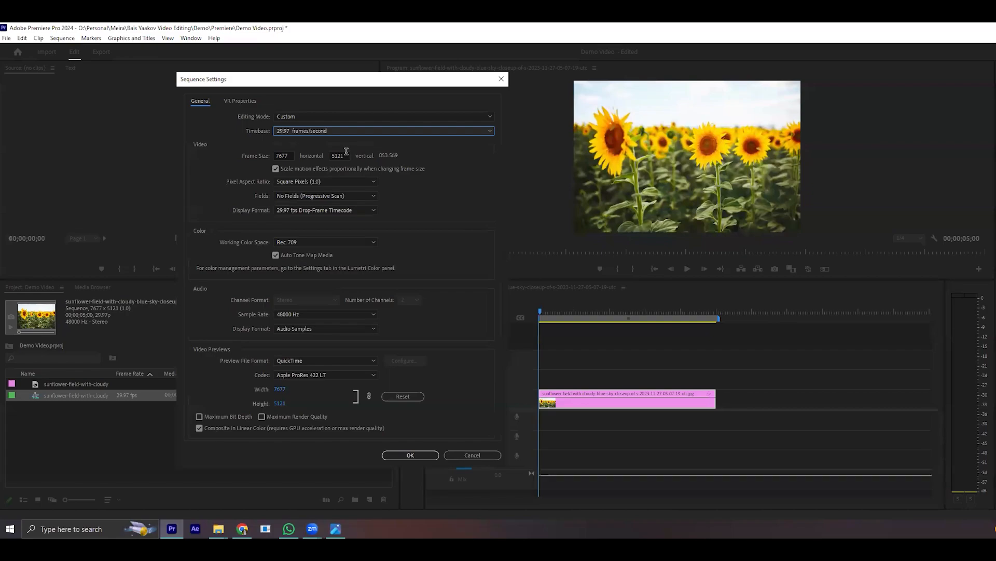
- Set the sunflower sequence's frame size to 1920 horizontal by 1080 vertical and accept the deletion of its preview files
{"action": "left_click", "coordinate": [285, 155]}
{"action": "type", "text": "1920"}
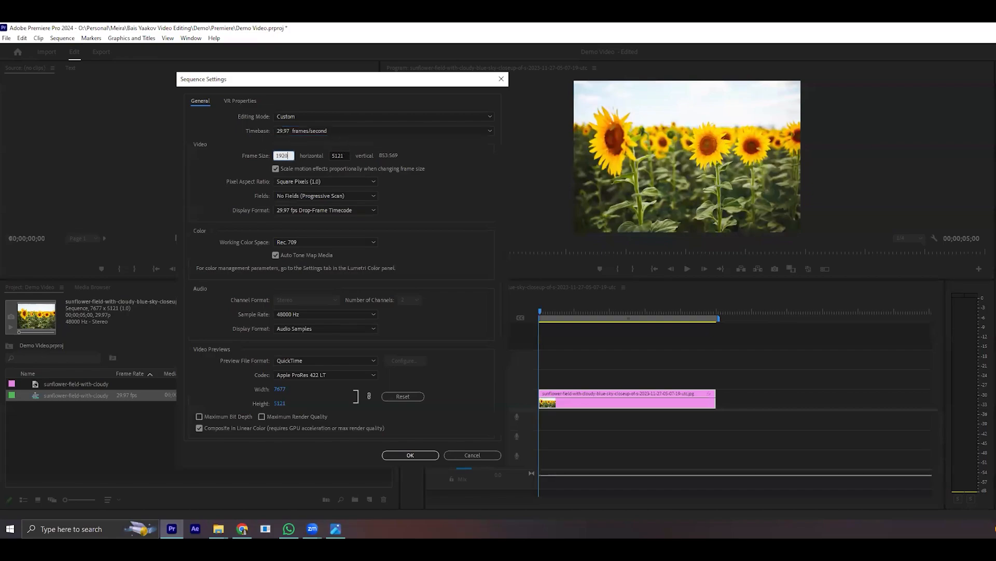
{"action": "key", "text": "Tab"}
{"action": "type", "text": "1080"}
{"action": "left_click", "coordinate": [424, 457]}
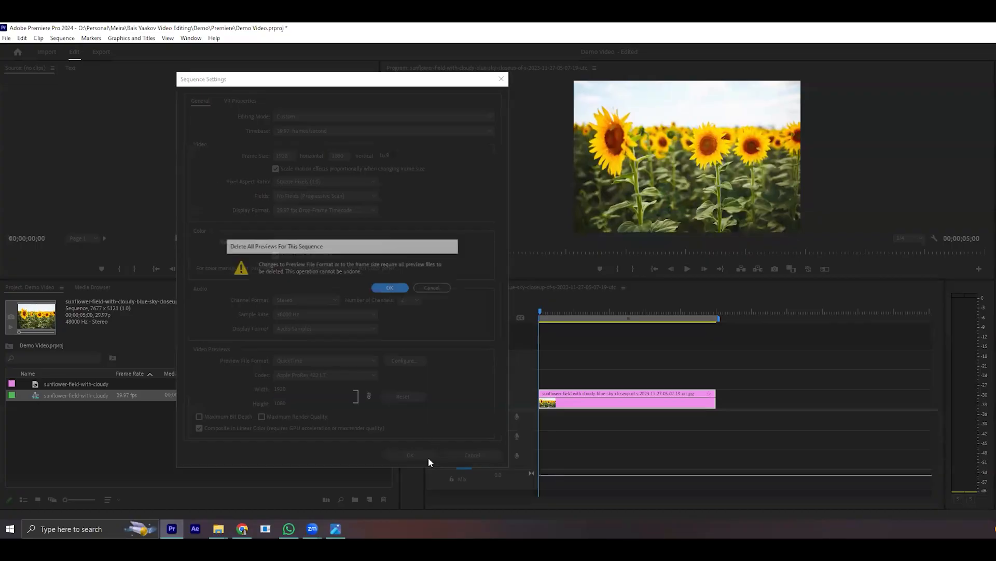
{"action": "left_click", "coordinate": [391, 289]}
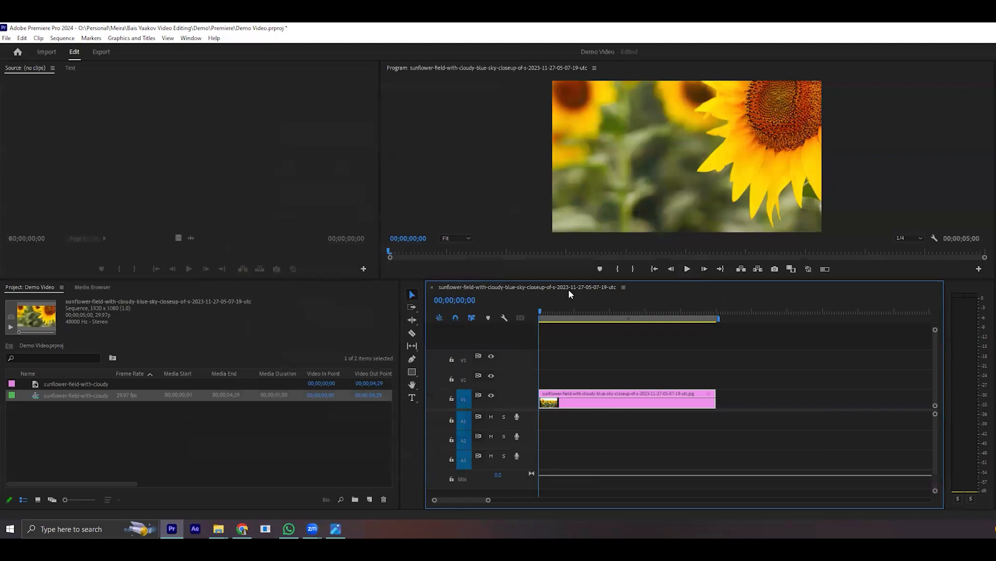
- Create a new sequence named Demo Video from the HD 1080p 29.97 fps preset
{"action": "left_click", "coordinate": [370, 499]}
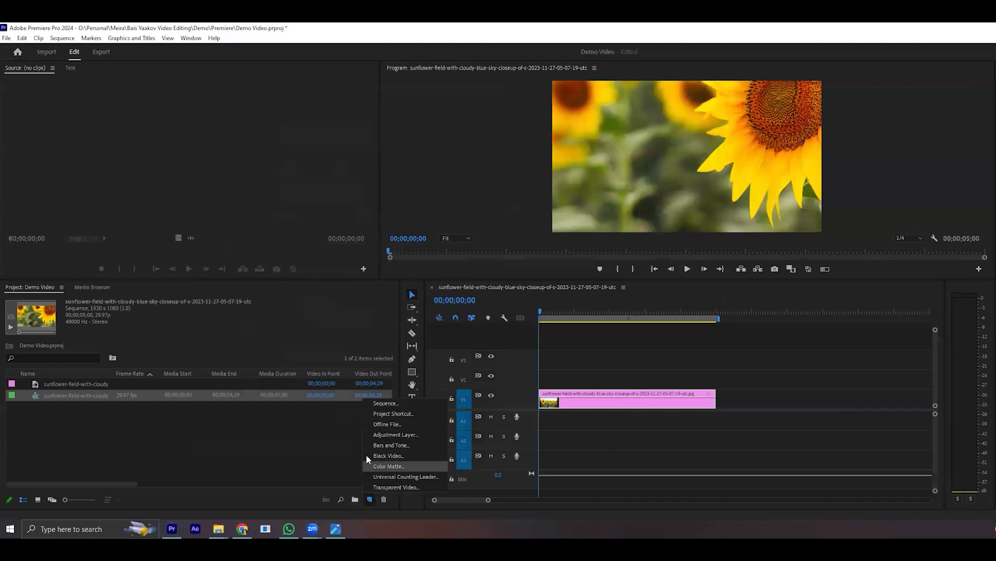
{"action": "left_click", "coordinate": [390, 398]}
{"action": "type", "text": "Demo Video"}
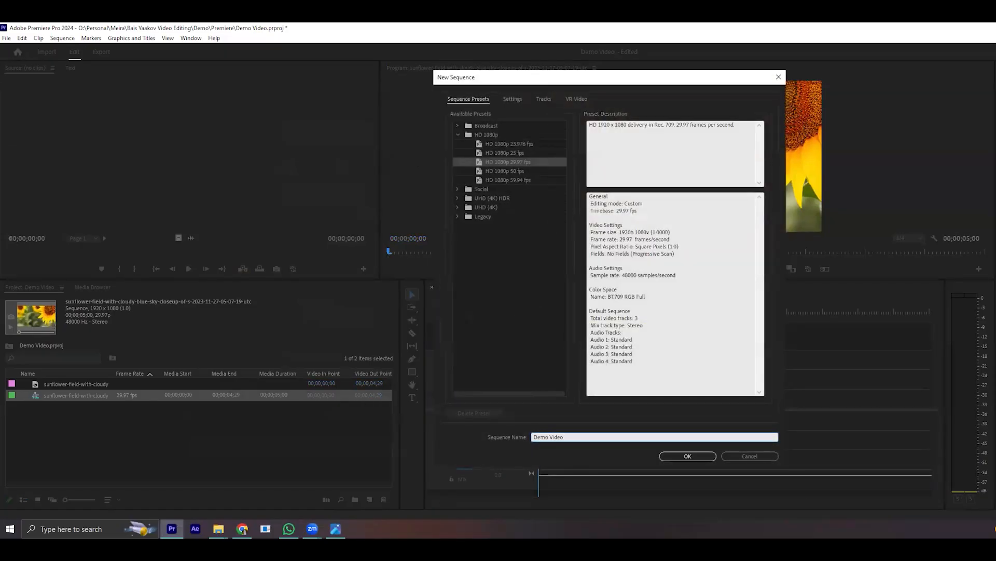
{"action": "key", "text": "Return"}
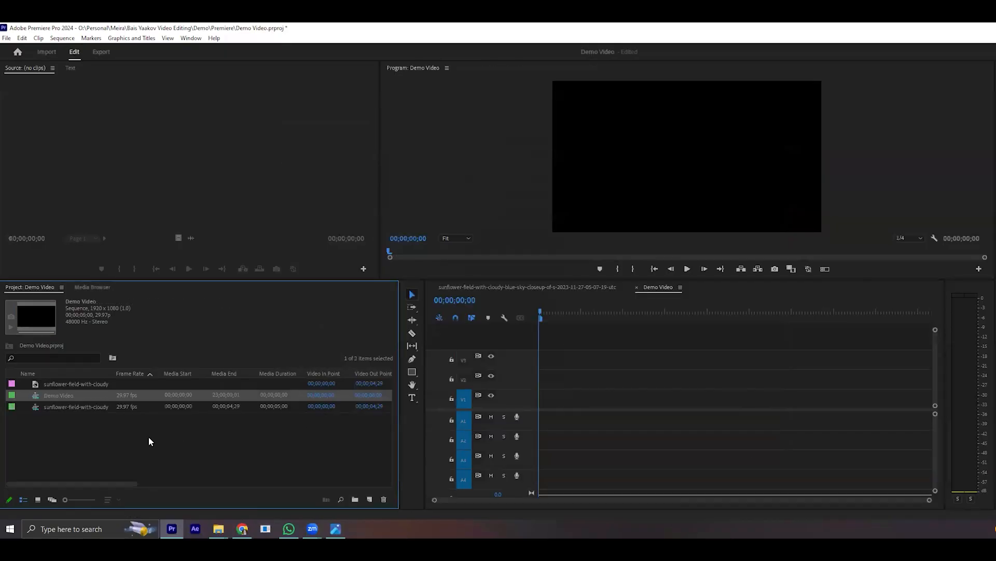
- Place the sunflower photo at the start of track V1 in the Demo Video sequence and delete that clip again
{"action": "left_click_drag", "start_coordinate": [73, 384], "coordinate": [576, 397]}
{"action": "left_click_drag", "start_coordinate": [554, 311], "coordinate": [529, 319]}
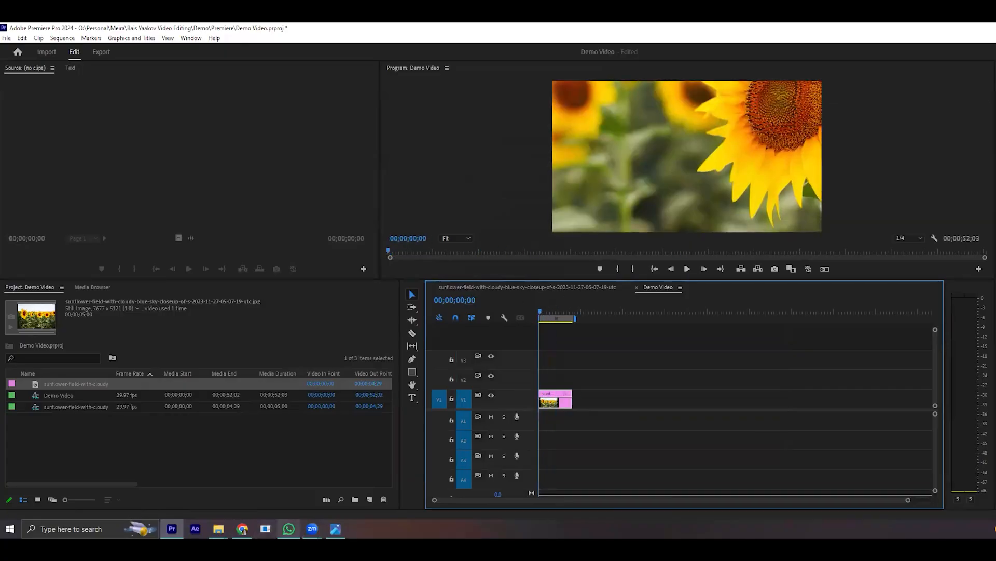
{"action": "mouse_move", "coordinate": [288, 528]}
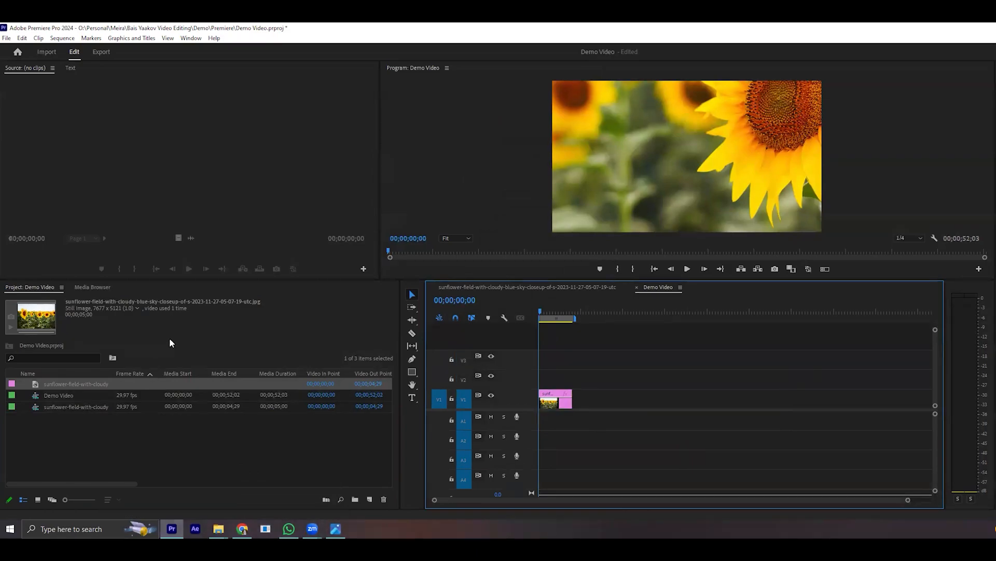
{"action": "key", "text": "Delete"}
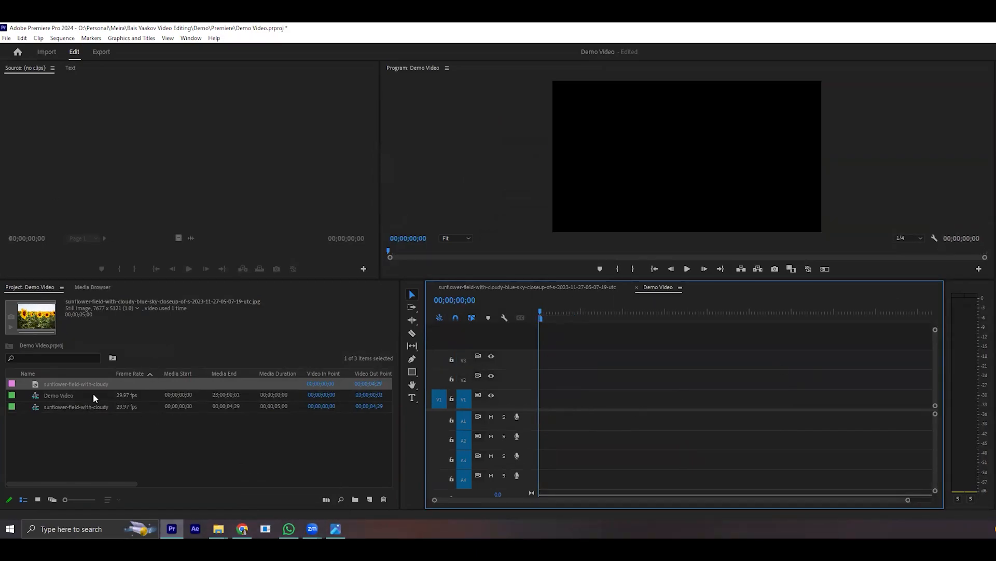
- Delete the sunflower photo and the sequence made from it from the project, including its clip references
{"action": "left_click", "coordinate": [77, 386]}
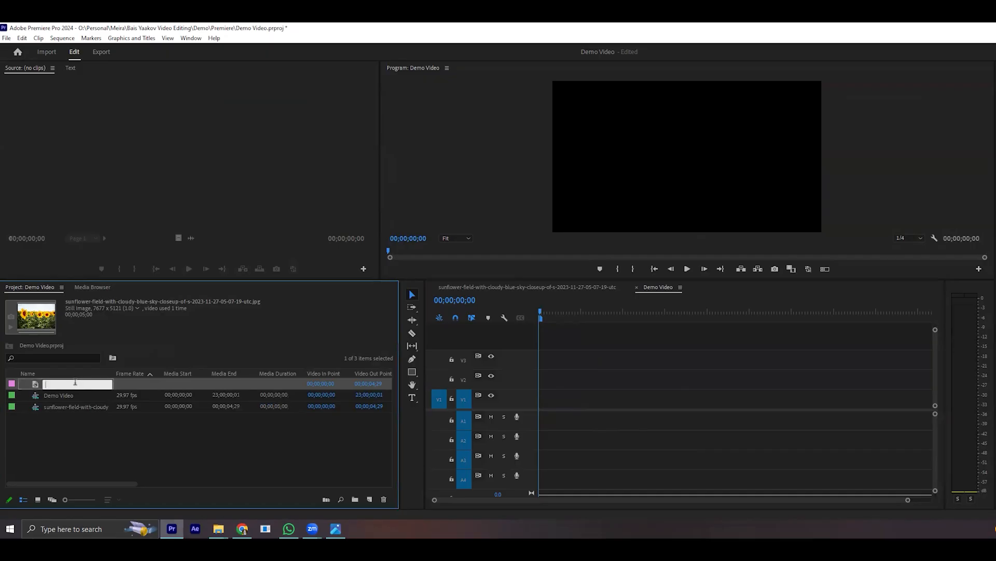
{"action": "key", "text": "Delete"}
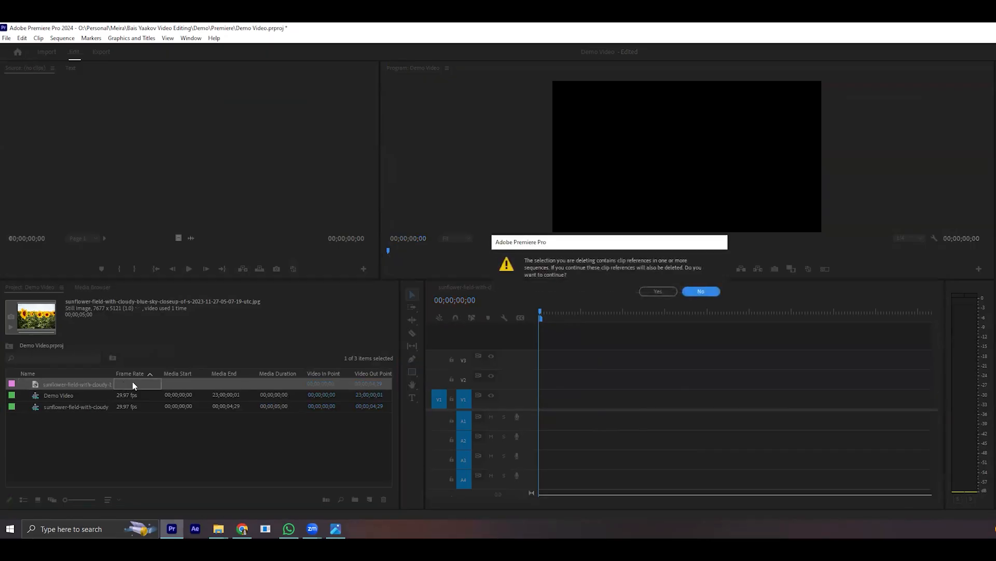
{"action": "left_click", "coordinate": [658, 291]}
{"action": "left_click_drag", "start_coordinate": [67, 383], "coordinate": [144, 448]}
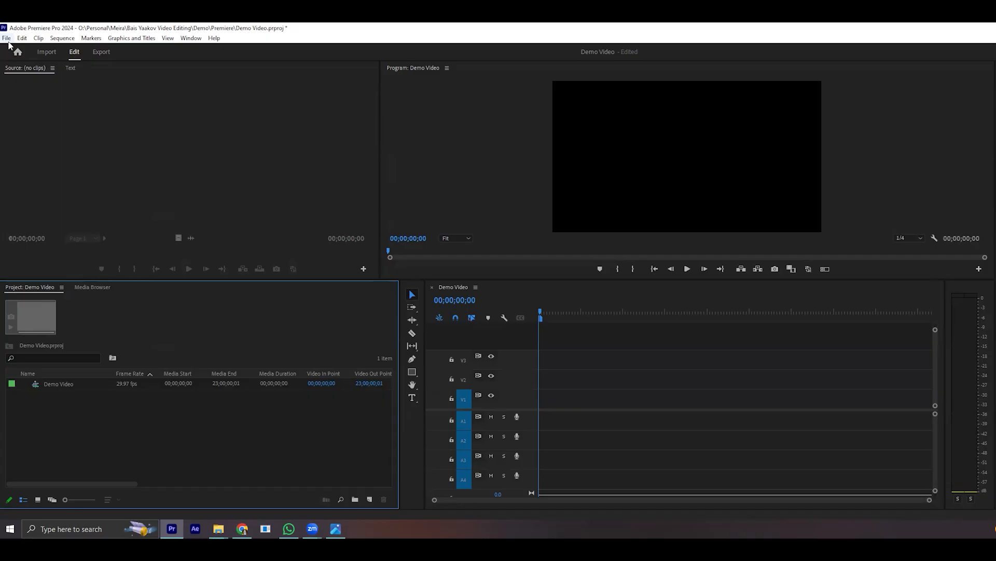
- Import the sunflower field JPG from the Footage folder inside Bais Yaakov Video Editing's Demo folder into the project
{"action": "left_click", "coordinate": [7, 39]}
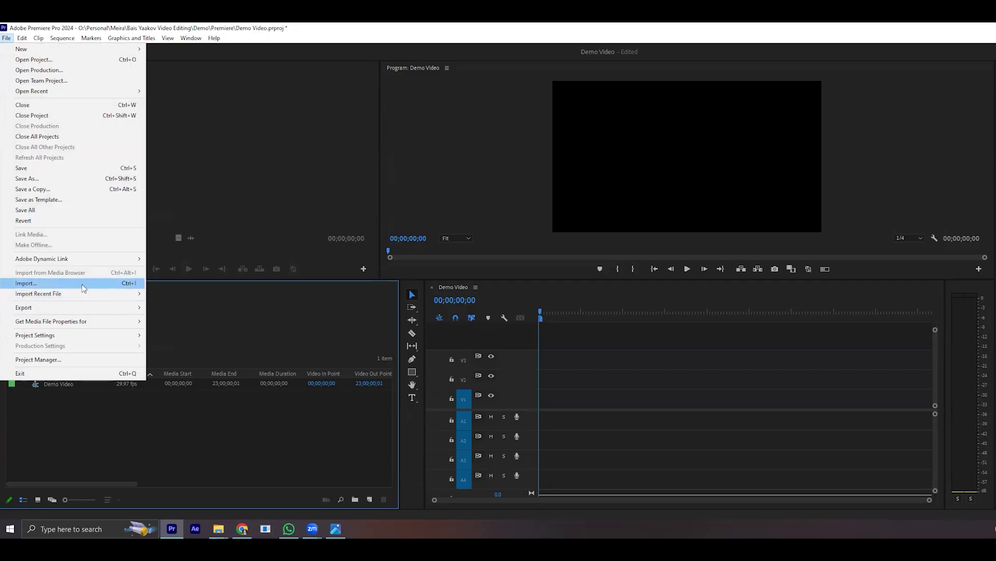
{"action": "left_click", "coordinate": [128, 284]}
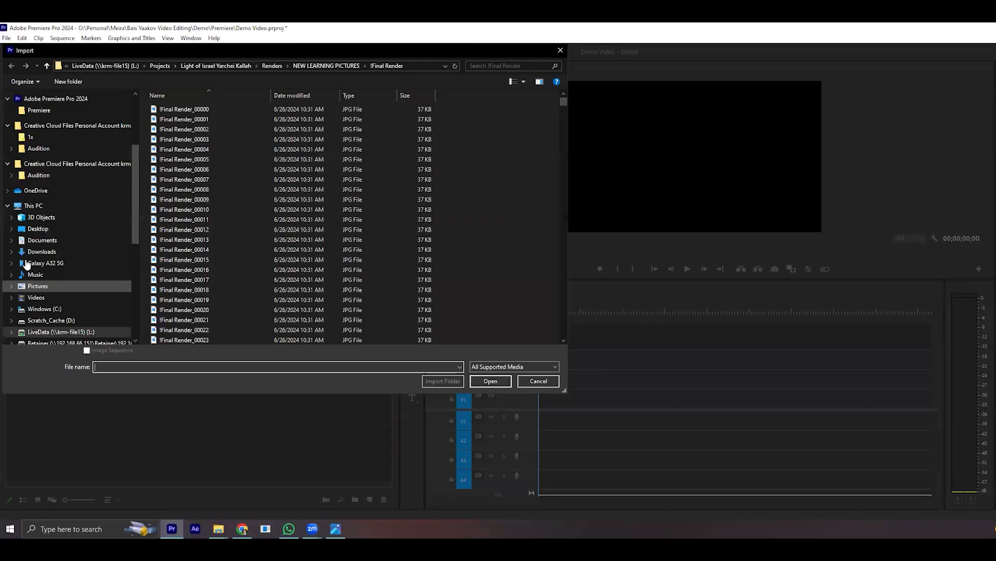
{"action": "scroll", "coordinate": [79, 276], "scroll_direction": "down", "scroll_amount": 3}
{"action": "left_click", "coordinate": [57, 248]}
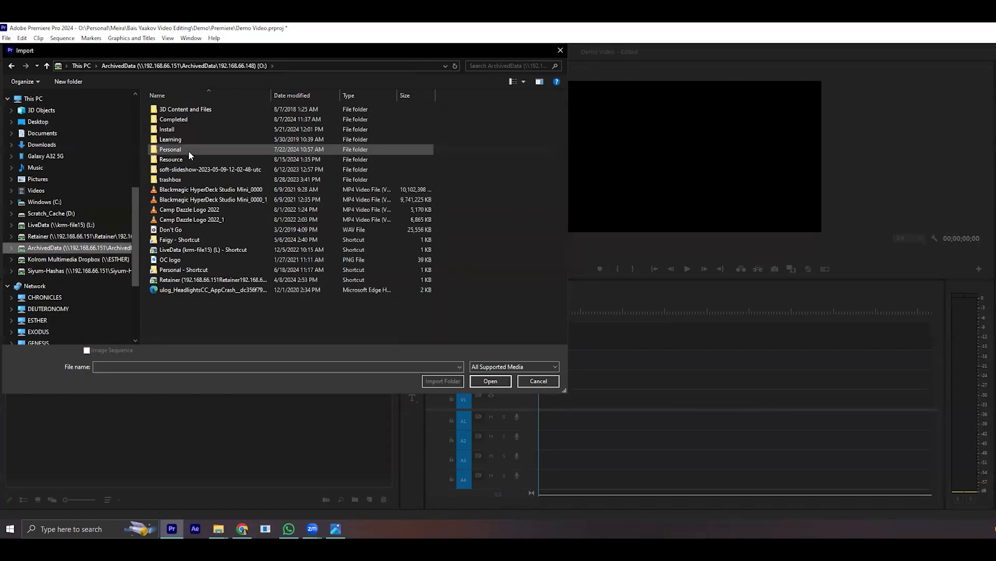
{"action": "double_click", "coordinate": [175, 228]}
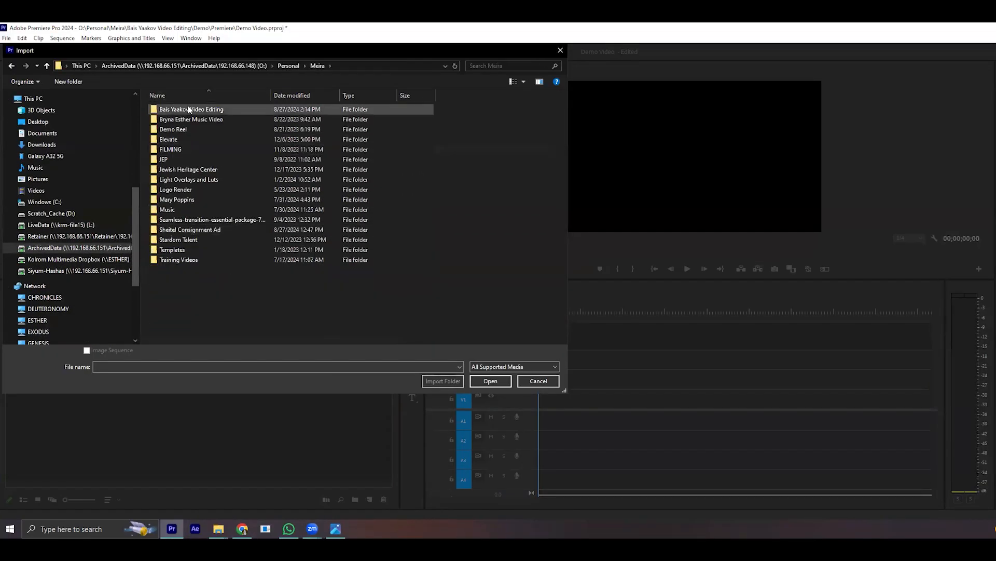
{"action": "double_click", "coordinate": [182, 107]}
{"action": "double_click", "coordinate": [189, 107]}
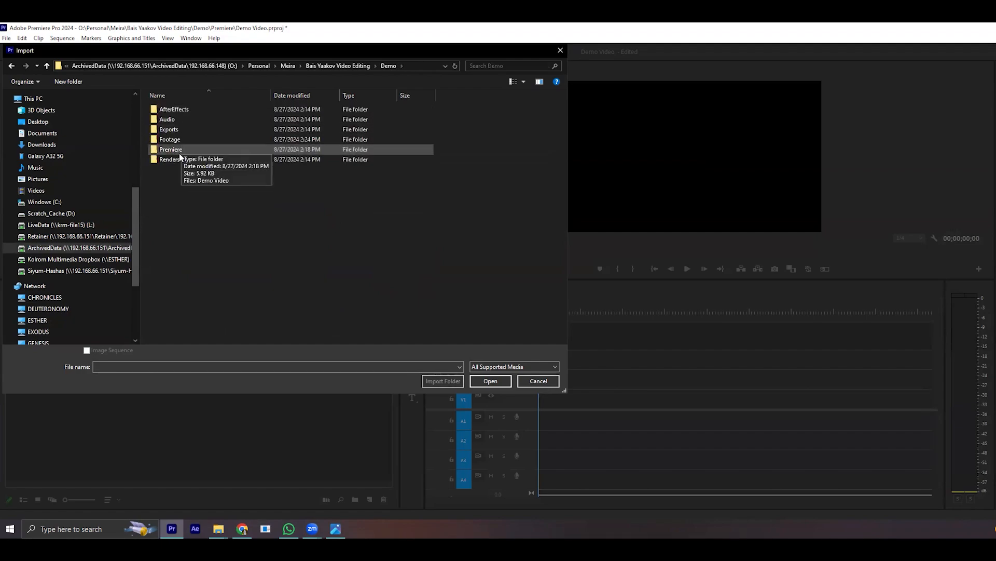
{"action": "double_click", "coordinate": [179, 138]}
{"action": "left_click", "coordinate": [236, 112]}
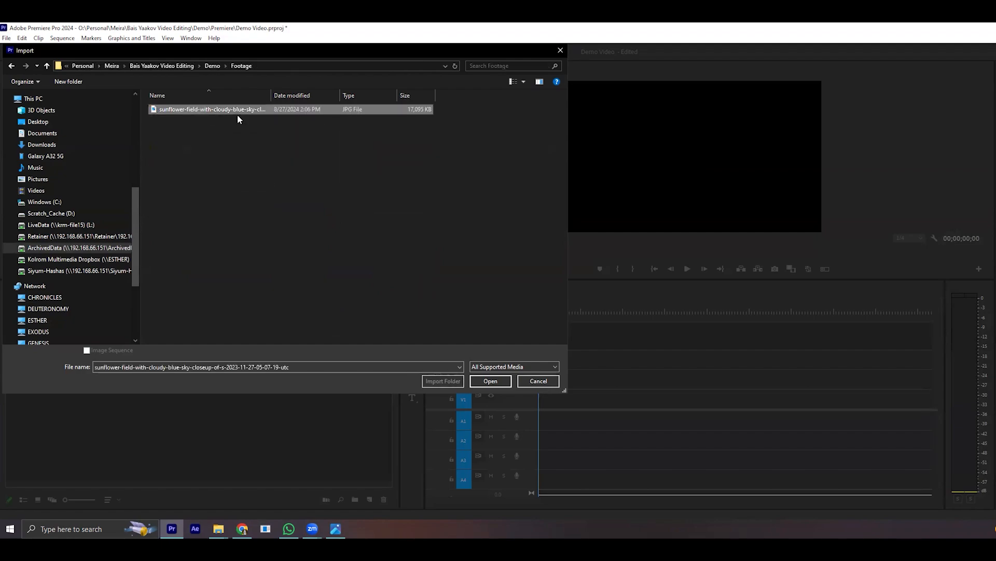
{"action": "left_click", "coordinate": [490, 381]}
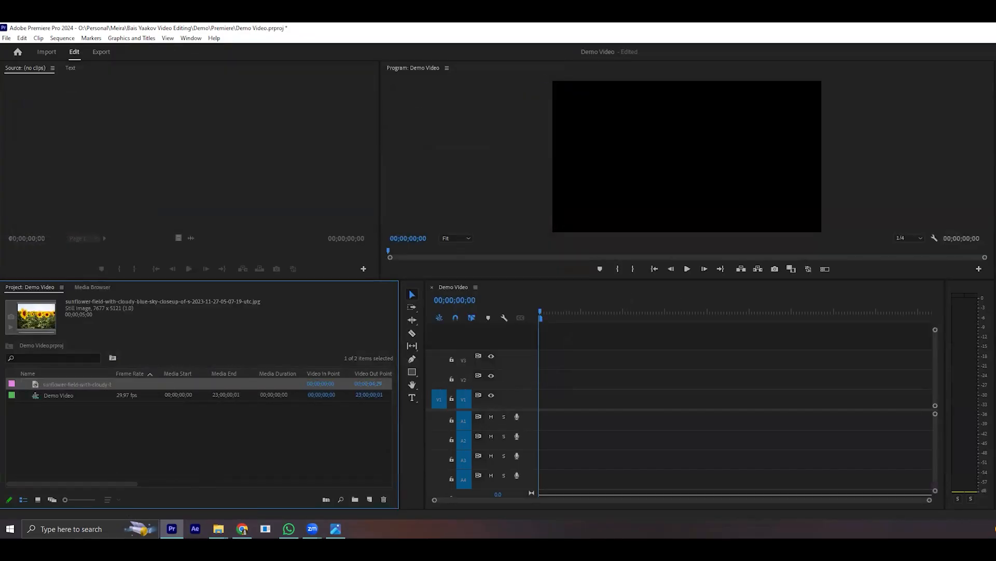
- Try bringing the sunflower JPG in directly from the Footage folder in File Explorer and return to Premiere Pro
{"action": "mouse_move", "coordinate": [219, 528]}
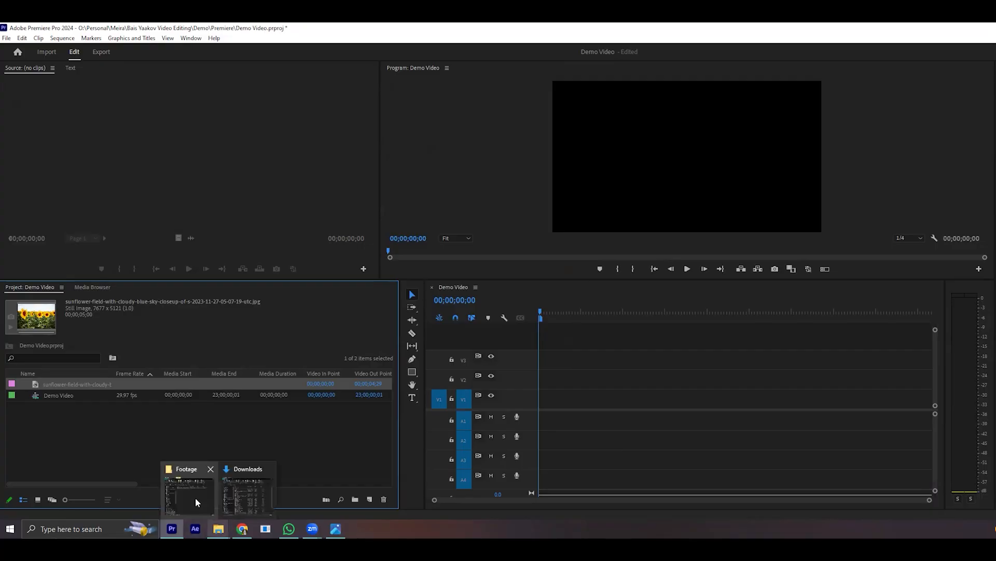
{"action": "left_click", "coordinate": [191, 494]}
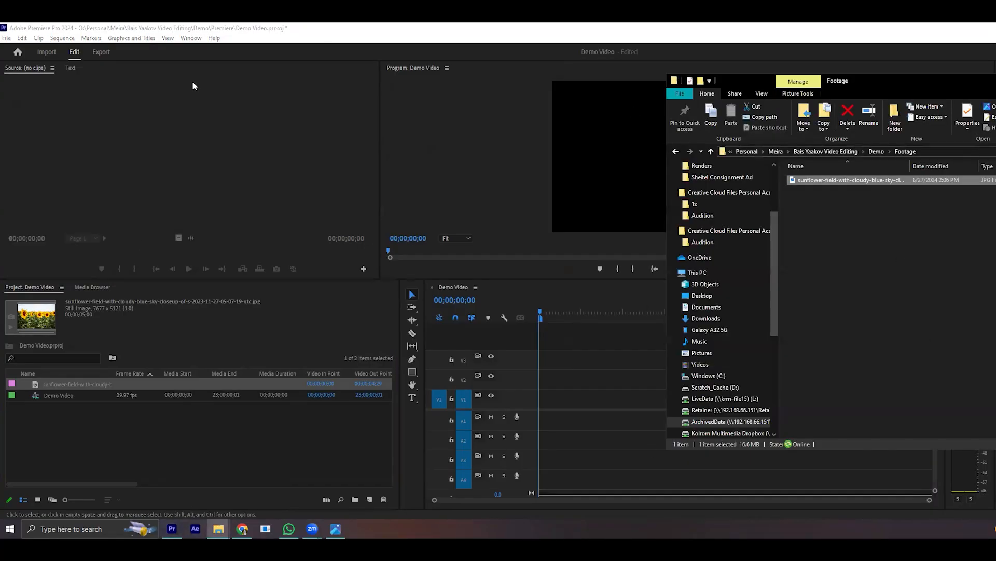
{"action": "left_click", "coordinate": [864, 314]}
{"action": "left_click_drag", "start_coordinate": [863, 180], "coordinate": [995, 349]}
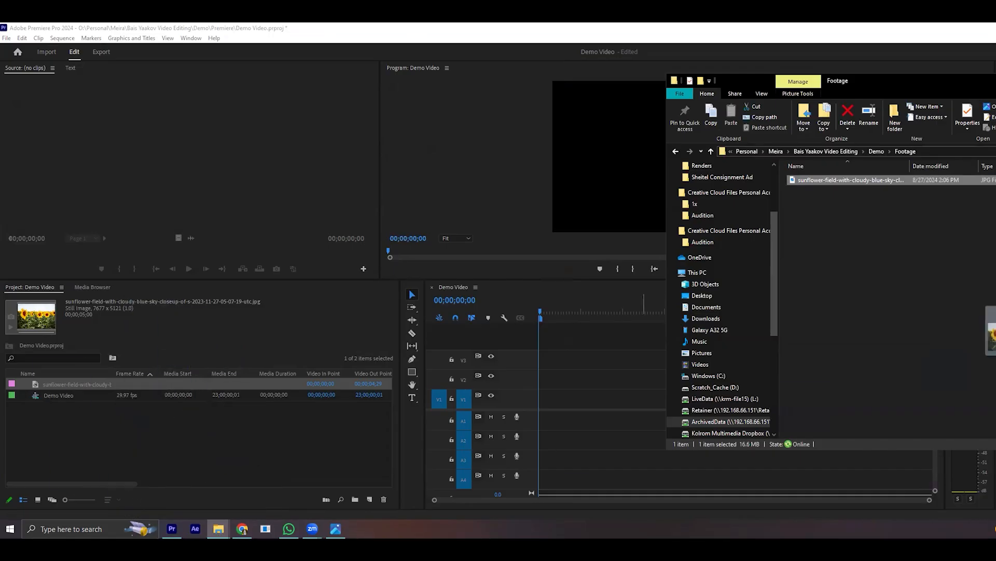
{"action": "left_click", "coordinate": [216, 453]}
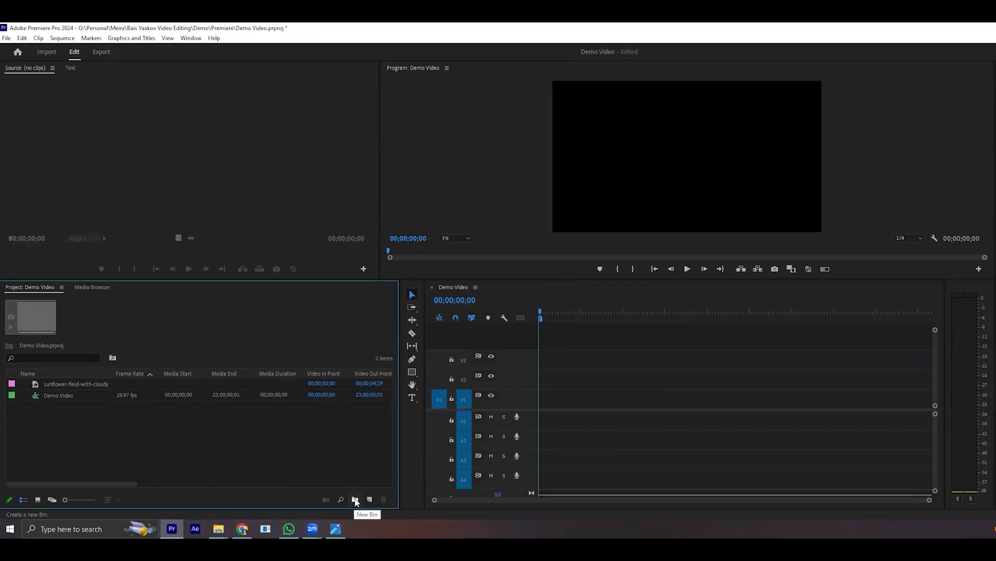
- Create a bin named Pictures in the project and move the sunflower photo into it
{"action": "left_click", "coordinate": [355, 500]}
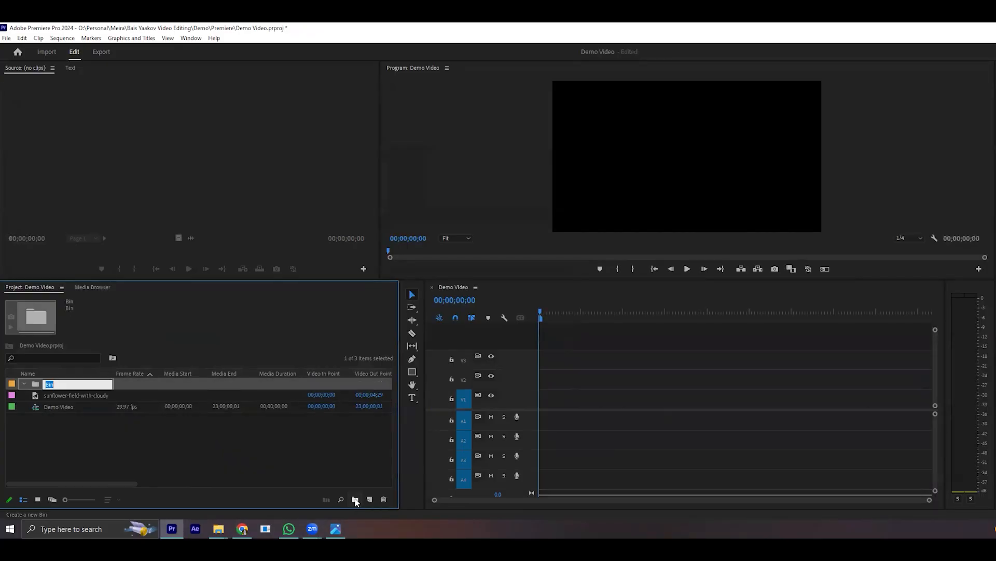
{"action": "type", "text": "Pictures"}
{"action": "key", "text": "Tab"}
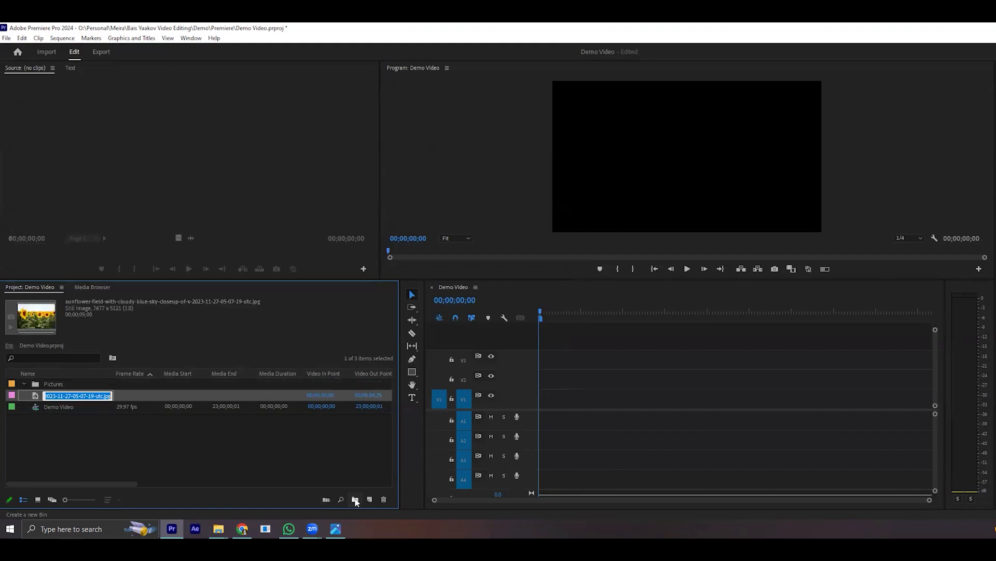
{"action": "left_click_drag", "start_coordinate": [35, 398], "coordinate": [57, 382]}
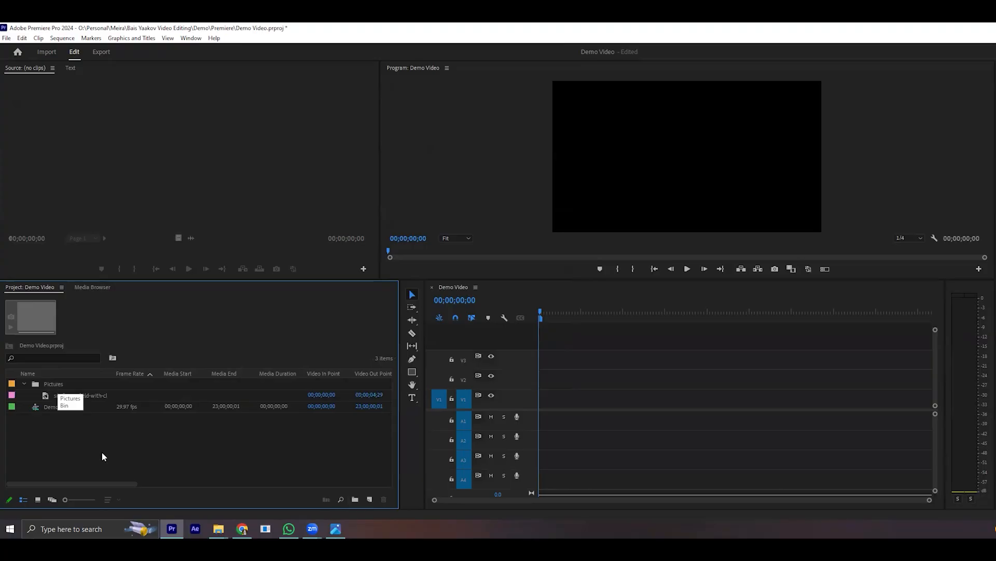
- Collapse and expand the Pictures bin, leaving its contents showing
{"action": "left_click", "coordinate": [24, 383]}
{"action": "left_click", "coordinate": [24, 384]}
{"action": "left_click", "coordinate": [24, 383]}
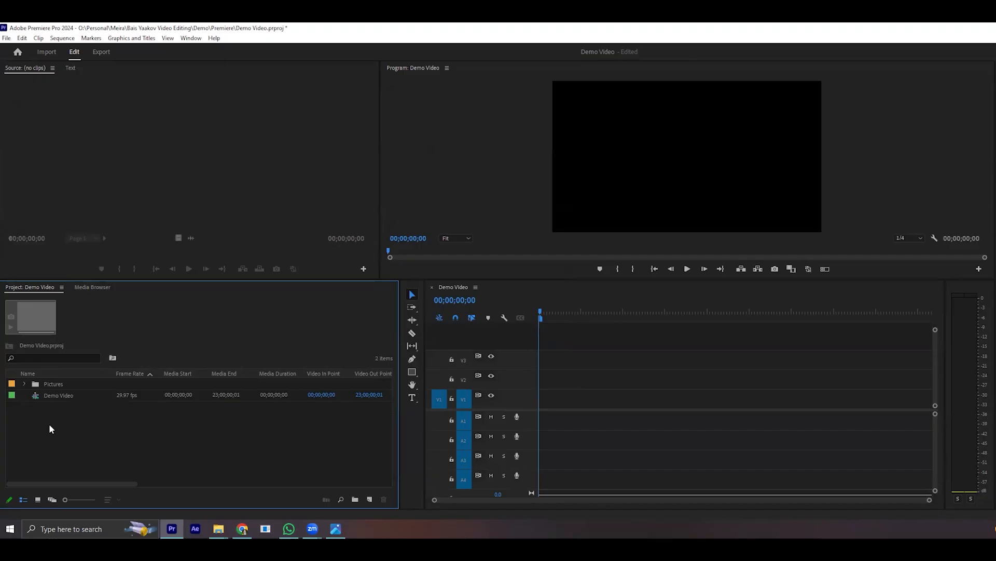
{"action": "left_click", "coordinate": [24, 384]}
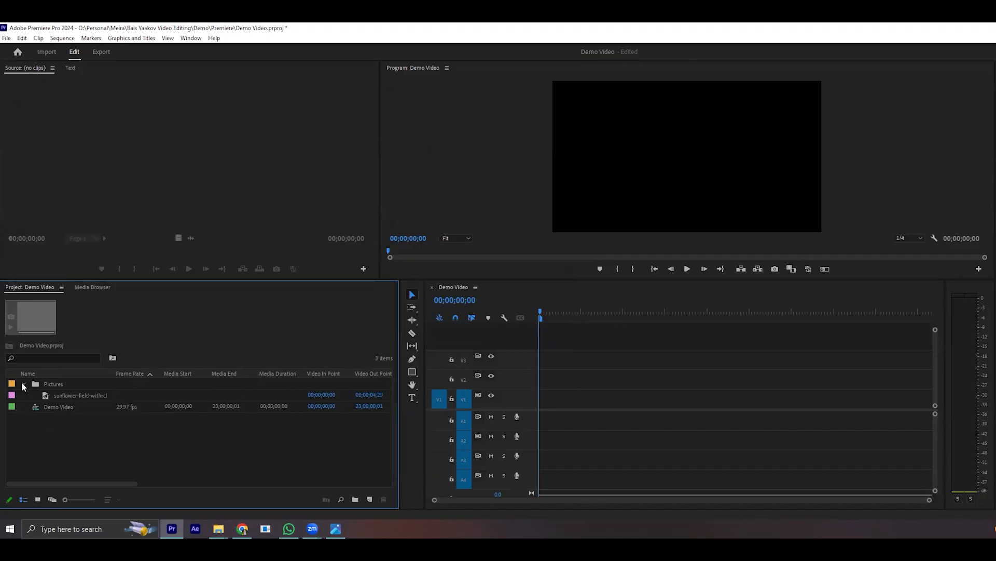
- Place the sunflower photo from the Pictures bin at the start of track V1 in the Demo Video sequence
{"action": "left_click", "coordinate": [74, 395]}
{"action": "left_click_drag", "start_coordinate": [74, 394], "coordinate": [543, 406]}
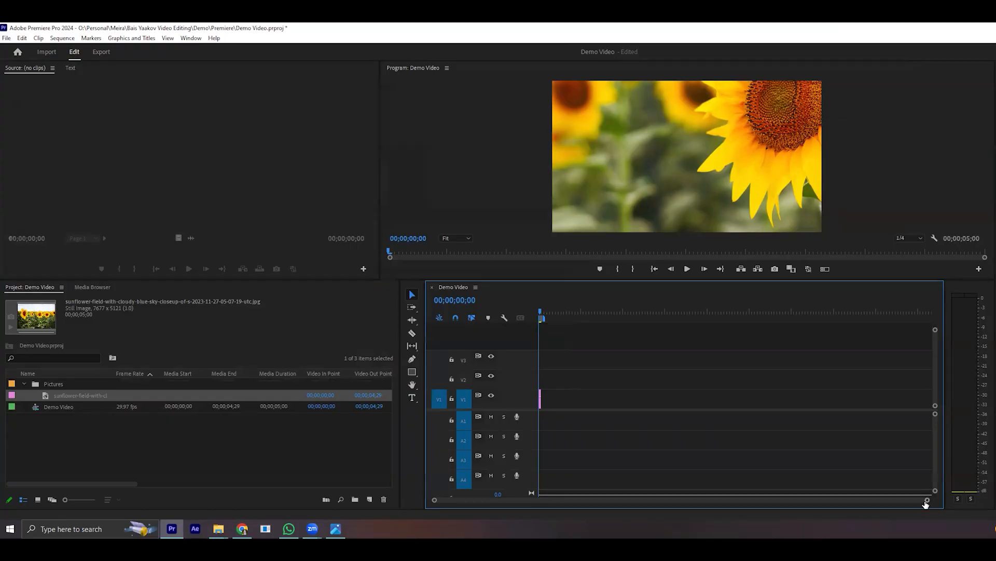
{"action": "left_click_drag", "start_coordinate": [927, 501], "coordinate": [825, 499]}
{"action": "left_click_drag", "start_coordinate": [543, 310], "coordinate": [723, 499]}
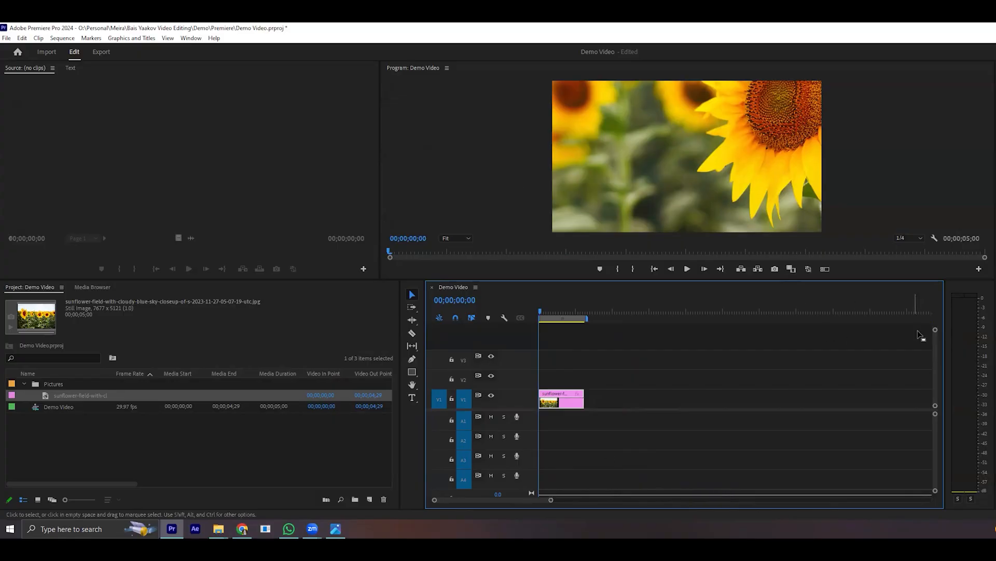
- Reduce the video track height and stack copies of the sunflower photo at the start of tracks V2 through V5
{"action": "left_click_drag", "start_coordinate": [936, 330], "coordinate": [956, 267]}
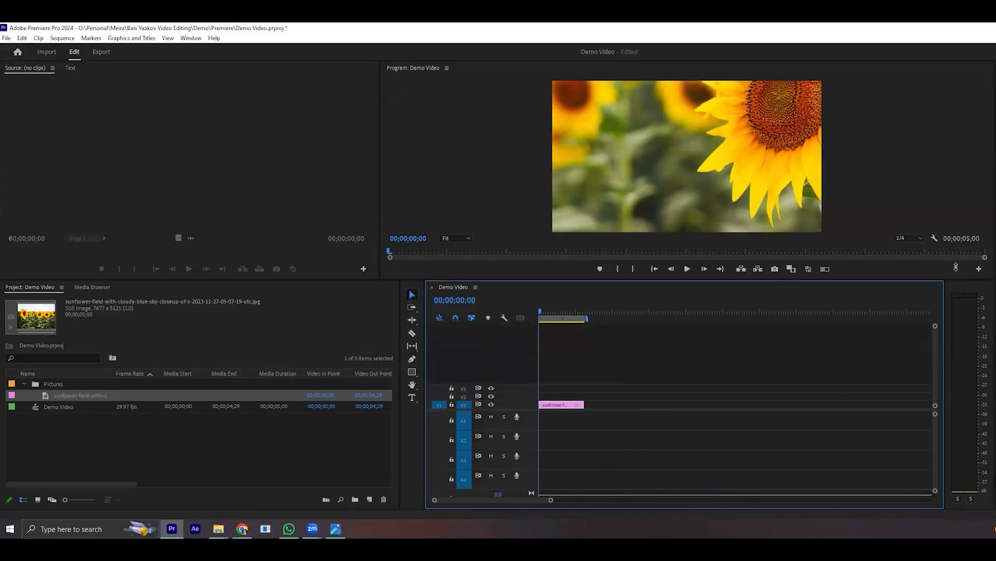
{"action": "left_click_drag", "start_coordinate": [125, 397], "coordinate": [567, 358]}
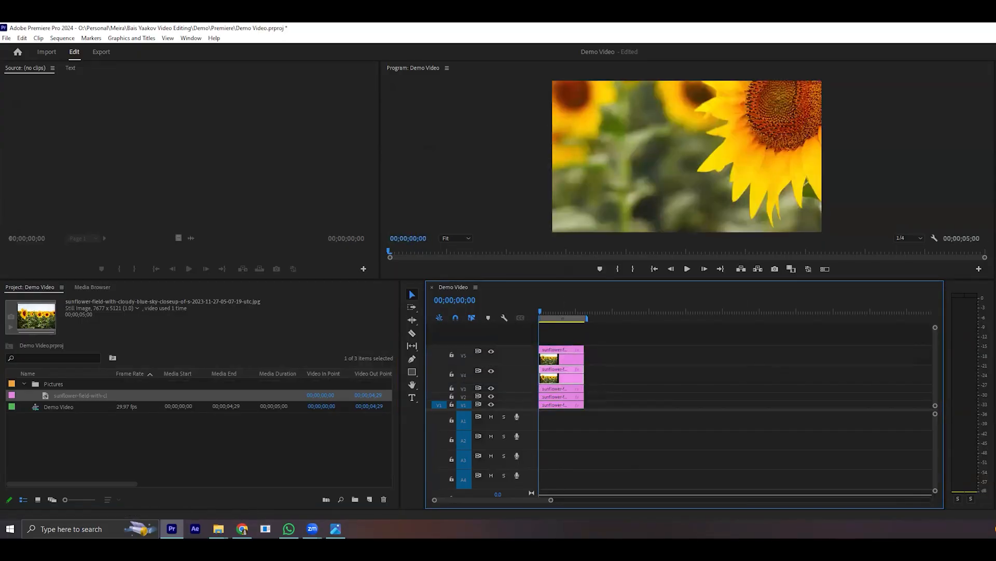
- Minimize the heights of the video and audio tracks and stack more sunflower copies at the start of tracks V6 through V8
{"action": "left_click_drag", "start_coordinate": [934, 328], "coordinate": [938, 306]}
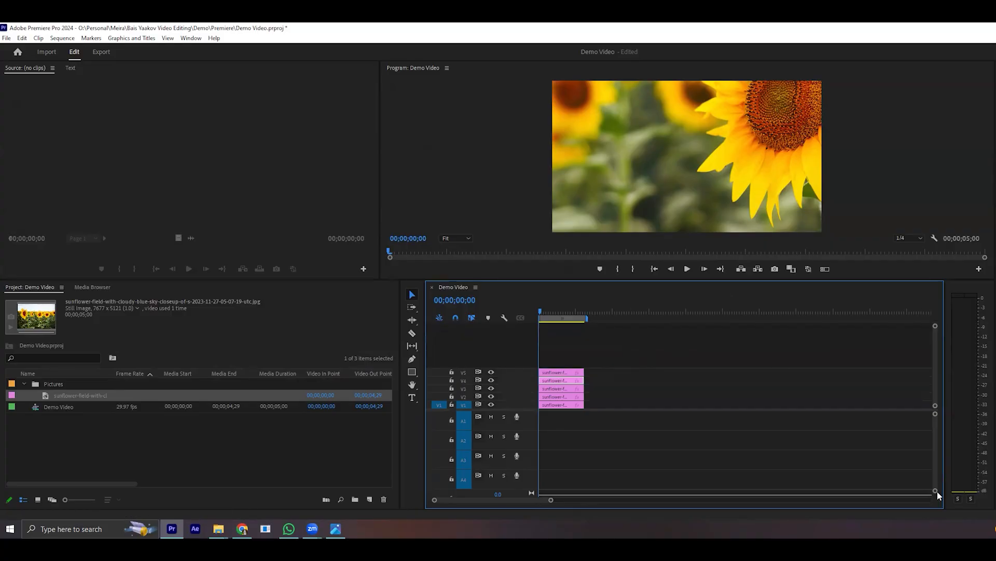
{"action": "left_click_drag", "start_coordinate": [937, 492], "coordinate": [936, 501]}
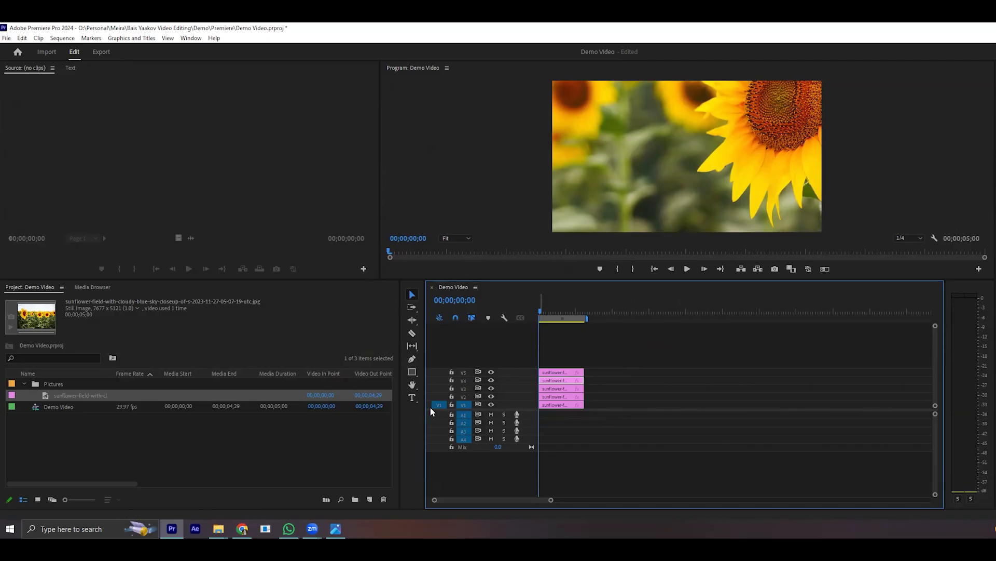
{"action": "left_click_drag", "start_coordinate": [640, 348], "coordinate": [559, 407]}
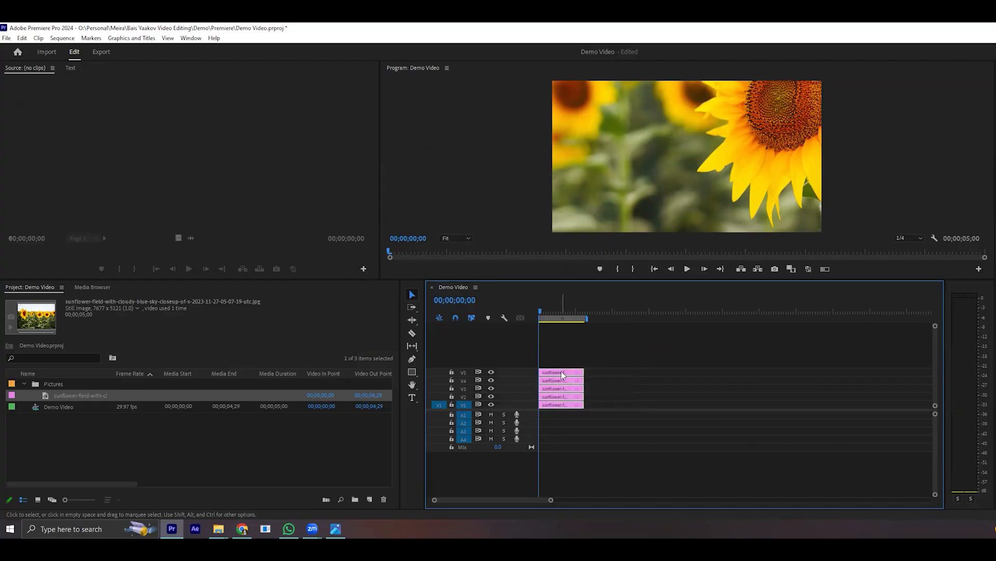
{"action": "left_click_drag", "start_coordinate": [561, 371], "coordinate": [560, 344]}
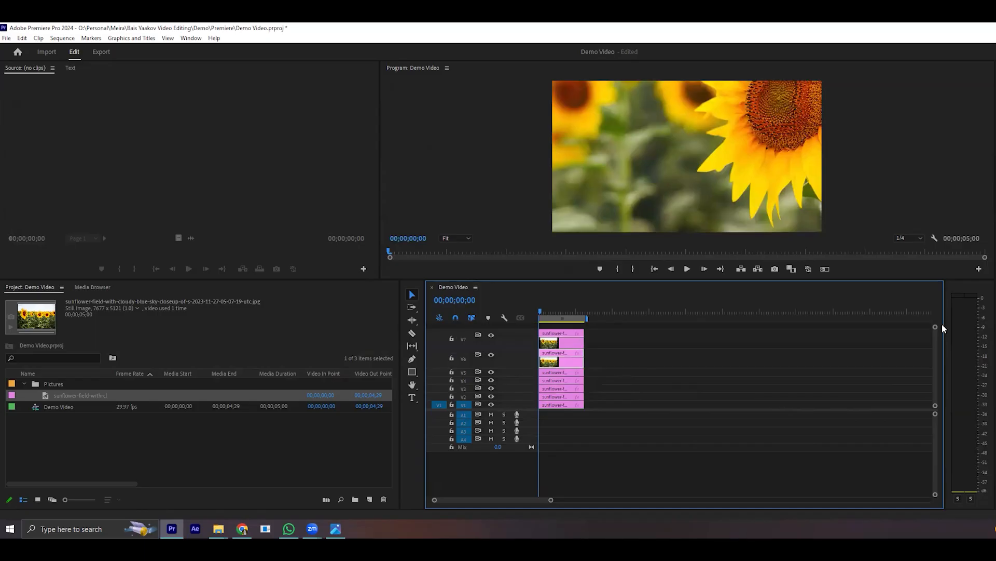
{"action": "left_click_drag", "start_coordinate": [935, 327], "coordinate": [937, 301]}
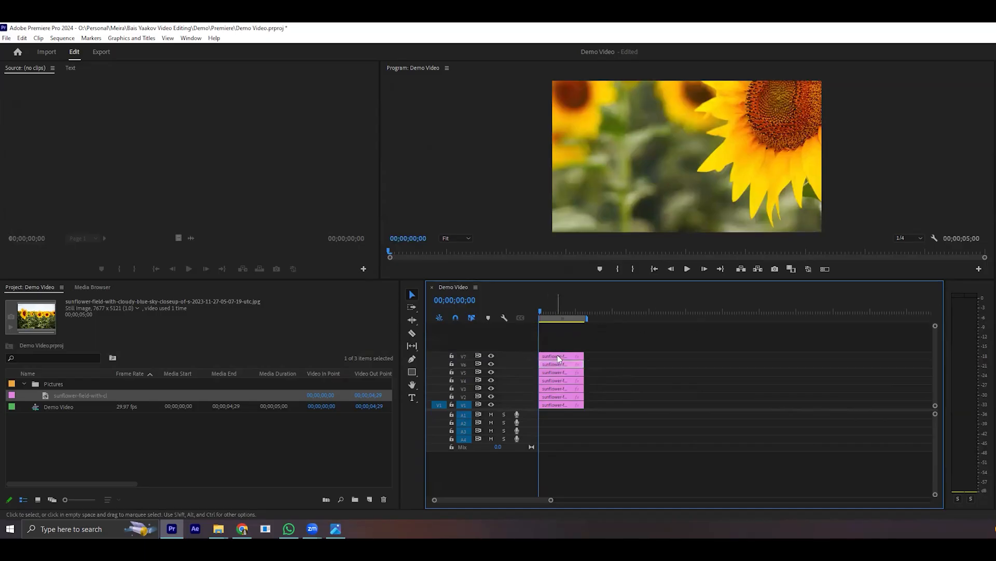
{"action": "left_click_drag", "start_coordinate": [559, 359], "coordinate": [561, 343]}
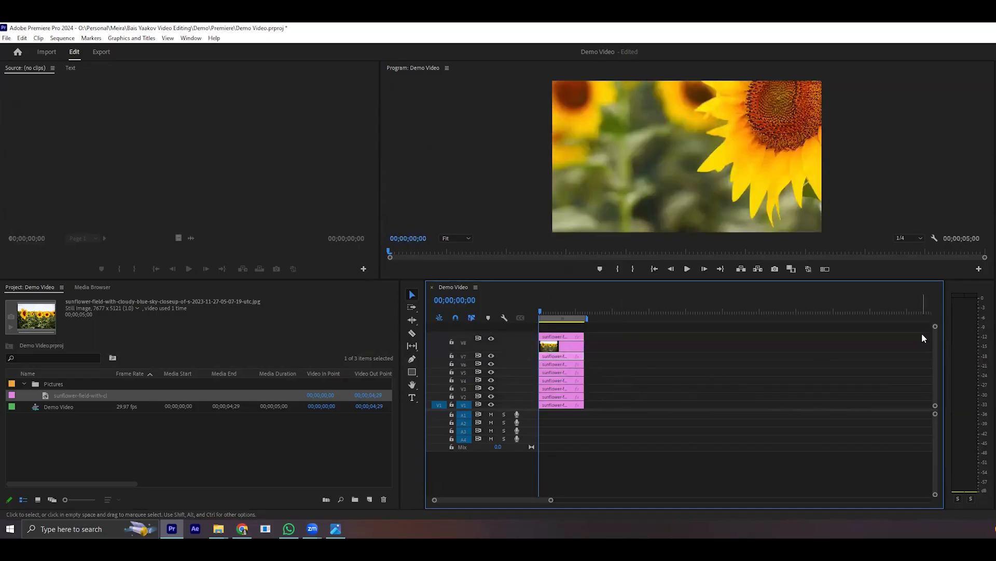
{"action": "left_click_drag", "start_coordinate": [935, 328], "coordinate": [936, 299]}
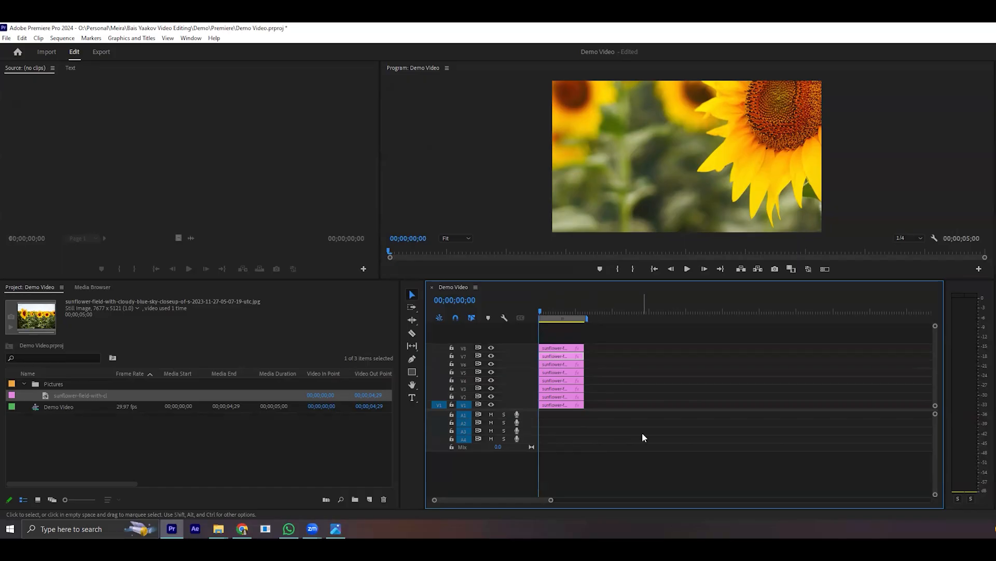
- With track V1 locked, move the sunflower clips on V2 through V8 to start at about 4 seconds, and unlock V1
{"action": "left_click_drag", "start_coordinate": [600, 404], "coordinate": [519, 415]}
{"action": "left_click_drag", "start_coordinate": [596, 393], "coordinate": [532, 396]}
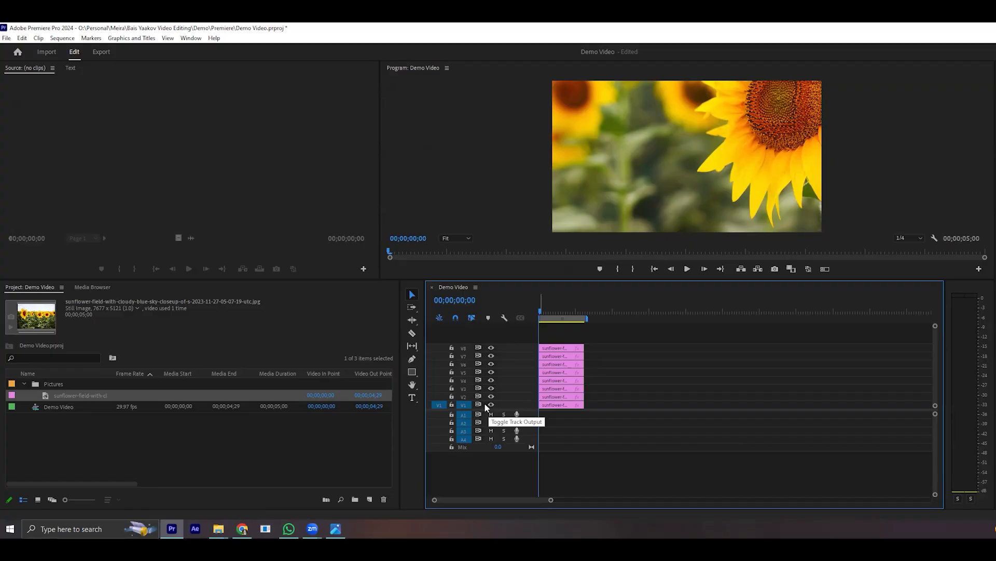
{"action": "left_click", "coordinate": [451, 406]}
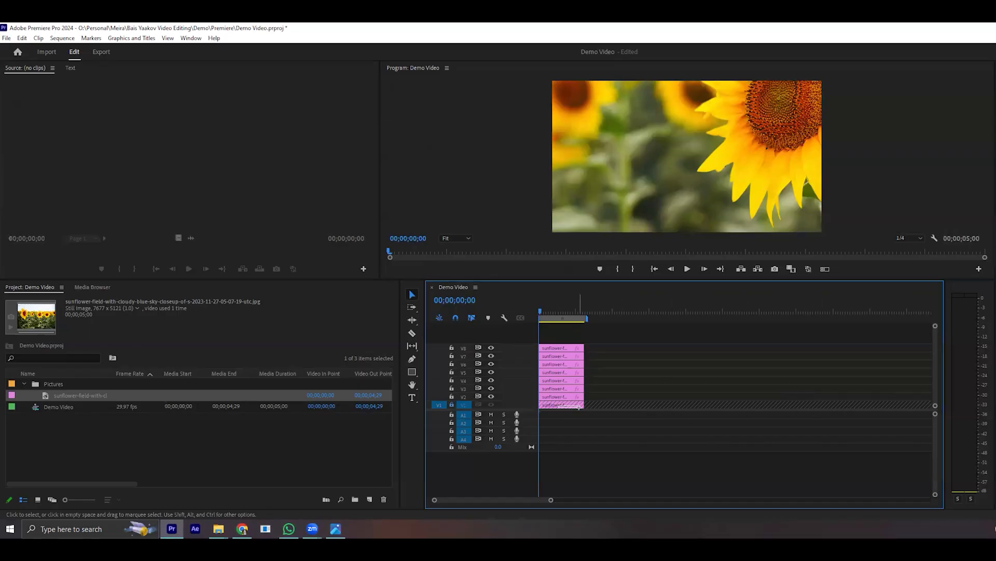
{"action": "left_click_drag", "start_coordinate": [619, 330], "coordinate": [591, 385]}
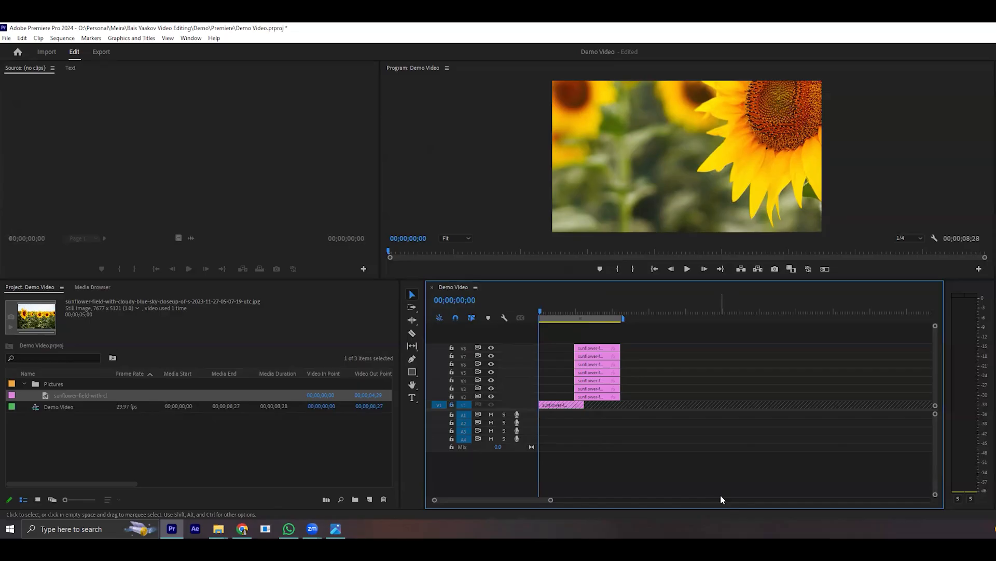
{"action": "left_click", "coordinate": [452, 405]}
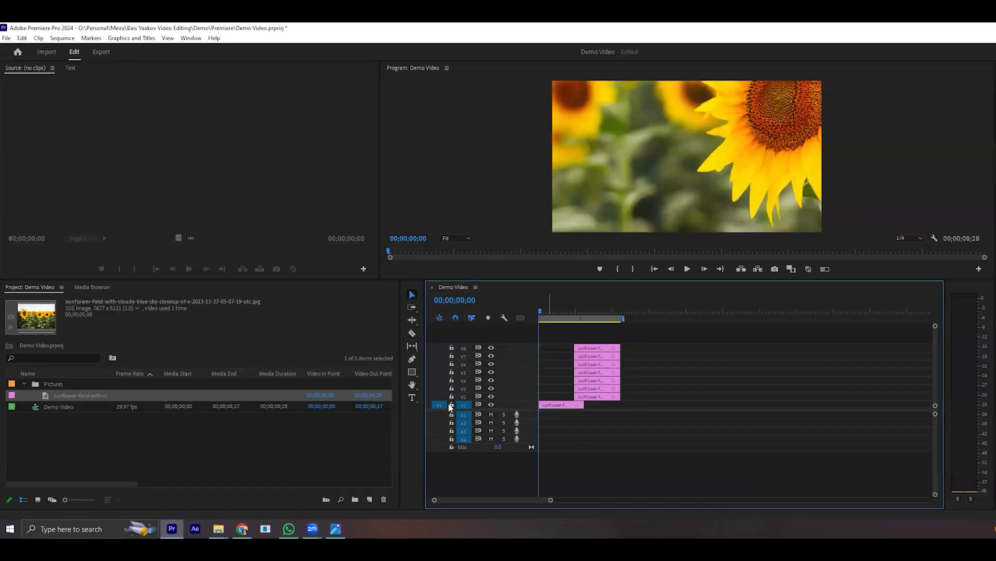
- Place the playhead at 00;00;02;19 and switch track V1's output off and back on
{"action": "left_click", "coordinate": [492, 405]}
{"action": "left_click", "coordinate": [492, 405]}
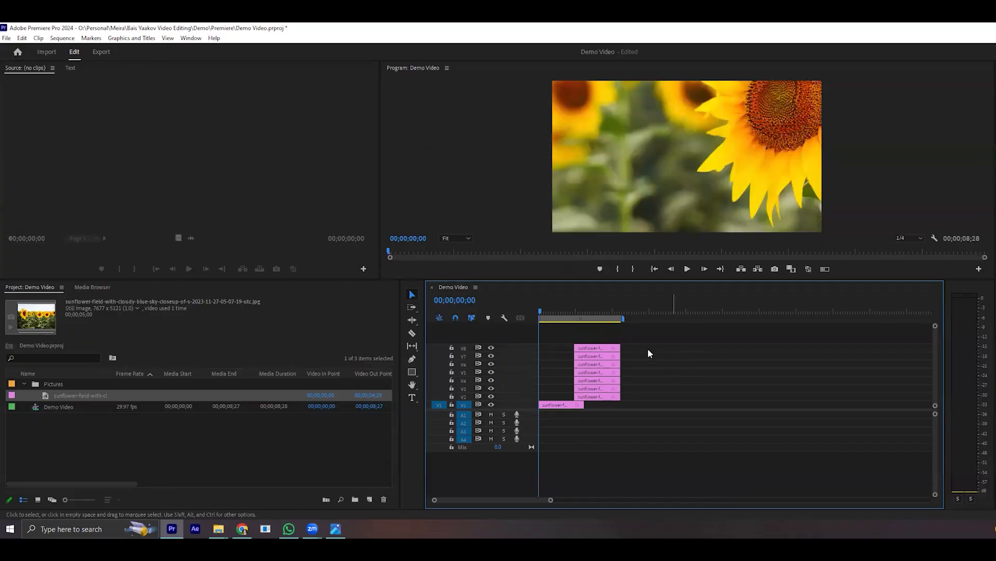
{"action": "left_click", "coordinate": [562, 313]}
{"action": "left_click_drag", "start_coordinate": [565, 315], "coordinate": [566, 316]}
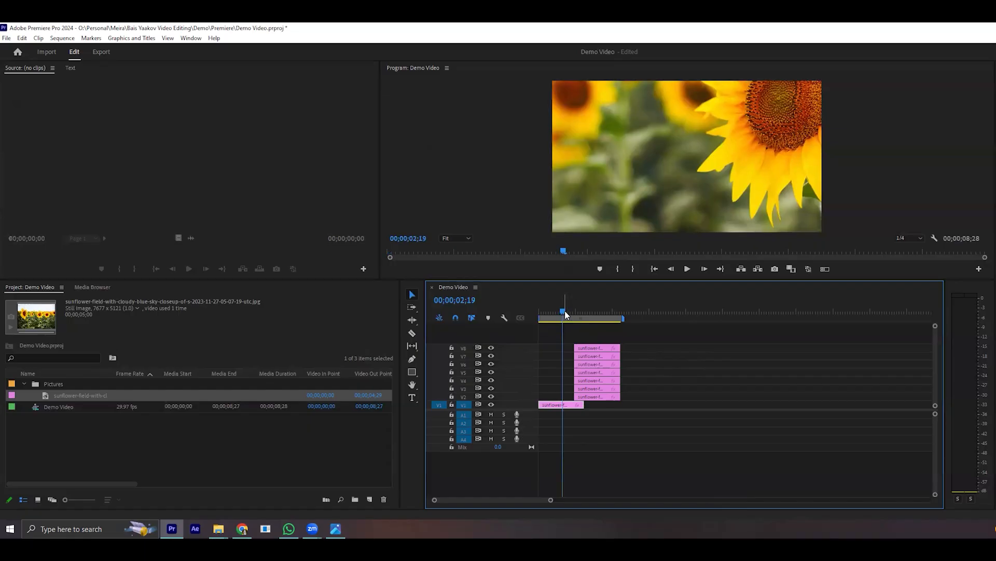
{"action": "left_click", "coordinate": [491, 404]}
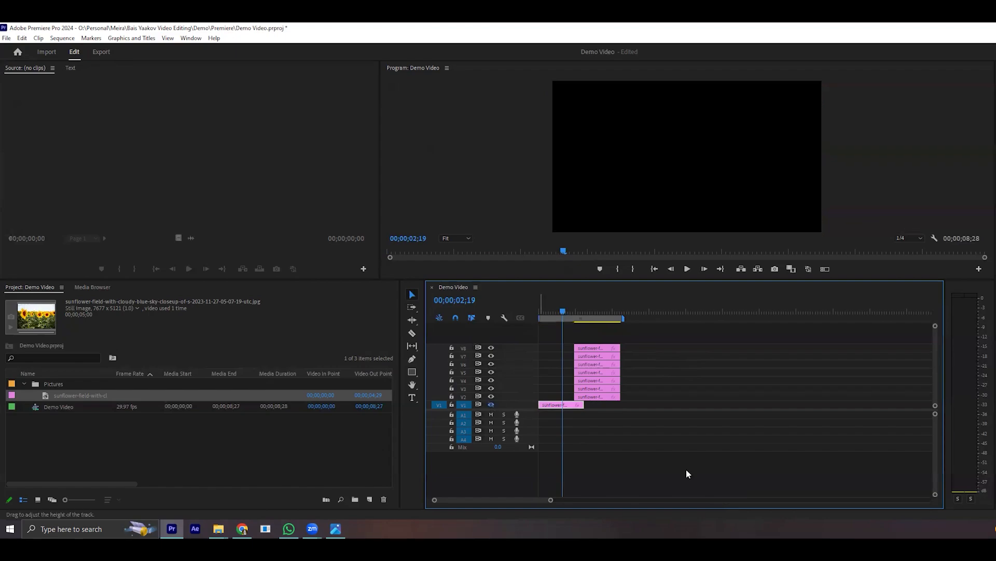
{"action": "left_click", "coordinate": [491, 405]}
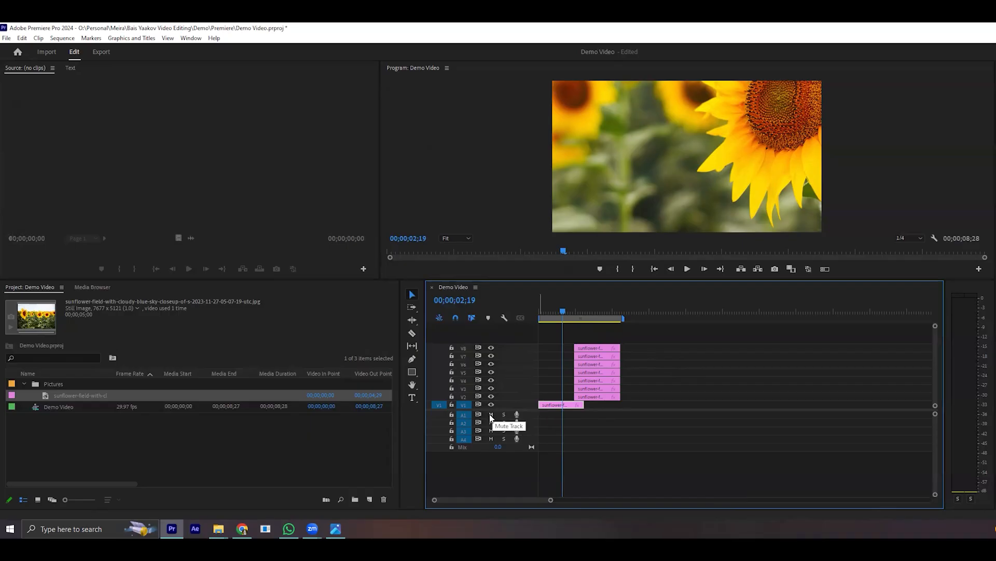
- Mute and unmute audio tracks A1 and A2
{"action": "left_click", "coordinate": [491, 415]}
{"action": "left_click", "coordinate": [491, 414]}
{"action": "left_click", "coordinate": [491, 414]}
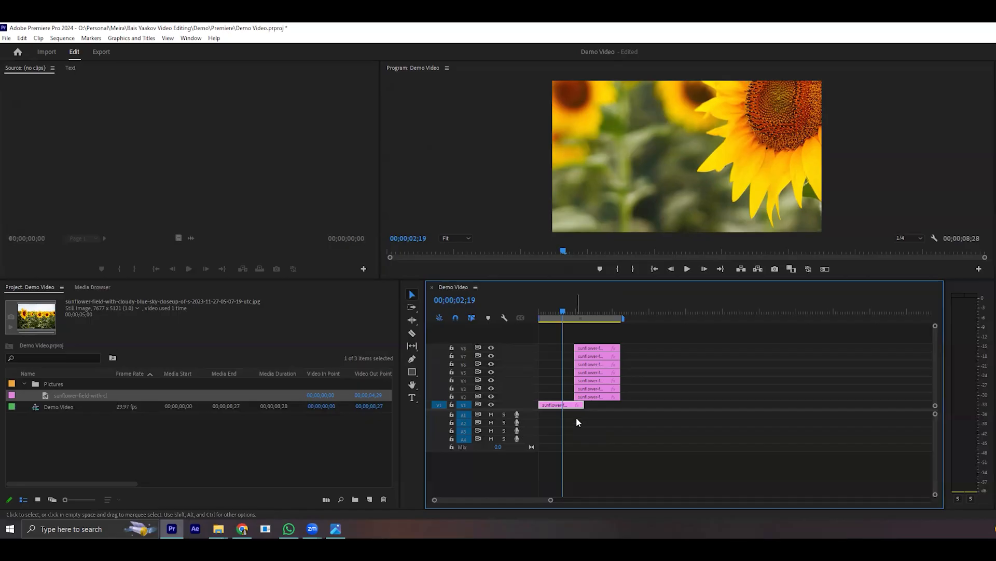
{"action": "left_click", "coordinate": [491, 414]}
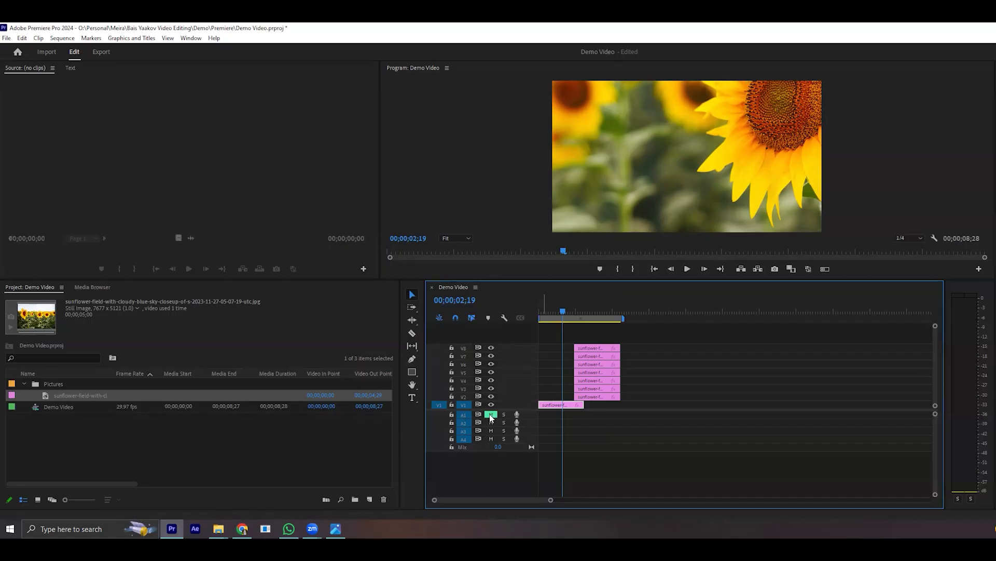
{"action": "left_click", "coordinate": [490, 414]}
{"action": "left_click", "coordinate": [491, 422]}
{"action": "left_click", "coordinate": [491, 423]}
- Play and pause the sequence in the Program monitor, and repeat the playback from an earlier point near 2 seconds
{"action": "left_click", "coordinate": [869, 194]}
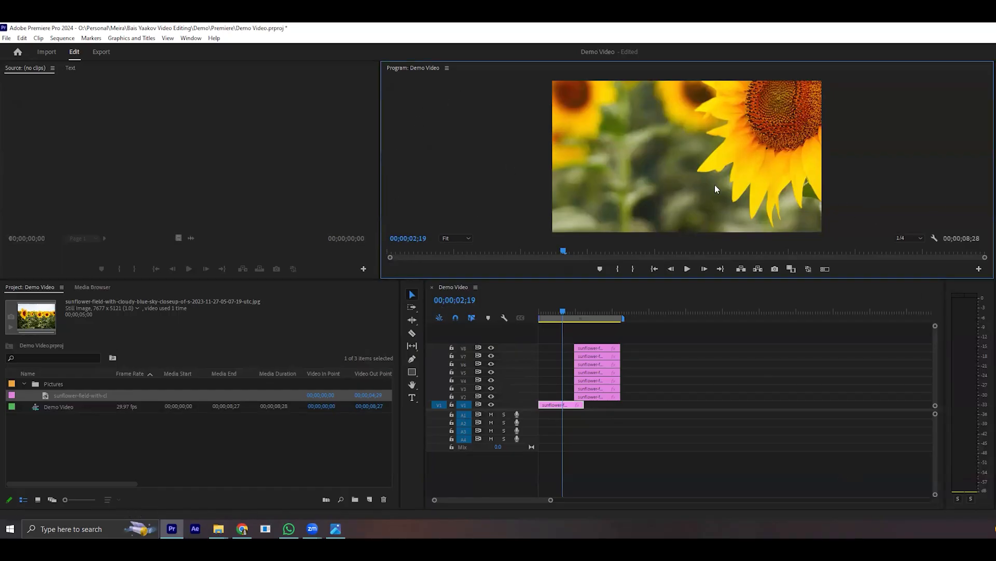
{"action": "left_click", "coordinate": [689, 269]}
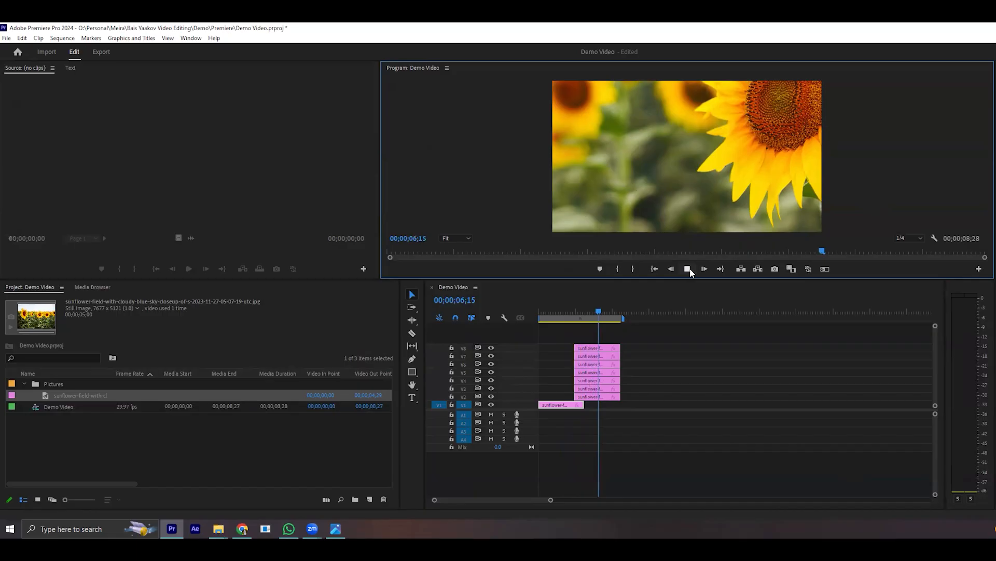
{"action": "left_click", "coordinate": [688, 269]}
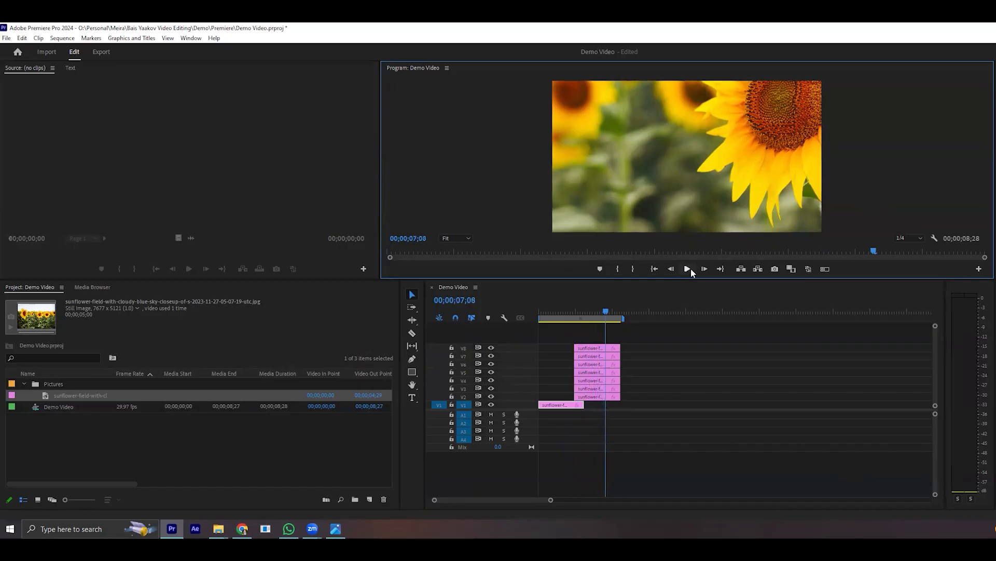
{"action": "left_click", "coordinate": [495, 248]}
{"action": "key", "text": "space"}
{"action": "key", "text": "space"}
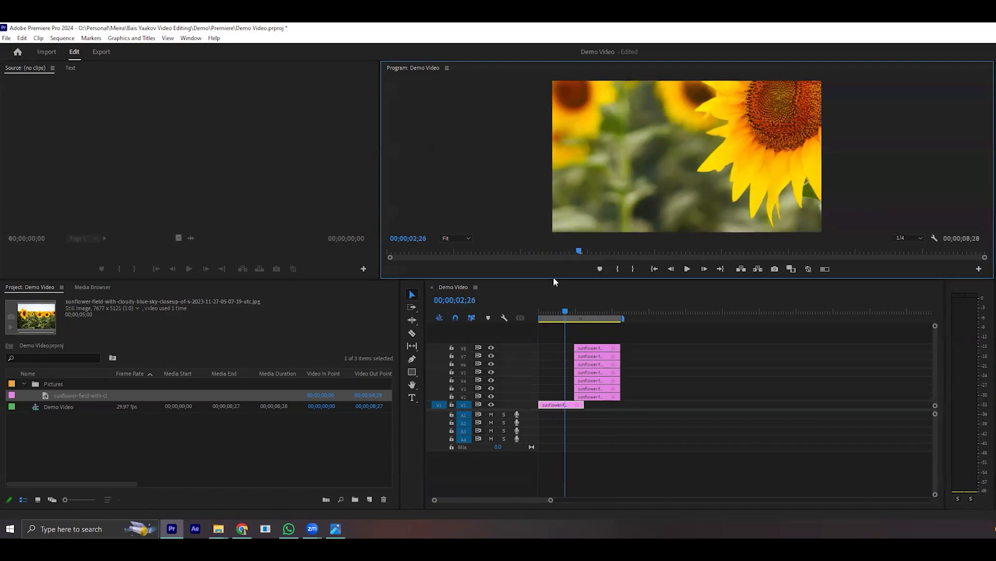
- Step the playhead two frames forward and two frames back
{"action": "left_click", "coordinate": [704, 269]}
{"action": "left_click", "coordinate": [704, 269]}
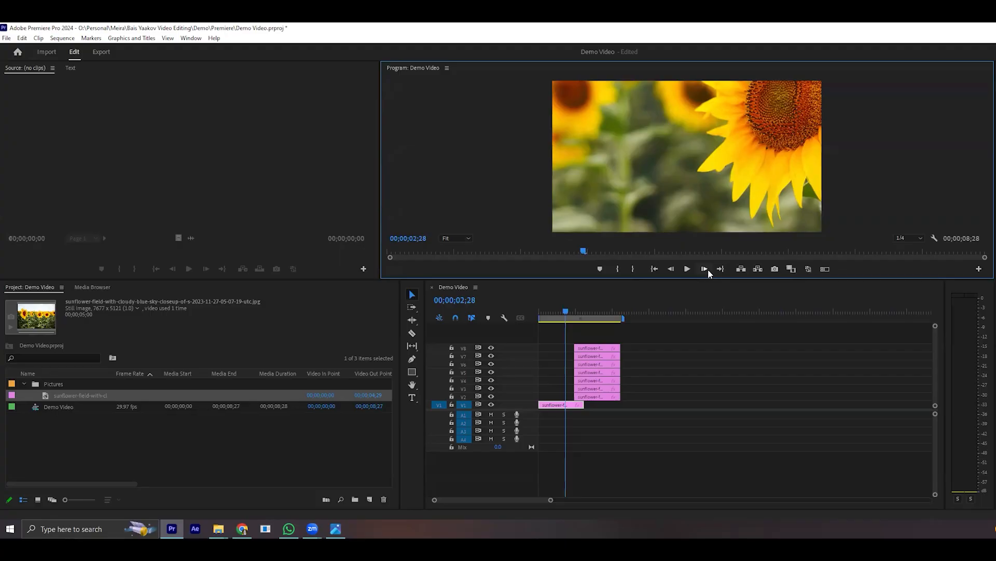
{"action": "left_click", "coordinate": [671, 269]}
{"action": "left_click", "coordinate": [671, 269]}
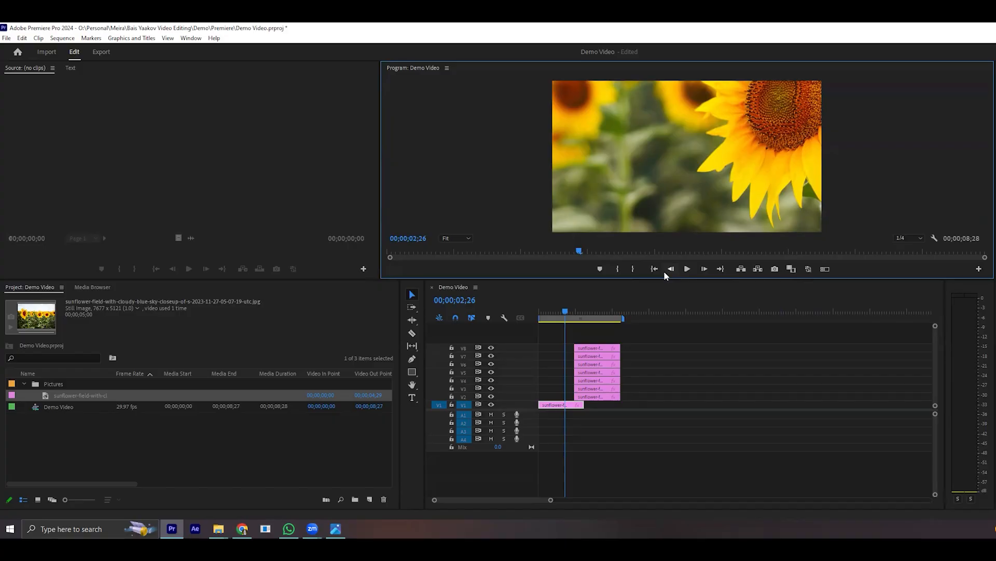
- Play the sequence briefly, and move the playhead to the end of the clips and back to the sequence start
{"action": "left_click", "coordinate": [688, 268]}
{"action": "left_click", "coordinate": [694, 270]}
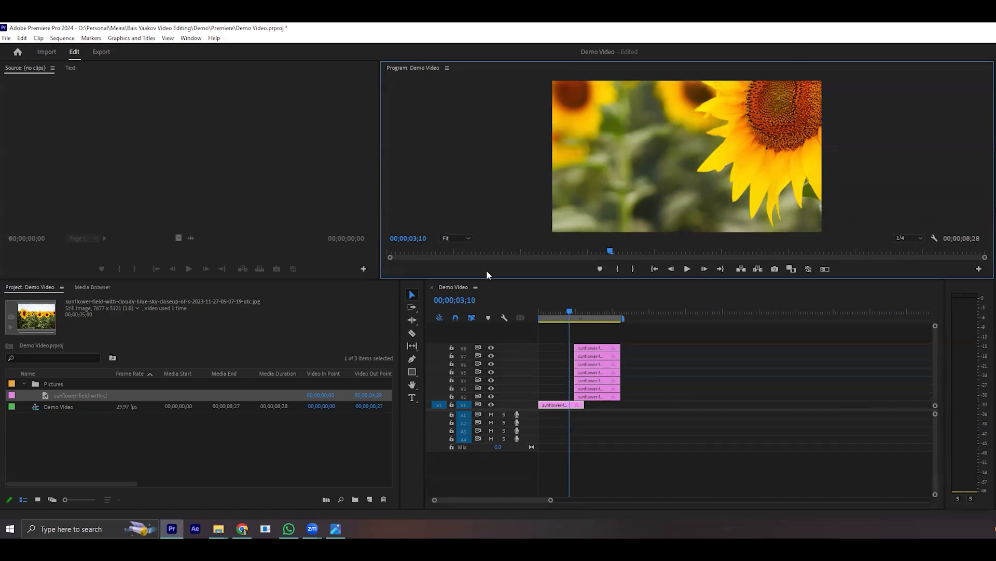
{"action": "left_click", "coordinate": [621, 310]}
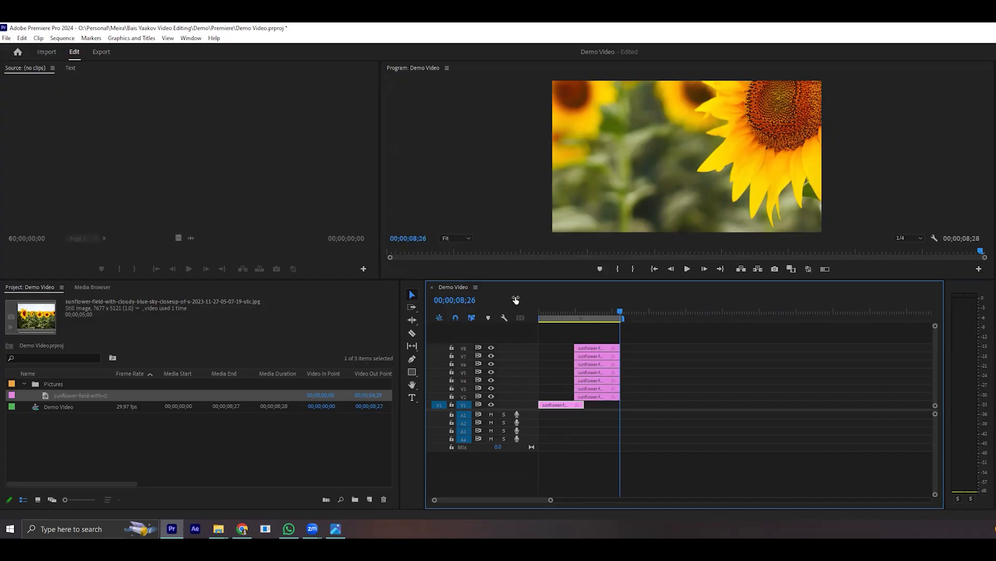
{"action": "left_click_drag", "start_coordinate": [612, 322], "coordinate": [539, 322]}
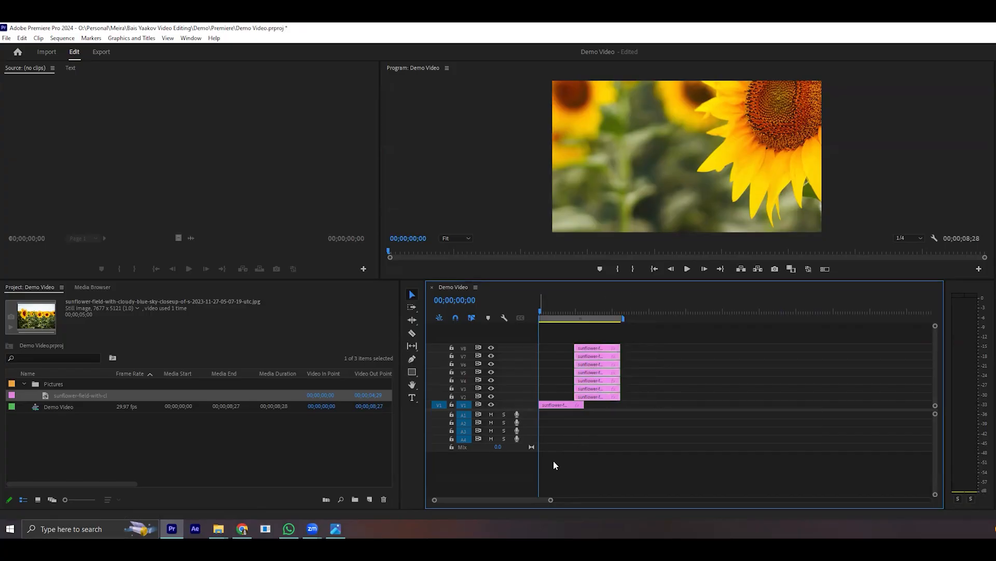
- Copy the fresh lily flower photo from the Downloads folder into the project's Footage folder and minimize the Downloads window
{"action": "mouse_move", "coordinate": [219, 528]}
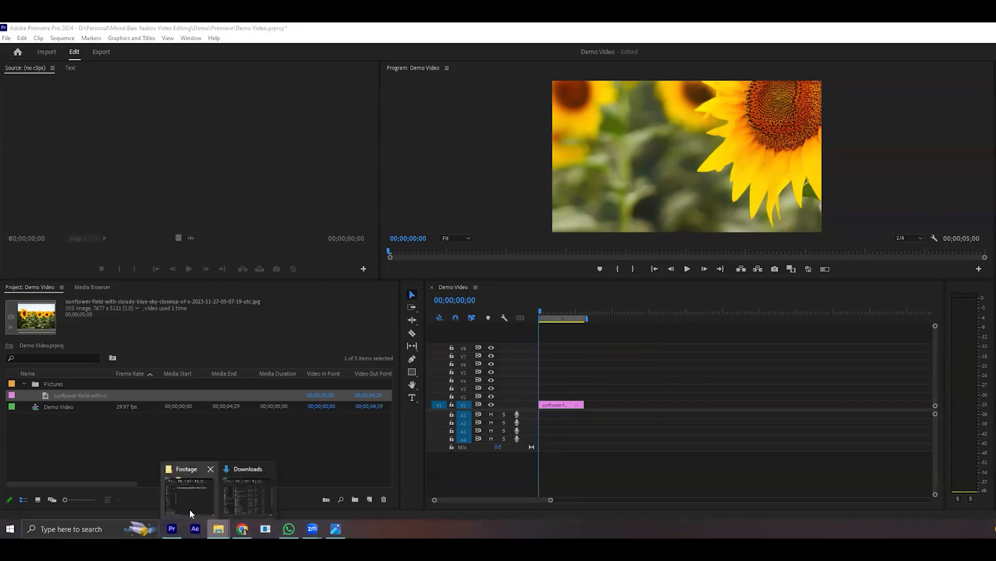
{"action": "left_click", "coordinate": [232, 493]}
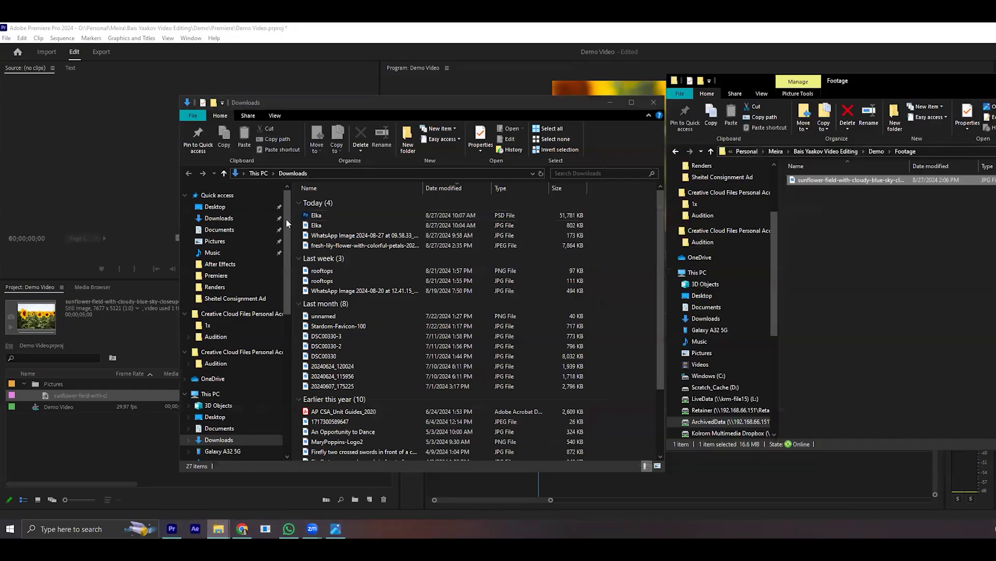
{"action": "left_click", "coordinate": [338, 246]}
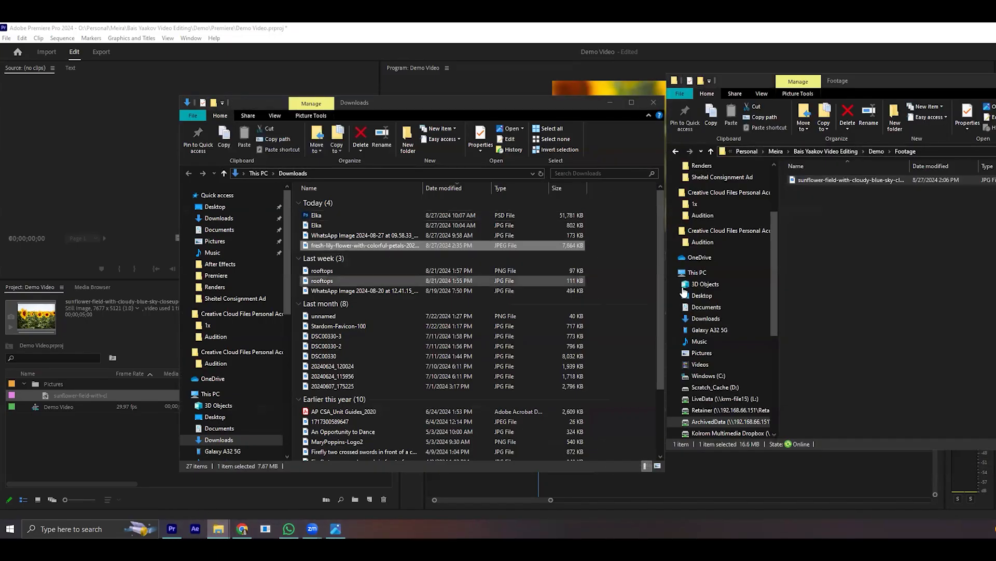
{"action": "left_click", "coordinate": [872, 228]}
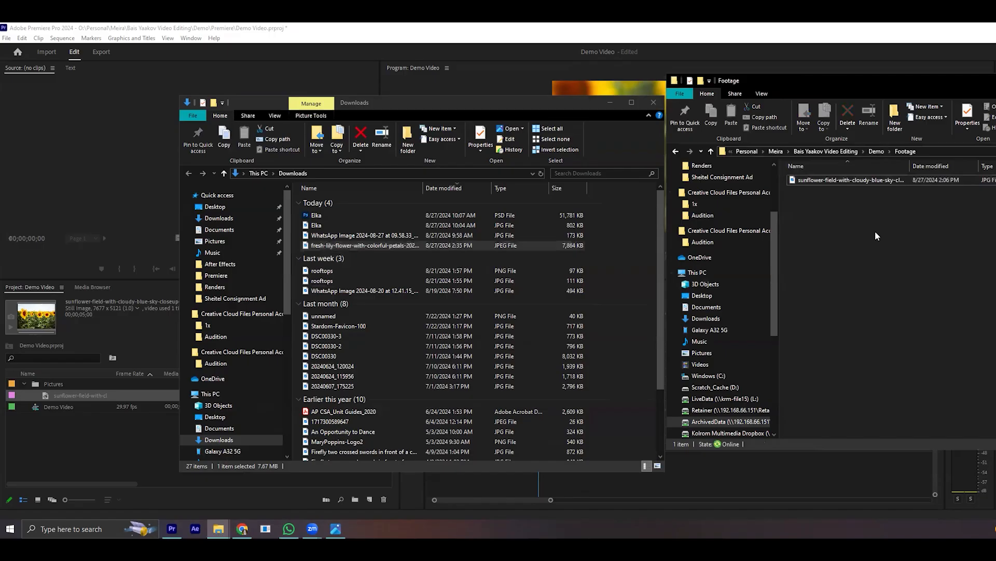
{"action": "left_click", "coordinate": [332, 246]}
{"action": "left_click_drag", "start_coordinate": [423, 256], "coordinate": [829, 250]}
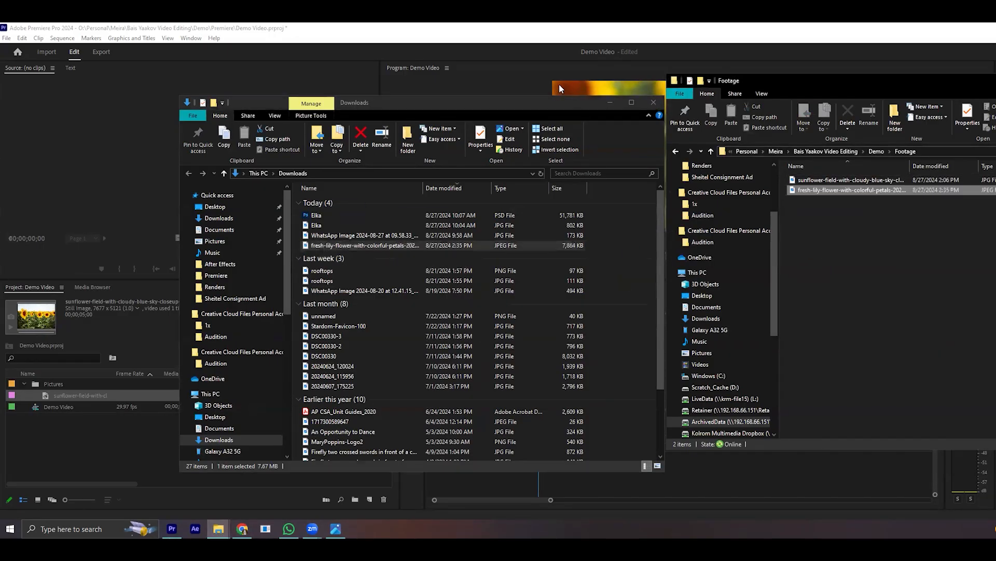
{"action": "left_click", "coordinate": [610, 102]}
- Import the lily photo from the Footage folder into the Pictures bin and place it on track V1 directly after the sunflower clip
{"action": "left_click", "coordinate": [858, 193]}
{"action": "left_click", "coordinate": [830, 230]}
{"action": "left_click", "coordinate": [825, 190]}
{"action": "left_click_drag", "start_coordinate": [841, 194], "coordinate": [590, 406]}
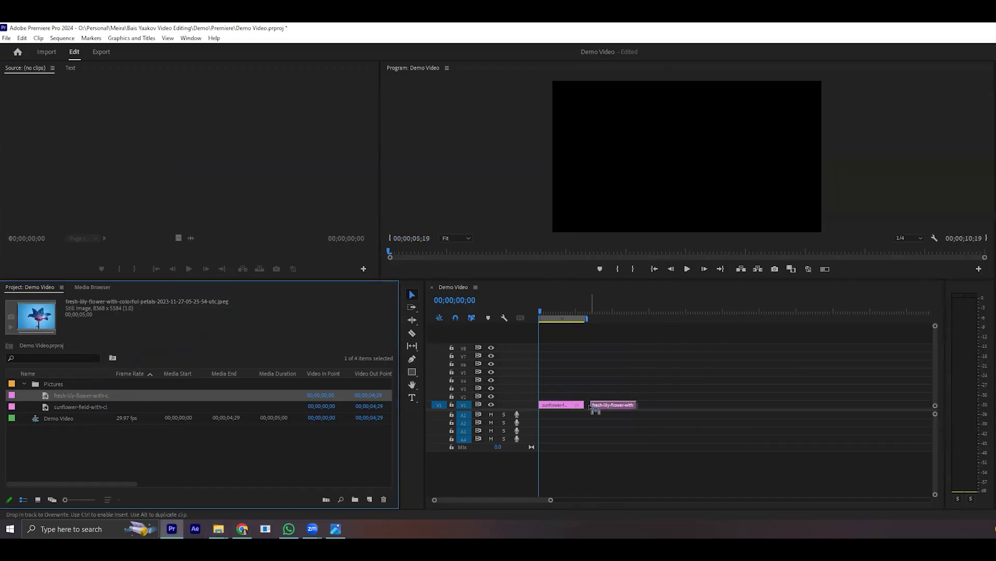
- Scrub across the sunflower and lily clips, and move the lily clip on V1 to start at about 9 seconds, leaving a gap between them
{"action": "left_click", "coordinate": [545, 311]}
{"action": "left_click_drag", "start_coordinate": [549, 310], "coordinate": [616, 312]}
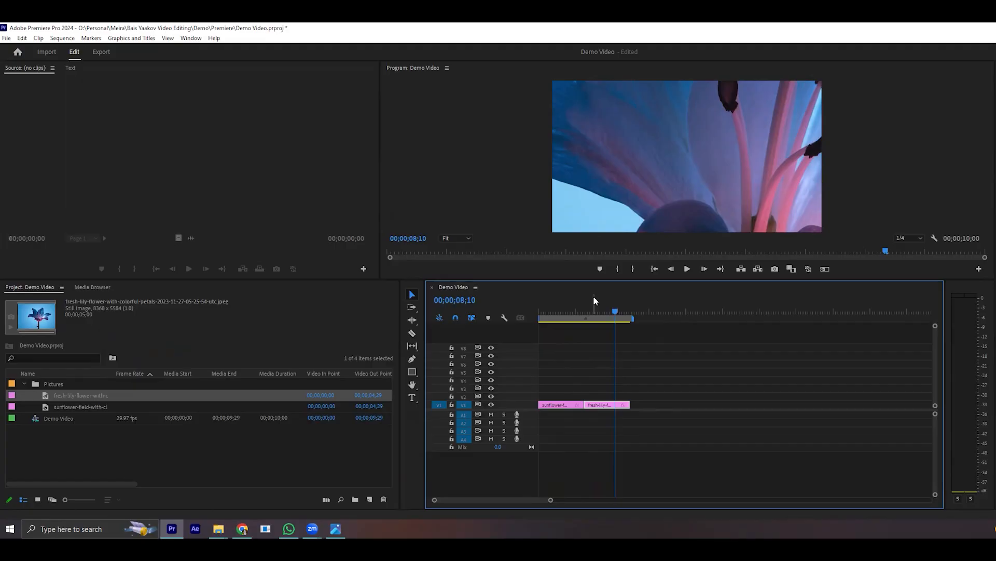
{"action": "left_click_drag", "start_coordinate": [615, 312], "coordinate": [576, 367]}
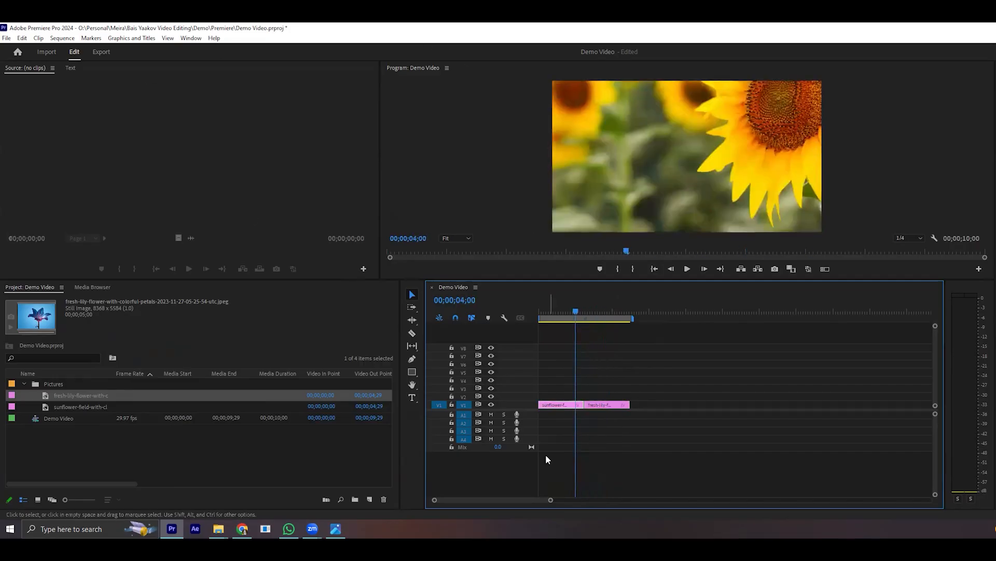
{"action": "left_click_drag", "start_coordinate": [576, 328], "coordinate": [643, 408]}
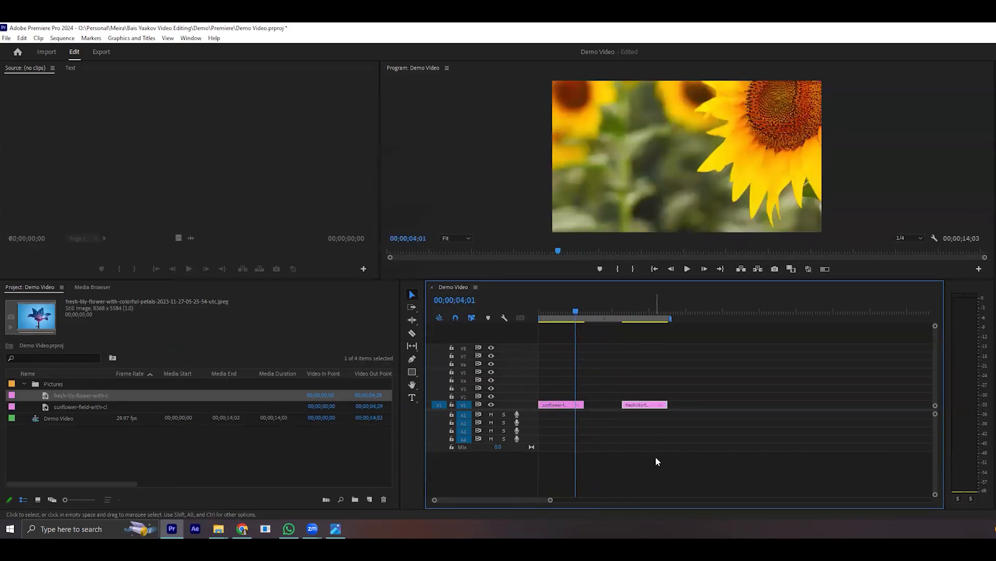
- Ripple delete the gap between the sunflower and lily clips on track V1
{"action": "left_click", "coordinate": [652, 458]}
{"action": "right_click", "coordinate": [602, 403]}
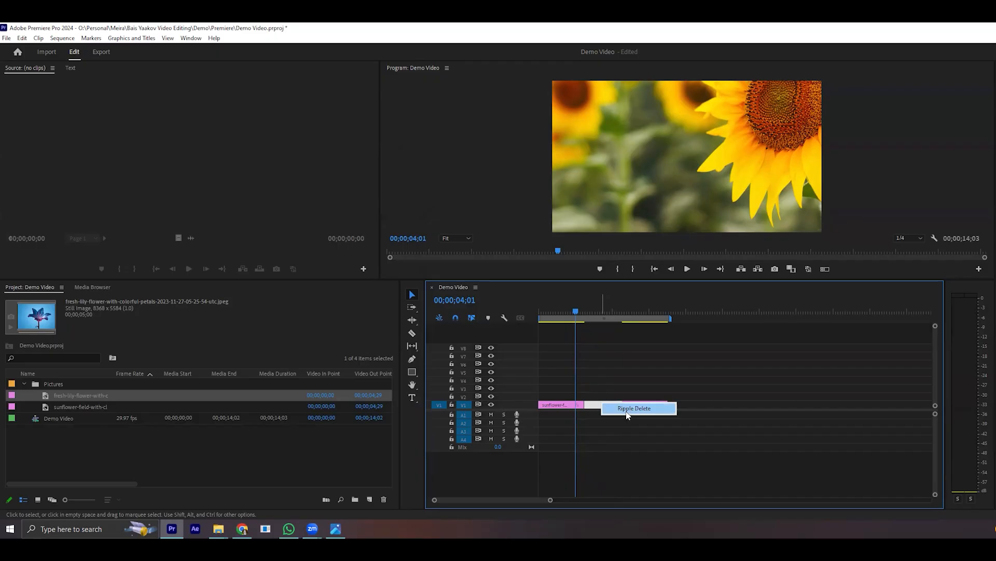
{"action": "left_click", "coordinate": [626, 410]}
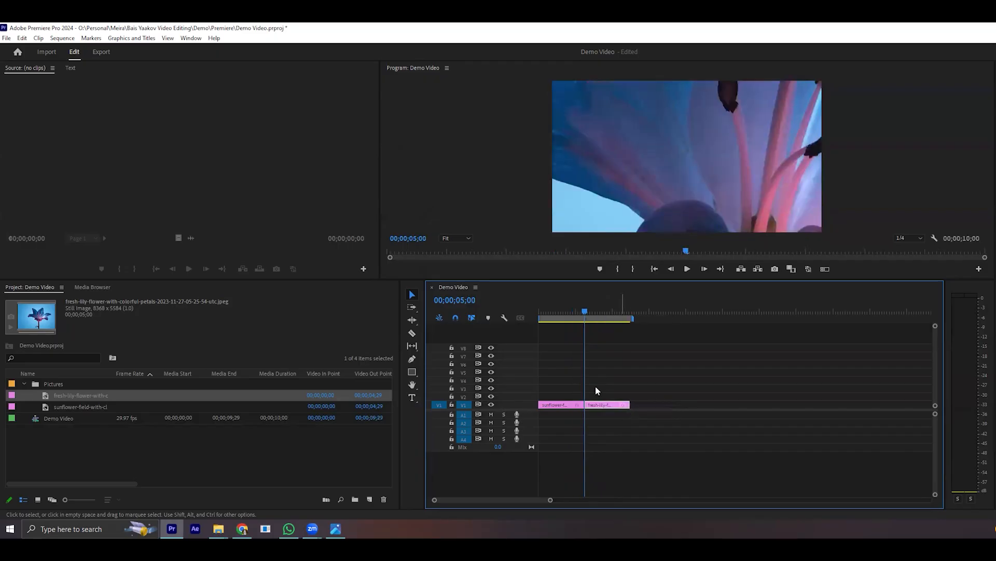
- Move the lily clip on V1 to start at about 9 seconds and place a copy of the sunflower clip at about 16.5 seconds
{"action": "left_click_drag", "start_coordinate": [601, 405], "coordinate": [635, 405]}
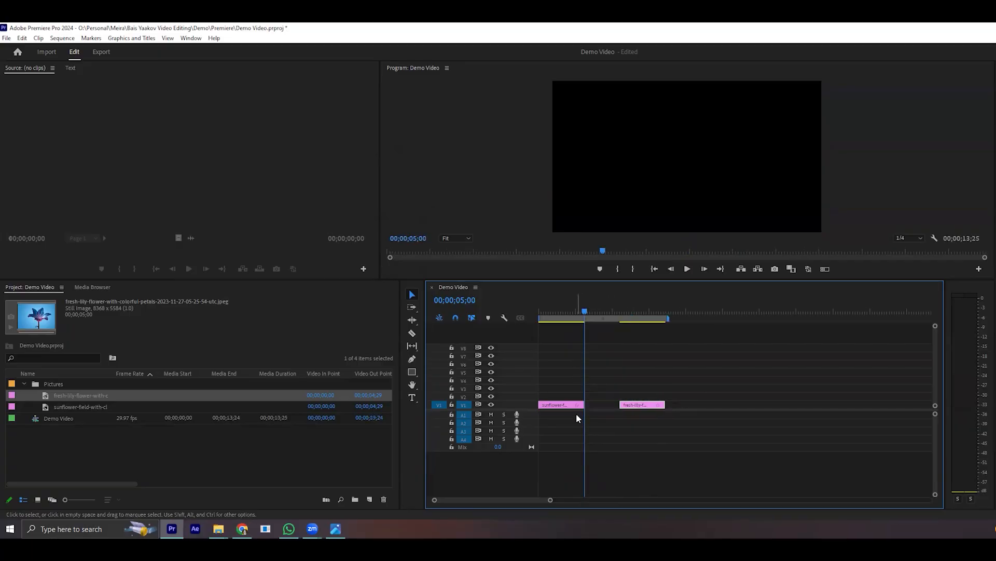
{"action": "left_click_drag", "start_coordinate": [559, 410], "coordinate": [710, 405]}
{"action": "left_click_drag", "start_coordinate": [576, 310], "coordinate": [701, 314]}
{"action": "key", "text": "Home"}
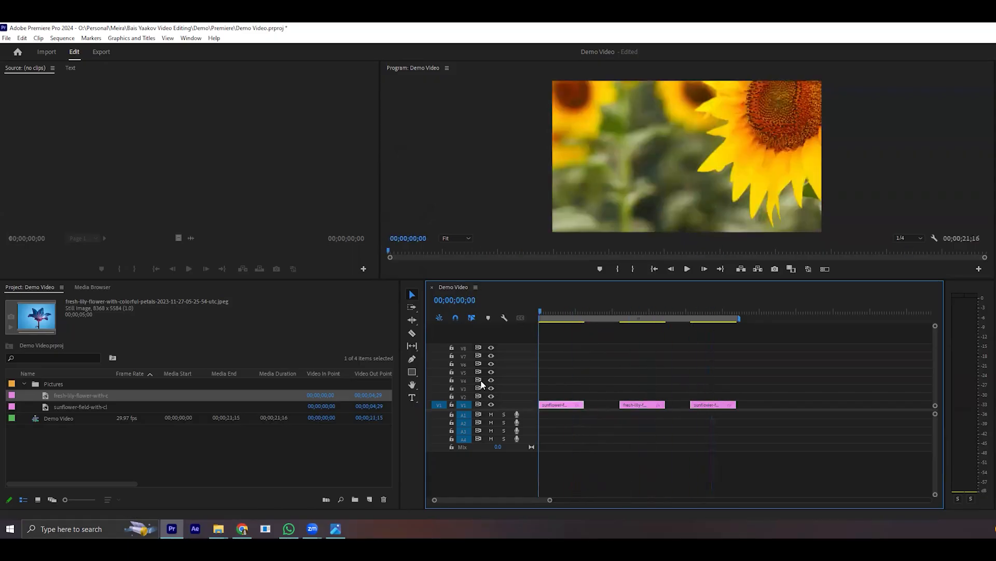
- Ripple delete the gap before the lily clip and the gap after it on V1
{"action": "right_click", "coordinate": [596, 405]}
{"action": "left_click", "coordinate": [605, 408]}
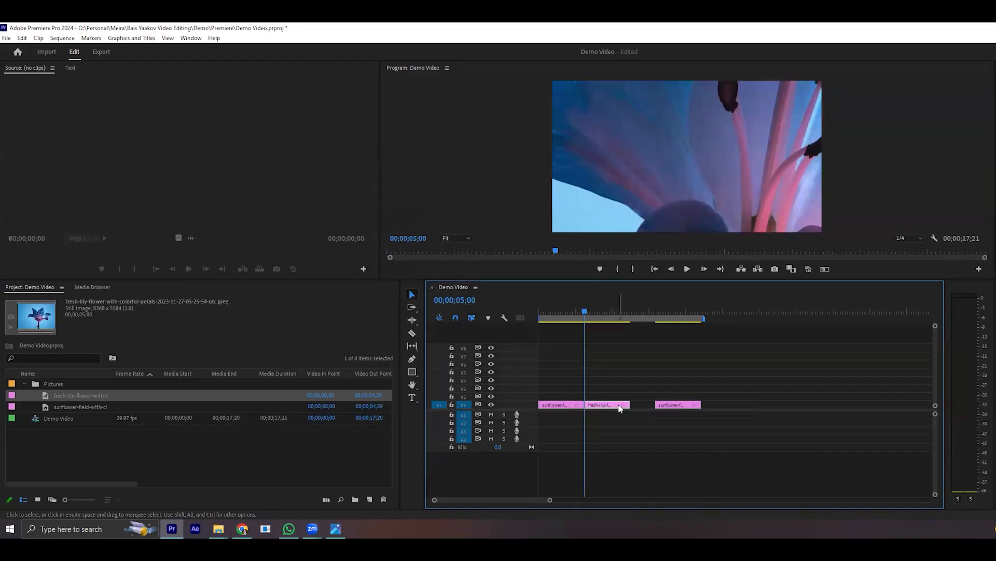
{"action": "right_click", "coordinate": [650, 404]}
{"action": "right_click", "coordinate": [649, 405]}
{"action": "left_click", "coordinate": [667, 413]}
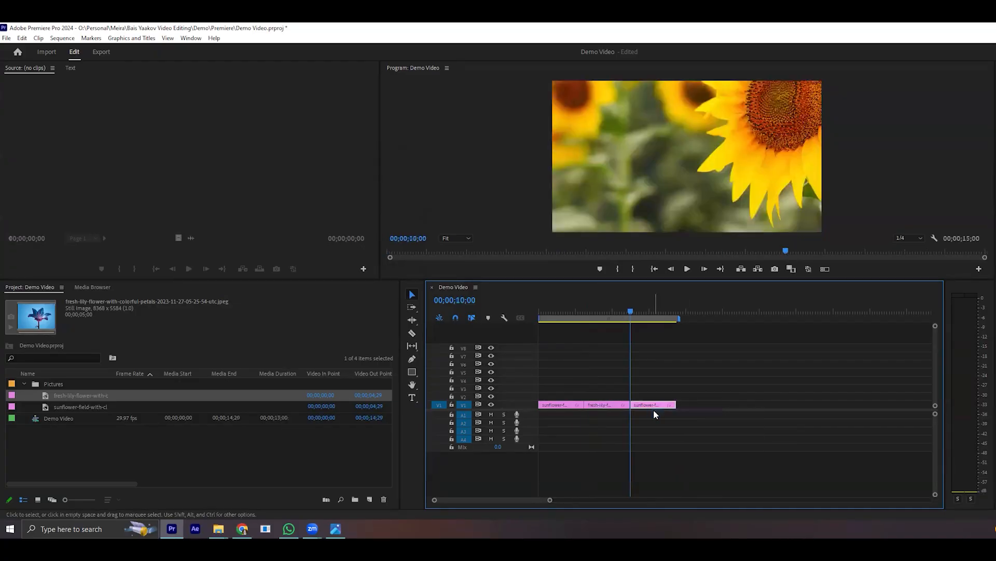
- Spread the clips on V1 apart, with the lily clip starting at 10 seconds and the second sunflower clip at about 19 seconds
{"action": "left_click_drag", "start_coordinate": [614, 407], "coordinate": [739, 404]}
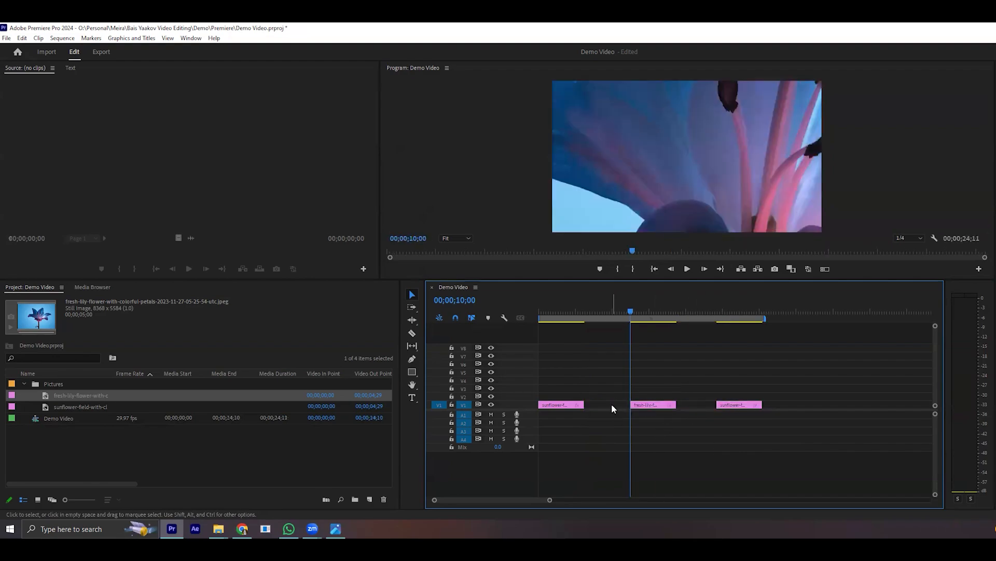
{"action": "right_click", "coordinate": [612, 405]}
{"action": "left_click", "coordinate": [644, 456]}
- Delete the lily clip from V1 without closing its space, and undo the deletion
{"action": "left_click", "coordinate": [656, 405]}
{"action": "key", "text": "Delete"}
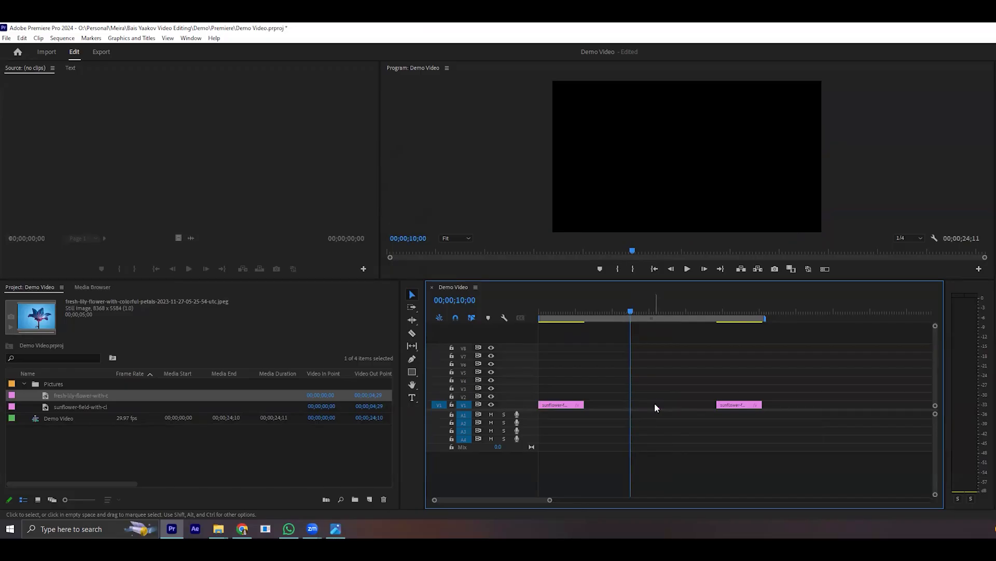
{"action": "key", "text": "ctrl+z"}
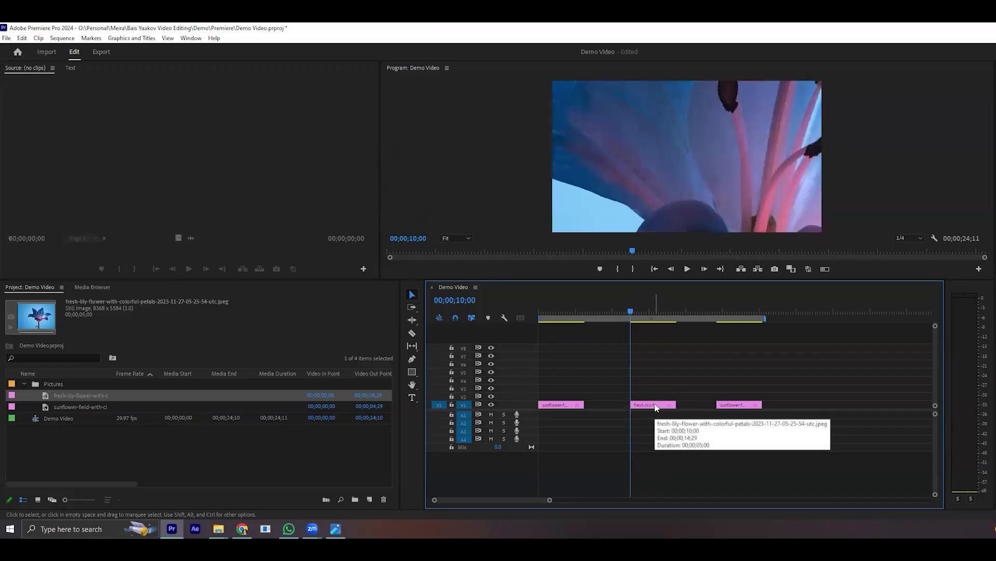
- Ripple delete the lily clip and the gap left between the two sunflower clips, and undo both deletions
{"action": "left_click", "coordinate": [656, 406]}
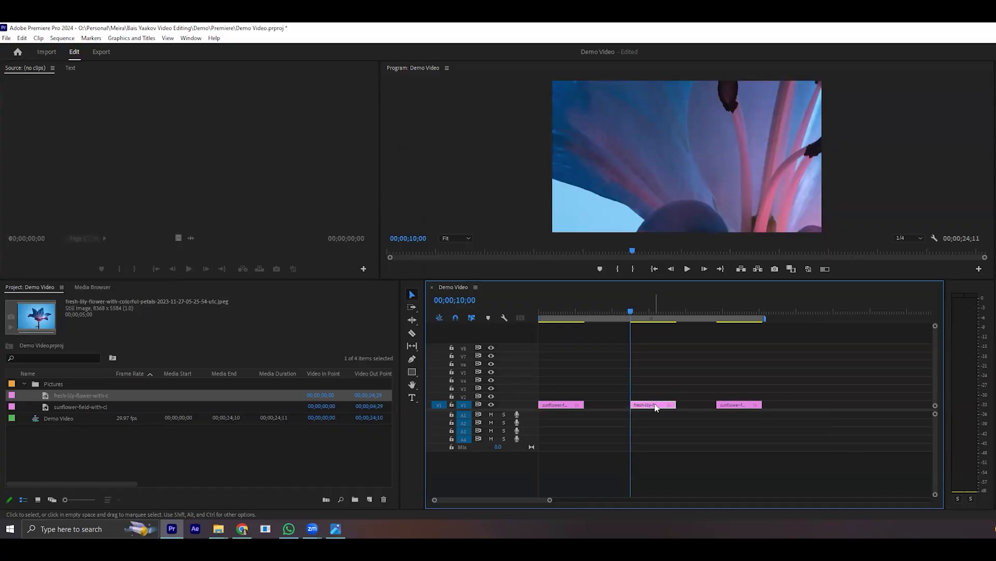
{"action": "right_click", "coordinate": [655, 406]}
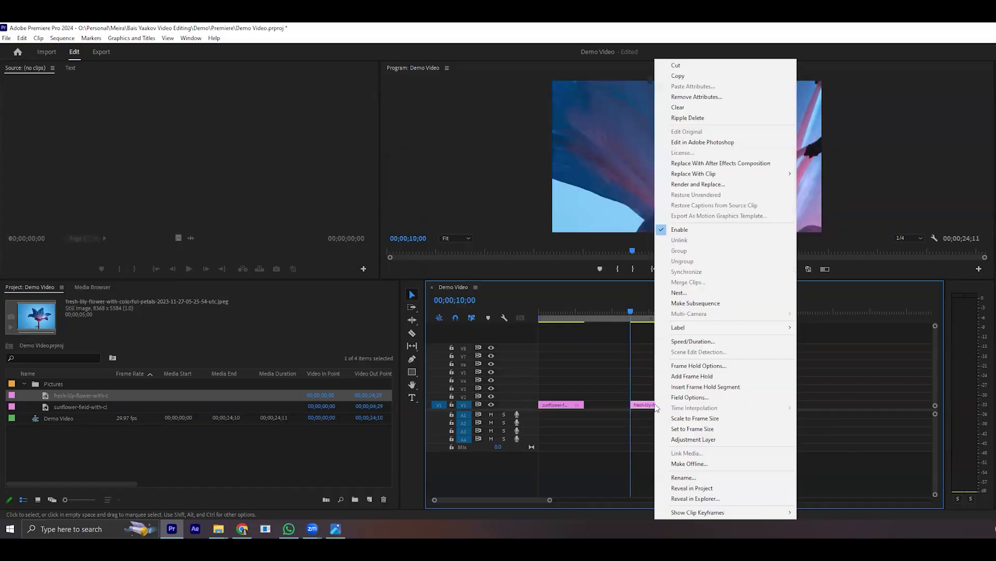
{"action": "left_click", "coordinate": [686, 117]}
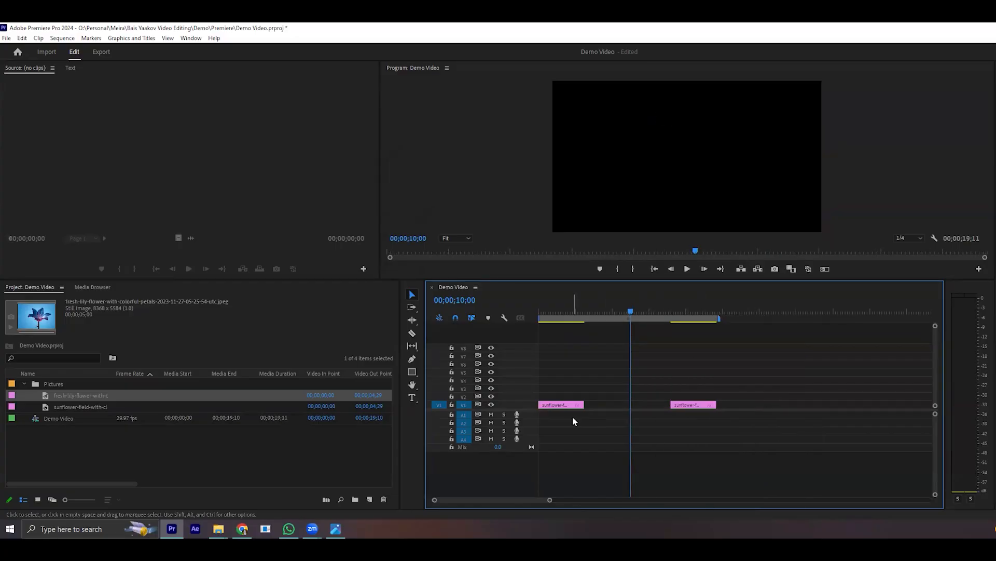
{"action": "right_click", "coordinate": [609, 404]}
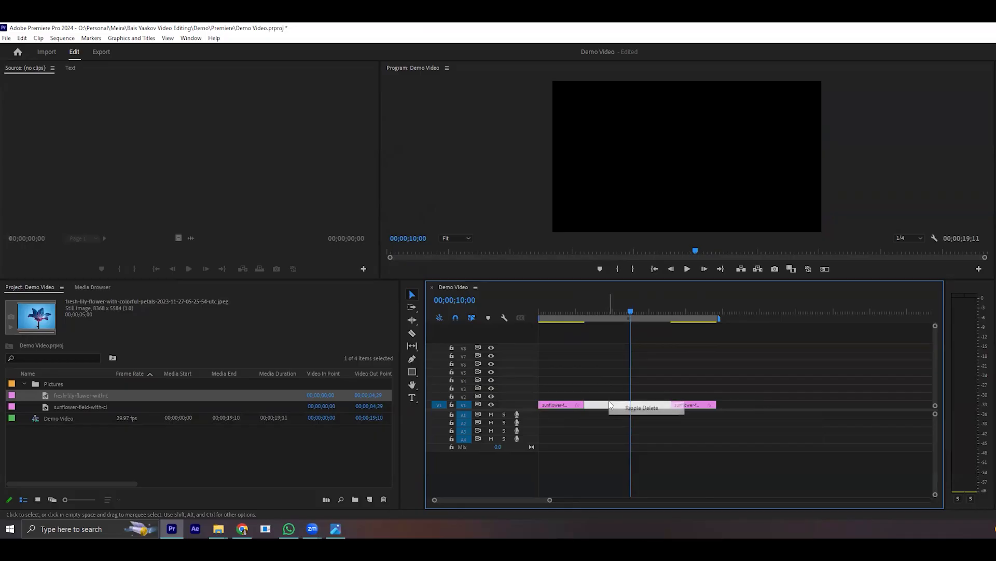
{"action": "left_click", "coordinate": [622, 408]}
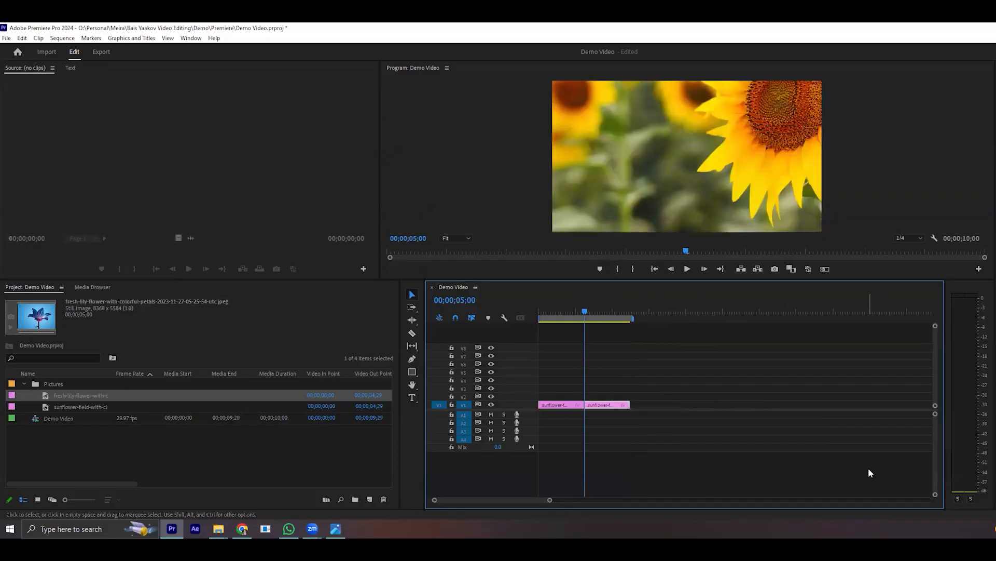
{"action": "key", "text": "ctrl+z"}
{"action": "key", "text": "ctrl+z"}
- Close the gaps on both sides of the lily clip with Ripple Delete and scrub the playhead back toward the sequence start
{"action": "right_click", "coordinate": [606, 404]}
{"action": "left_click", "coordinate": [639, 410]}
{"action": "right_click", "coordinate": [643, 406]}
{"action": "left_click", "coordinate": [648, 412]}
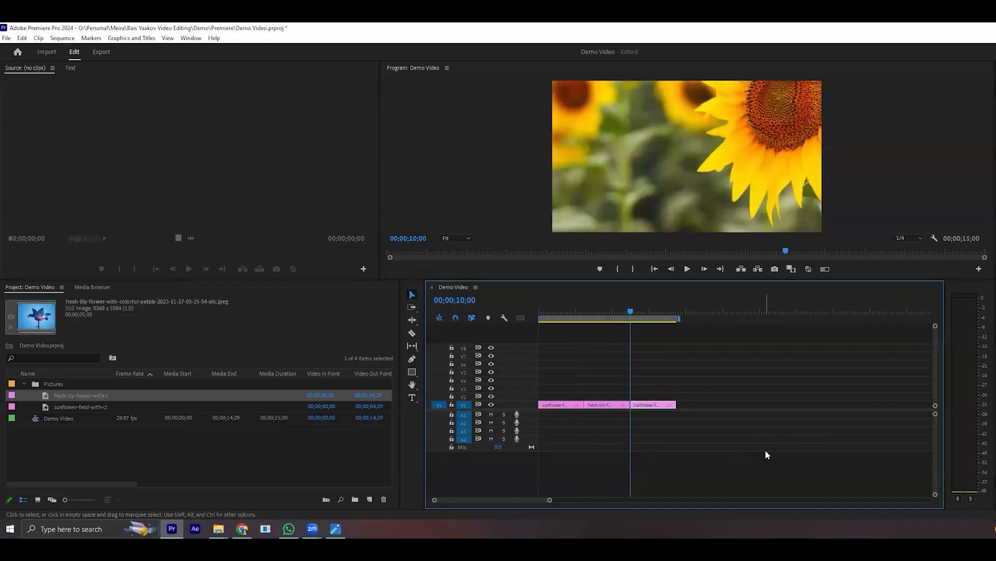
{"action": "left_click_drag", "start_coordinate": [576, 312], "coordinate": [534, 311]}
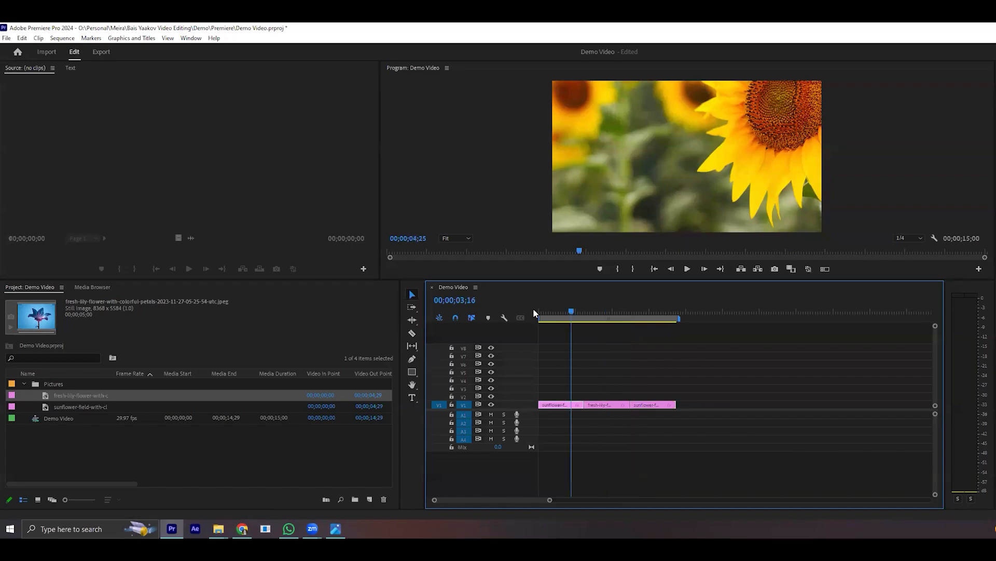
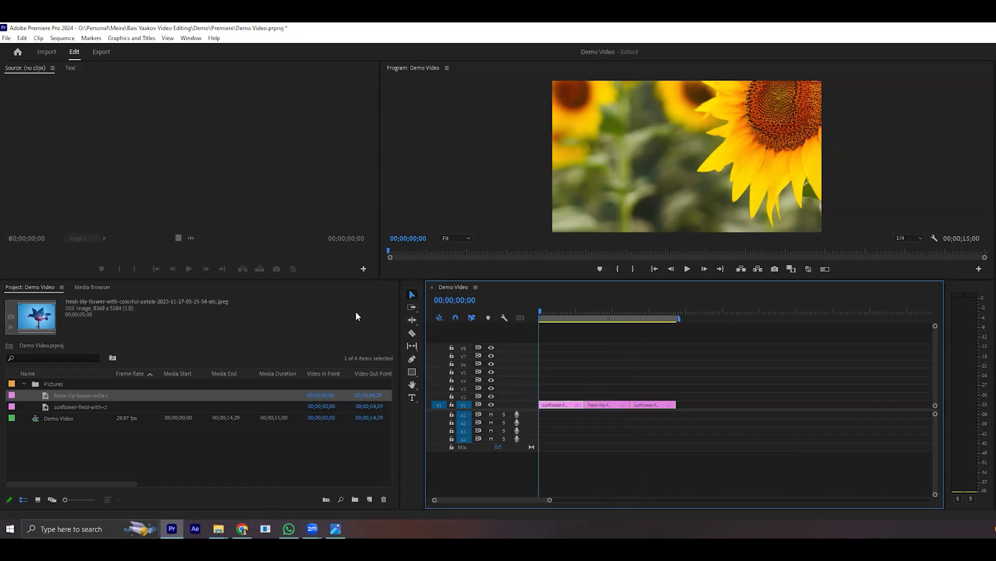
- Move the second sunflower clip forward along V1 to leave a gap after the lily clip, and undo the move
{"action": "left_click", "coordinate": [411, 333]}
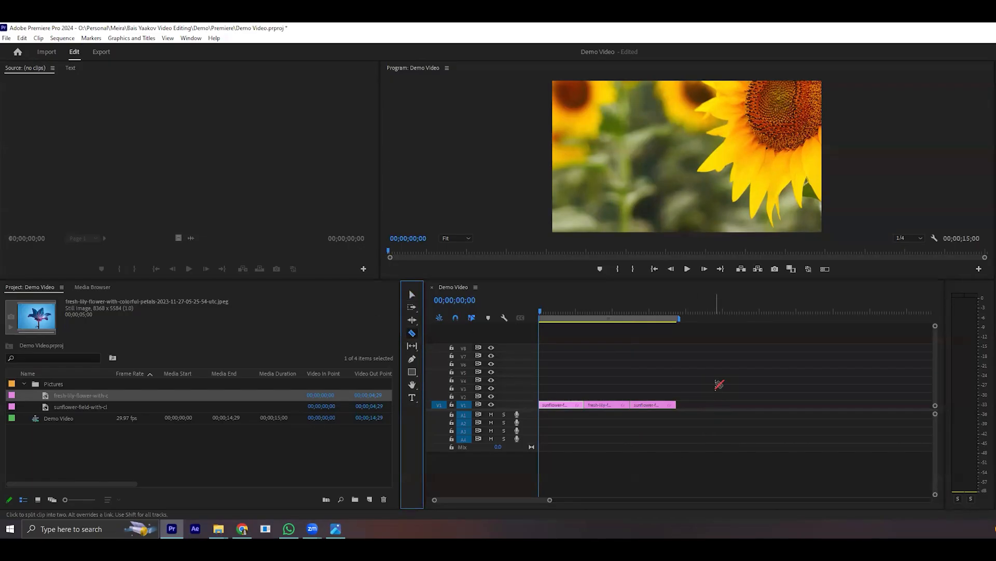
{"action": "key", "text": "v"}
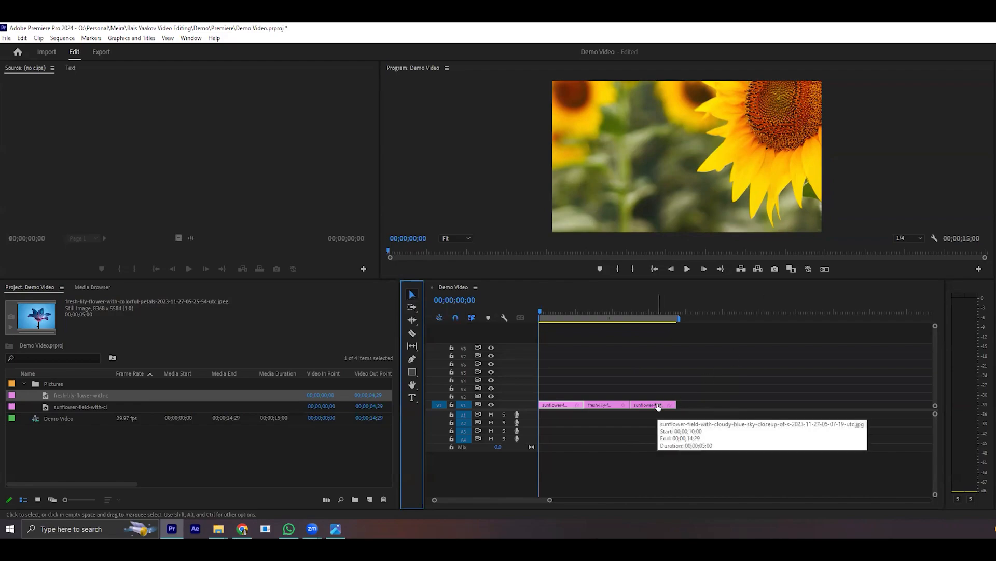
{"action": "left_click_drag", "start_coordinate": [658, 406], "coordinate": [725, 407]}
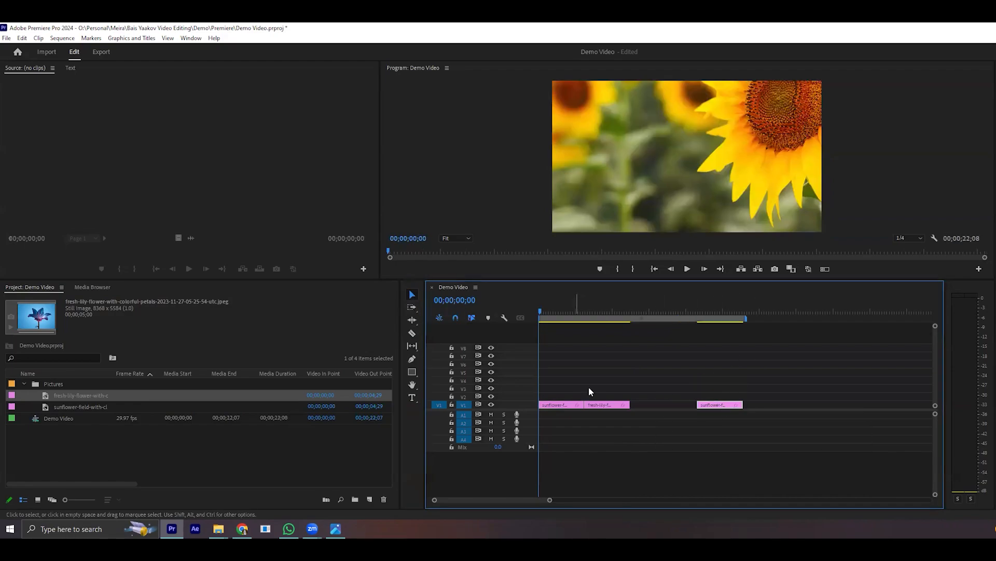
{"action": "left_click", "coordinate": [606, 407]}
{"action": "left_click", "coordinate": [559, 406]}
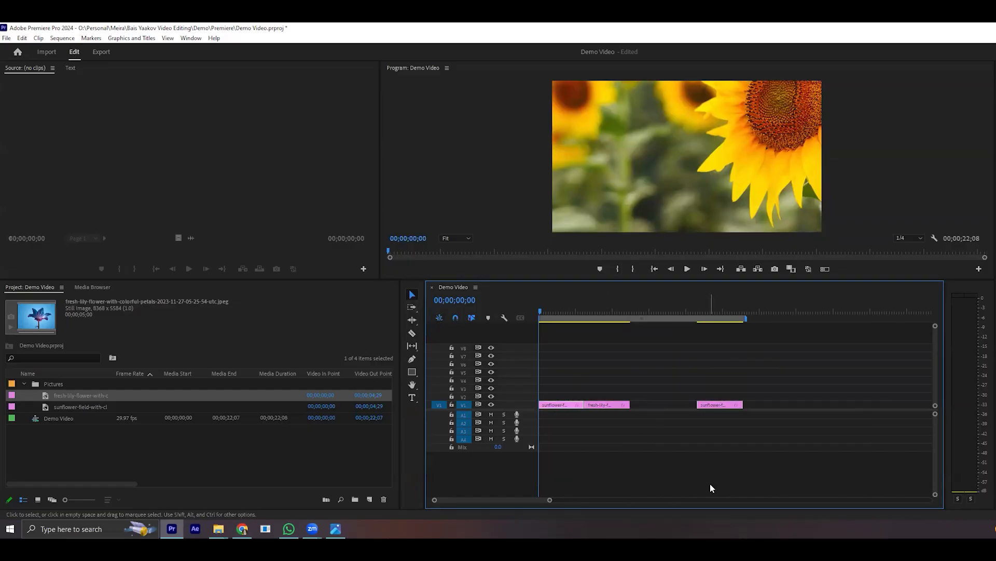
{"action": "key", "text": "ctrl+z"}
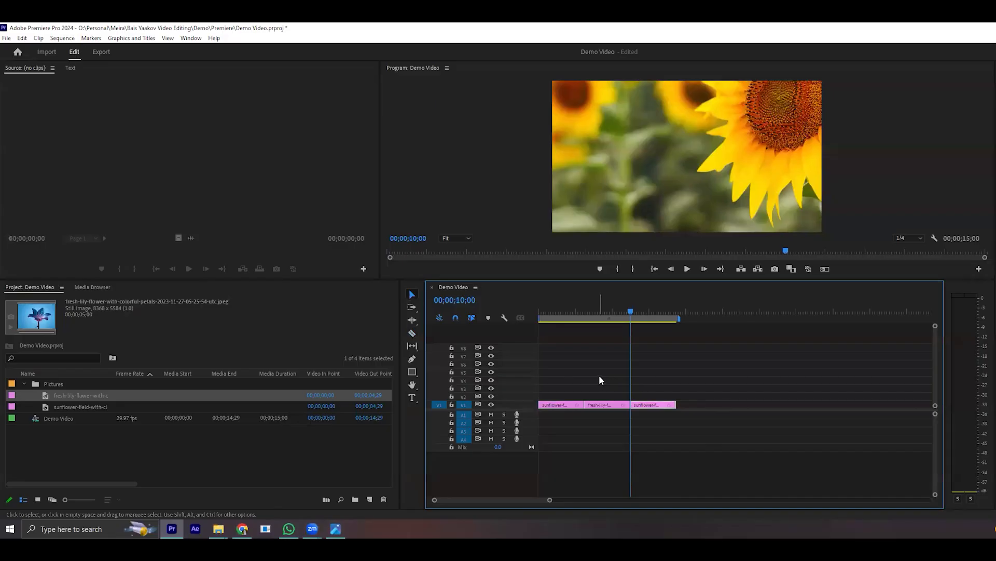
- Use the Track Select Forward tool to shift the lily clip and second sunflower clip about 8 seconds forward on V1, and undo it
{"action": "key", "text": "a"}
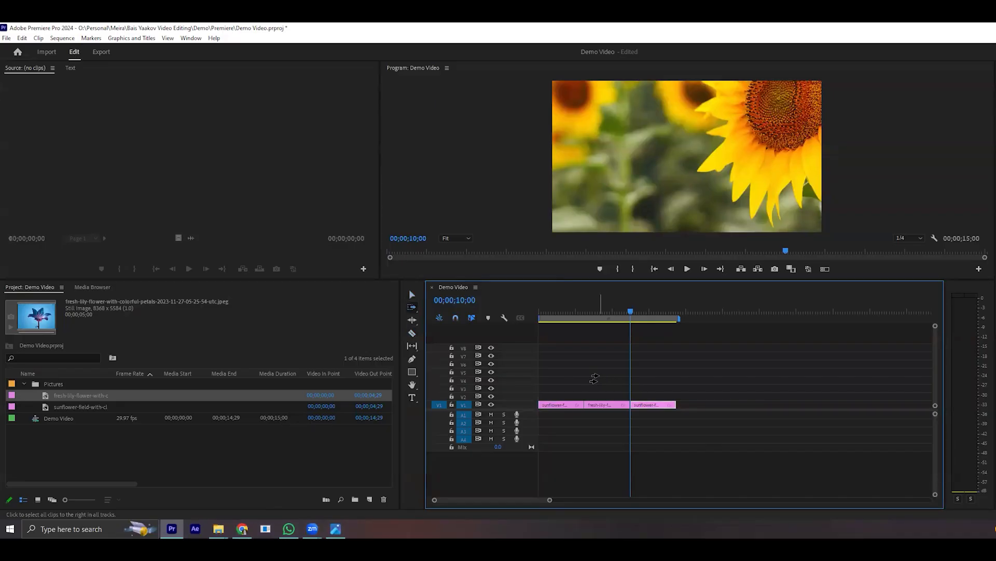
{"action": "left_click", "coordinate": [413, 311]}
{"action": "left_click", "coordinate": [413, 310]}
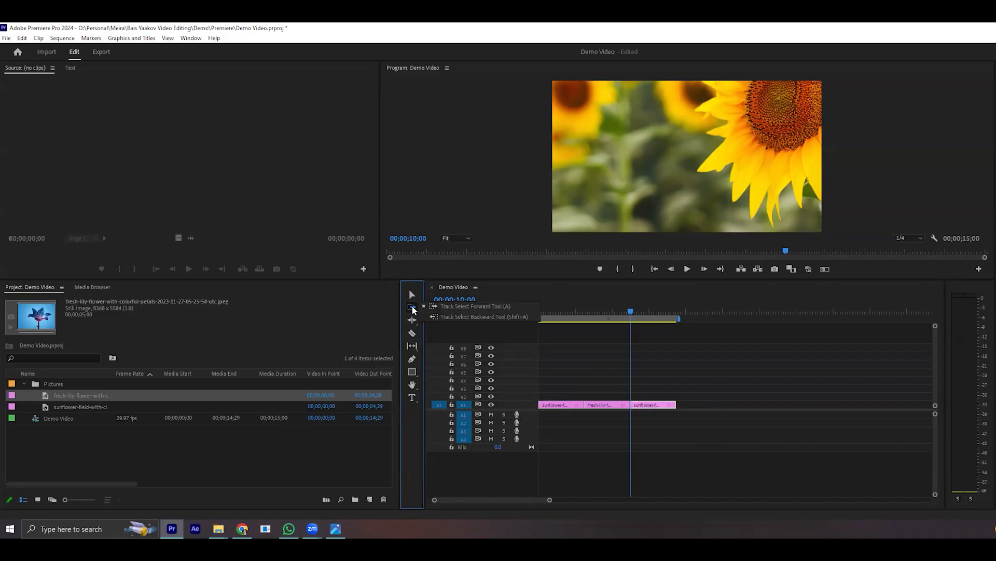
{"action": "left_click", "coordinate": [505, 305]}
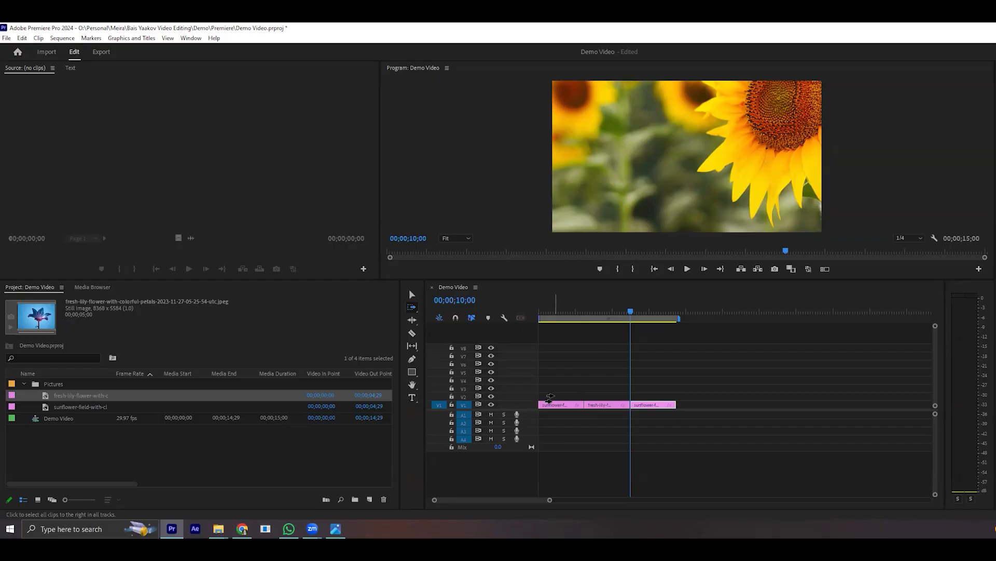
{"action": "left_click", "coordinate": [597, 396]}
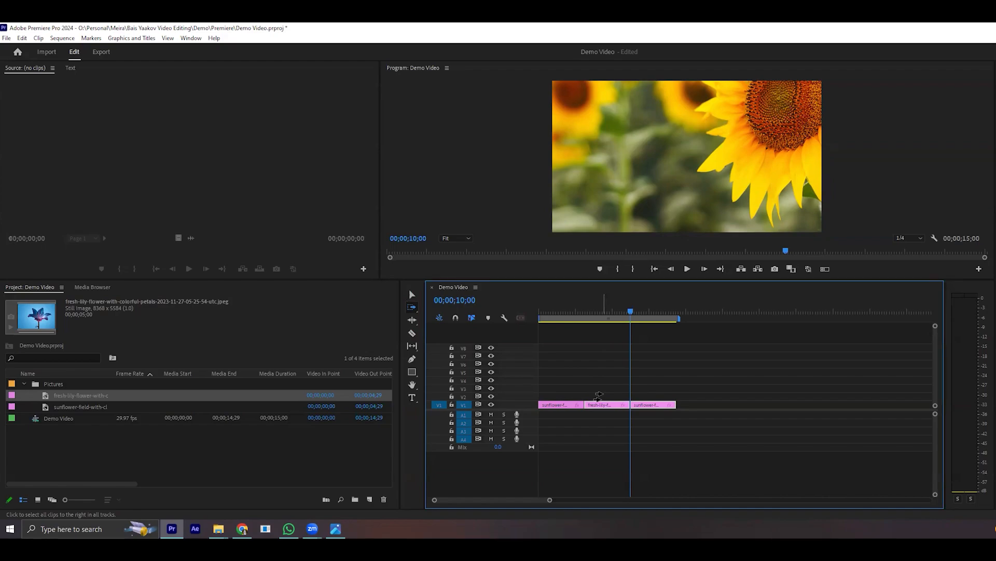
{"action": "left_click_drag", "start_coordinate": [597, 396], "coordinate": [682, 400]}
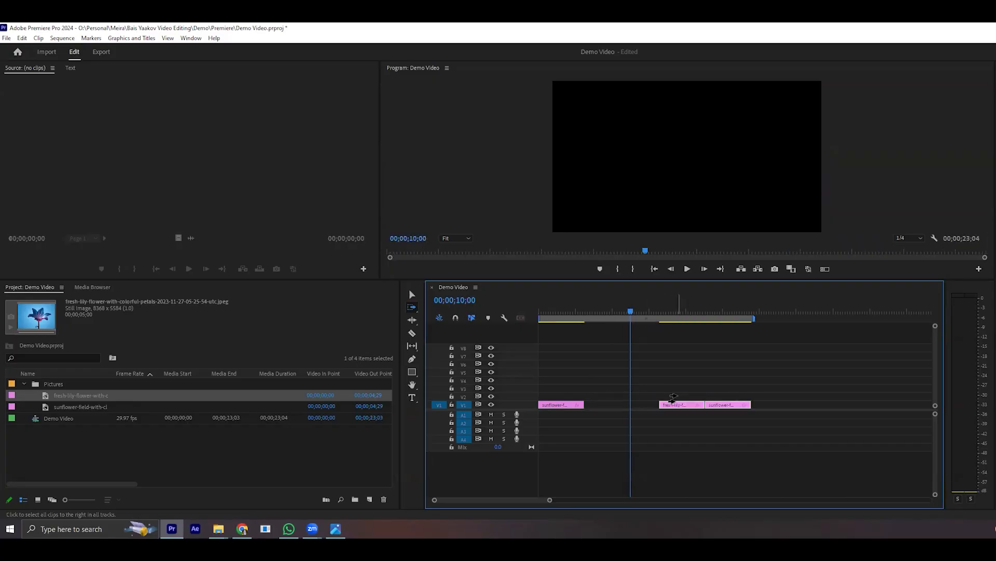
{"action": "key", "text": "ctrl+z"}
- Shift clips with Track Select Forward from the first sunflower clip and again from the lily clip, undoing each move
{"action": "left_click_drag", "start_coordinate": [563, 406], "coordinate": [681, 404]}
{"action": "key", "text": "ctrl+z"}
{"action": "key", "text": "ctrl+z"}
{"action": "left_click_drag", "start_coordinate": [601, 404], "coordinate": [630, 402]}
{"action": "key", "text": "ctrl+z"}
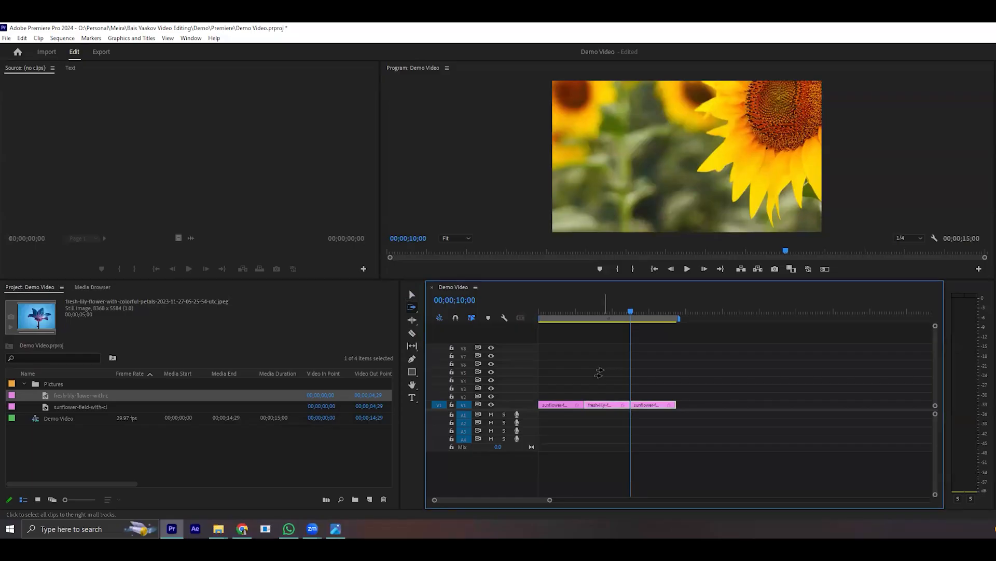
{"action": "left_click_drag", "start_coordinate": [600, 372], "coordinate": [569, 377]}
{"action": "key", "text": "ctrl+z"}
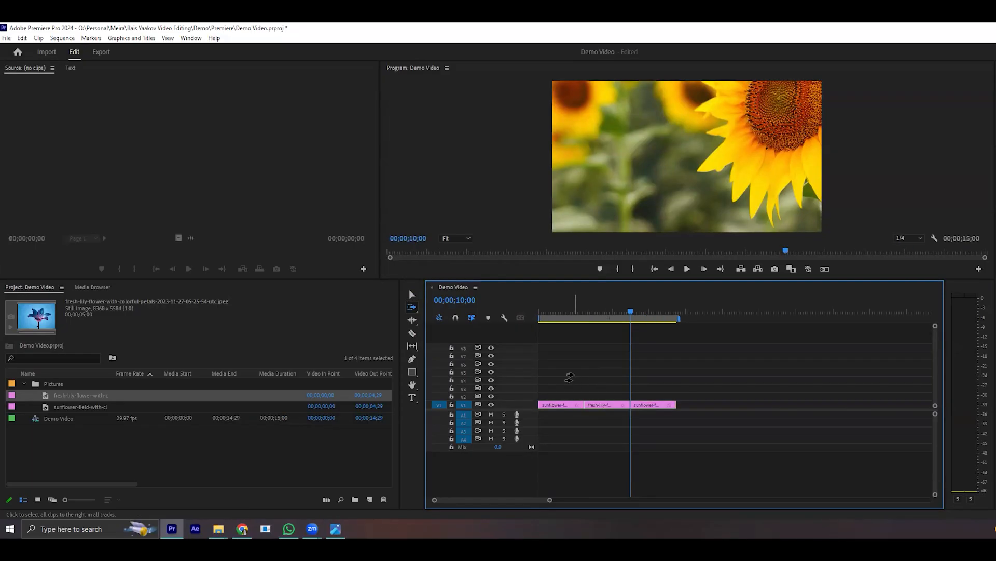
- Extend the end of the last sunflower clip by about 1.5 seconds, and try trimming at its edit point with the lily clip
{"action": "key", "text": "b"}
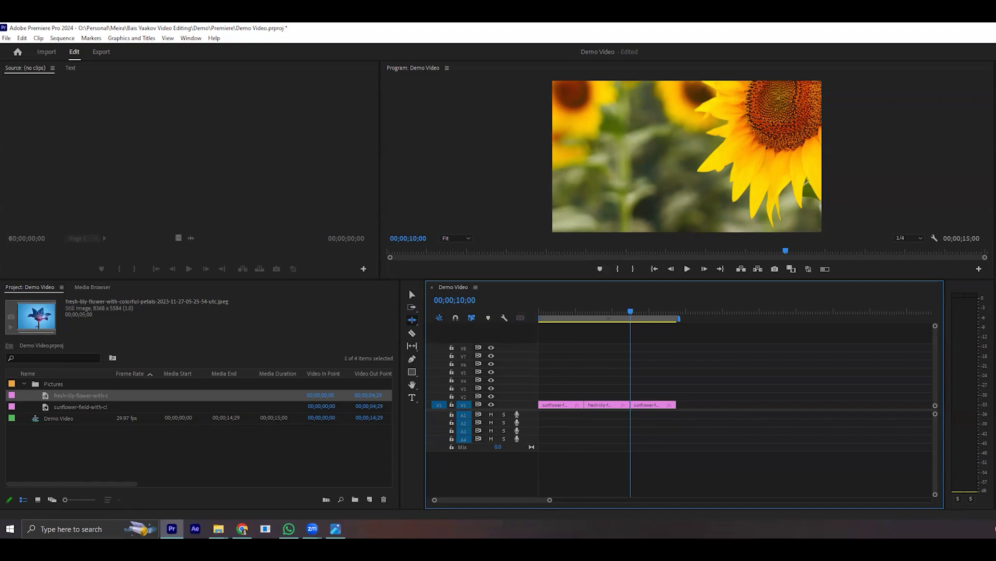
{"action": "left_click_drag", "start_coordinate": [549, 500], "coordinate": [539, 506]}
{"action": "left_click", "coordinate": [412, 294]}
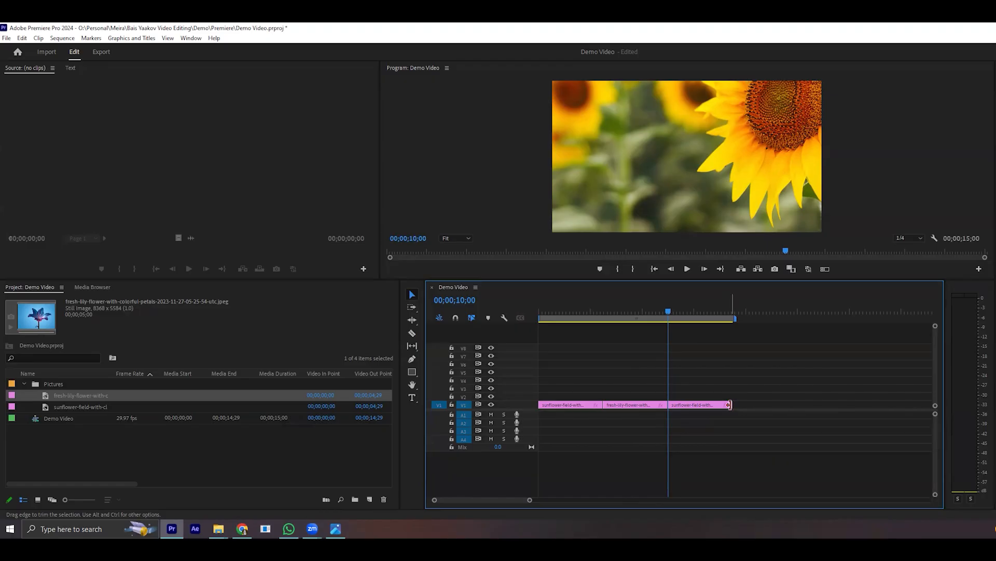
{"action": "left_click_drag", "start_coordinate": [729, 404], "coordinate": [751, 404]}
{"action": "mouse_move", "coordinate": [672, 405]}
{"action": "left_mouse_down"}
{"action": "mouse_move", "coordinate": [688, 407]}
{"action": "mouse_move", "coordinate": [666, 408]}
{"action": "left_mouse_up"}
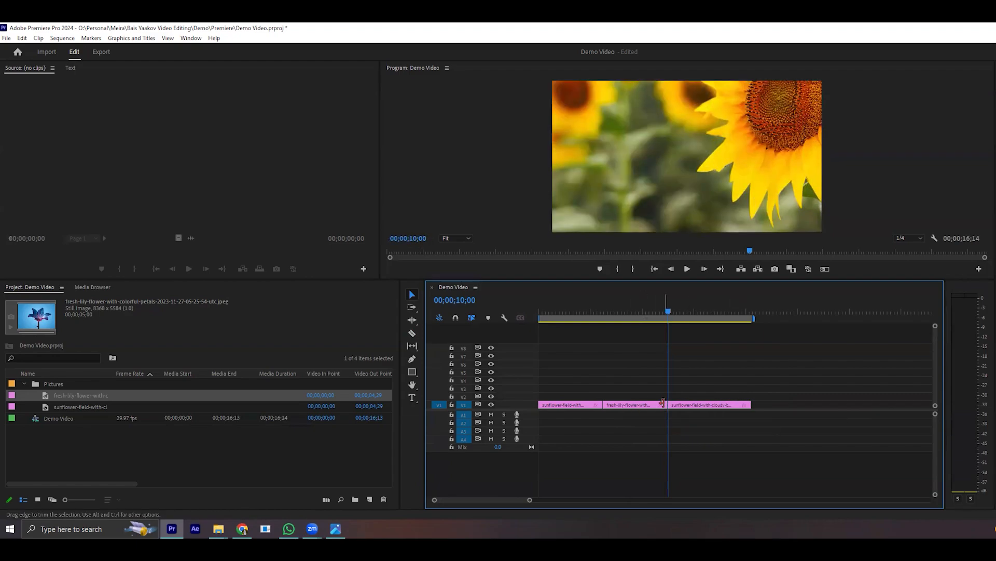
{"action": "mouse_move", "coordinate": [667, 407]}
{"action": "left_mouse_down"}
{"action": "mouse_move", "coordinate": [643, 408]}
{"action": "mouse_move", "coordinate": [668, 405]}
{"action": "left_mouse_up"}
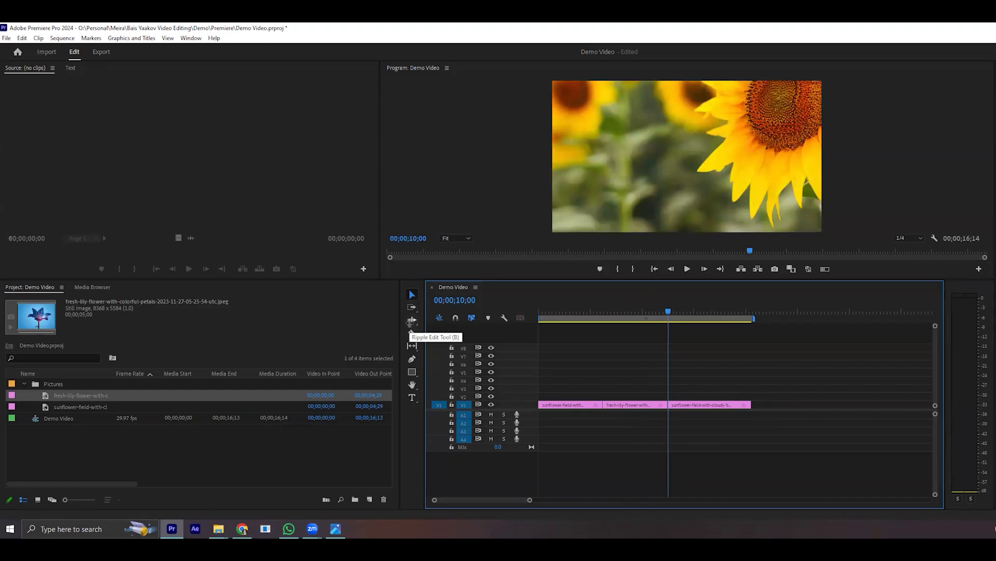
- Ripple trim the end of the lily clip with the Ripple Edit tool until the sequence is 15 seconds long
{"action": "left_click", "coordinate": [412, 321]}
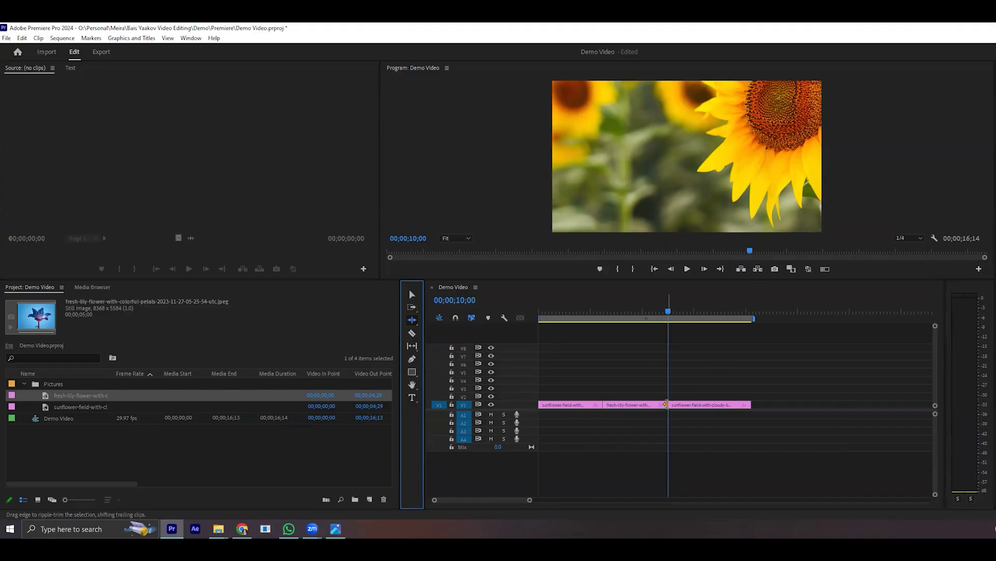
{"action": "left_click_drag", "start_coordinate": [666, 405], "coordinate": [647, 407]}
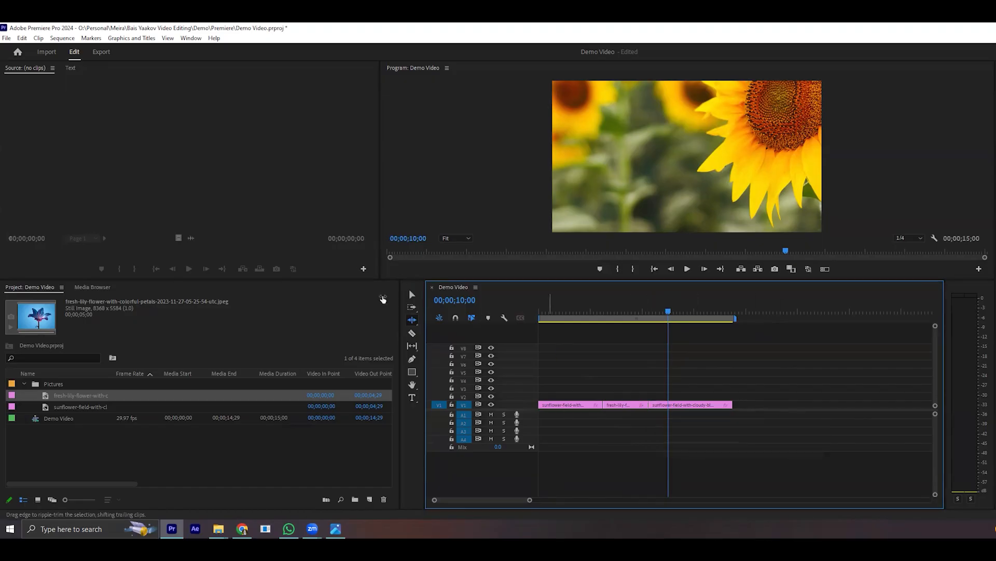
{"action": "left_click", "coordinate": [416, 296]}
{"action": "left_click", "coordinate": [412, 320]}
{"action": "left_click", "coordinate": [602, 396]}
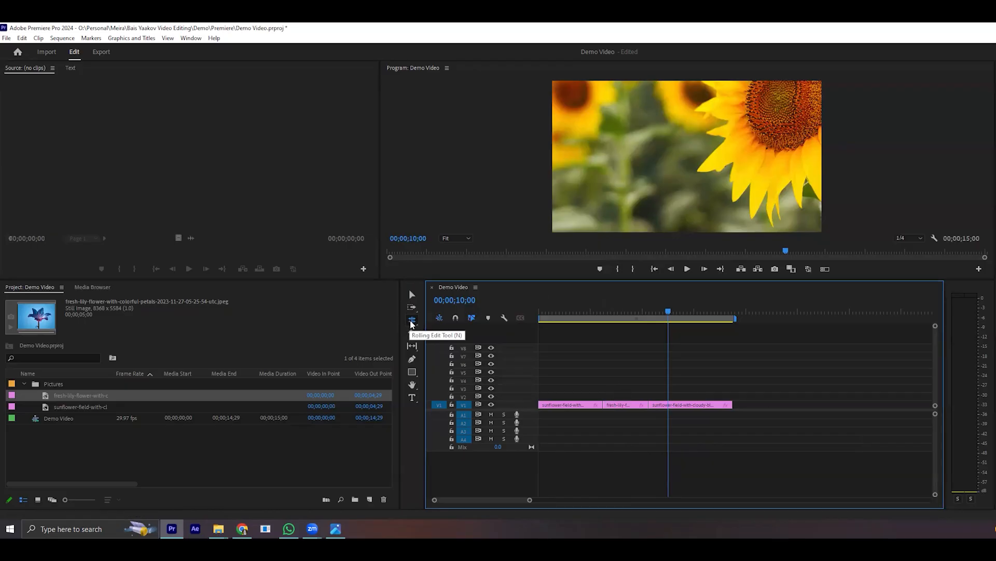
- Switch back and forth between the Ripple Edit and Rolling Edit tools, ending with the Rolling Edit tool active
{"action": "key", "text": "b"}
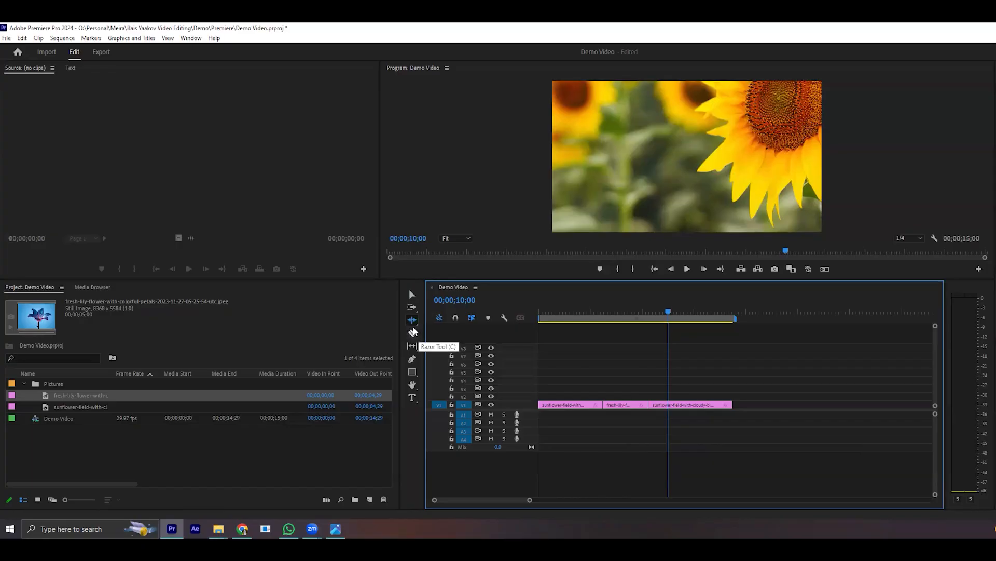
{"action": "key", "text": "n"}
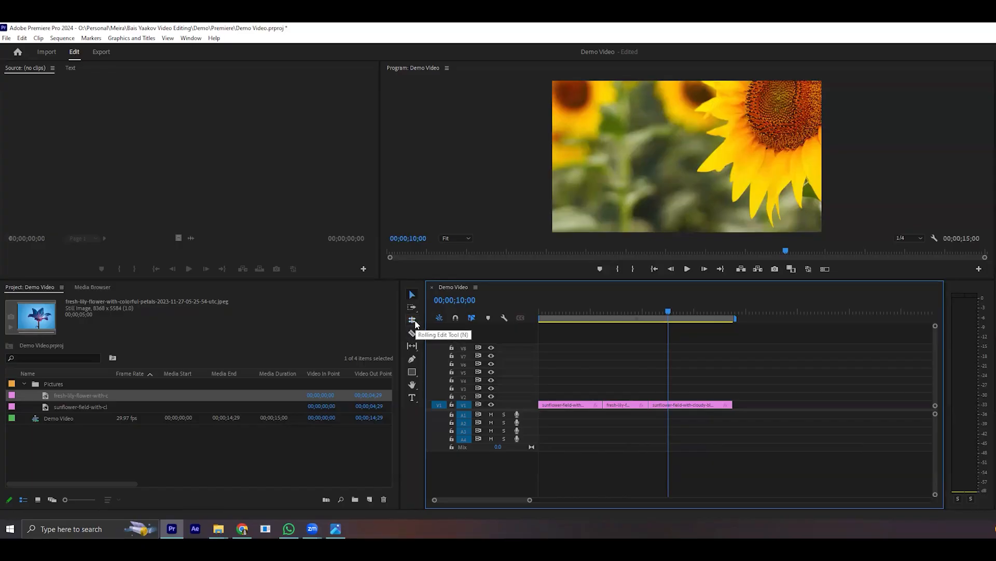
{"action": "key", "text": "b"}
{"action": "key", "text": "n"}
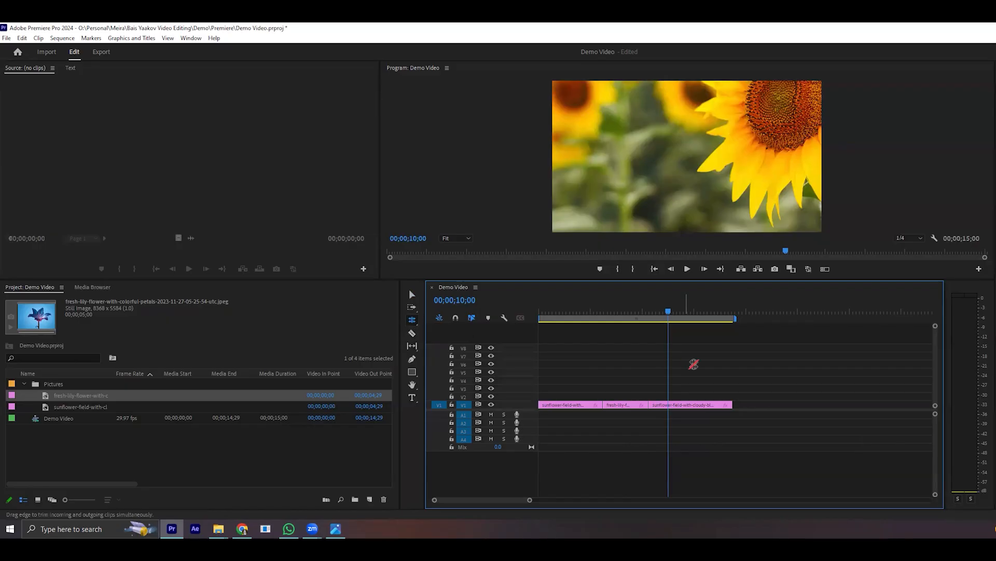
{"action": "left_click", "coordinate": [414, 321]}
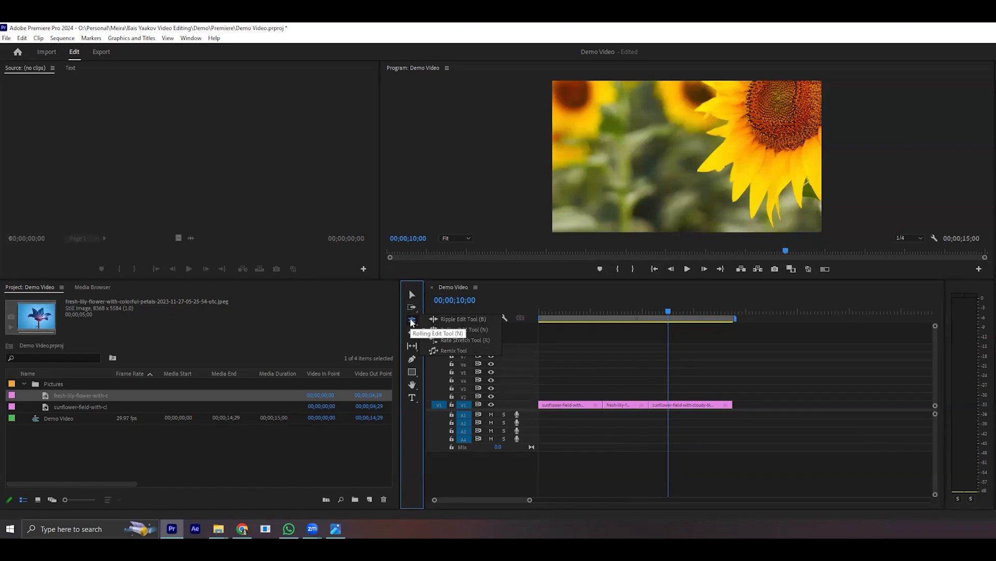
{"action": "left_click", "coordinate": [464, 329]}
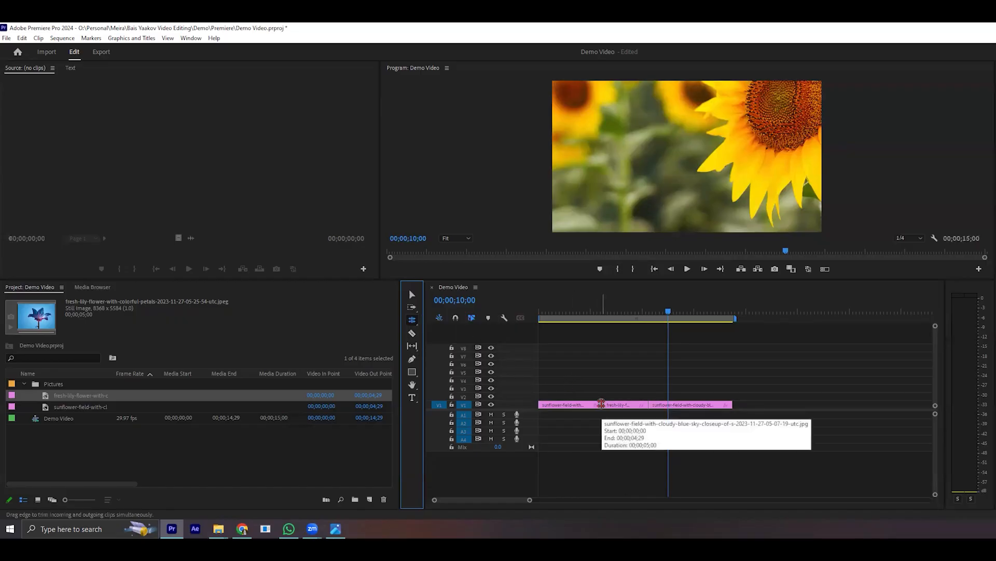
- Roll the cut between the lily and last sunflower clips back and forth, leaving only a short sunflower piece, and move the playhead to 14;21
{"action": "left_click_drag", "start_coordinate": [646, 405], "coordinate": [690, 404]}
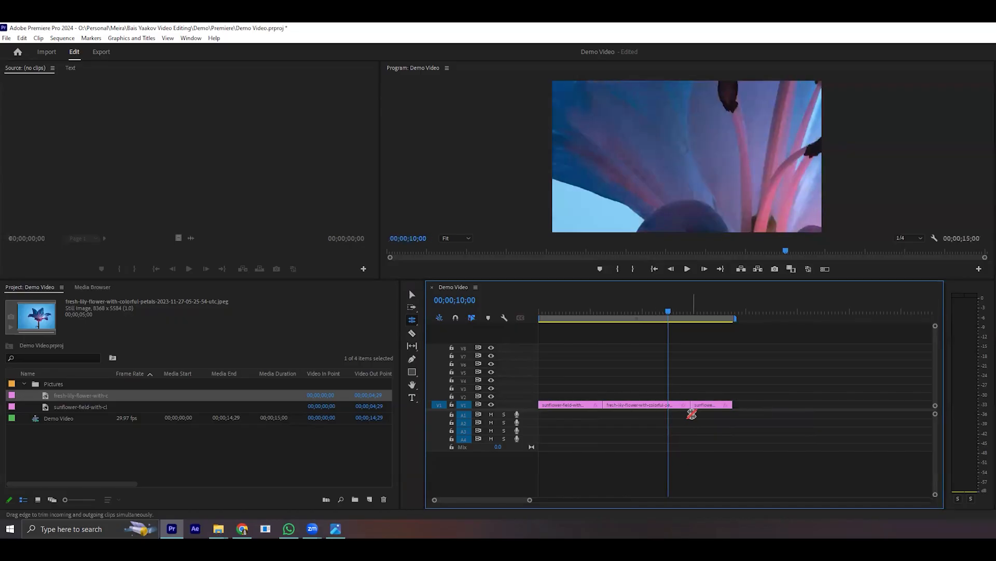
{"action": "left_click_drag", "start_coordinate": [691, 405], "coordinate": [646, 404]}
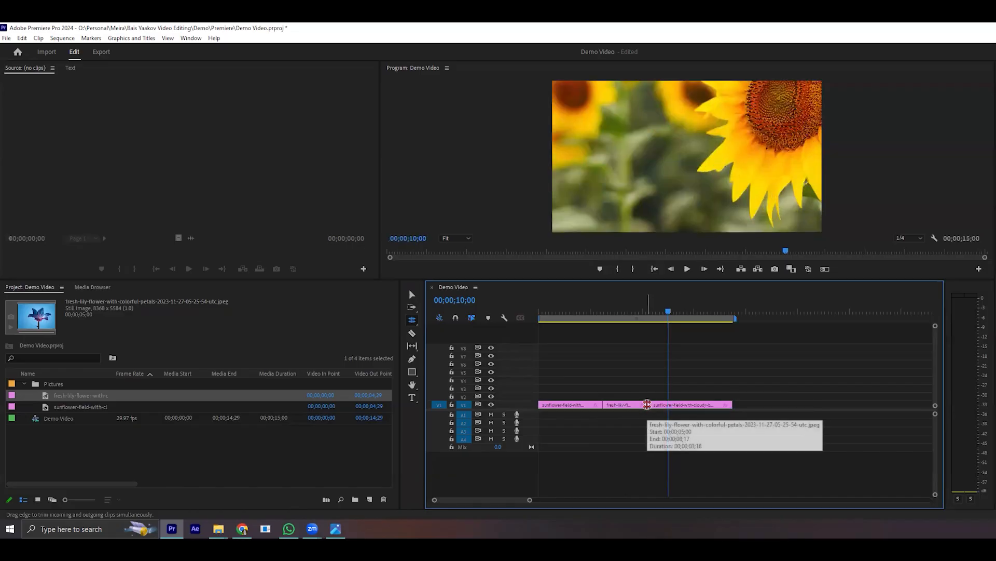
{"action": "left_click_drag", "start_coordinate": [646, 404], "coordinate": [714, 405]}
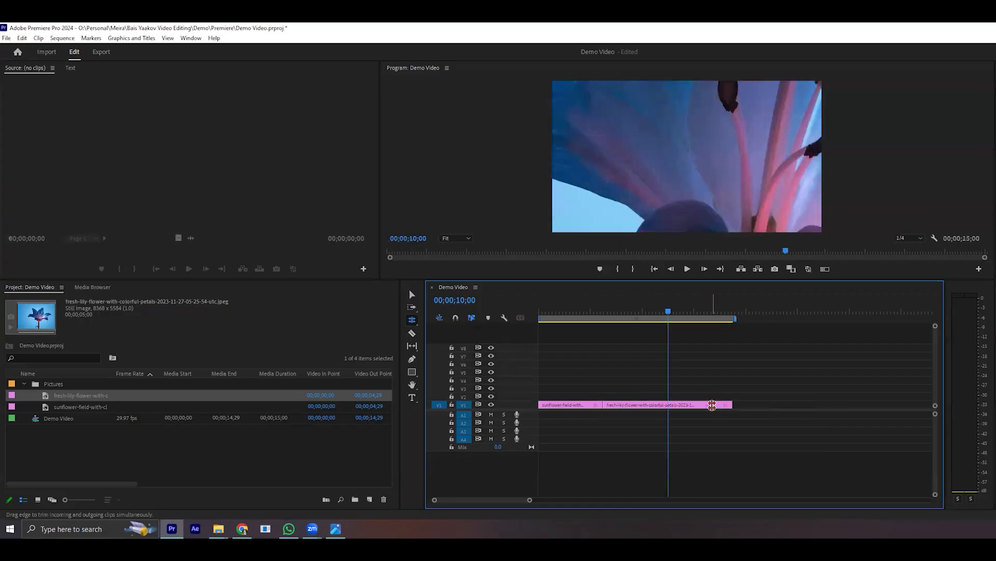
{"action": "left_click_drag", "start_coordinate": [680, 327], "coordinate": [732, 317]}
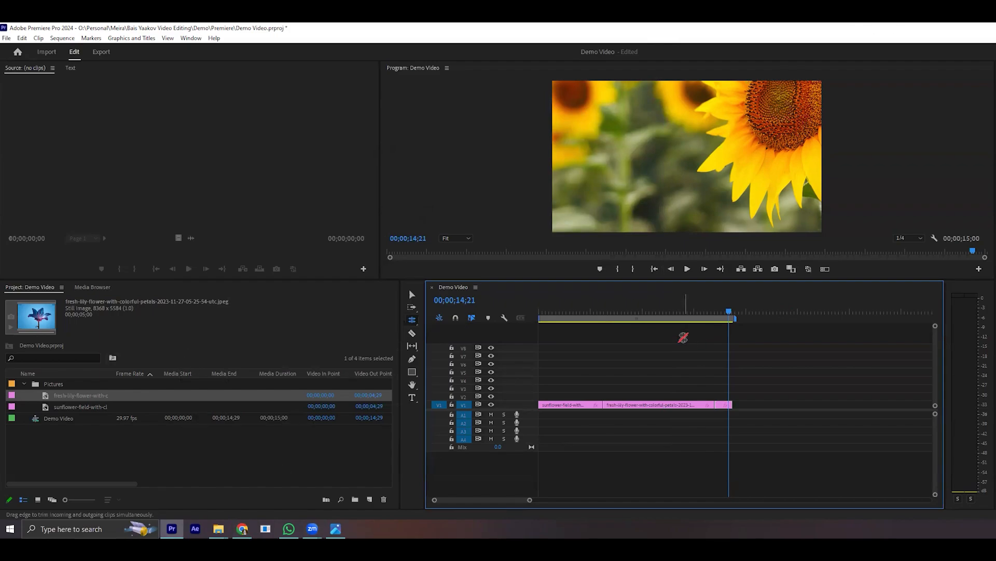
- In File Explorer, copy the lilly-flower-growing MOV file from Downloads to the Demo project's Footage folder and minimize the Downloads window
{"action": "mouse_move", "coordinate": [219, 529]}
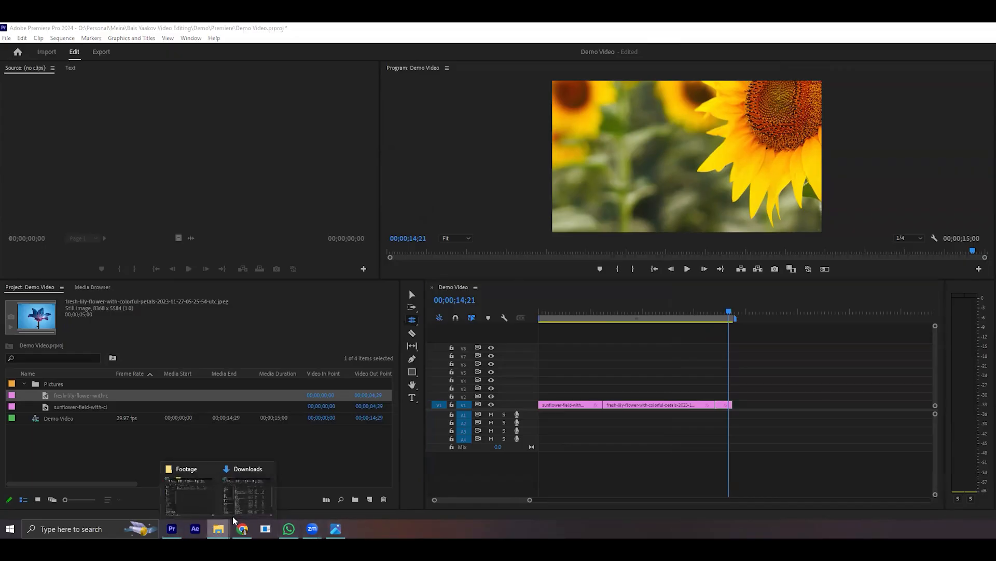
{"action": "left_click", "coordinate": [248, 485]}
{"action": "left_click", "coordinate": [328, 255]}
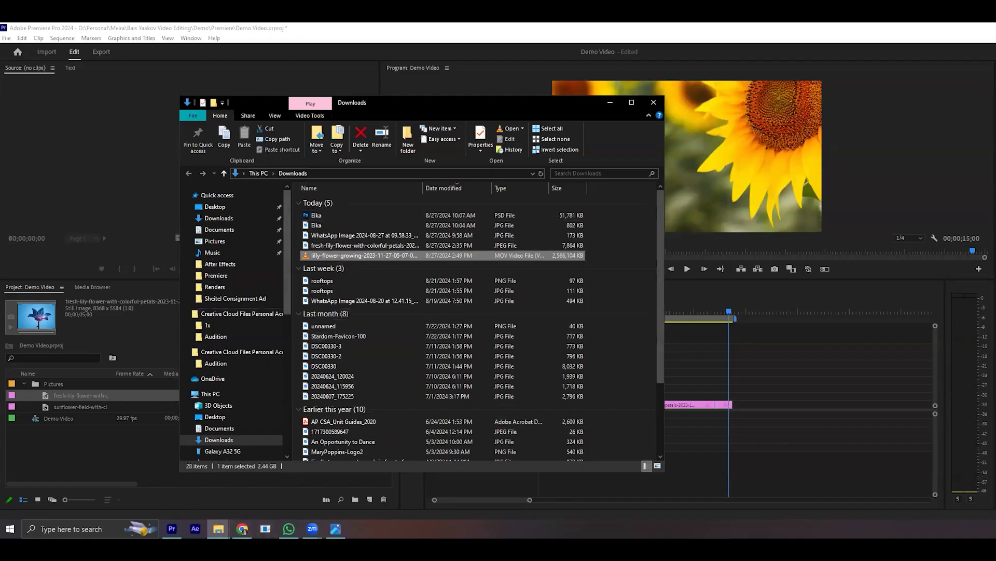
{"action": "left_click", "coordinate": [218, 528]}
{"action": "left_click", "coordinate": [182, 509]}
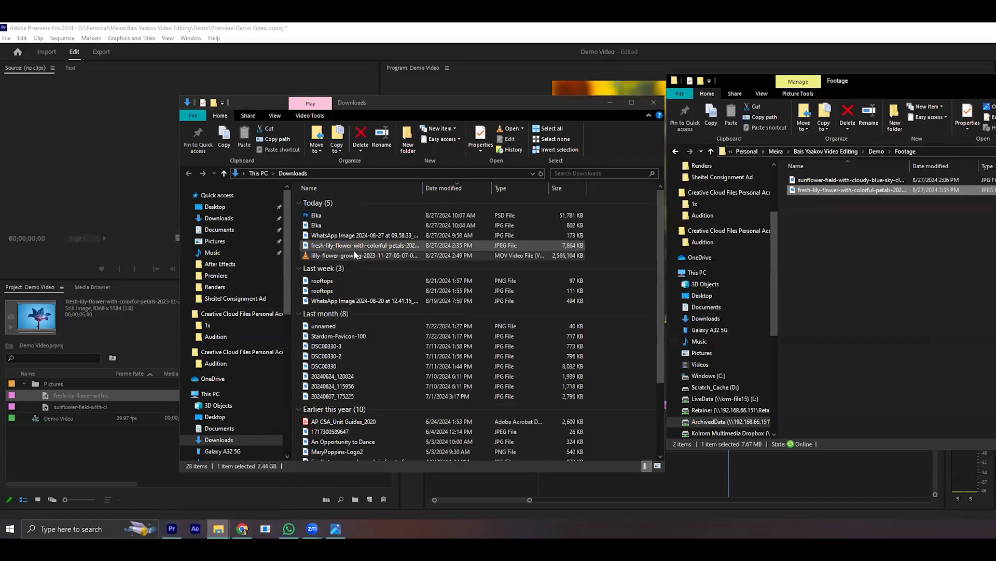
{"action": "left_click", "coordinate": [349, 256]}
{"action": "left_click_drag", "start_coordinate": [327, 255], "coordinate": [923, 264]}
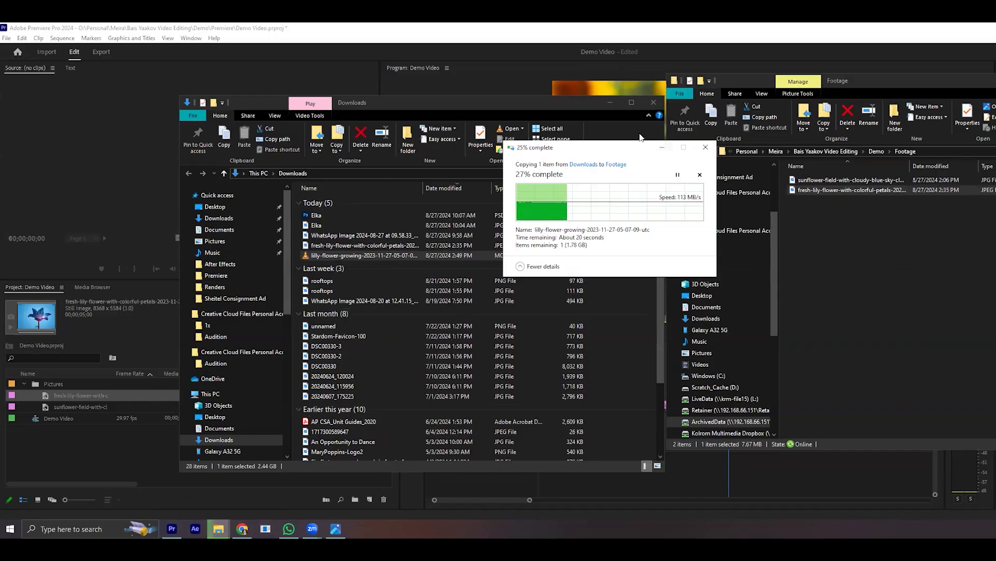
{"action": "left_click", "coordinate": [610, 103]}
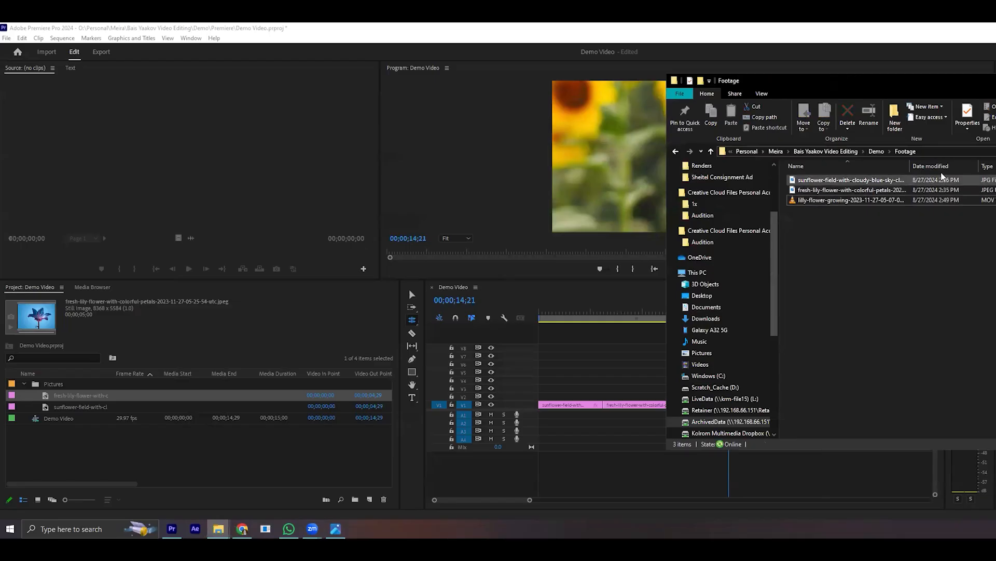
- Import the lilly-flower-growing video from the Footage folder into the Premiere Pro project and place it on V1 after the last sunflower clip
{"action": "left_click", "coordinate": [930, 202]}
{"action": "left_click_drag", "start_coordinate": [842, 200], "coordinate": [76, 445]}
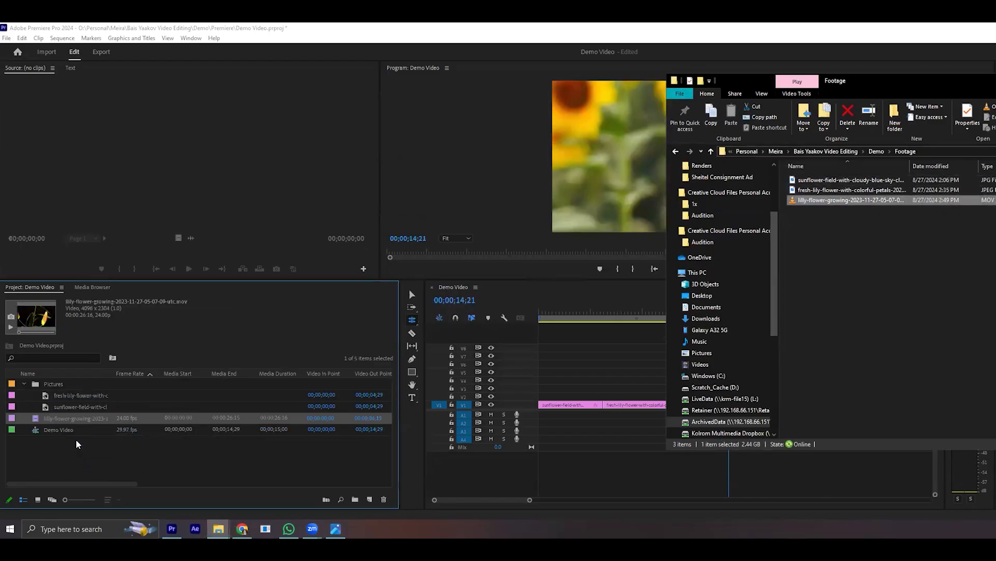
{"action": "left_click_drag", "start_coordinate": [39, 418], "coordinate": [739, 408]}
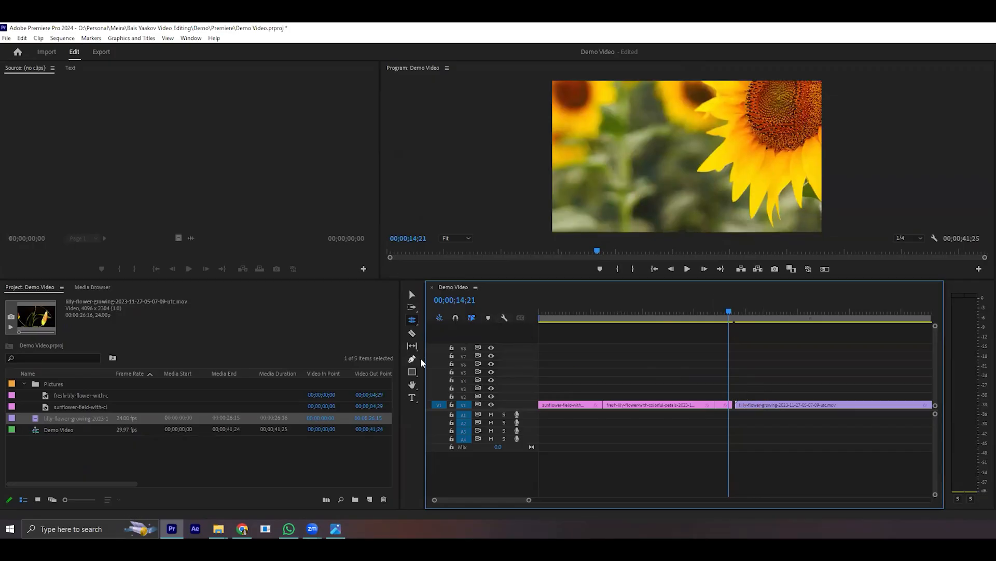
- Turn on timeline snapping and, with the Selection tool, snap the lilly-flower-growing clip to the end of the last sunflower clip
{"action": "left_click", "coordinate": [413, 298]}
{"action": "left_click", "coordinate": [456, 318]}
{"action": "left_click_drag", "start_coordinate": [796, 406], "coordinate": [794, 406]}
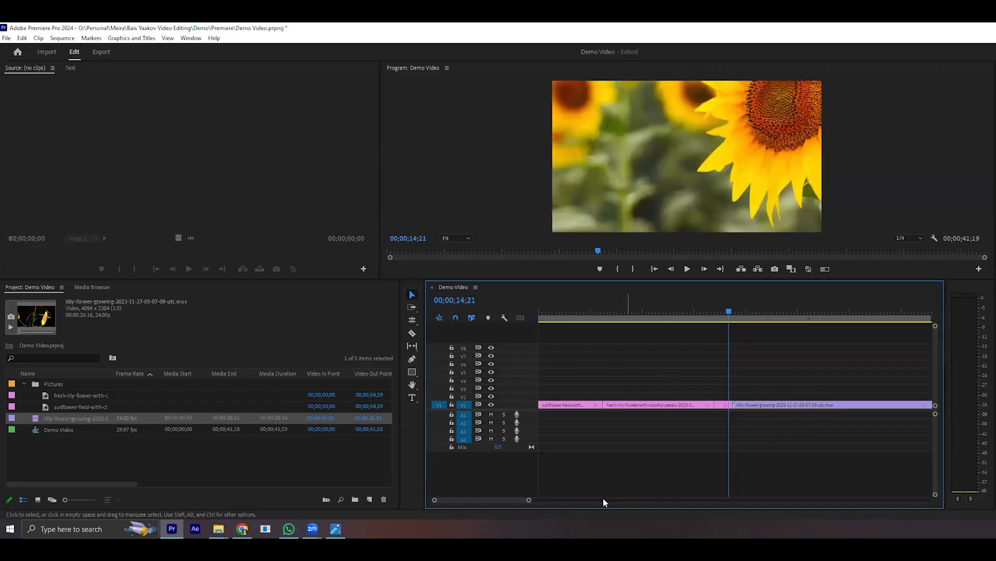
- Play the lilly-flower-growing clip from 19;25 and stop at 22;17 to check its framing
{"action": "left_click_drag", "start_coordinate": [529, 501], "coordinate": [605, 500]}
{"action": "left_click_drag", "start_coordinate": [609, 312], "coordinate": [626, 312]}
{"action": "left_click", "coordinate": [690, 269]}
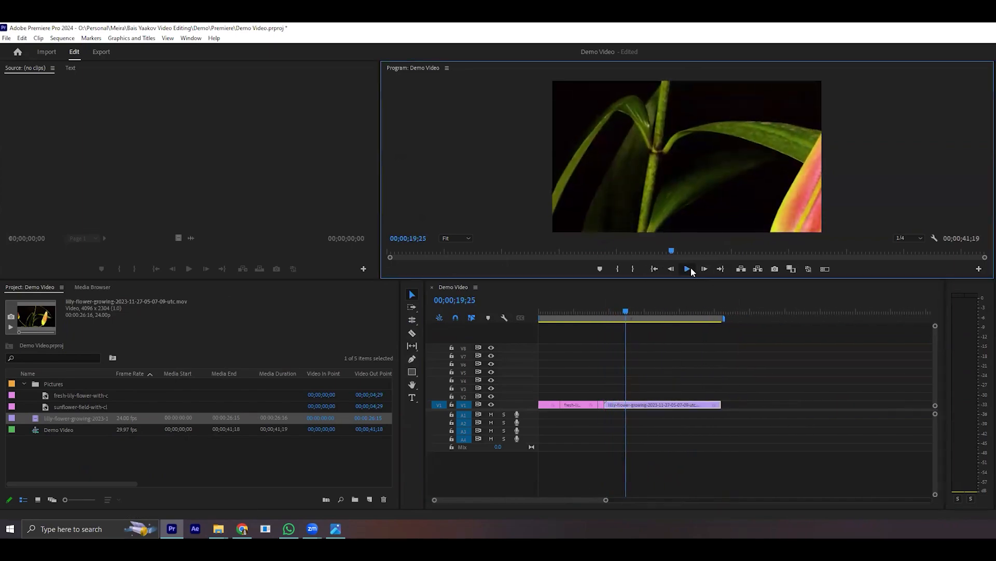
{"action": "left_click", "coordinate": [689, 269]}
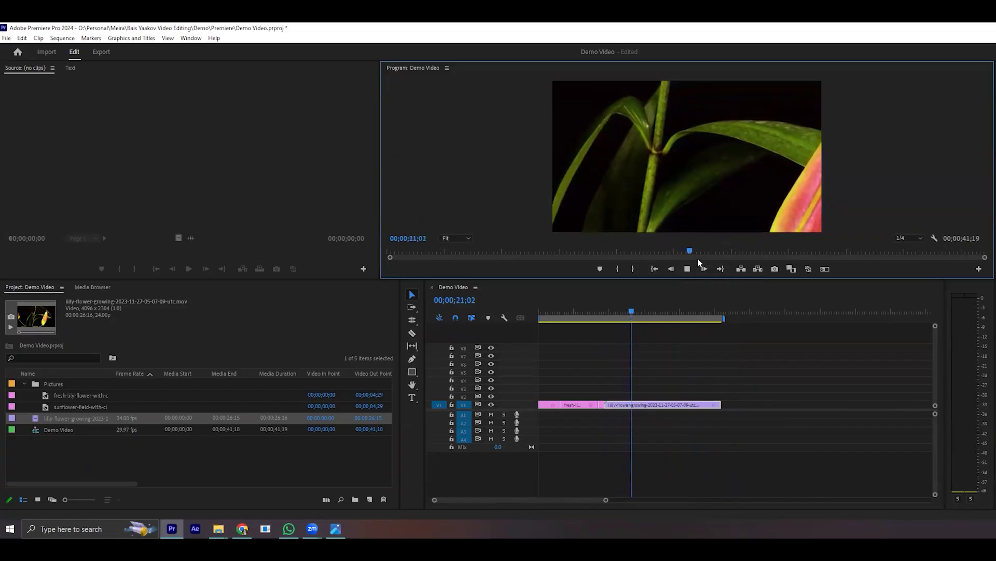
{"action": "left_click", "coordinate": [648, 413]}
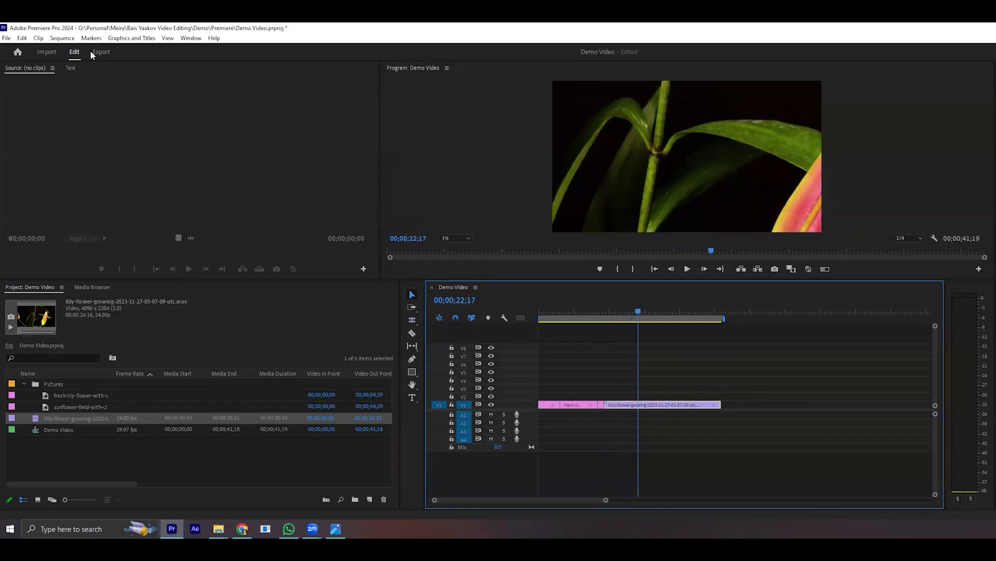
- Set the lilly-flower-growing clip on V1 to frame size, play it back and move the playhead to 34;27
{"action": "right_click", "coordinate": [640, 404]}
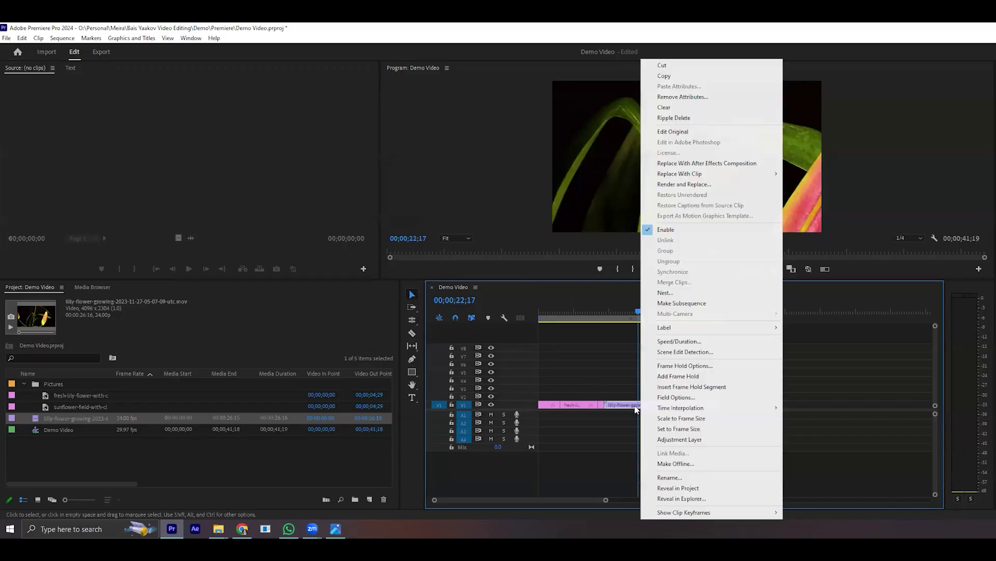
{"action": "left_click", "coordinate": [672, 429]}
{"action": "left_click", "coordinate": [687, 268]}
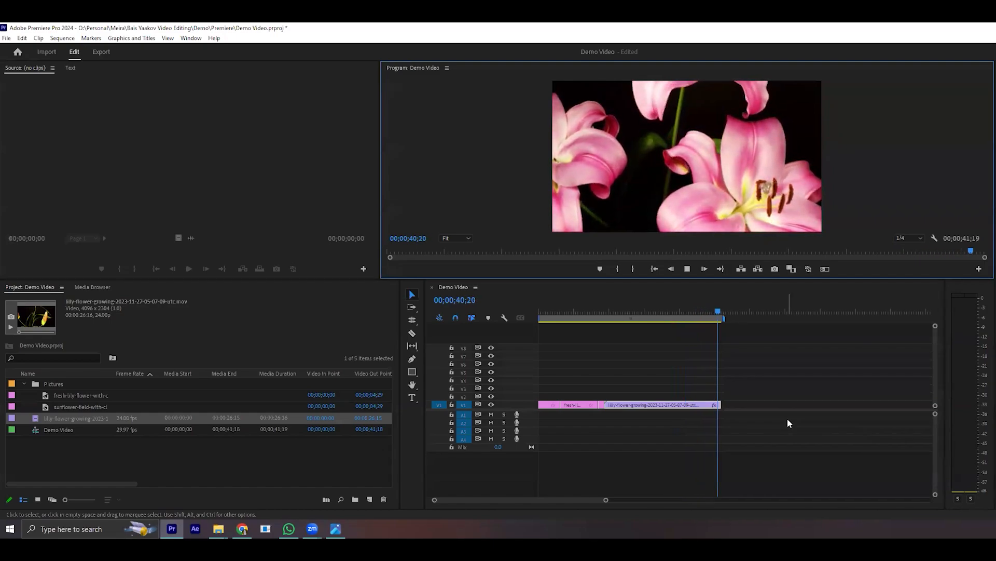
{"action": "left_click_drag", "start_coordinate": [722, 311], "coordinate": [692, 312]}
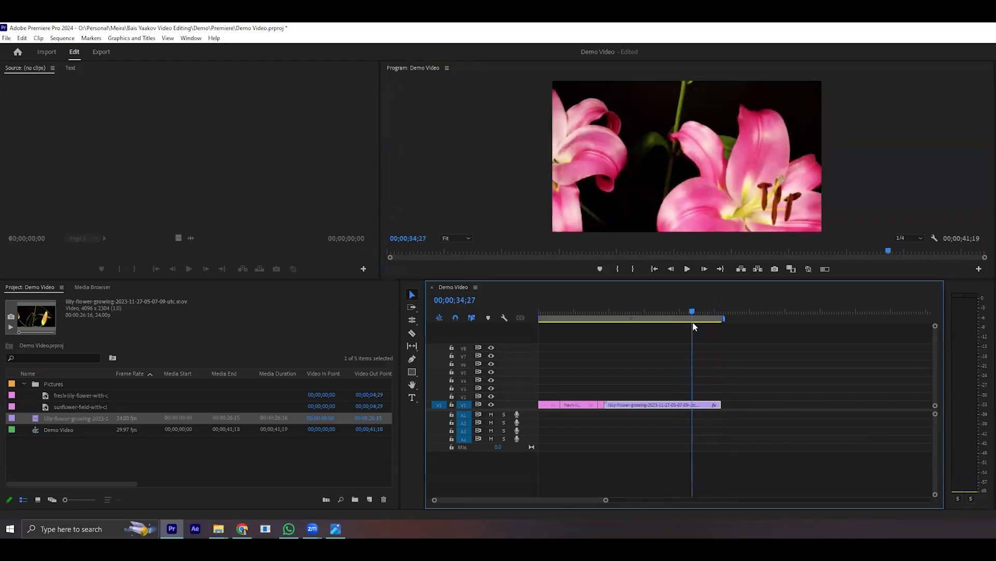
- With the Rate Stretch tool, slow the lilly-flower-growing clip to about 65%, then shorten it to 206.99% speed
{"action": "left_click", "coordinate": [414, 322]}
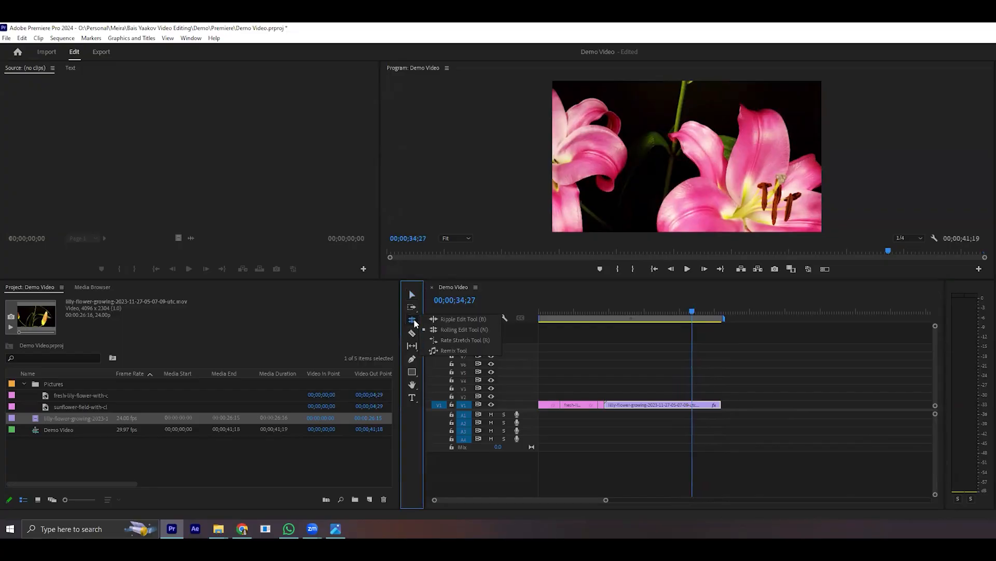
{"action": "left_click", "coordinate": [446, 341]}
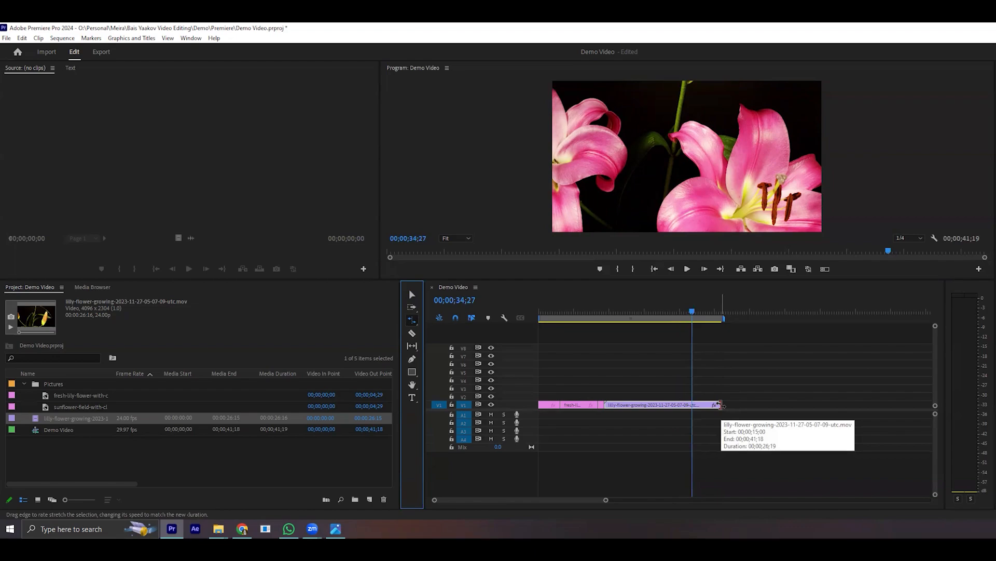
{"action": "left_click_drag", "start_coordinate": [718, 405], "coordinate": [802, 403]}
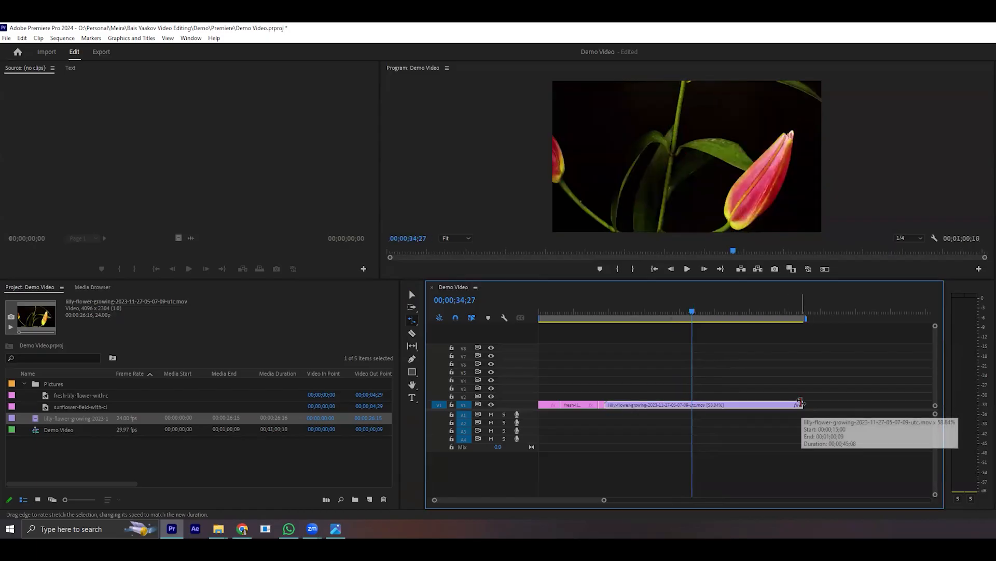
{"action": "mouse_move", "coordinate": [800, 404]}
{"action": "left_mouse_down"}
{"action": "mouse_move", "coordinate": [674, 423]}
{"action": "mouse_move", "coordinate": [671, 410]}
{"action": "mouse_move", "coordinate": [784, 403]}
{"action": "left_mouse_up"}
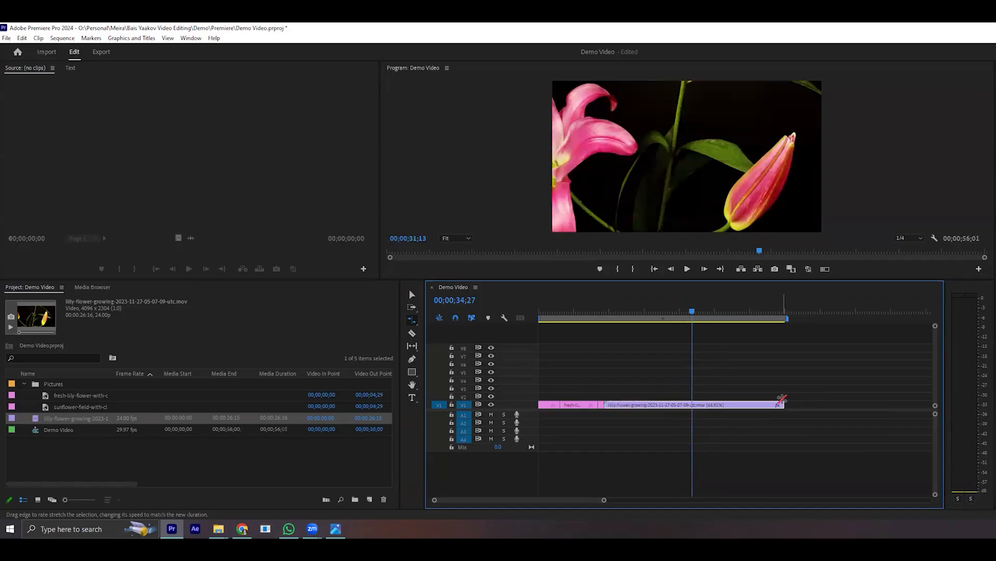
{"action": "left_click_drag", "start_coordinate": [603, 500], "coordinate": [576, 506]}
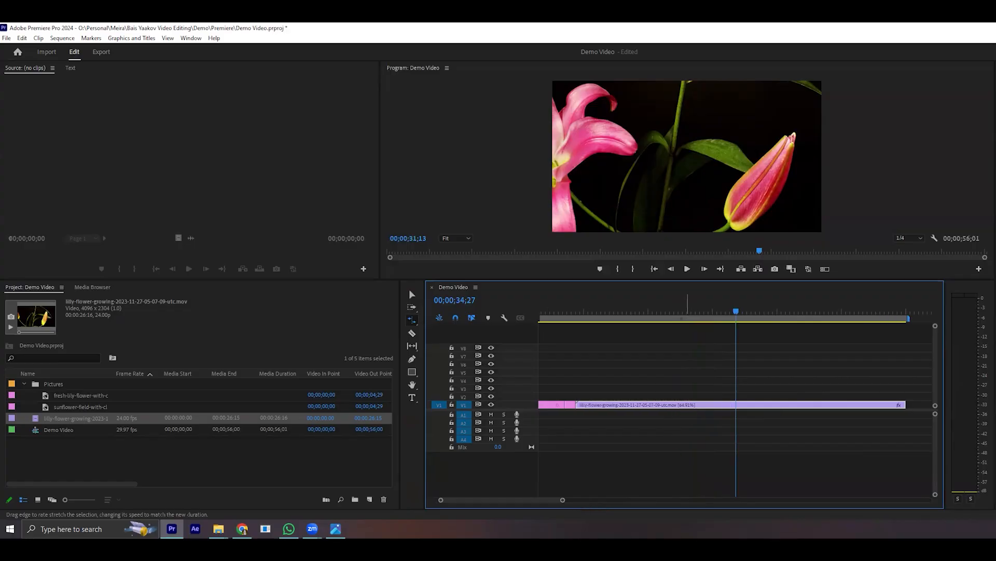
{"action": "left_click_drag", "start_coordinate": [562, 501], "coordinate": [575, 501]}
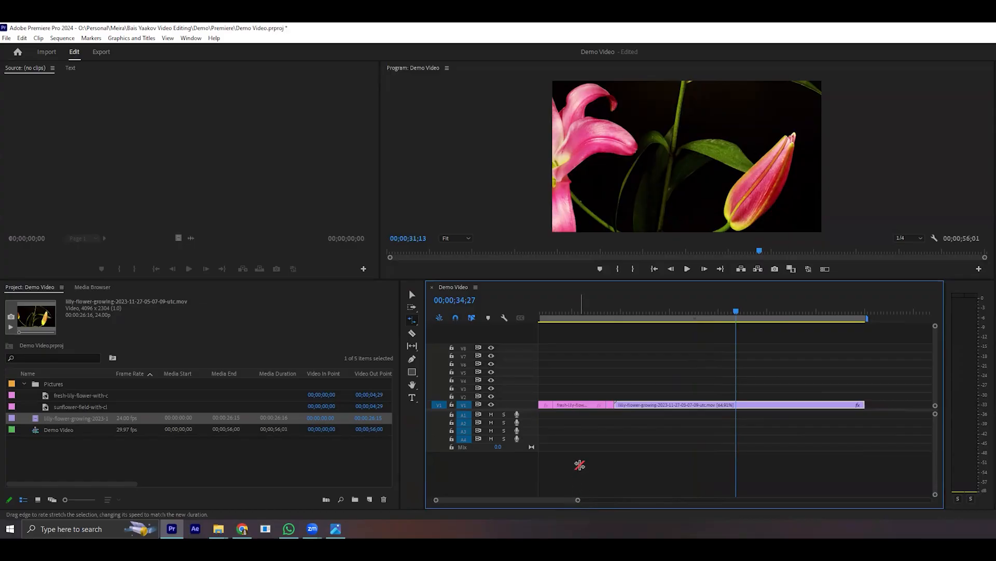
{"action": "left_click_drag", "start_coordinate": [854, 394], "coordinate": [693, 419]}
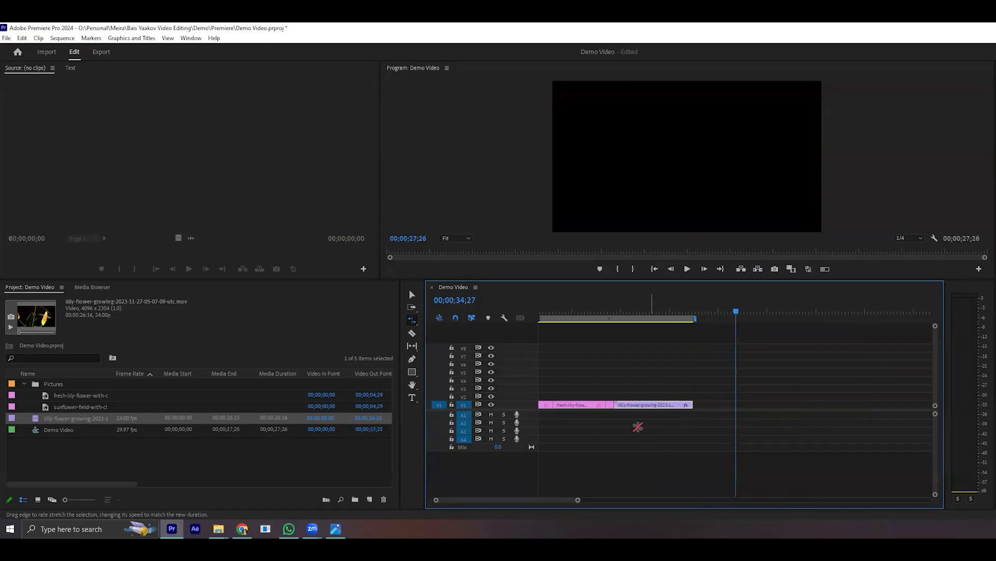
- Play the sped-up lilly-flower-growing clip through to its end and move the playhead to 20;20
{"action": "left_click", "coordinate": [650, 323]}
{"action": "left_click_drag", "start_coordinate": [578, 500], "coordinate": [550, 516]}
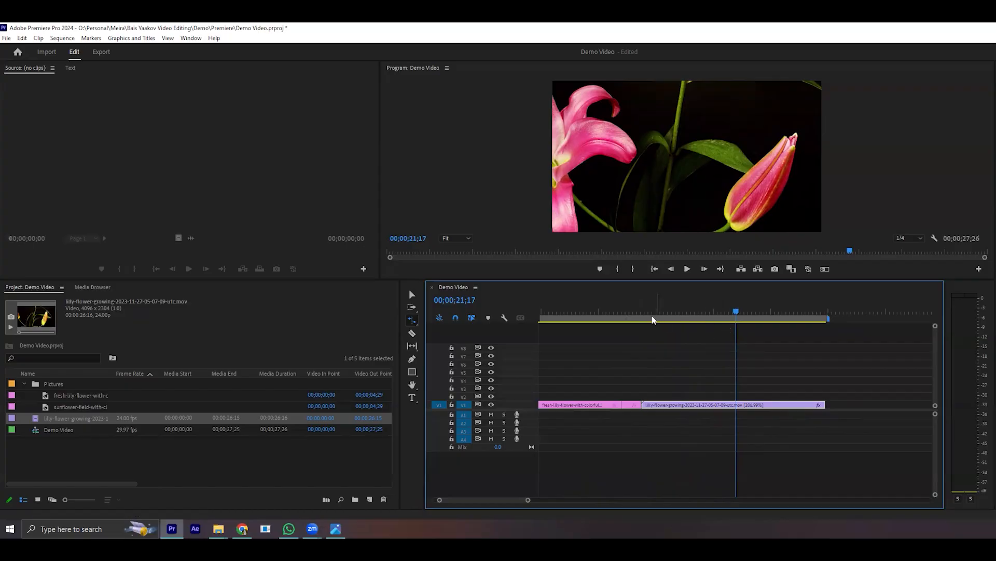
{"action": "left_click", "coordinate": [631, 312]}
{"action": "left_click", "coordinate": [688, 268]}
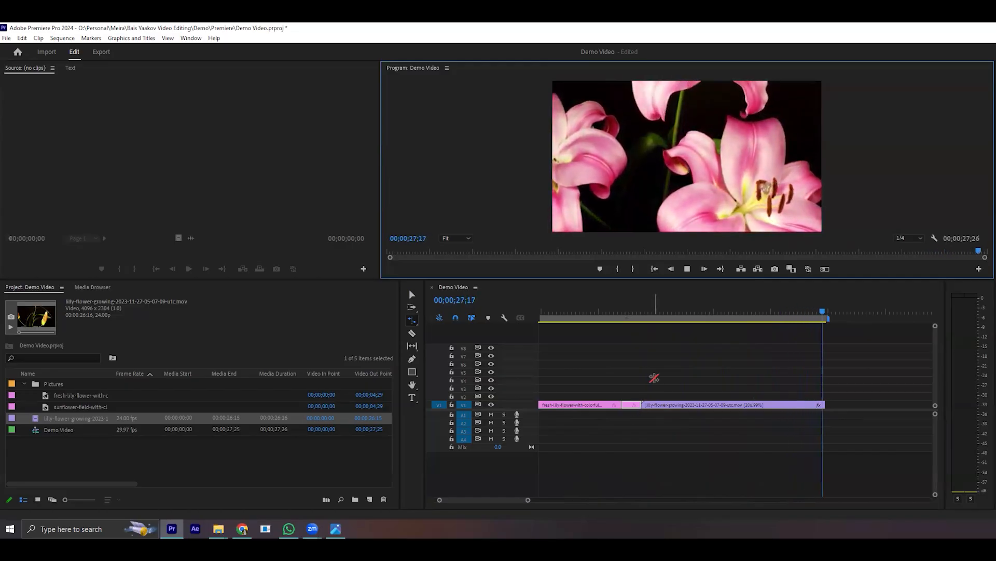
{"action": "left_click", "coordinate": [723, 312]}
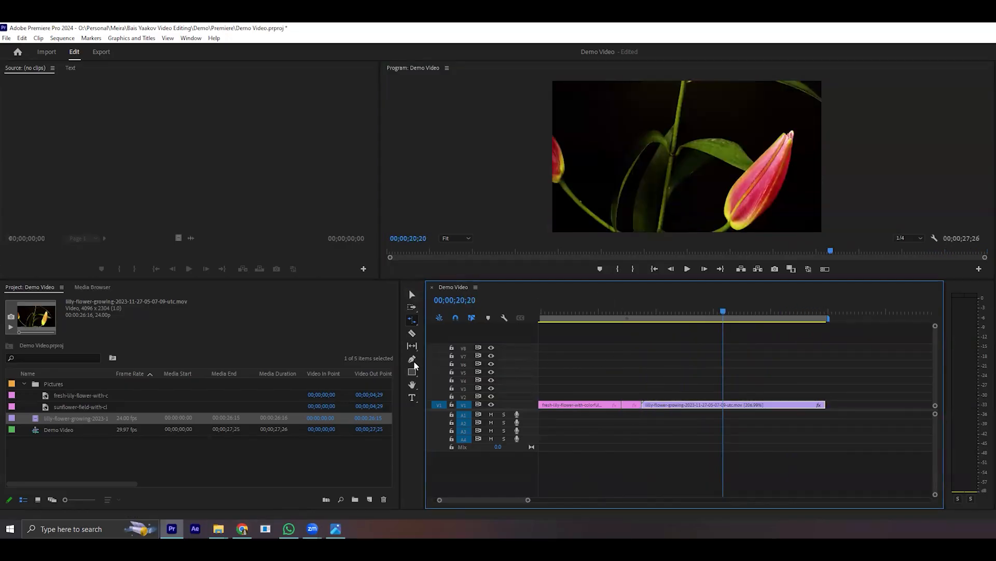
- Cut the lilly-flower-growing clip at two points with the Razor tool, then undo both cuts
{"action": "left_click", "coordinate": [412, 336]}
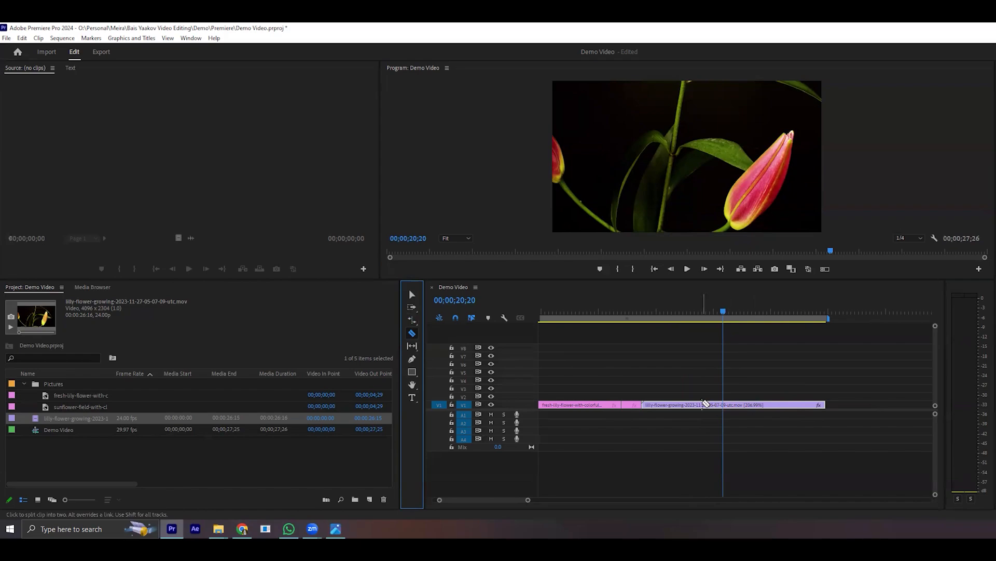
{"action": "left_click", "coordinate": [703, 404]}
{"action": "left_click", "coordinate": [755, 404]}
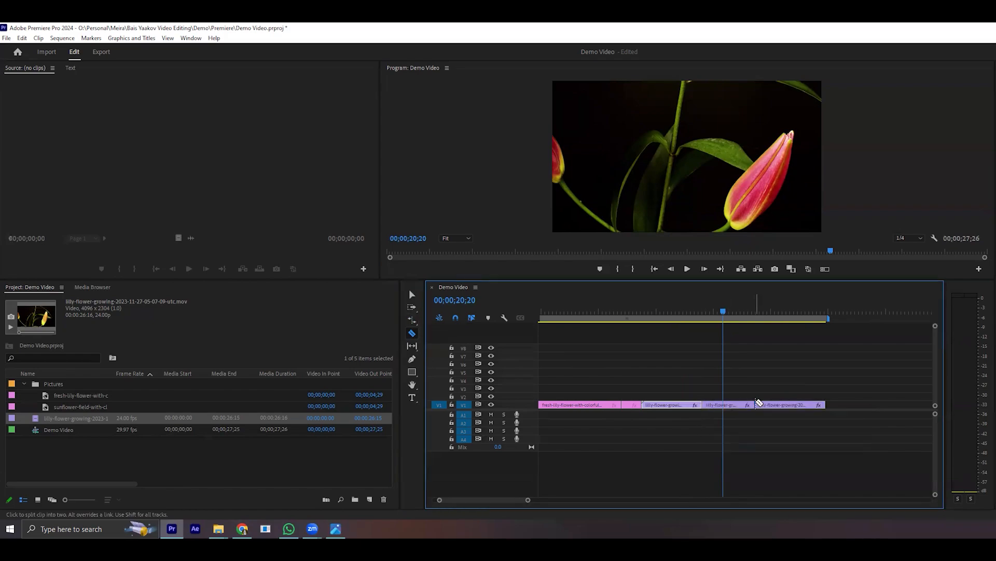
{"action": "key", "text": "ctrl+z"}
{"action": "key", "text": "ctrl+z"}
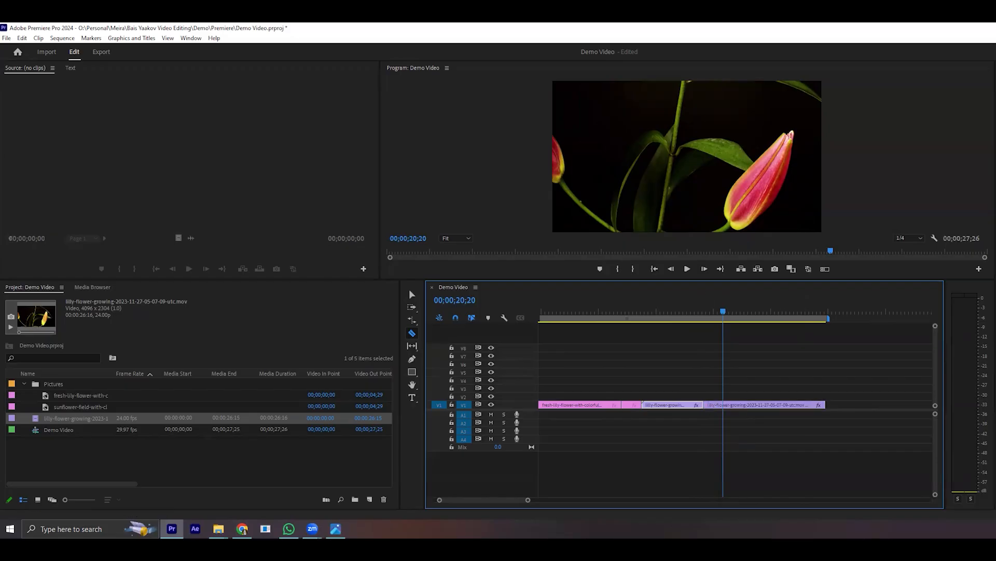
{"action": "key", "text": "ctrl+z"}
- Split the lilly-flower-growing clip at 20;17 with the Razor tool, ripple delete its first part and play the result up to 20;05
{"action": "mouse_move", "coordinate": [723, 311]}
{"action": "left_mouse_down"}
{"action": "mouse_move", "coordinate": [654, 362]}
{"action": "mouse_move", "coordinate": [723, 328]}
{"action": "left_mouse_up"}
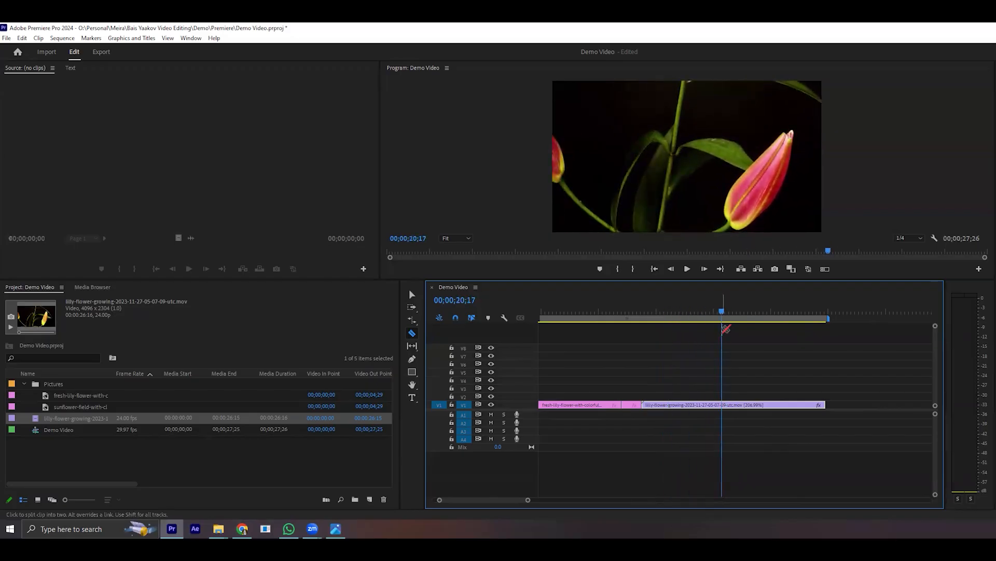
{"action": "left_click", "coordinate": [726, 405]}
{"action": "key", "text": "v"}
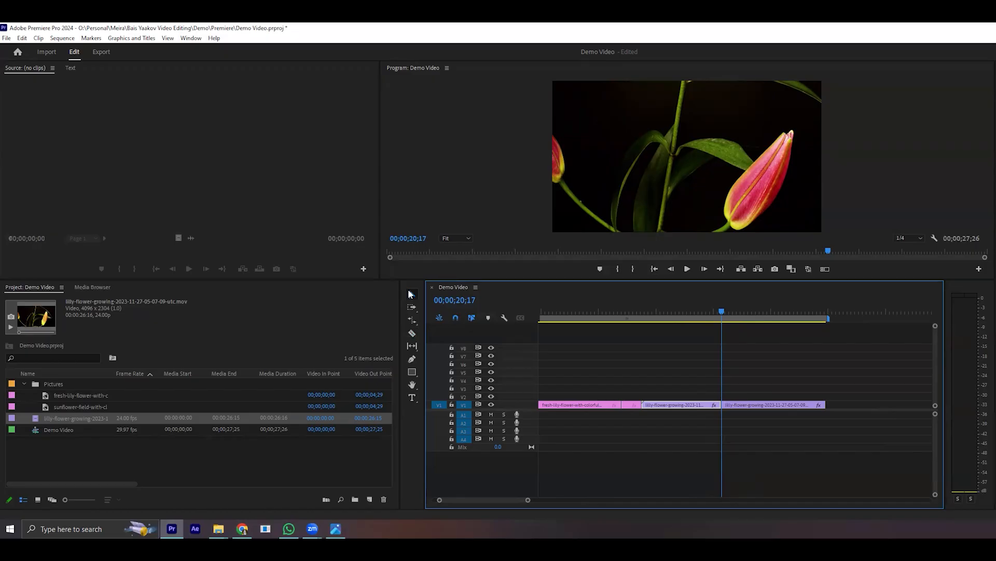
{"action": "mouse_move", "coordinate": [691, 406]}
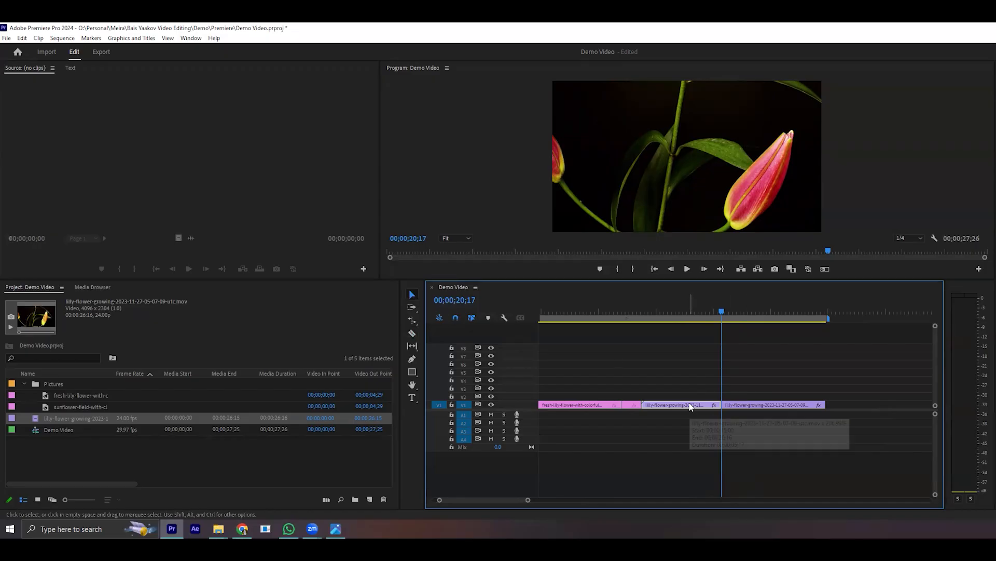
{"action": "right_click", "coordinate": [690, 407]}
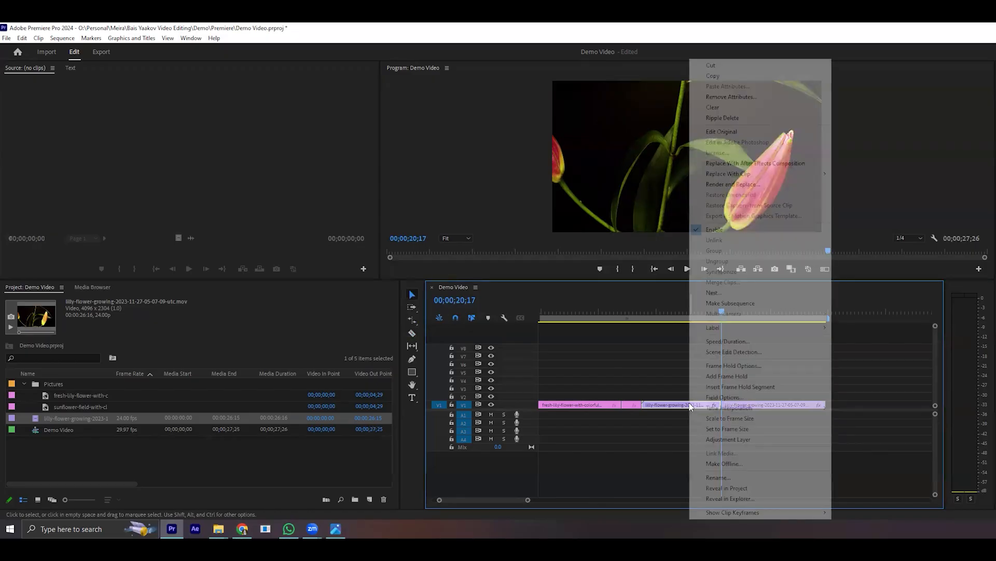
{"action": "left_click", "coordinate": [778, 125]}
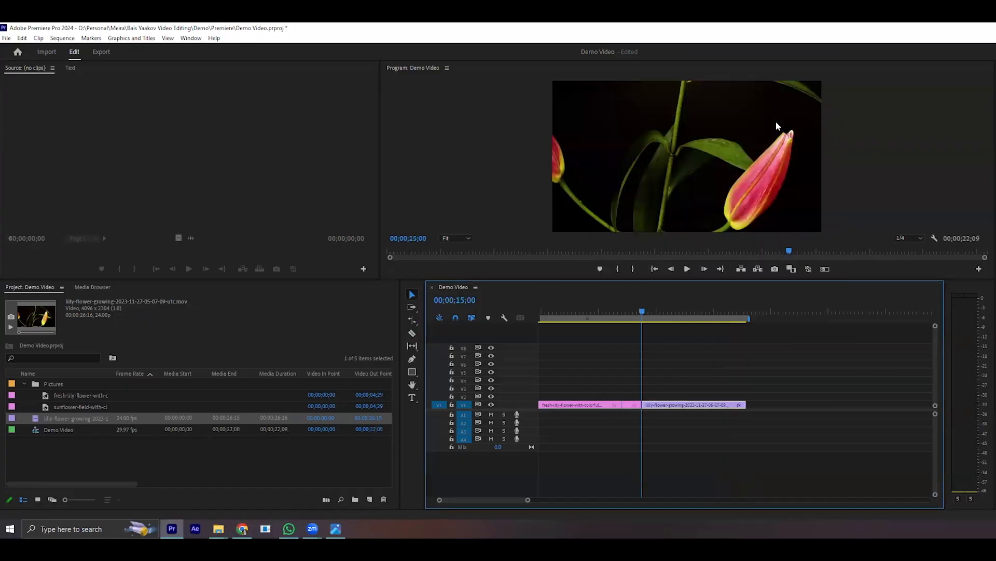
{"action": "key", "text": "space"}
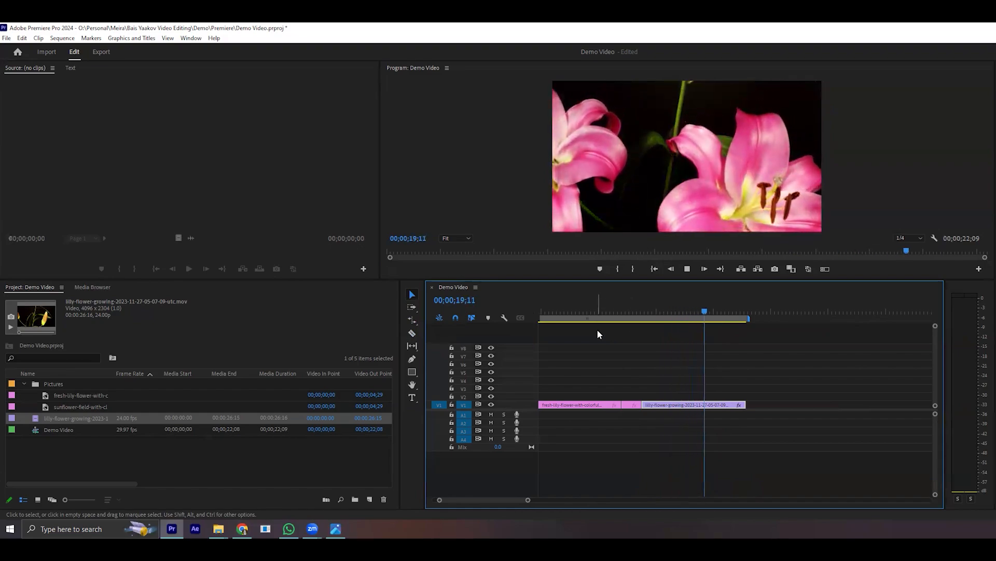
{"action": "key", "text": "space"}
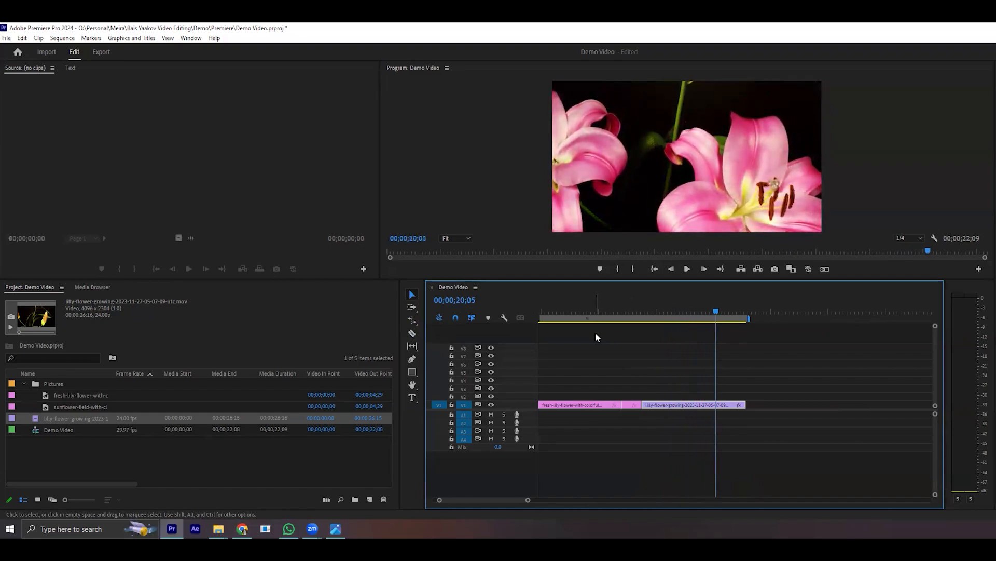
- Undo the ripple delete and the cut, then trim the start of the lilly-flower-growing clip to the playhead at 20;05
{"action": "key", "text": "ctrl+v"}
{"action": "key", "text": "ctrl+z"}
{"action": "left_click_drag", "start_coordinate": [645, 403], "coordinate": [717, 398]}
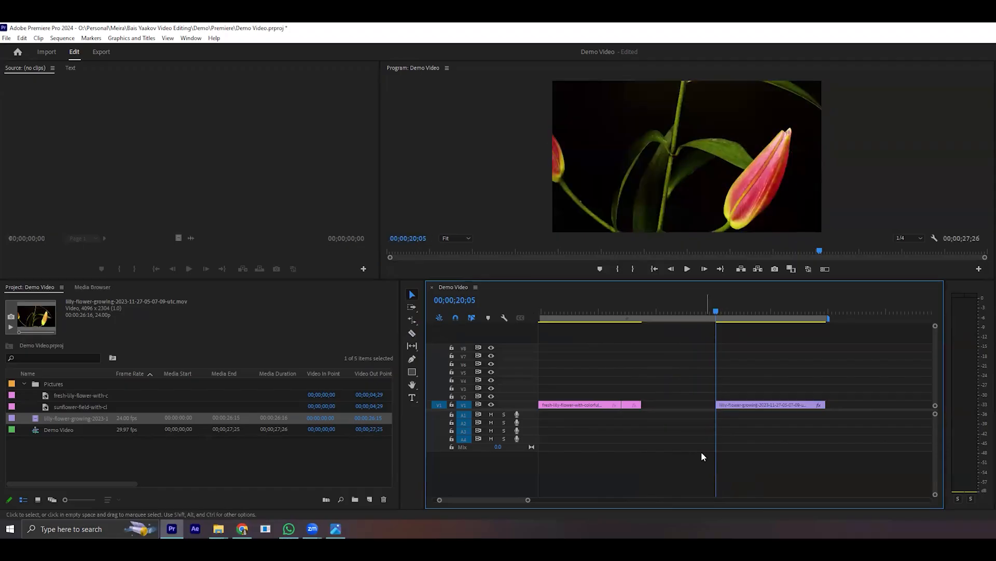
- With the playhead at 21;03, razor the trimmed lilly-flower-growing clip at three points, then undo the cuts and the trim
{"action": "left_click_drag", "start_coordinate": [714, 311], "coordinate": [729, 328]}
{"action": "key", "text": "c"}
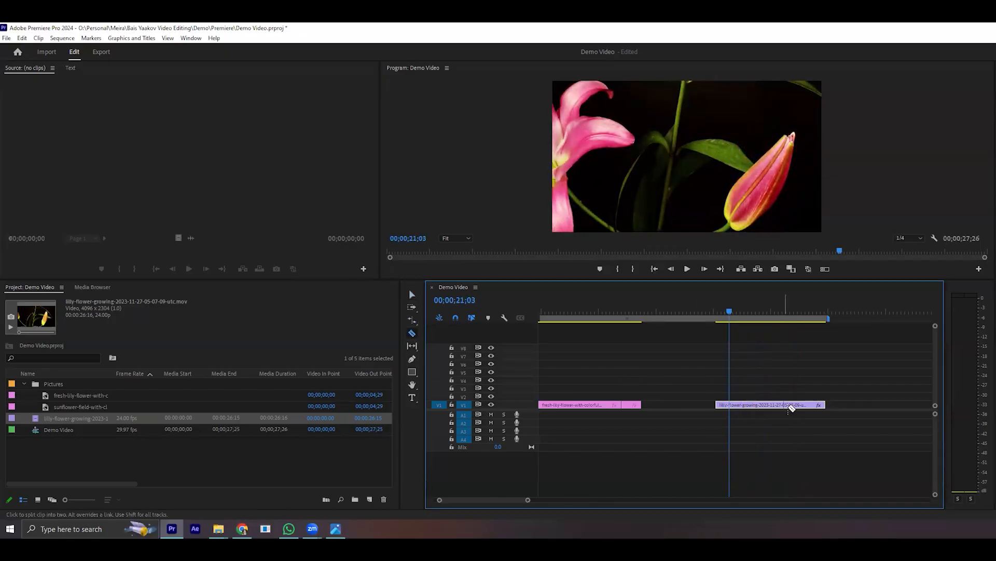
{"action": "left_click", "coordinate": [769, 406]}
{"action": "left_click", "coordinate": [803, 407]}
{"action": "left_click", "coordinate": [746, 406]}
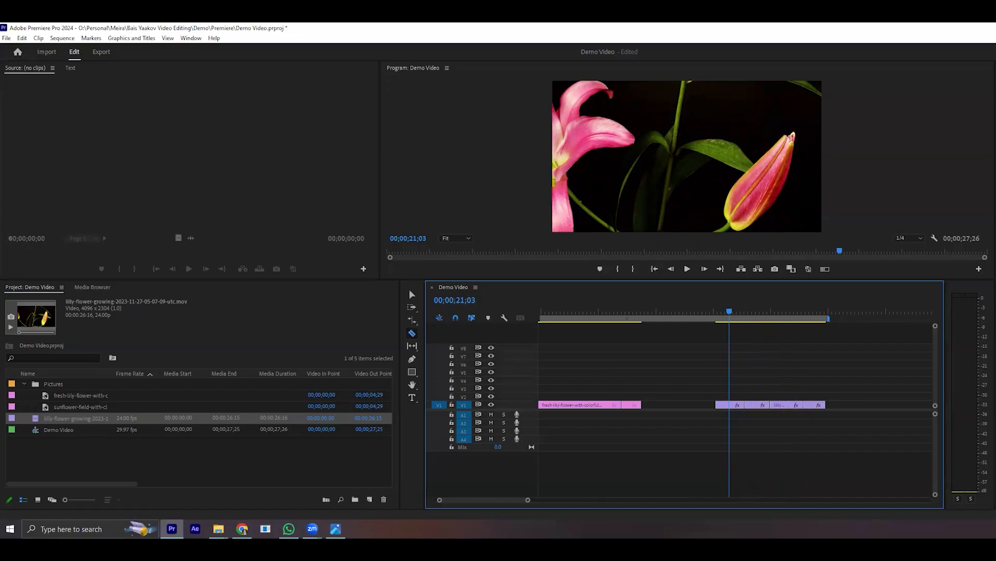
{"action": "key", "text": "ctrl+z"}
{"action": "key", "text": "ctrl+z"}
{"action": "key", "text": "ctrl+z"}
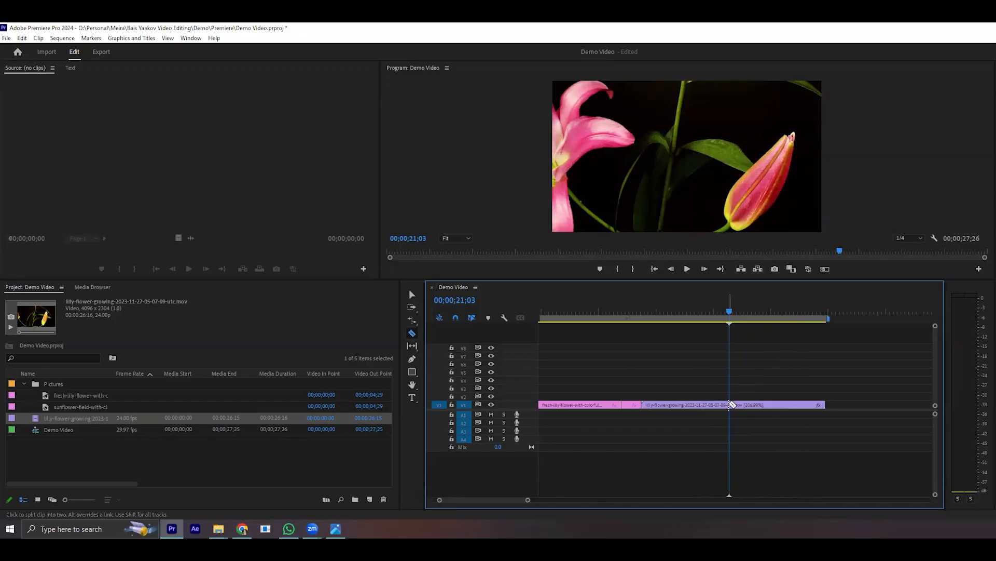
- Split the lilly-flower-growing clip at 21;03, ripple delete its first part and scrub the remaining part to 19;16
{"action": "key", "text": "v"}
{"action": "right_click", "coordinate": [703, 409]}
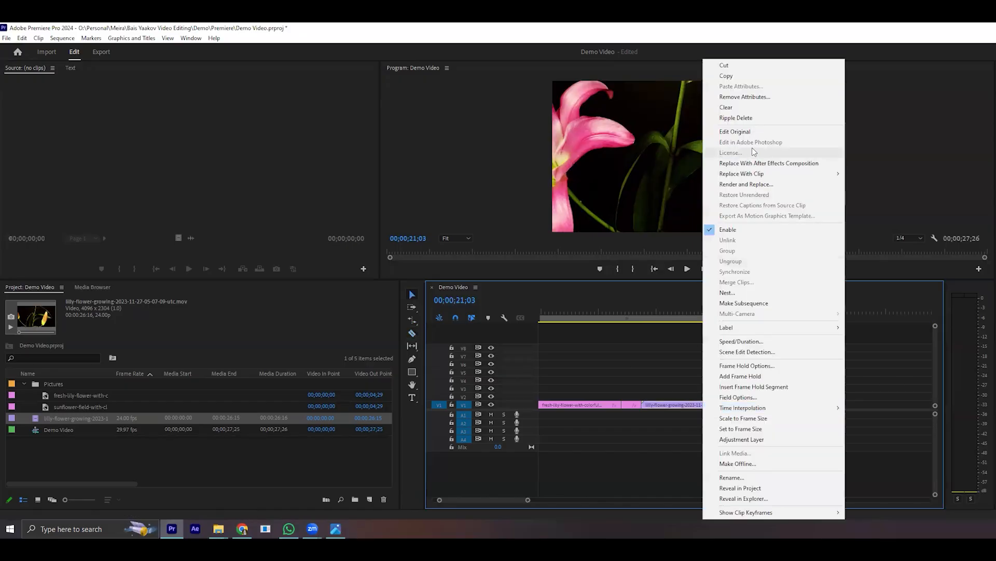
{"action": "left_click", "coordinate": [736, 118]}
{"action": "left_click", "coordinate": [643, 313]}
{"action": "left_click_drag", "start_coordinate": [643, 316], "coordinate": [708, 326]}
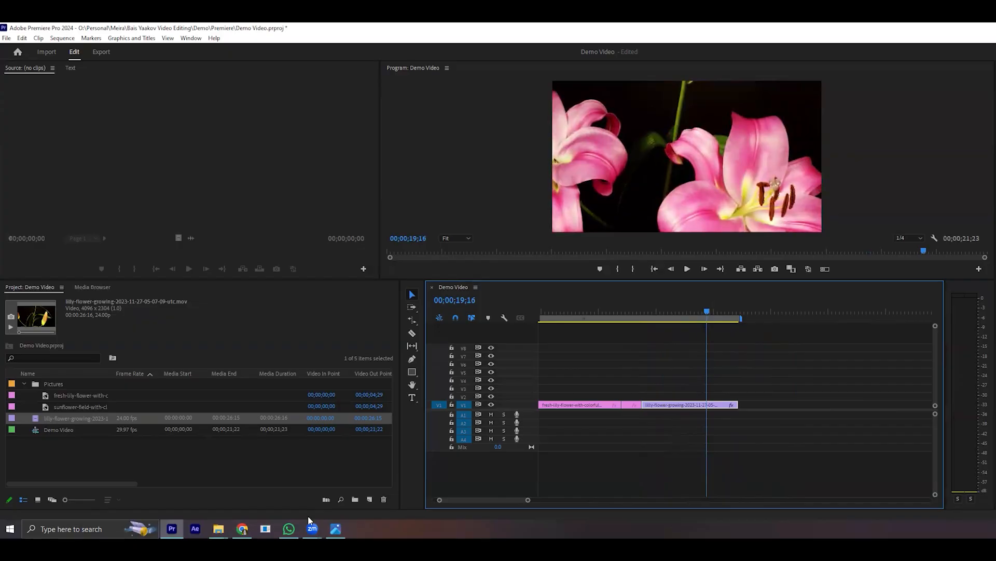
- Try the Hand tool by panning along the enlarged timeline, then return to an overview of all clips
{"action": "left_click", "coordinate": [413, 359]}
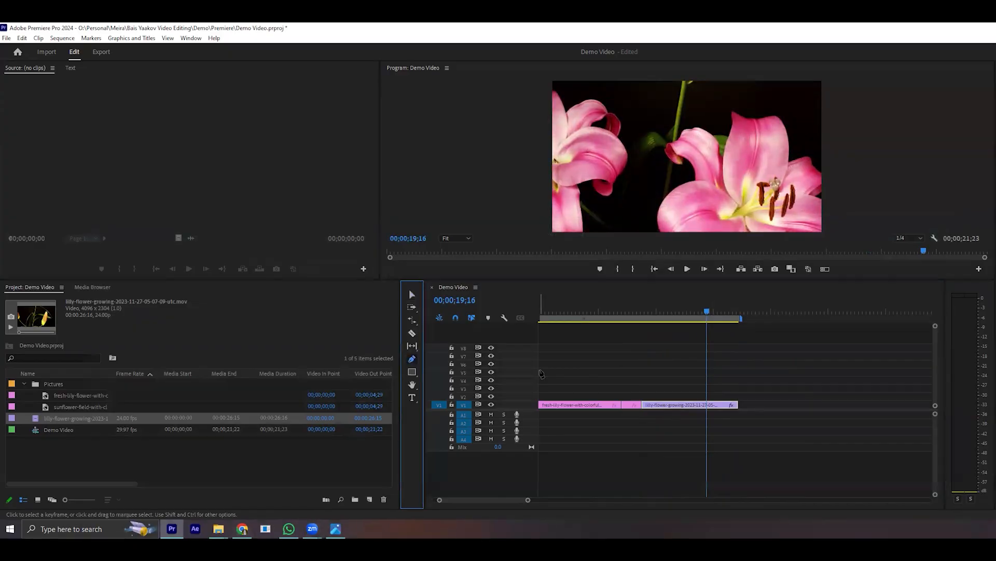
{"action": "left_click", "coordinate": [412, 373]}
{"action": "left_click_drag", "start_coordinate": [528, 502], "coordinate": [466, 500]}
{"action": "left_click_drag", "start_coordinate": [574, 418], "coordinate": [600, 438]}
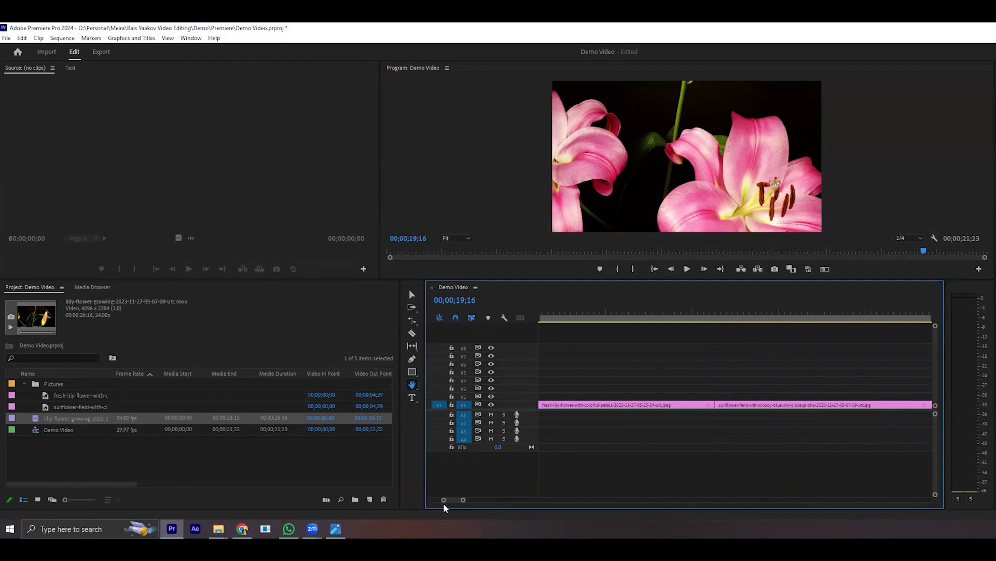
{"action": "left_click_drag", "start_coordinate": [464, 500], "coordinate": [592, 493]}
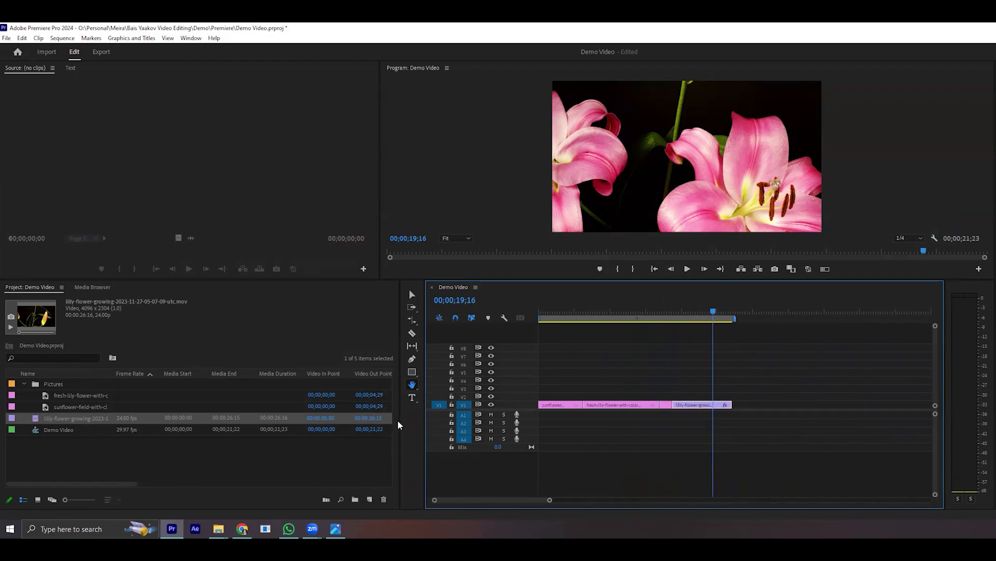
- Add a text box across the upper part of the lily frame at 19;16 reading "This video has flowers."
{"action": "left_click", "coordinate": [413, 397]}
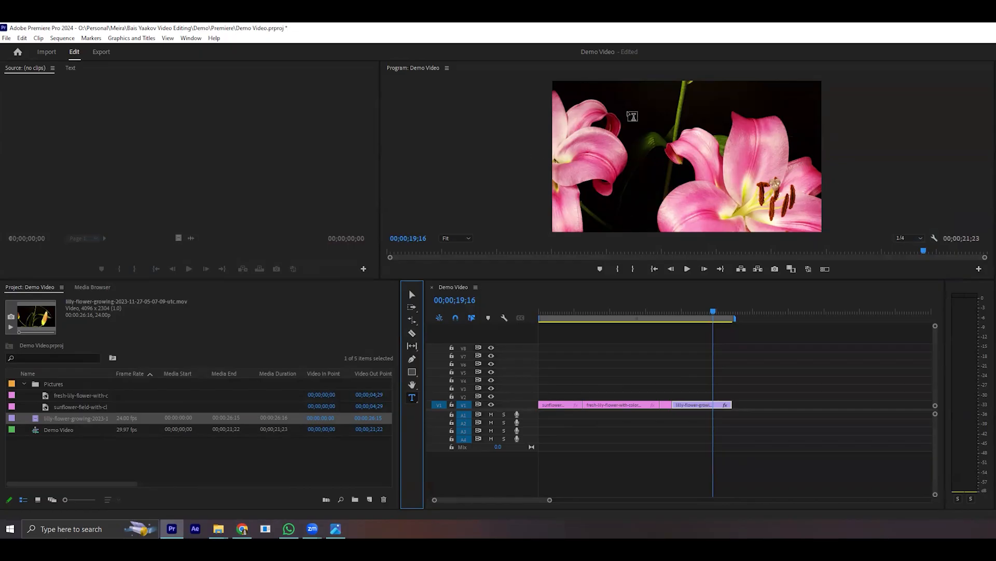
{"action": "left_click_drag", "start_coordinate": [572, 100], "coordinate": [769, 152]}
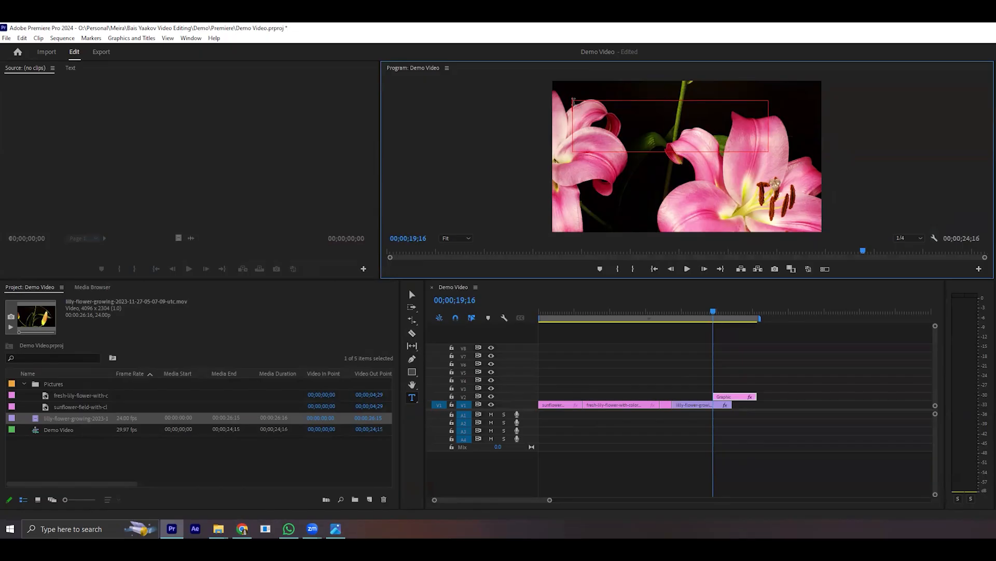
{"action": "type", "text": "This video hs"}
{"action": "key", "text": "BackSpace"}
{"action": "type", "text": "as "}
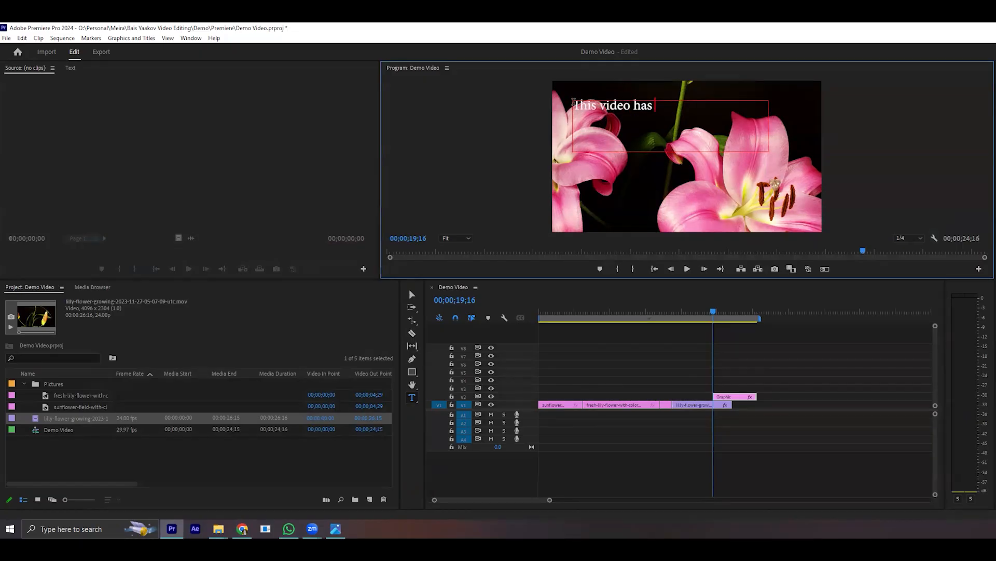
{"action": "type", "text": "flowers."}
- Move the text box slightly lower and to the right in the frame, and scrub to 21;05 to preview it
{"action": "left_click", "coordinate": [413, 294]}
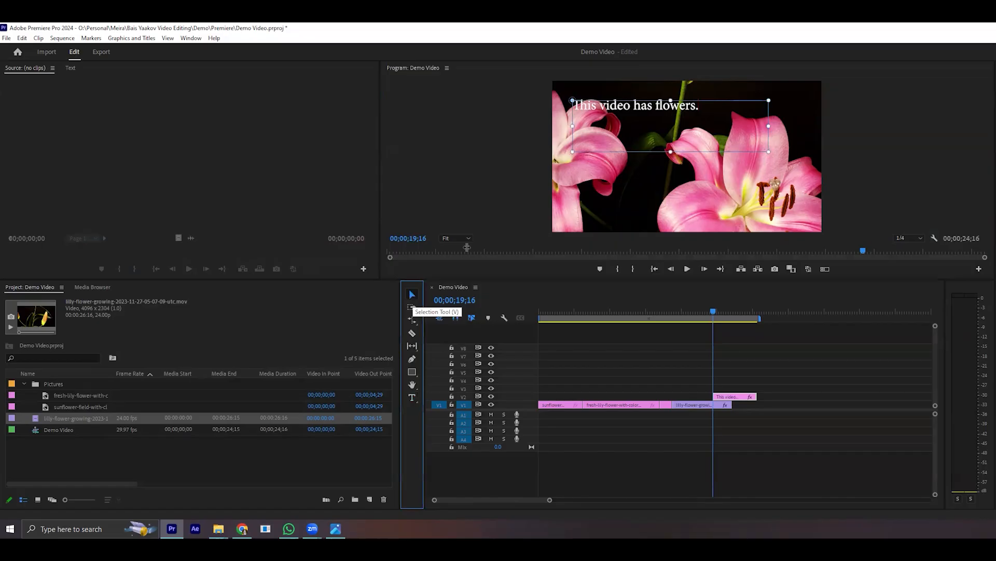
{"action": "left_click_drag", "start_coordinate": [652, 108], "coordinate": [705, 133]}
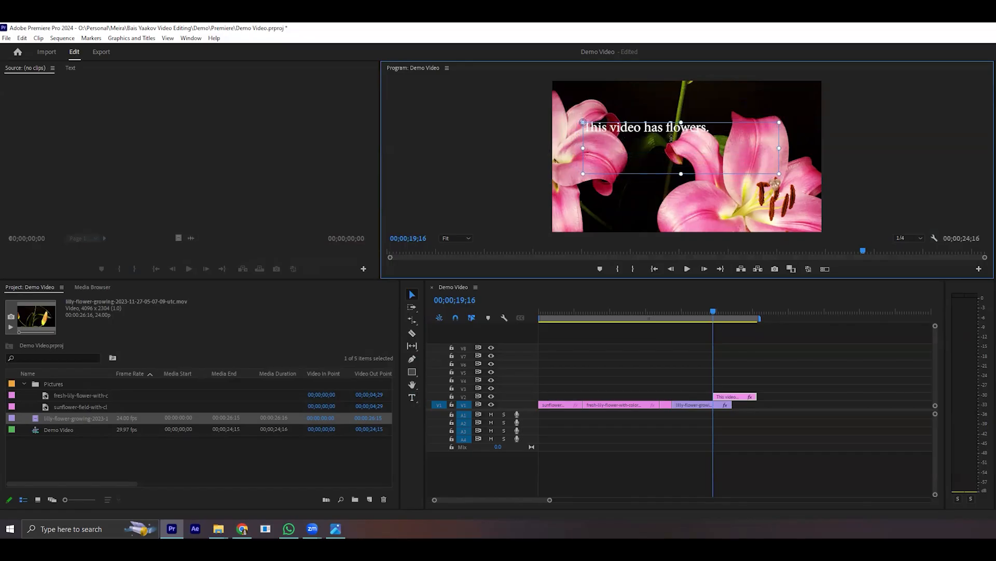
{"action": "left_click_drag", "start_coordinate": [549, 503], "coordinate": [538, 502]}
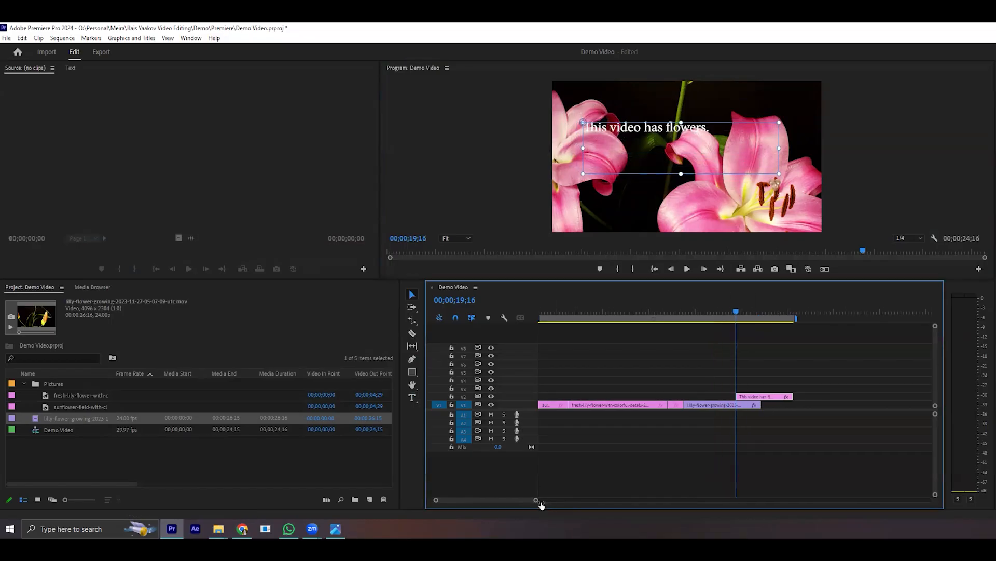
{"action": "left_click_drag", "start_coordinate": [768, 312], "coordinate": [754, 398]}
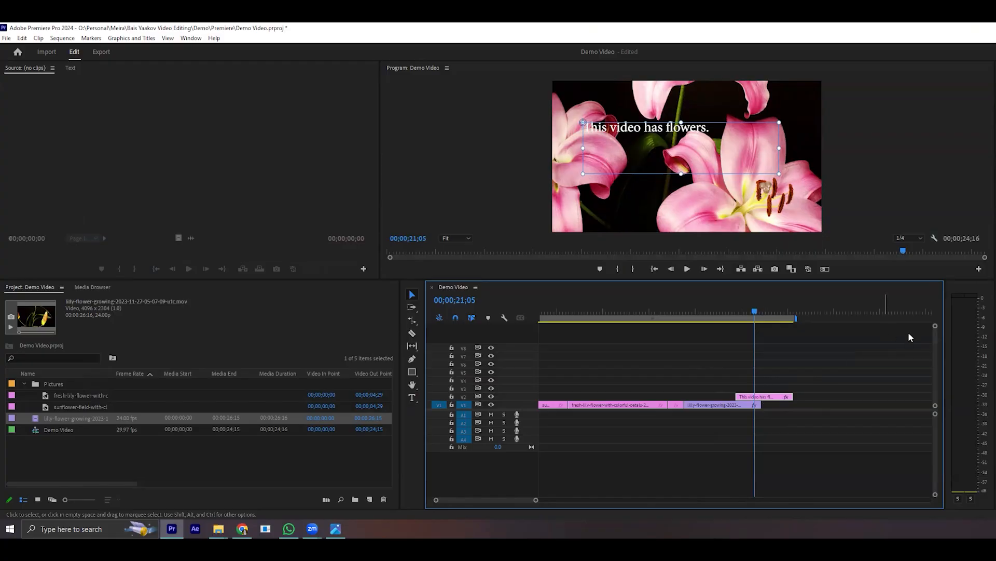
- Try the title clip on V1 after the lilly-flower-growing clip and preview it over black at 26;08
{"action": "left_click_drag", "start_coordinate": [934, 325], "coordinate": [934, 328]}
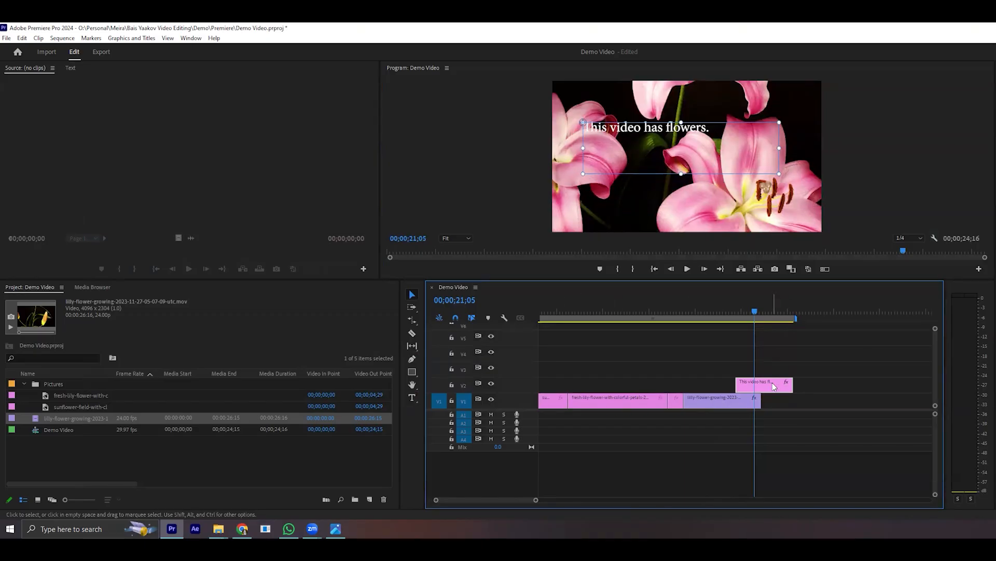
{"action": "left_click_drag", "start_coordinate": [754, 393], "coordinate": [805, 400]}
{"action": "left_click", "coordinate": [782, 310]}
{"action": "left_click_drag", "start_coordinate": [792, 321], "coordinate": [815, 323]}
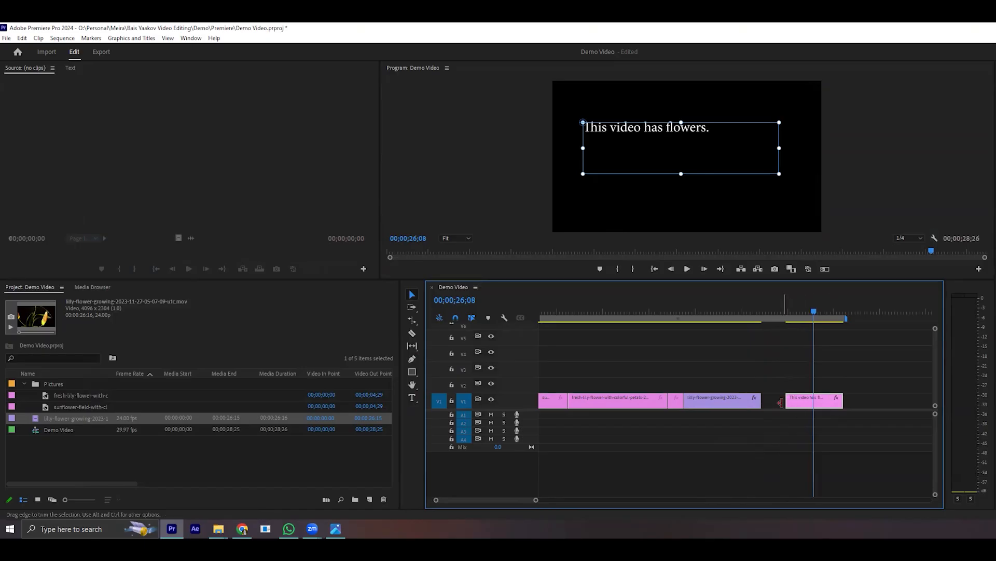
- Place the title clip on V2 directly above the lilly-flower-growing clip, match its length and preview it at 18;22
{"action": "left_click_drag", "start_coordinate": [817, 408], "coordinate": [683, 385]}
{"action": "left_click", "coordinate": [727, 311]}
{"action": "mouse_move", "coordinate": [706, 391]}
{"action": "left_mouse_down"}
{"action": "mouse_move", "coordinate": [716, 378]}
{"action": "mouse_move", "coordinate": [716, 387]}
{"action": "left_mouse_up"}
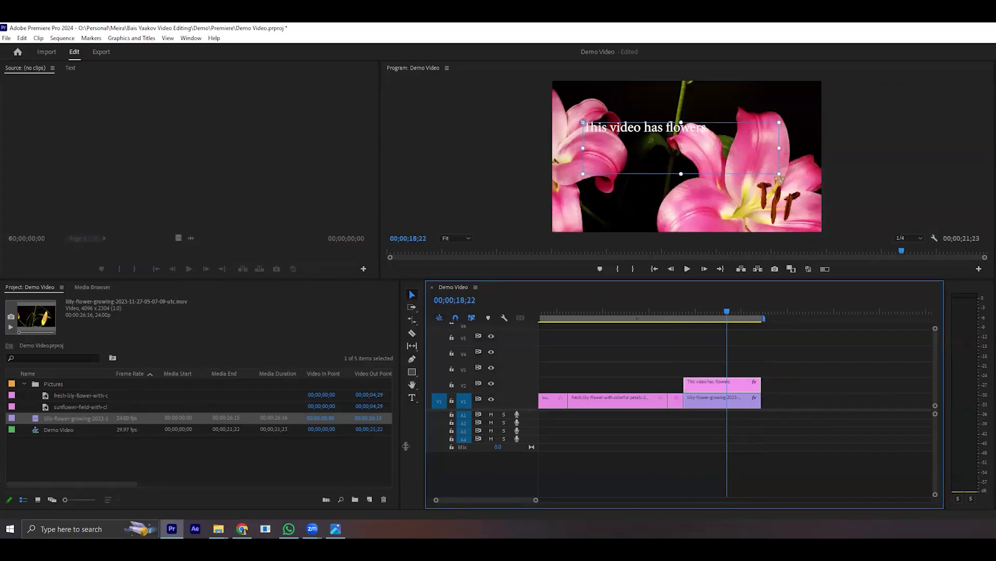
{"action": "left_click", "coordinate": [407, 282]}
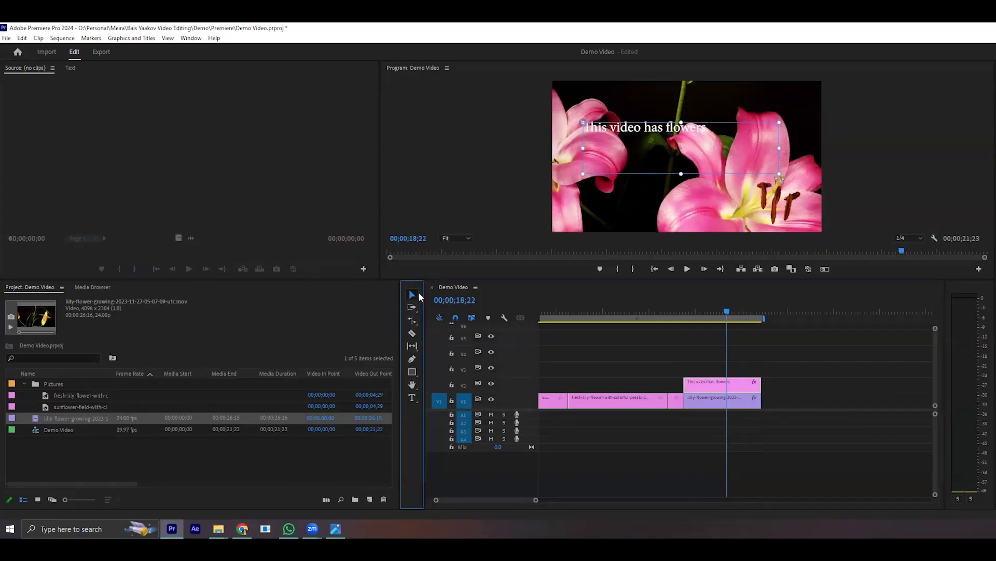
{"action": "left_click", "coordinate": [681, 459]}
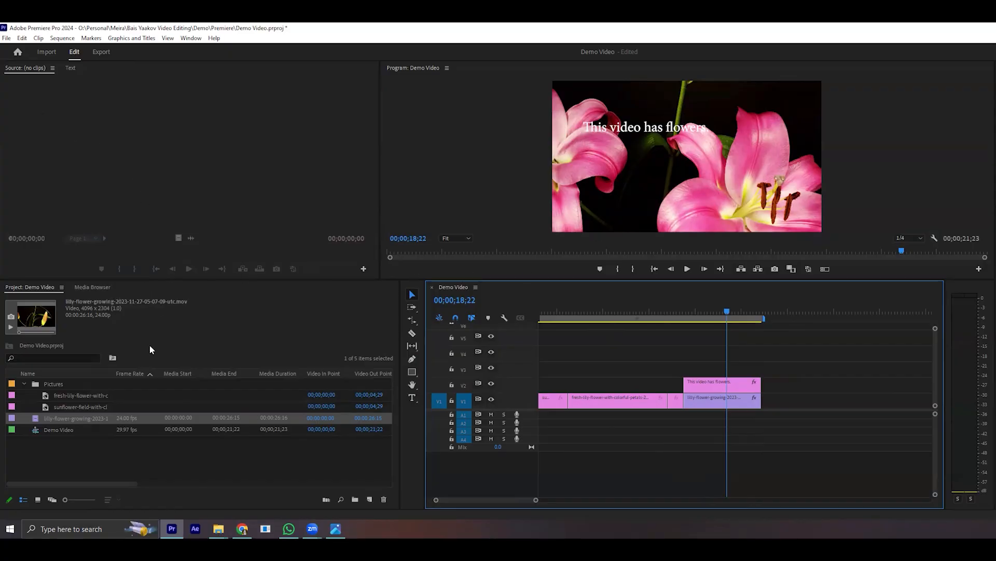
- Look through the graphics text list and the media browser, then return to the project items and source monitor
{"action": "left_click", "coordinate": [135, 288]}
{"action": "left_click", "coordinate": [126, 142]}
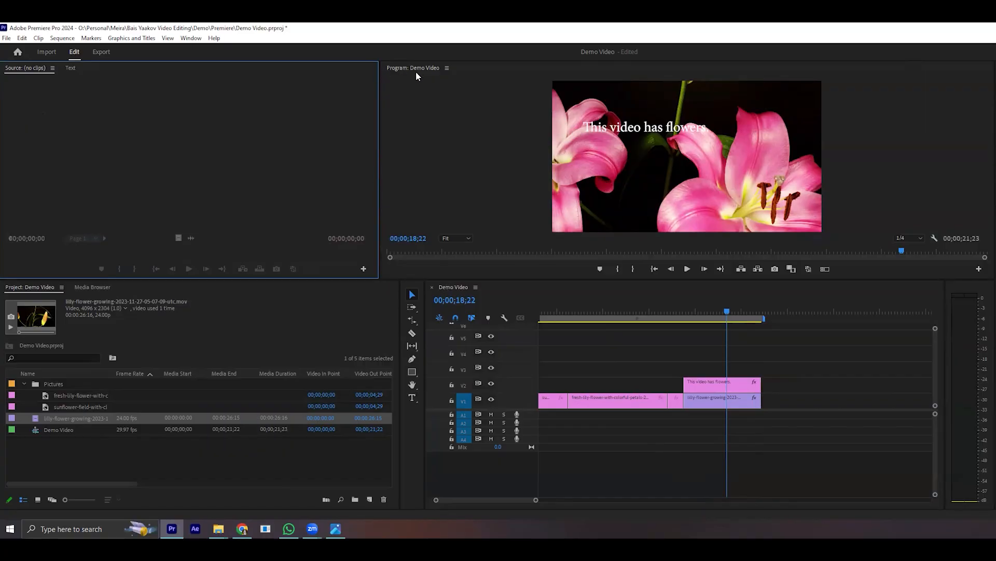
{"action": "left_click", "coordinate": [70, 68]}
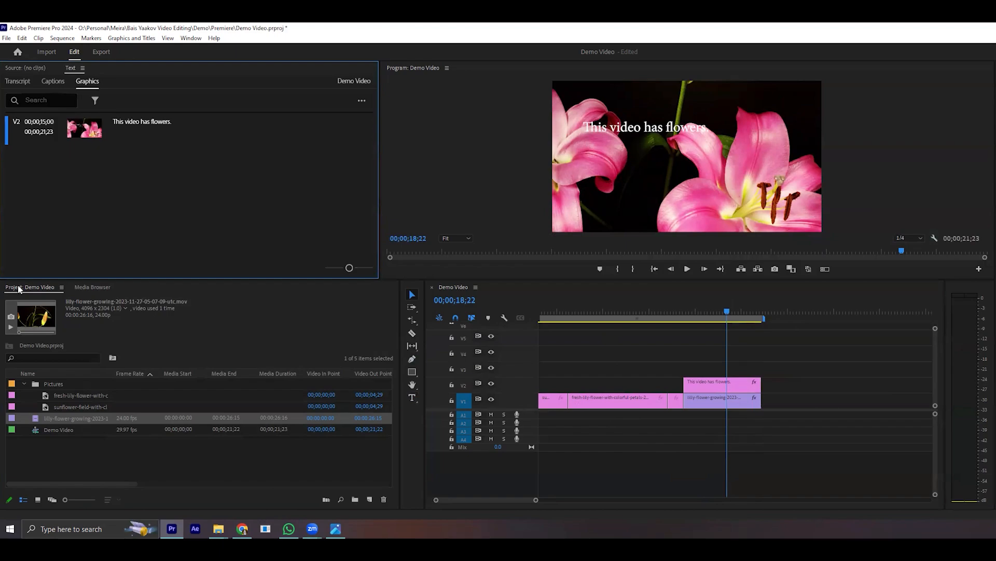
{"action": "left_click", "coordinate": [89, 288]}
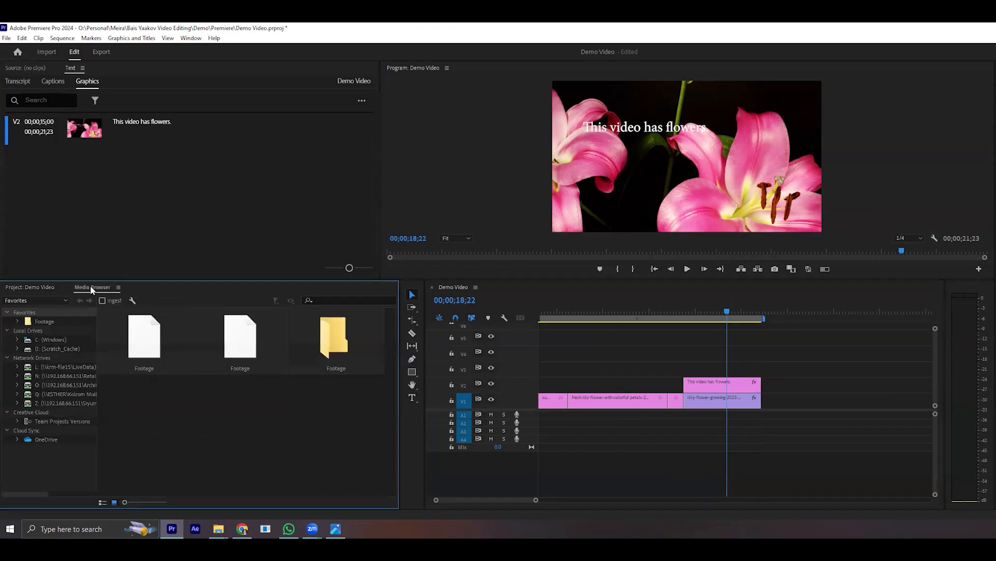
{"action": "left_click", "coordinate": [32, 289]}
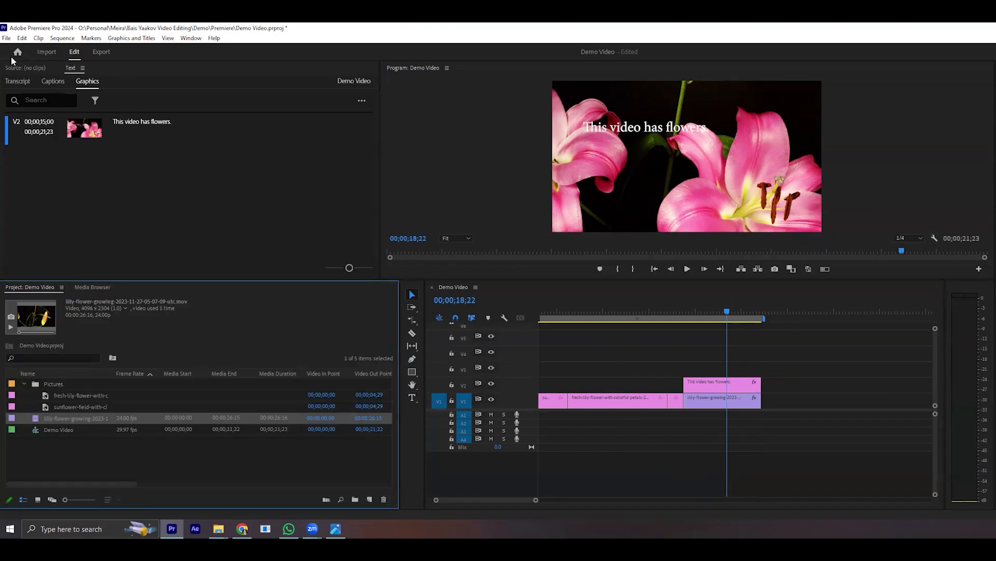
{"action": "left_click", "coordinate": [34, 68]}
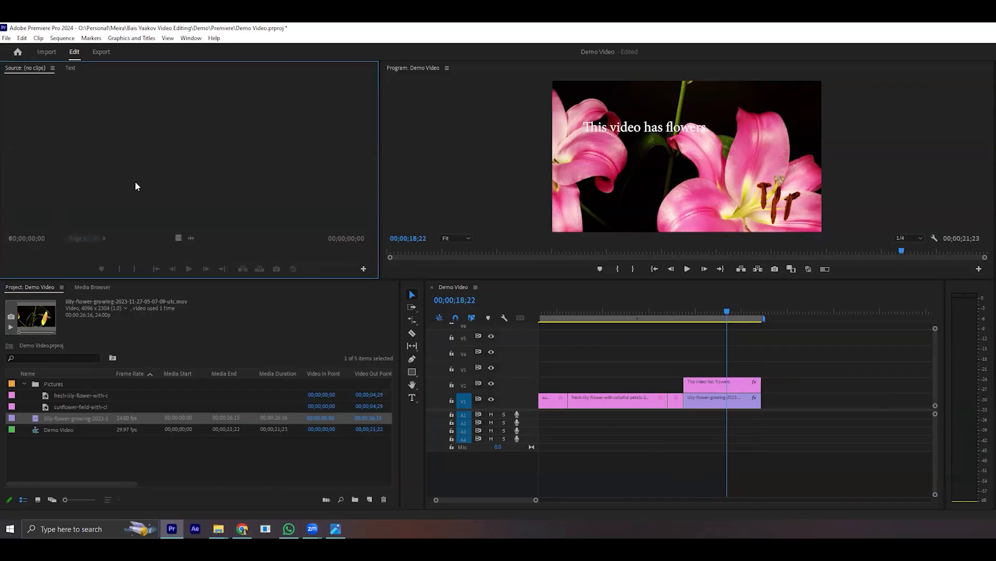
- Add Effect Controls and Effects to the workspace
{"action": "left_click", "coordinate": [192, 39]}
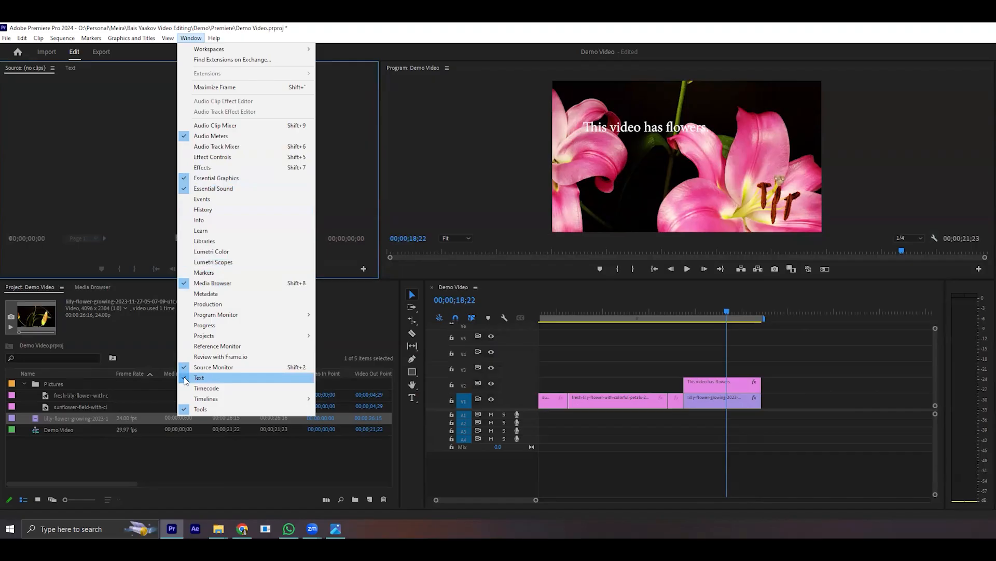
{"action": "left_click", "coordinate": [186, 161]}
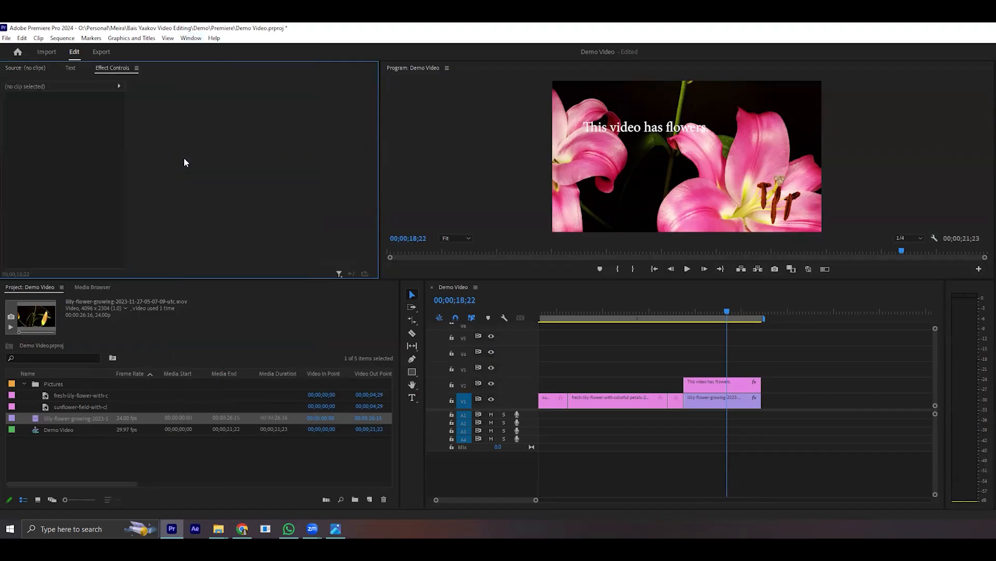
{"action": "left_click", "coordinate": [193, 39]}
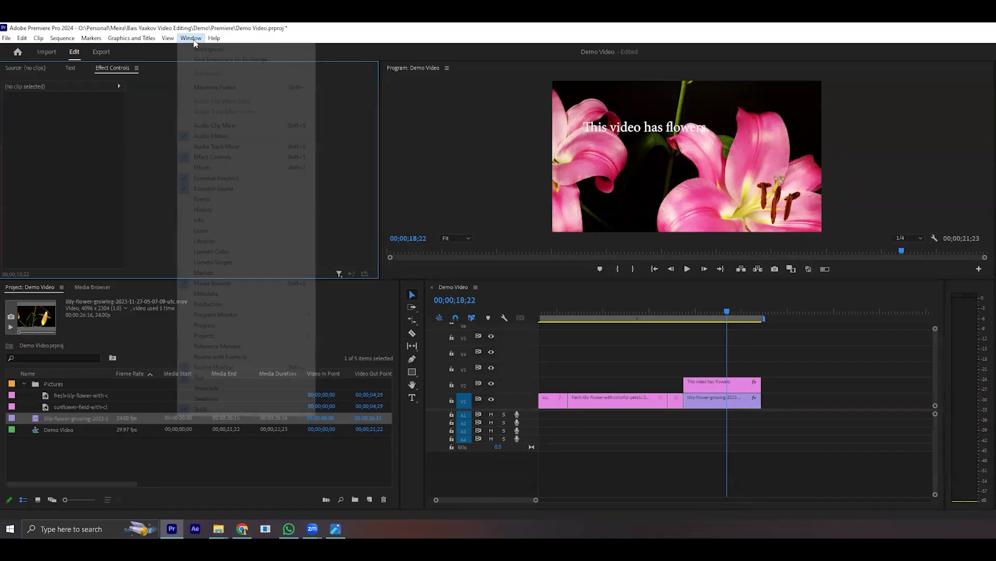
{"action": "left_click", "coordinate": [195, 168]}
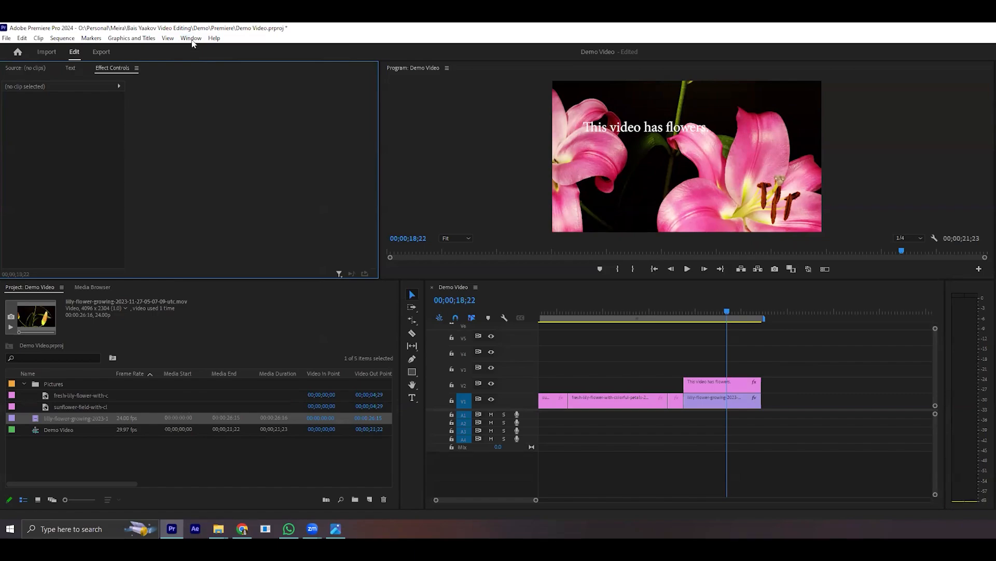
{"action": "left_click", "coordinate": [167, 37]}
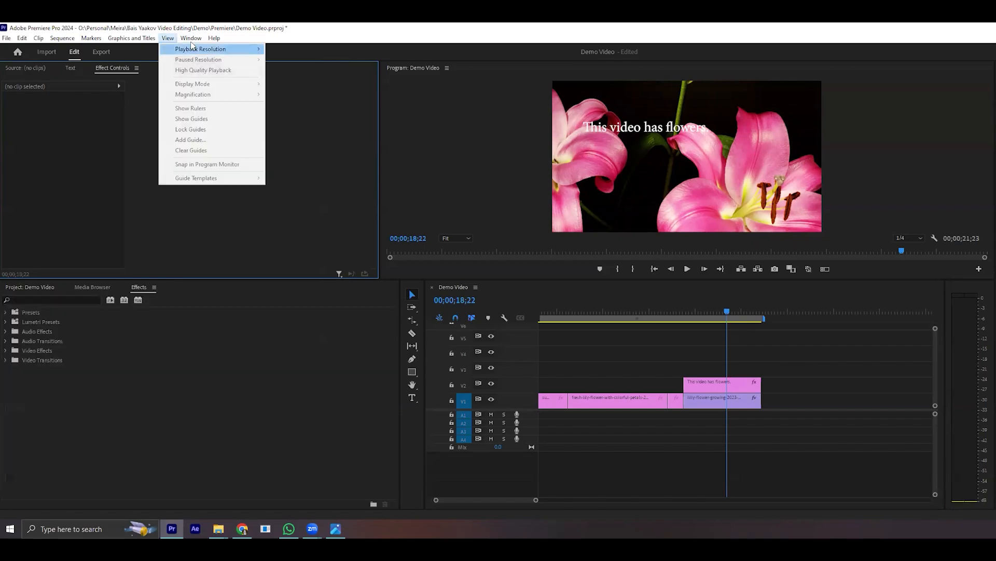
{"action": "mouse_move", "coordinate": [191, 38]}
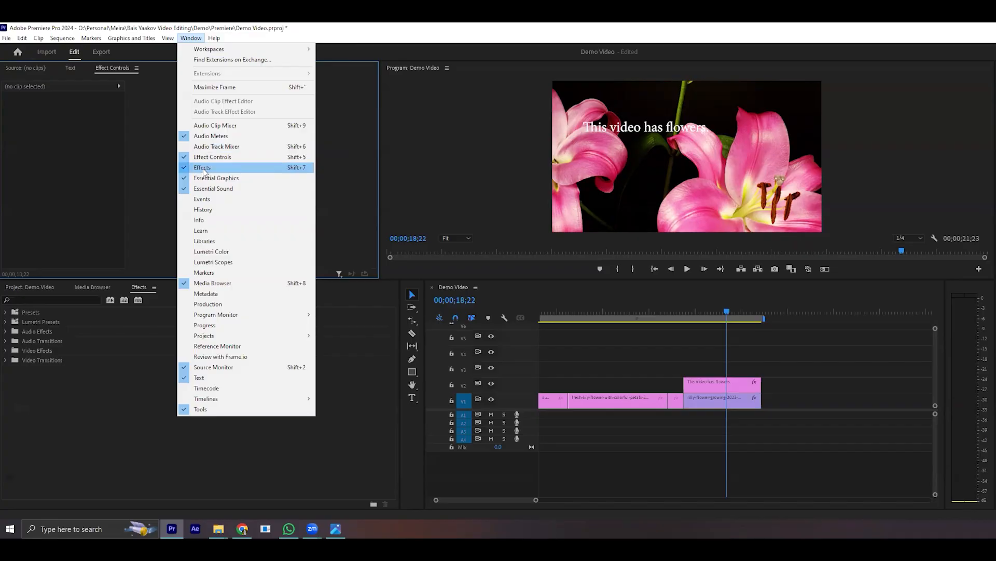
{"action": "left_click", "coordinate": [110, 371]}
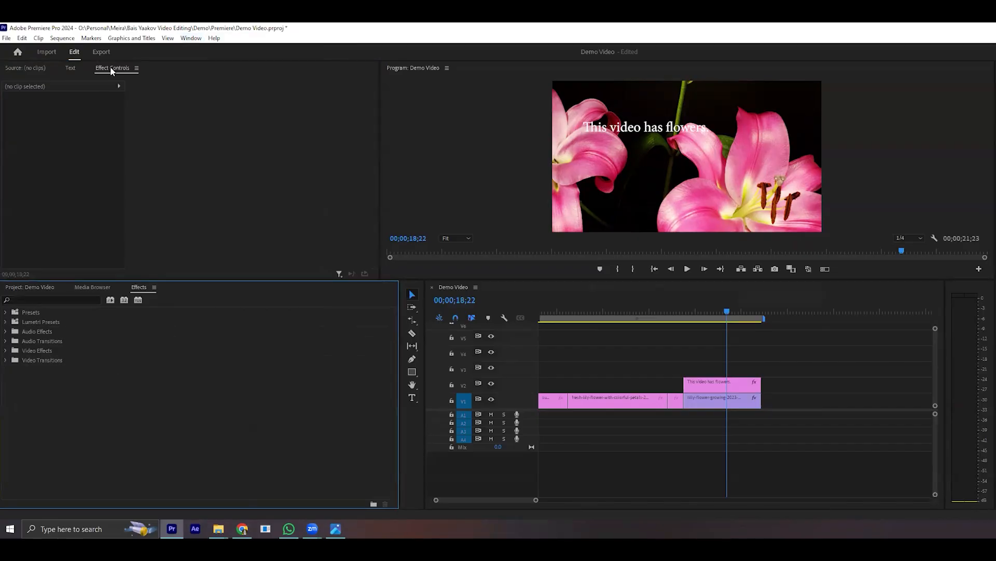
- Display the sunflower clip's effect settings at 3;17 and widen their property column, with the timeline enlarged
{"action": "left_click", "coordinate": [551, 311]}
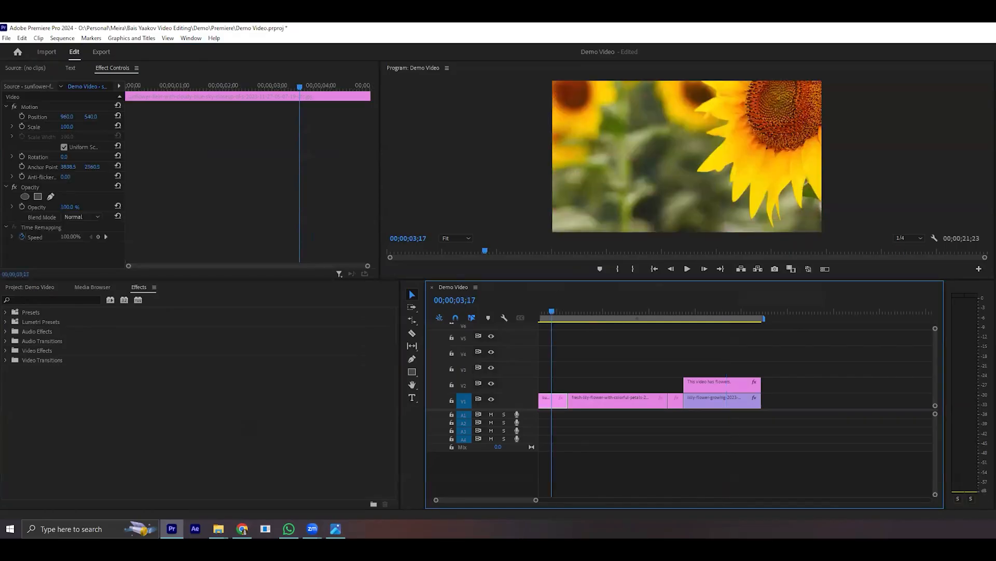
{"action": "mouse_move", "coordinate": [536, 500]}
{"action": "left_mouse_down"}
{"action": "mouse_move", "coordinate": [547, 501]}
{"action": "mouse_move", "coordinate": [525, 500]}
{"action": "left_mouse_up"}
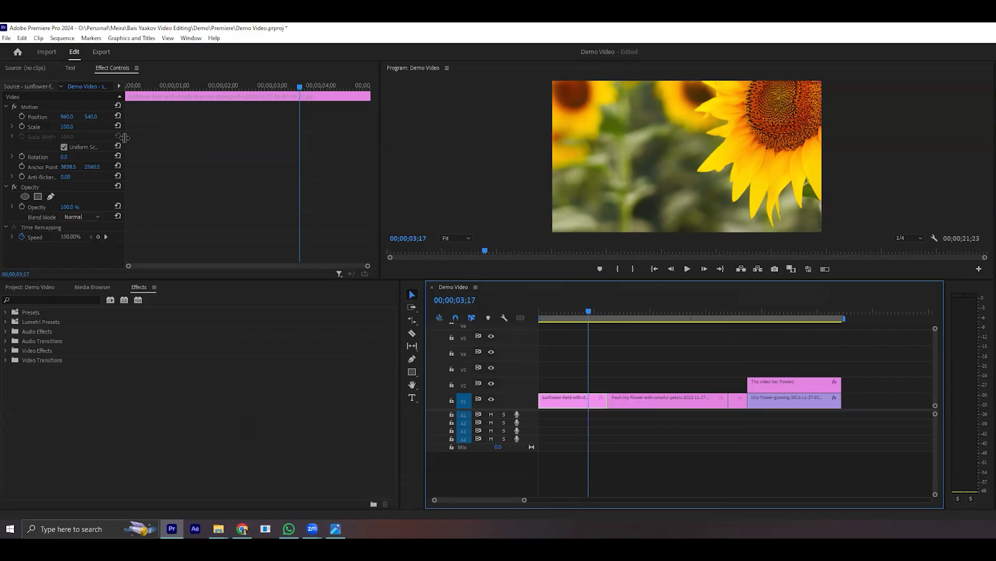
{"action": "left_click_drag", "start_coordinate": [125, 137], "coordinate": [277, 161]}
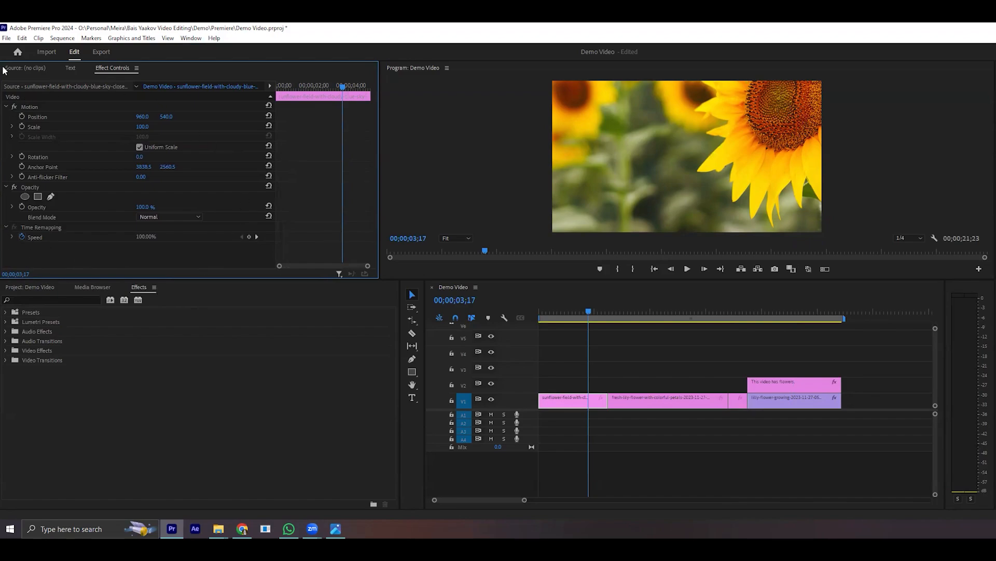
- Collapse and expand the sunflower clip's effect groups, leaving Motion expanded with Opacity and Time Remapping collapsed
{"action": "left_click", "coordinate": [7, 106]}
{"action": "left_click", "coordinate": [6, 117]}
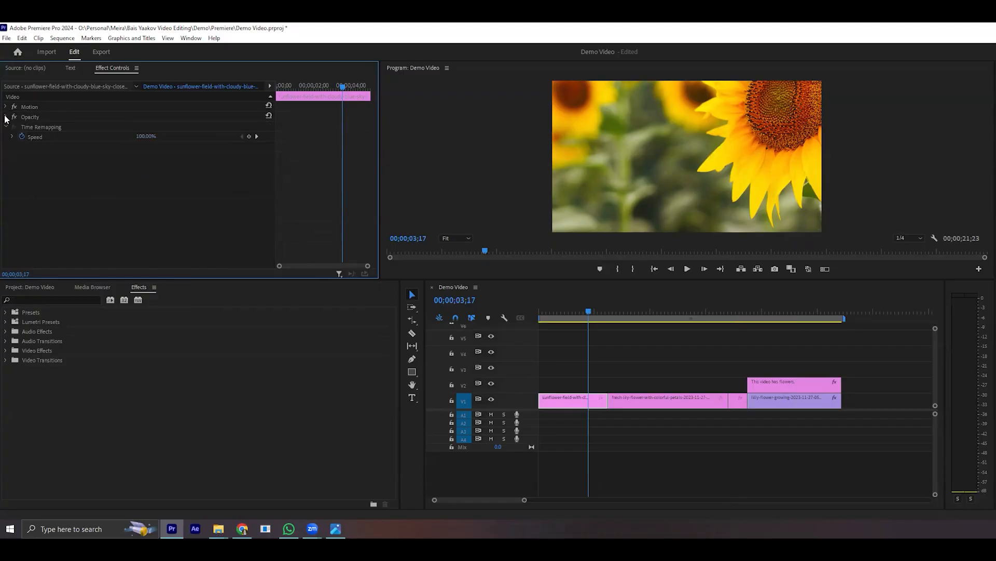
{"action": "left_click", "coordinate": [7, 107]}
{"action": "left_click", "coordinate": [6, 107]}
{"action": "left_click", "coordinate": [6, 107]}
{"action": "left_click", "coordinate": [6, 107]}
{"action": "left_click", "coordinate": [5, 117]}
{"action": "left_click", "coordinate": [6, 117]}
{"action": "left_click", "coordinate": [5, 127]}
{"action": "left_click", "coordinate": [6, 127]}
{"action": "left_click", "coordinate": [5, 127]}
{"action": "left_click", "coordinate": [5, 107]}
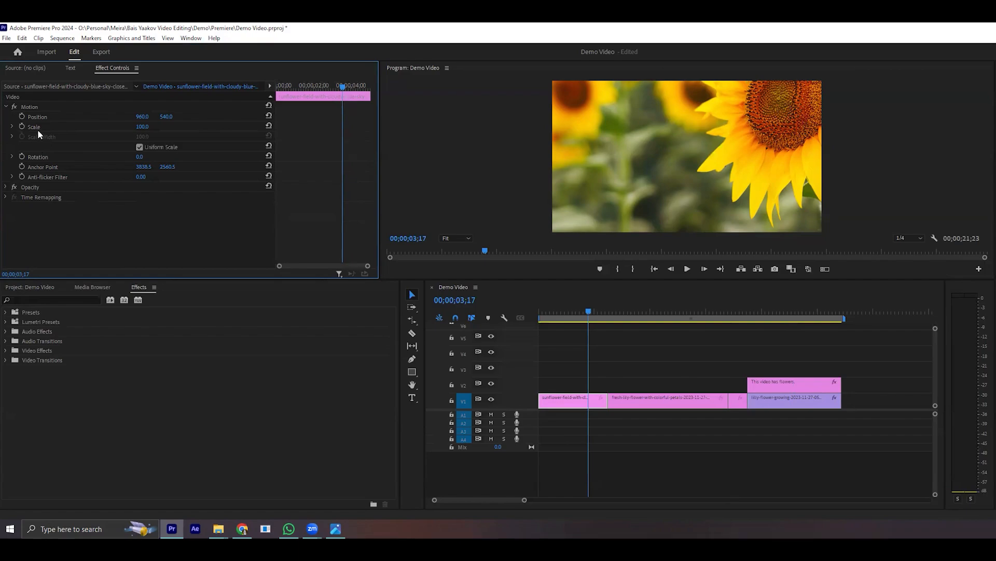
- Move the playhead to 1;21 and reduce the sunflower clip's scale to 29
{"action": "left_click", "coordinate": [575, 398]}
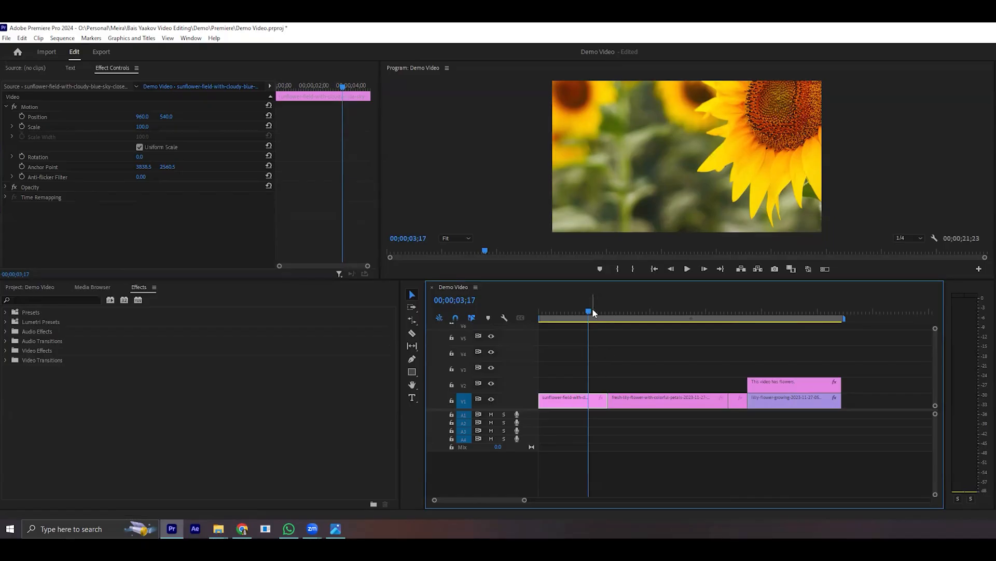
{"action": "left_click_drag", "start_coordinate": [588, 312], "coordinate": [563, 340]}
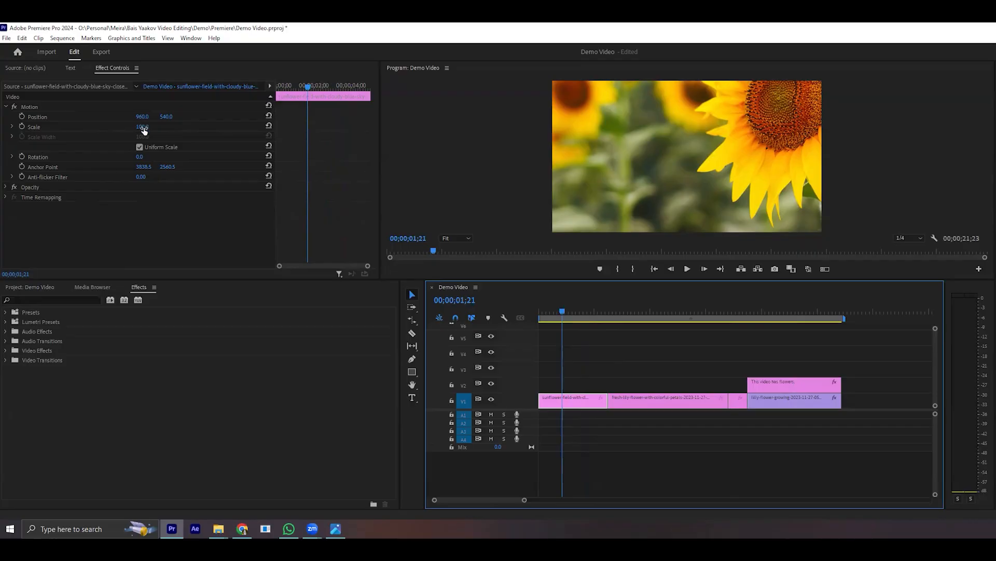
{"action": "left_click_drag", "start_coordinate": [145, 131], "coordinate": [109, 131]}
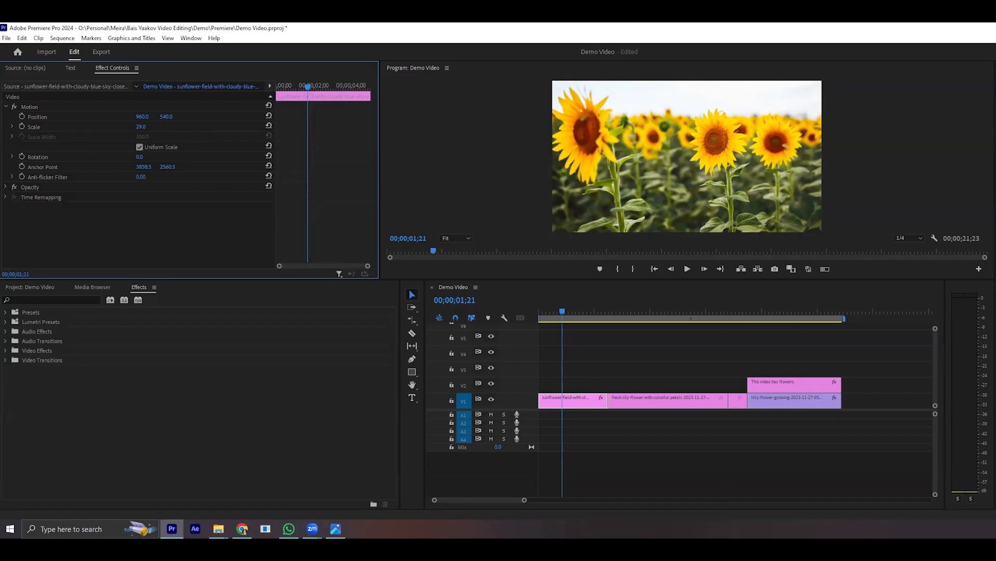
- Try scale values of 10 and 38 on the sunflower clip, then set its scale to 26
{"action": "mouse_move", "coordinate": [141, 127]}
{"action": "left_mouse_down"}
{"action": "mouse_move", "coordinate": [158, 127]}
{"action": "mouse_move", "coordinate": [141, 126]}
{"action": "left_mouse_up"}
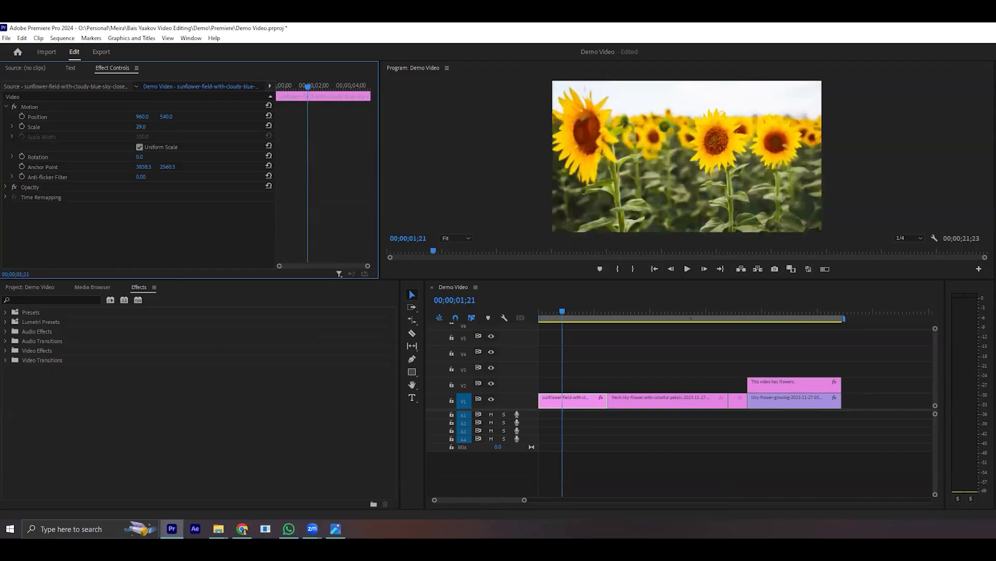
{"action": "left_click", "coordinate": [142, 126]}
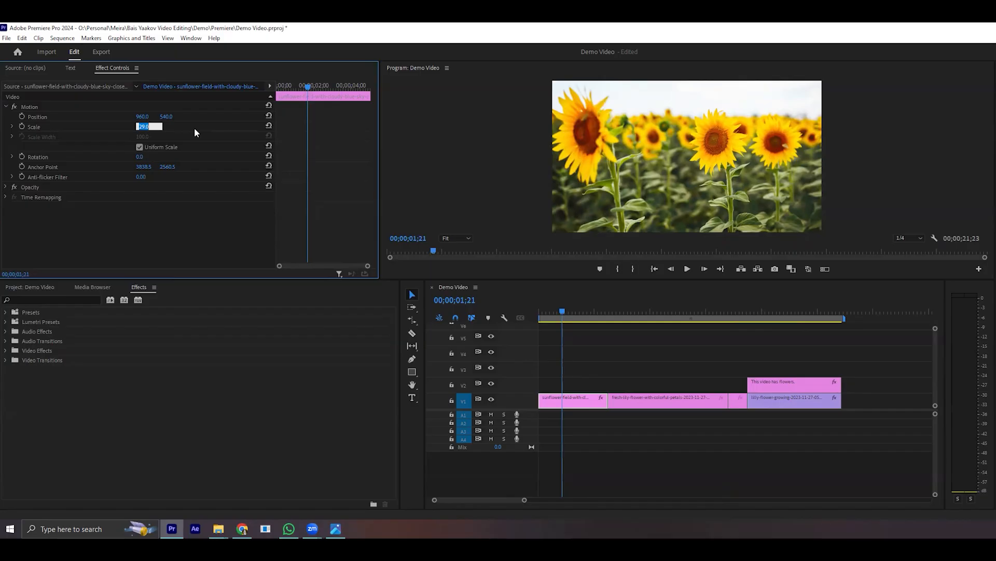
{"action": "type", "text": "10"}
{"action": "key", "text": "Return"}
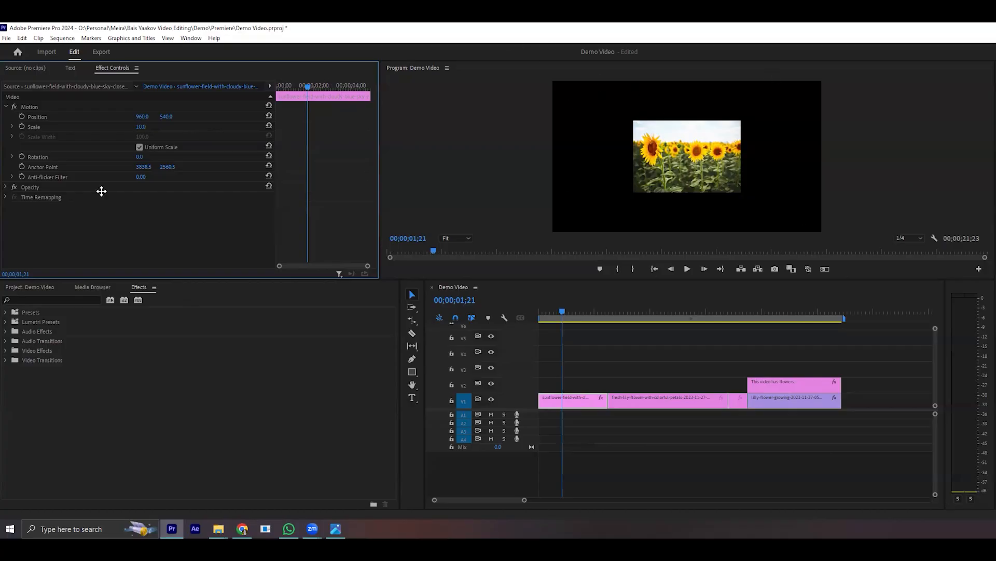
{"action": "left_click", "coordinate": [141, 126]}
{"action": "type", "text": "38"}
{"action": "key", "text": "Return"}
{"action": "left_click_drag", "start_coordinate": [141, 127], "coordinate": [134, 127]}
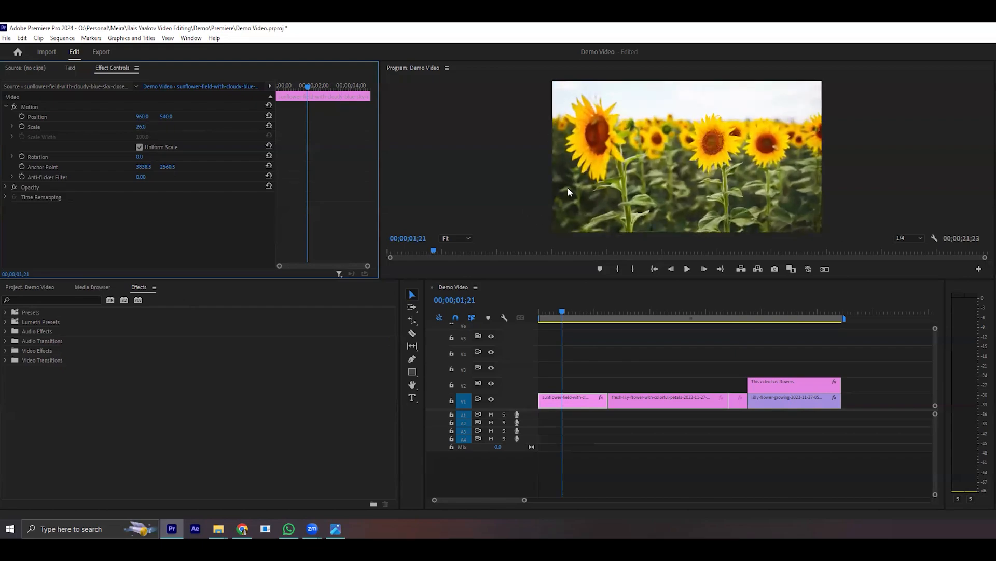
- Reposition the sunflower clip in the frame to 935, 570
{"action": "left_click_drag", "start_coordinate": [166, 117], "coordinate": [333, 117]}
{"action": "left_click_drag", "start_coordinate": [166, 117], "coordinate": [33, 116]}
{"action": "mouse_move", "coordinate": [139, 117]}
{"action": "left_mouse_down"}
{"action": "mouse_move", "coordinate": [171, 117]}
{"action": "mouse_move", "coordinate": [57, 117]}
{"action": "mouse_move", "coordinate": [187, 117]}
{"action": "mouse_move", "coordinate": [51, 117]}
{"action": "mouse_move", "coordinate": [208, 119]}
{"action": "mouse_move", "coordinate": [39, 119]}
{"action": "mouse_move", "coordinate": [151, 119]}
{"action": "left_mouse_up"}
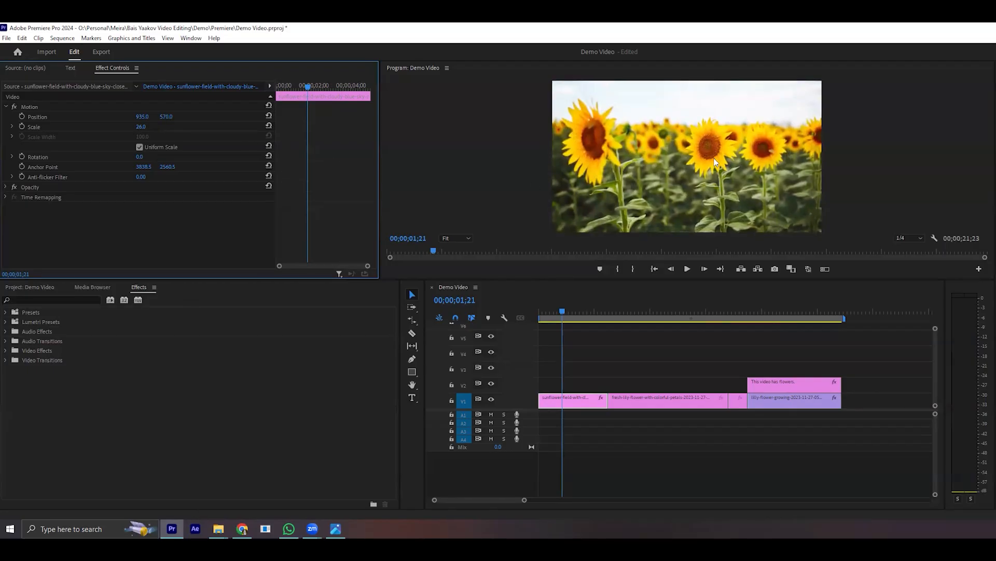
- Enlarge the sunflower clip to scale 49 and reposition it to 578, 694
{"action": "left_click_drag", "start_coordinate": [147, 131], "coordinate": [264, 118]}
{"action": "left_click_drag", "start_coordinate": [143, 116], "coordinate": [100, 117]}
{"action": "left_click_drag", "start_coordinate": [177, 119], "coordinate": [159, 119]}
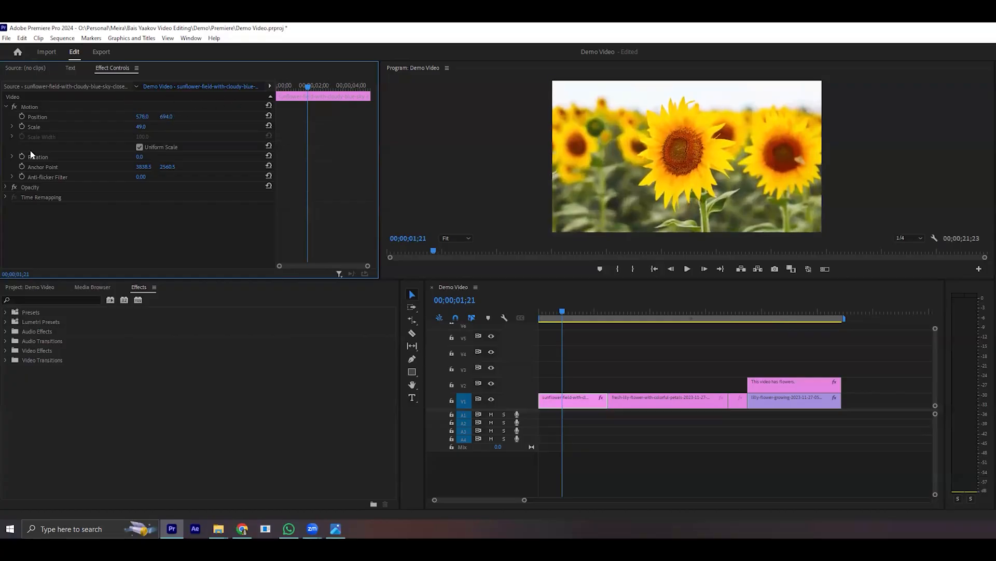
- Try rotating the sunflower clip, then set its rotation back to 0
{"action": "mouse_move", "coordinate": [139, 157]}
{"action": "left_mouse_down"}
{"action": "mouse_move", "coordinate": [164, 157]}
{"action": "mouse_move", "coordinate": [138, 158]}
{"action": "left_mouse_up"}
{"action": "left_click", "coordinate": [141, 156]}
{"action": "type", "text": "0"}
{"action": "key", "text": "Return"}
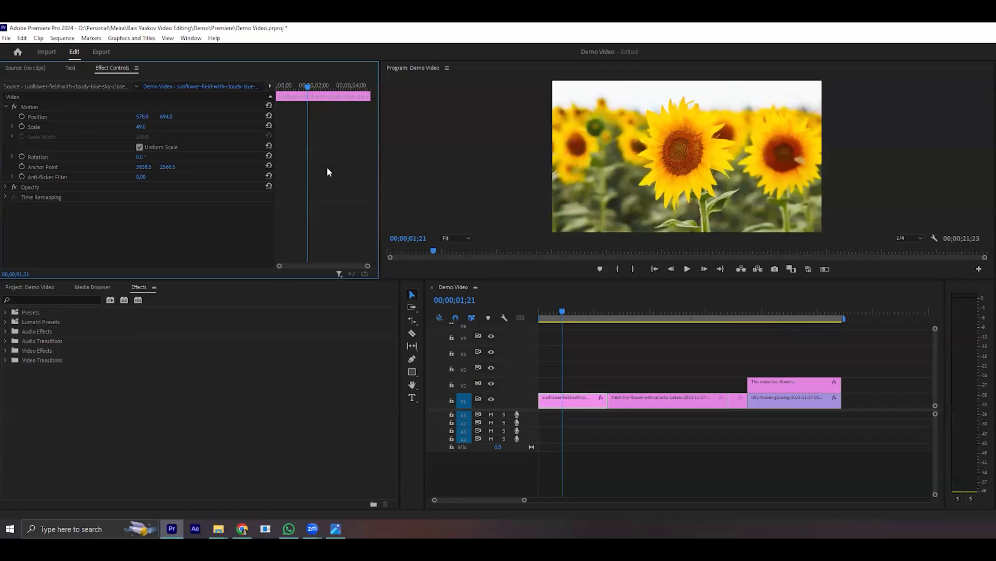
- Reset the sunflower clip's position and scale to their defaults, then undo both resets
{"action": "left_click", "coordinate": [269, 116]}
{"action": "left_click", "coordinate": [269, 127]}
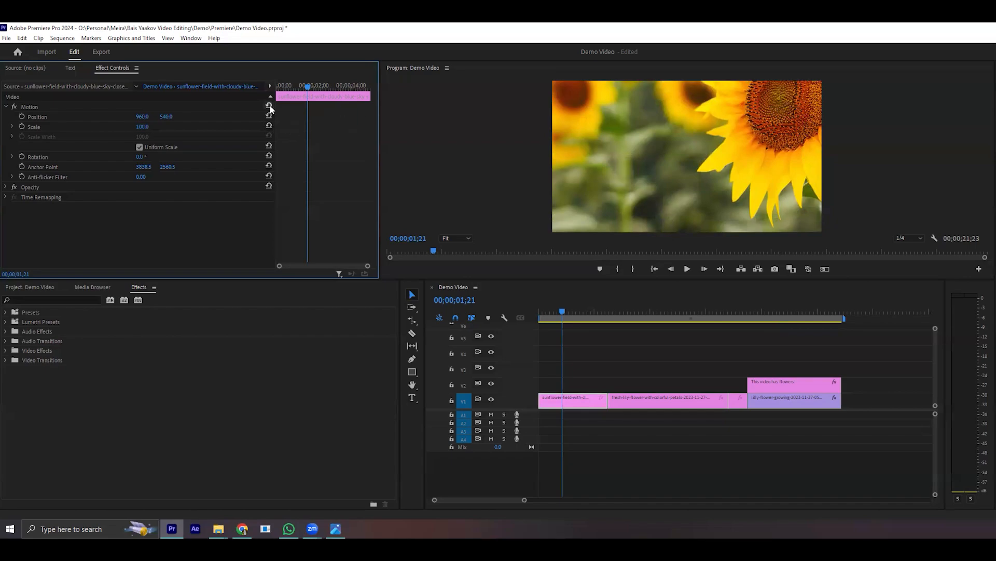
{"action": "key", "text": "ctrl+z"}
{"action": "key", "text": "ctrl+z"}
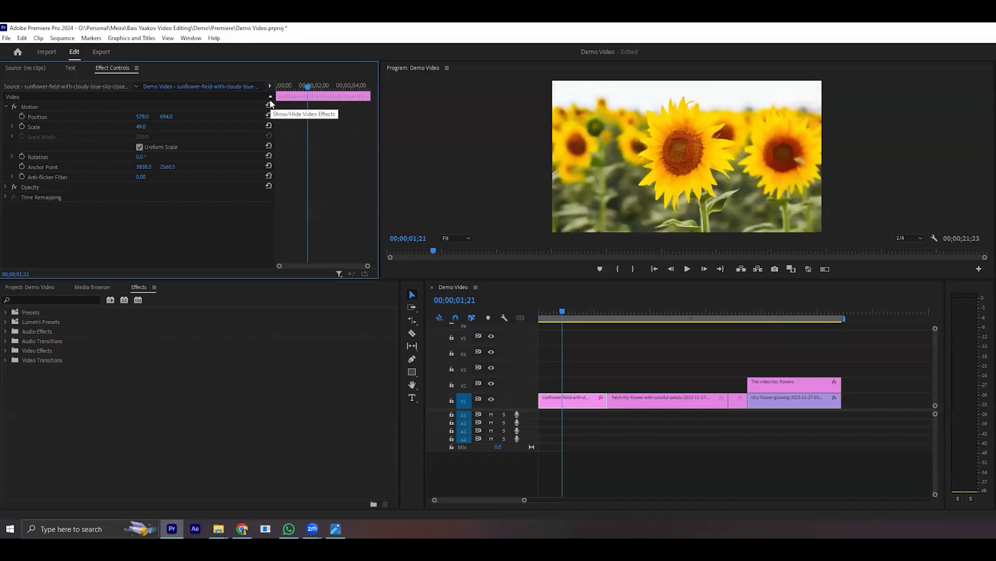
{"action": "left_click", "coordinate": [36, 166]}
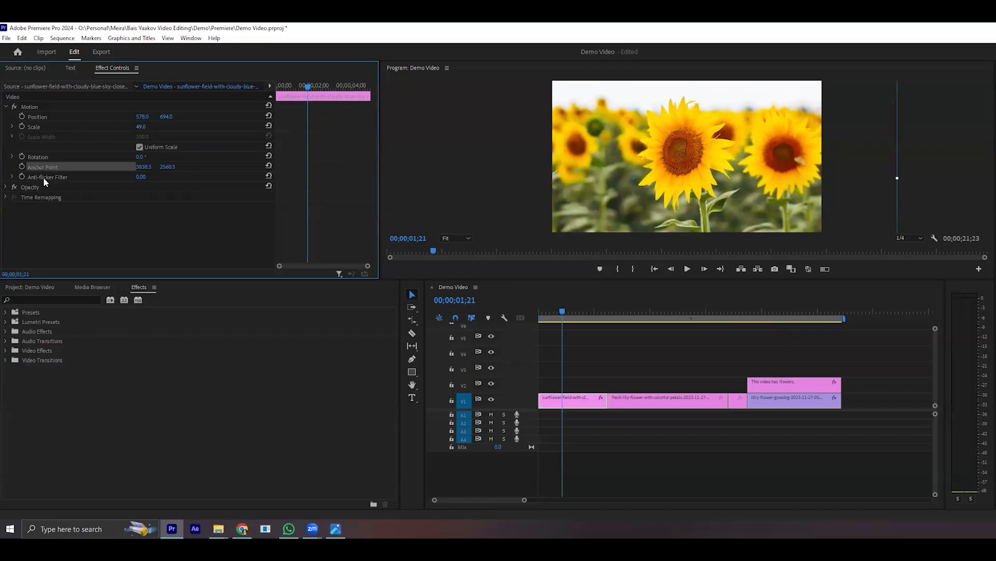
{"action": "left_click", "coordinate": [58, 157]}
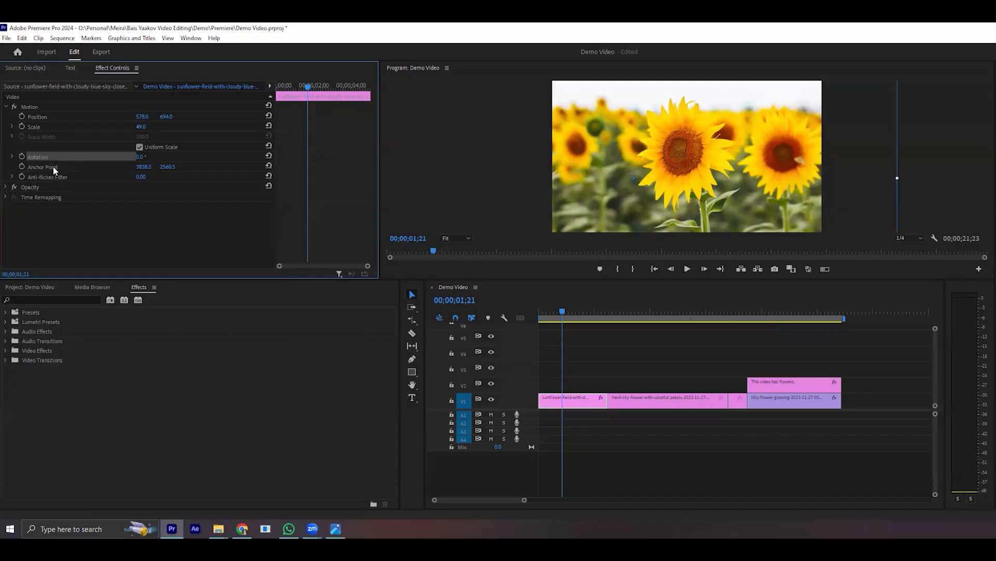
{"action": "left_click", "coordinate": [54, 169]}
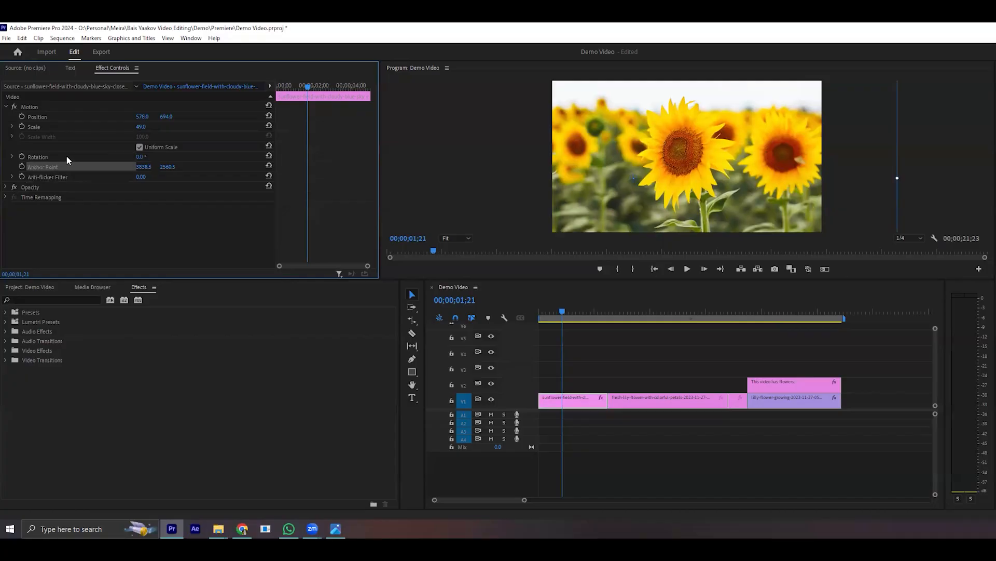
{"action": "left_click", "coordinate": [67, 157]}
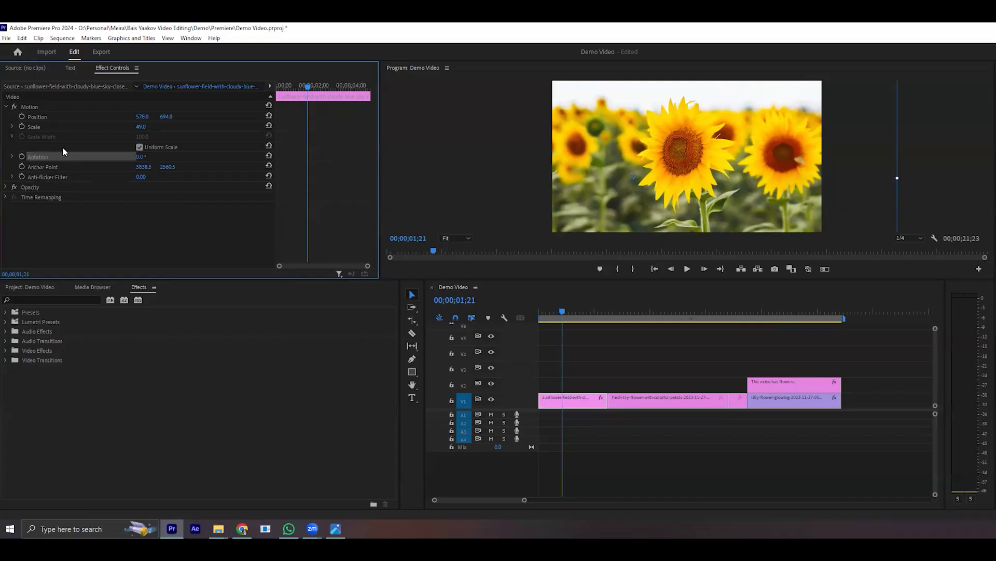
- Turn off Uniform Scale for the sunflower clip, then turn it back on
{"action": "left_click", "coordinate": [139, 148]}
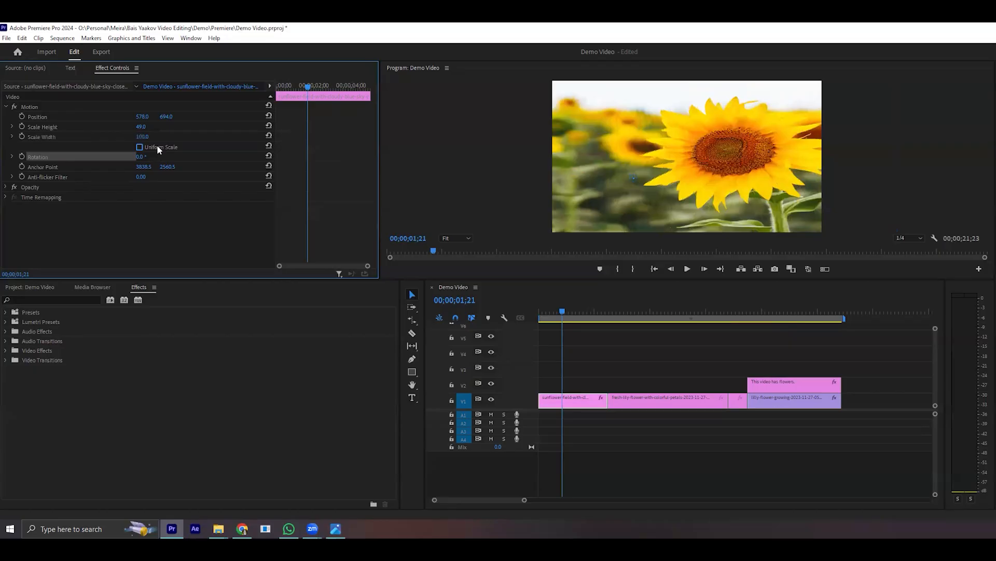
{"action": "left_click", "coordinate": [140, 148]}
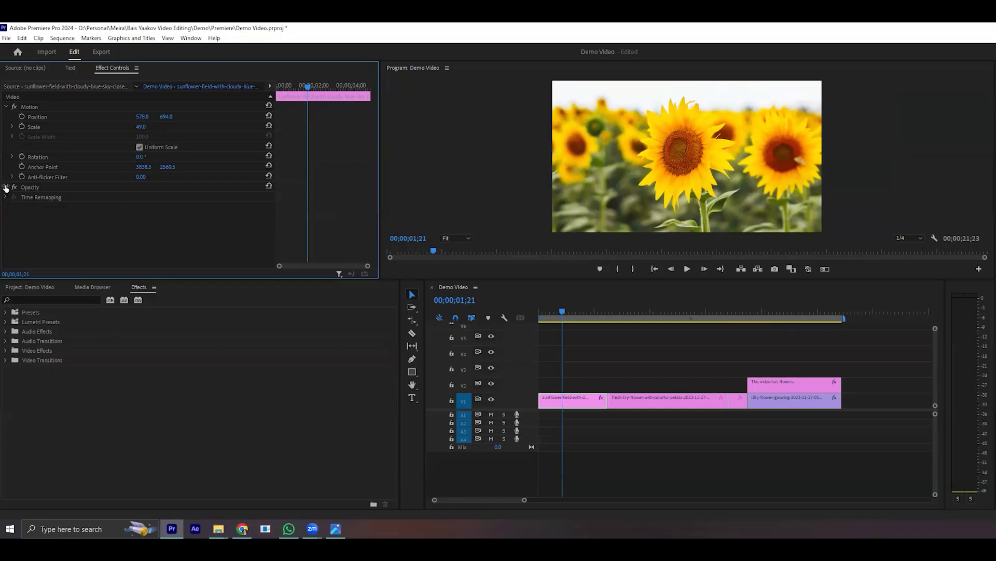
- Expand the sunflower clip's Opacity settings and set its opacity to 50%
{"action": "left_click", "coordinate": [5, 188]}
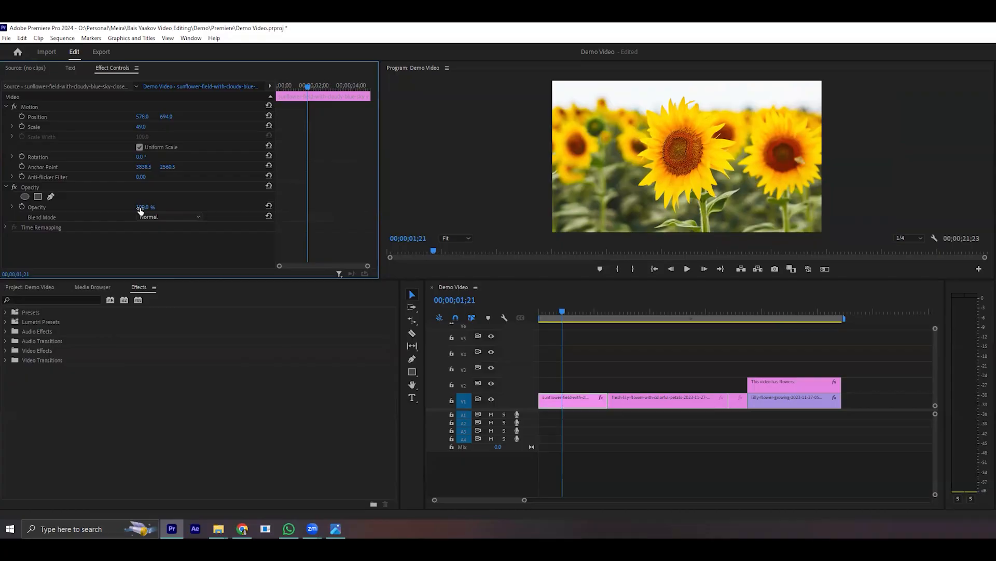
{"action": "left_click_drag", "start_coordinate": [140, 209], "coordinate": [141, 208]}
{"action": "left_click", "coordinate": [148, 208]}
{"action": "type", "text": "50"}
{"action": "key", "text": "Return"}
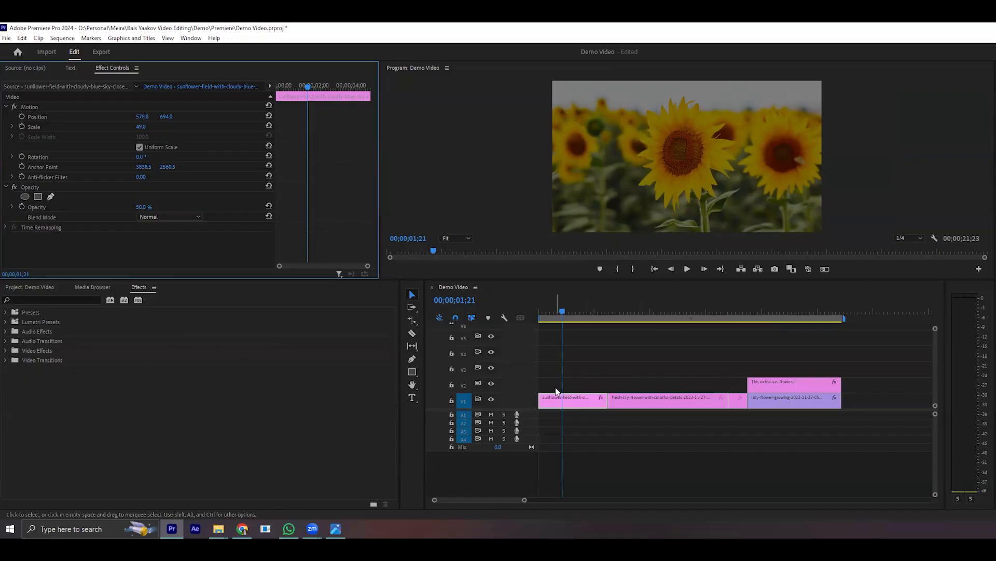
- Move the sunflower clip up to track V2 and slide the lily petals clip beneath it to the sequence start on V1
{"action": "left_click_drag", "start_coordinate": [558, 401], "coordinate": [563, 385]}
{"action": "left_click", "coordinate": [659, 407]}
{"action": "left_click_drag", "start_coordinate": [666, 409], "coordinate": [596, 409]}
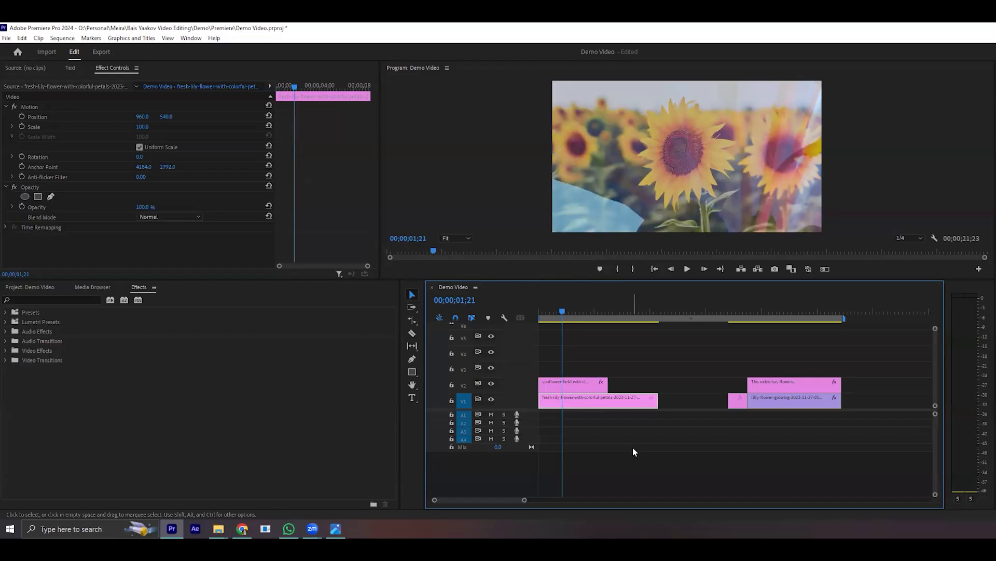
- Return the lily and sunflower clips to their original places on V1, resetting the sunflower clip's opacity to 100%
{"action": "left_click_drag", "start_coordinate": [586, 402], "coordinate": [654, 400]}
{"action": "left_click", "coordinate": [571, 384]}
{"action": "left_click", "coordinate": [269, 207]}
{"action": "left_click_drag", "start_coordinate": [571, 384], "coordinate": [571, 400]}
{"action": "left_click", "coordinate": [633, 484]}
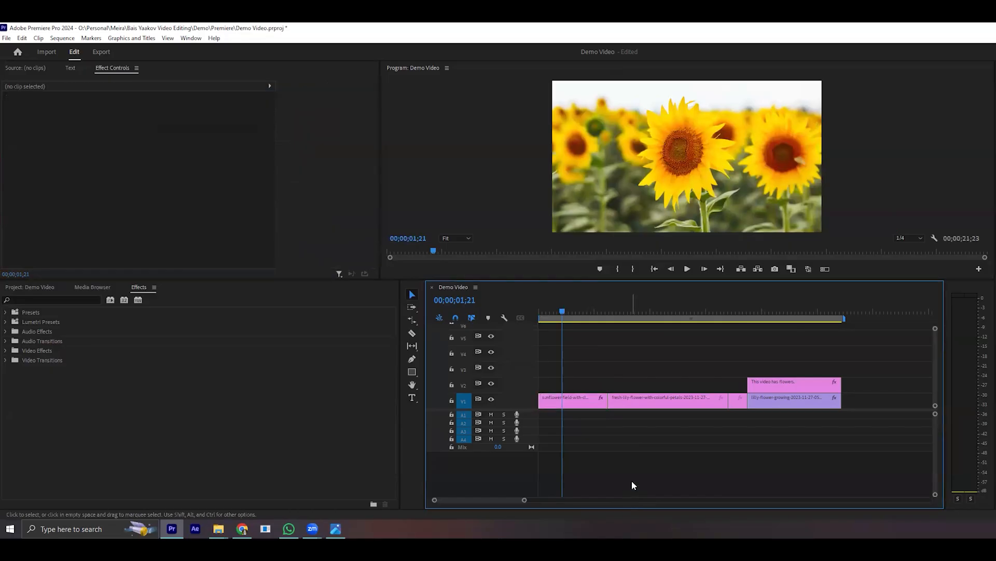
- Select the sunflower clip and go through its Motion, Opacity and Time Remapping effects
{"action": "left_click", "coordinate": [574, 402]}
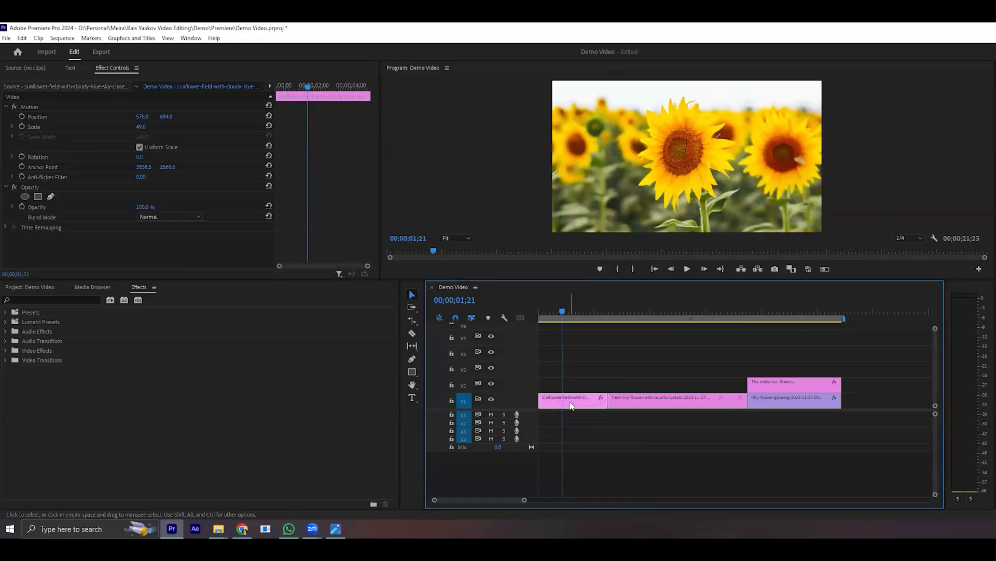
{"action": "left_click", "coordinate": [48, 106]}
{"action": "left_click", "coordinate": [45, 187]}
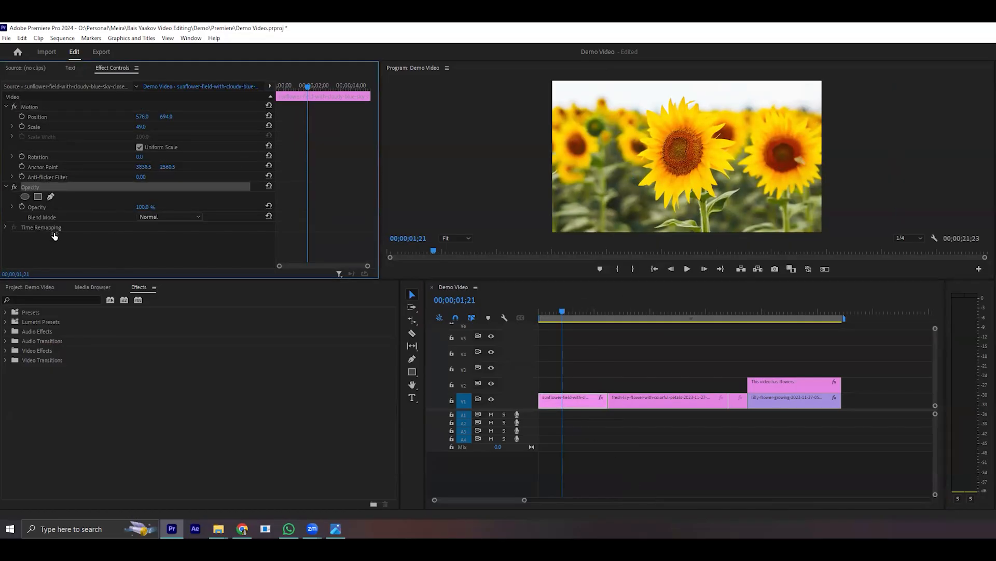
{"action": "left_click", "coordinate": [55, 229]}
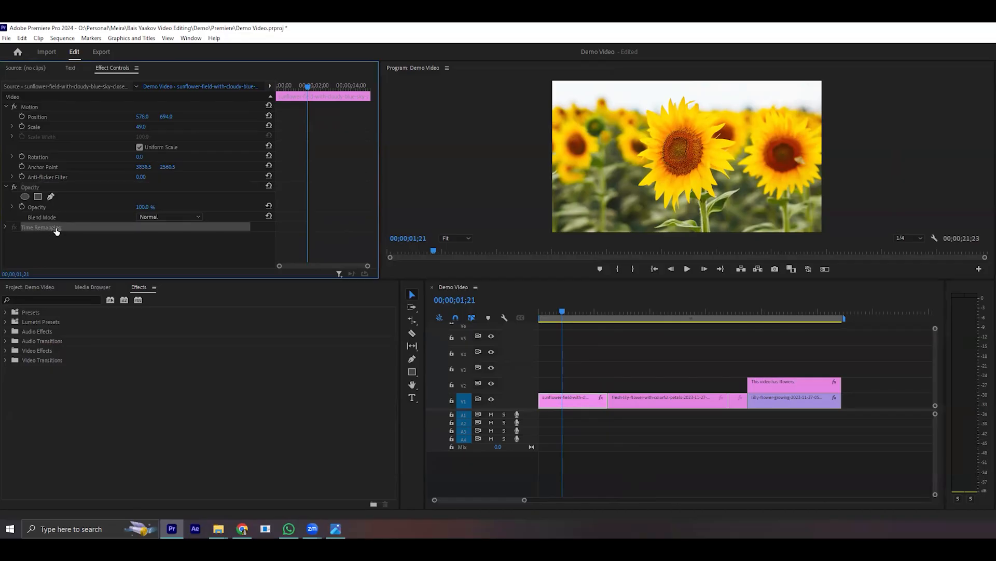
{"action": "left_click", "coordinate": [43, 188]}
{"action": "left_click", "coordinate": [40, 107]}
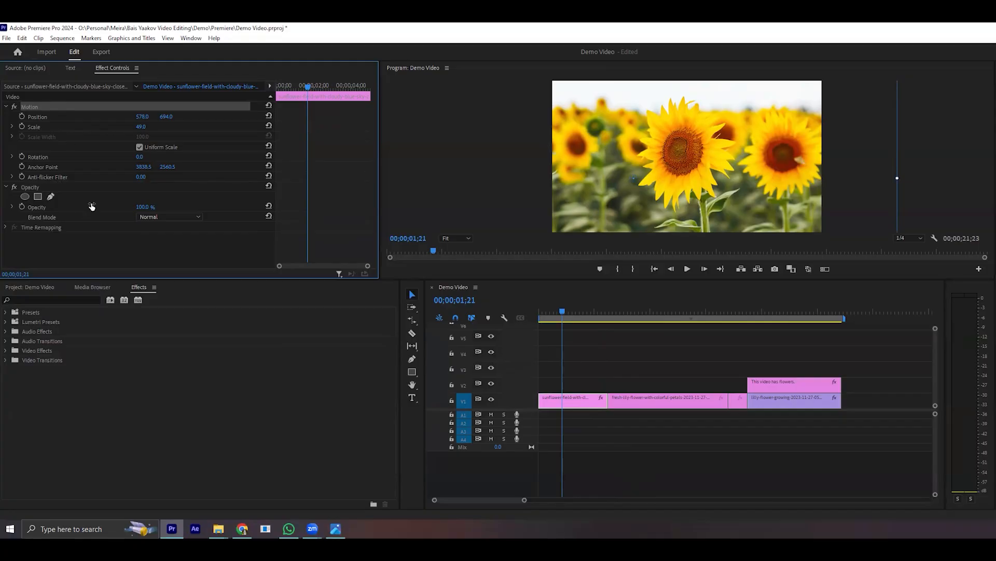
- Expand the Video Transitions folder and its Dissolve group in the effects library
{"action": "left_click", "coordinate": [140, 289]}
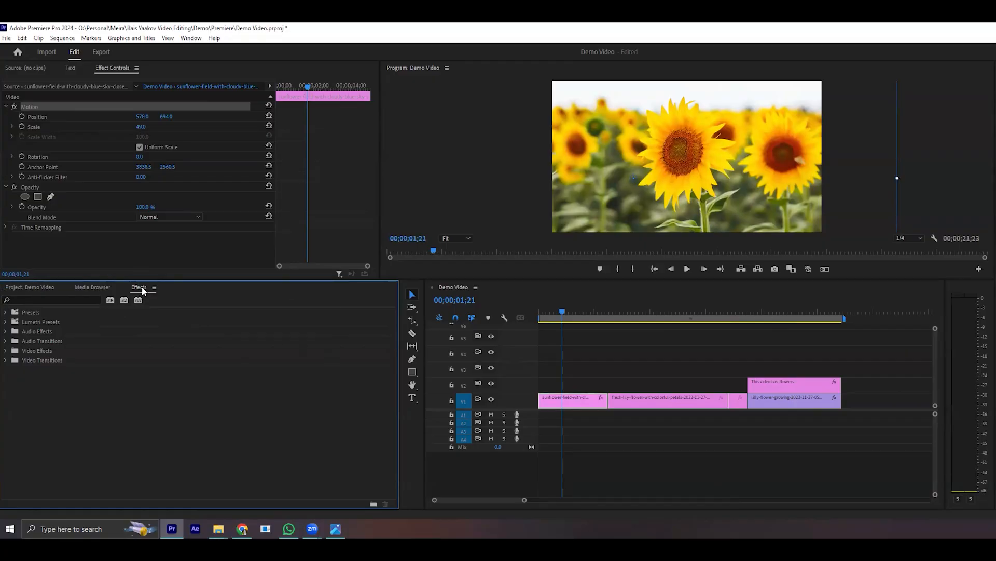
{"action": "left_click", "coordinate": [46, 301]}
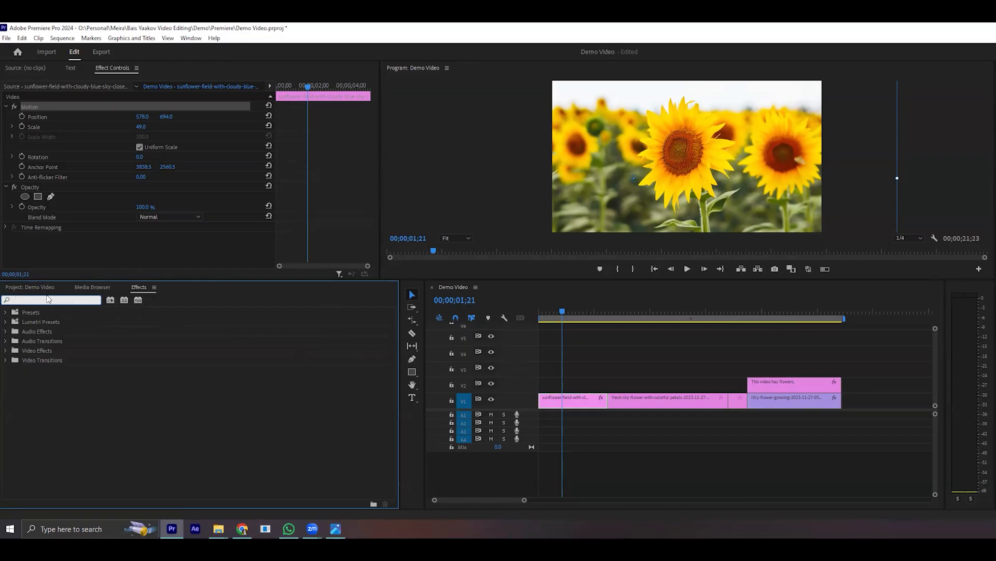
{"action": "left_click", "coordinate": [103, 431]}
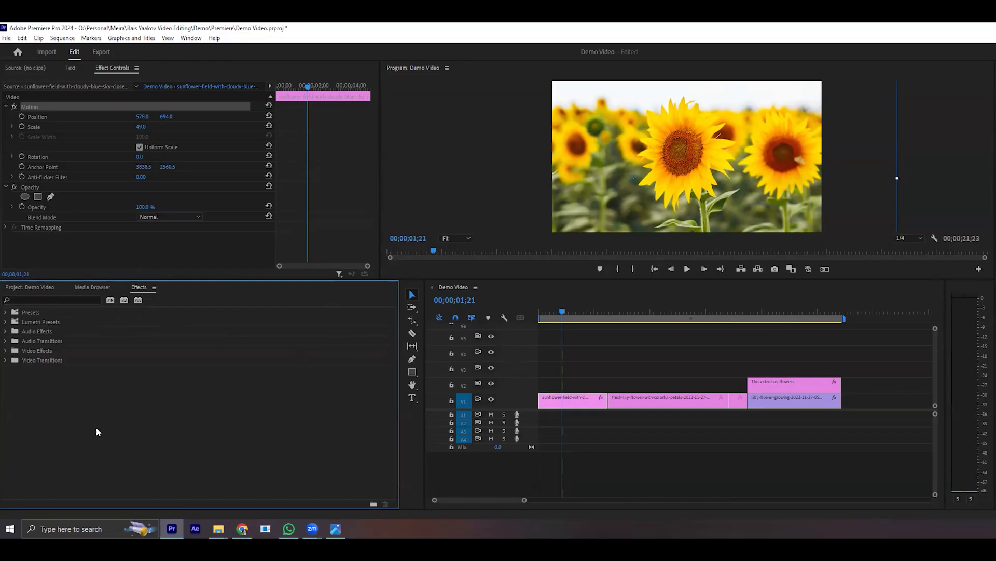
{"action": "left_click", "coordinate": [6, 360]}
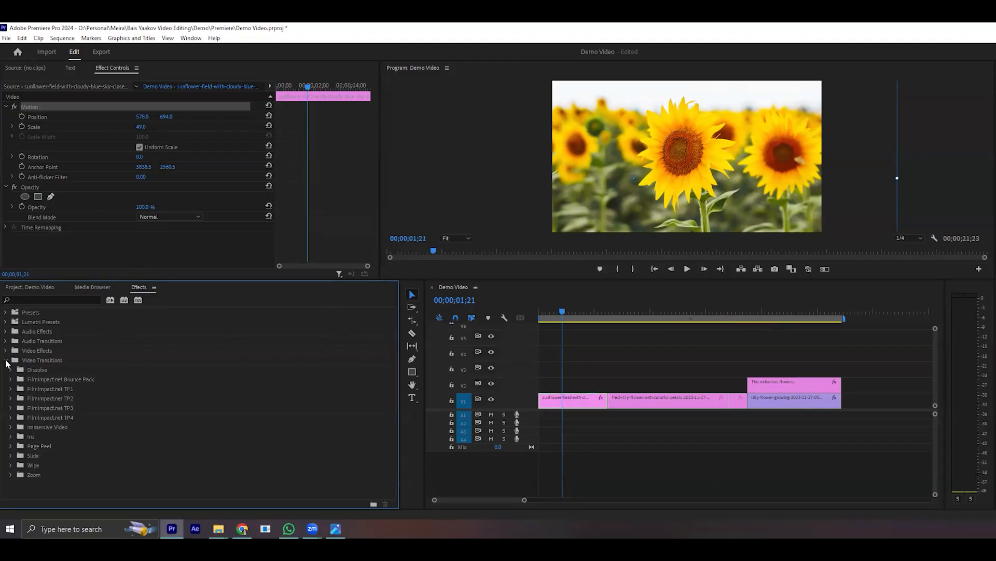
{"action": "left_click", "coordinate": [11, 370]}
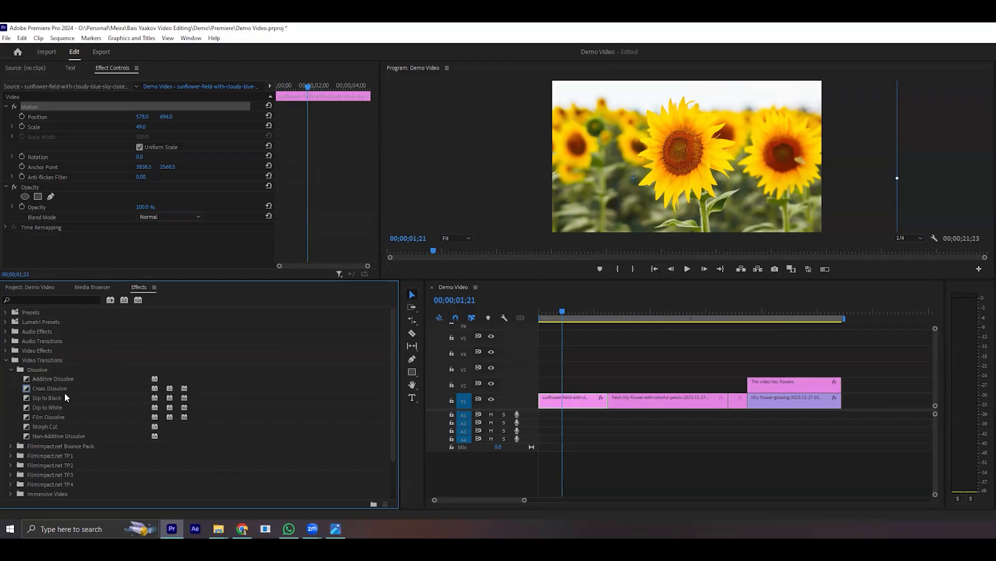
- Apply the Cross Dissolve transition to the cut between the sunflower and lily petals clips
{"action": "left_click", "coordinate": [49, 390]}
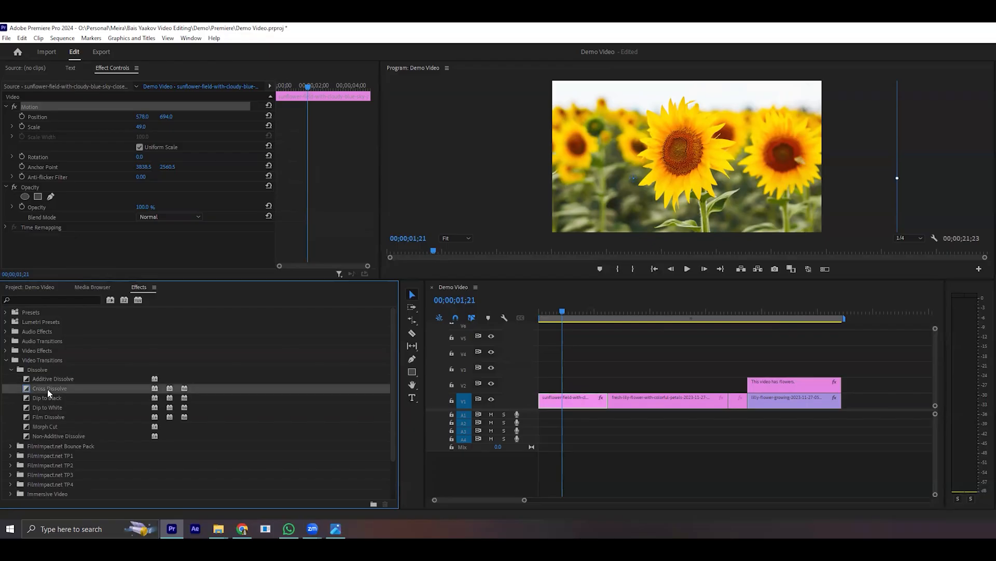
{"action": "left_click_drag", "start_coordinate": [40, 390], "coordinate": [612, 413]}
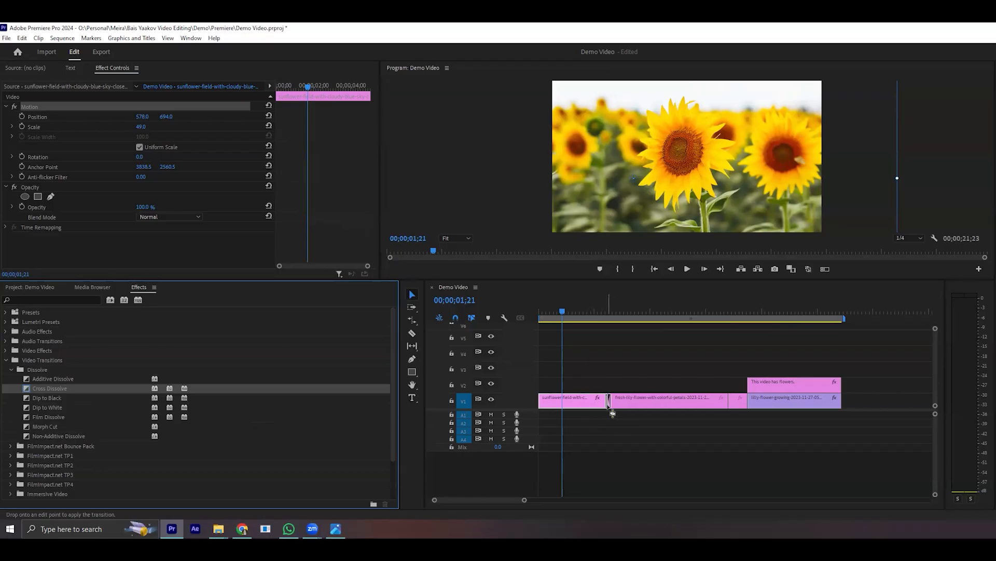
{"action": "left_click_drag", "start_coordinate": [613, 413], "coordinate": [612, 414]}
- Play the sequence twice across the Cross Dissolve to preview the change from sunflower to lily
{"action": "left_click", "coordinate": [604, 313]}
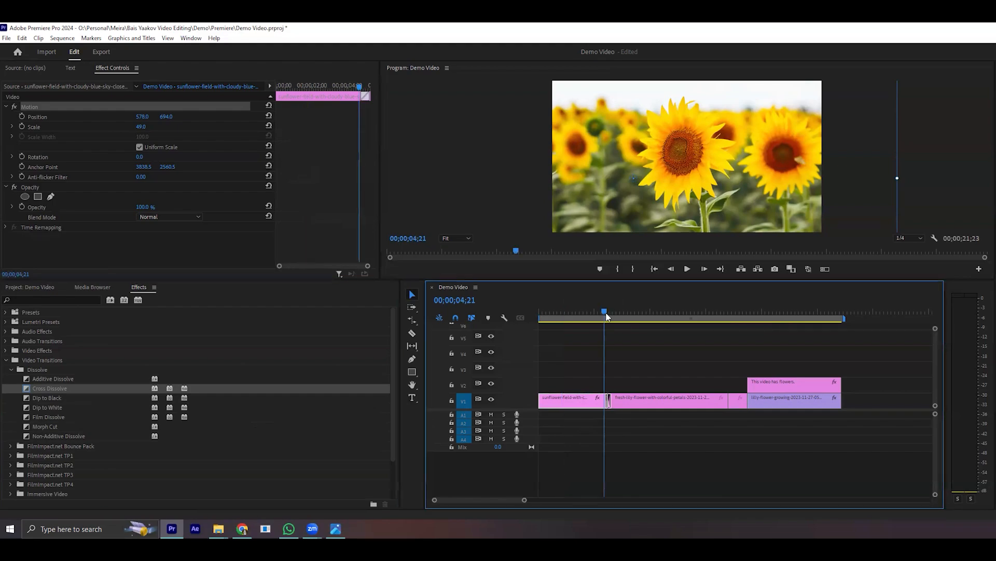
{"action": "left_click_drag", "start_coordinate": [606, 315], "coordinate": [596, 310]}
{"action": "key", "text": "space"}
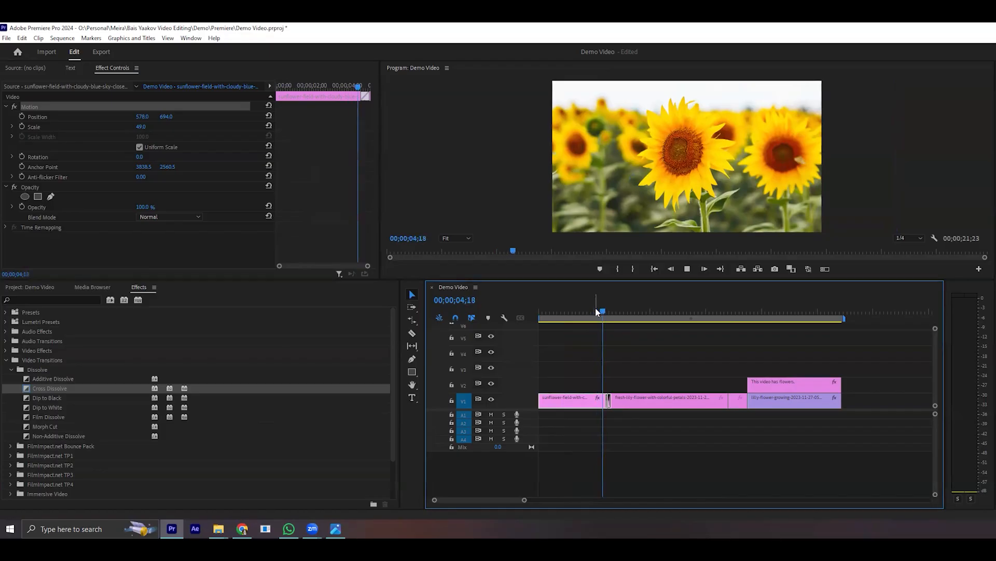
{"action": "key", "text": "space"}
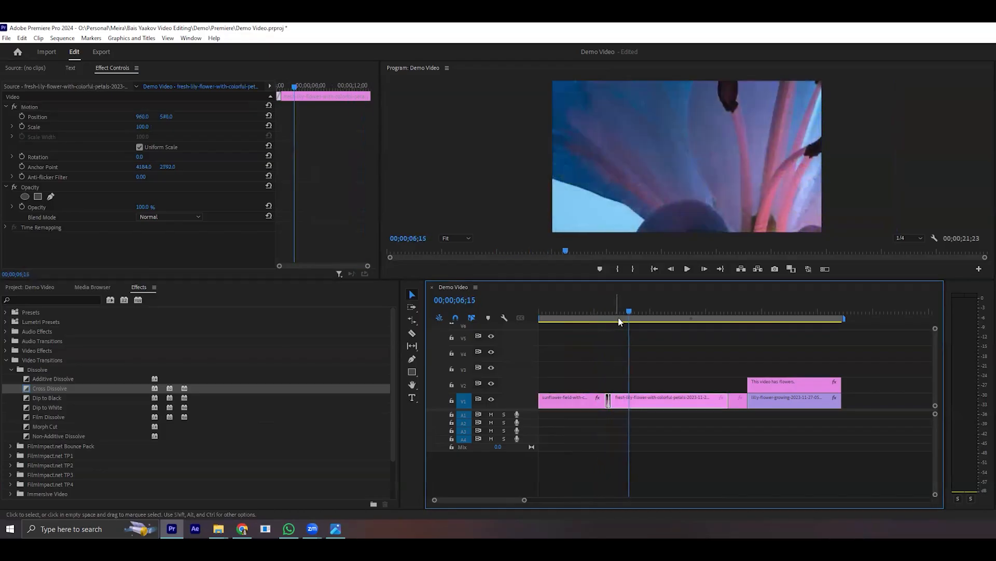
{"action": "left_click_drag", "start_coordinate": [619, 318], "coordinate": [598, 315]}
{"action": "key", "text": "space"}
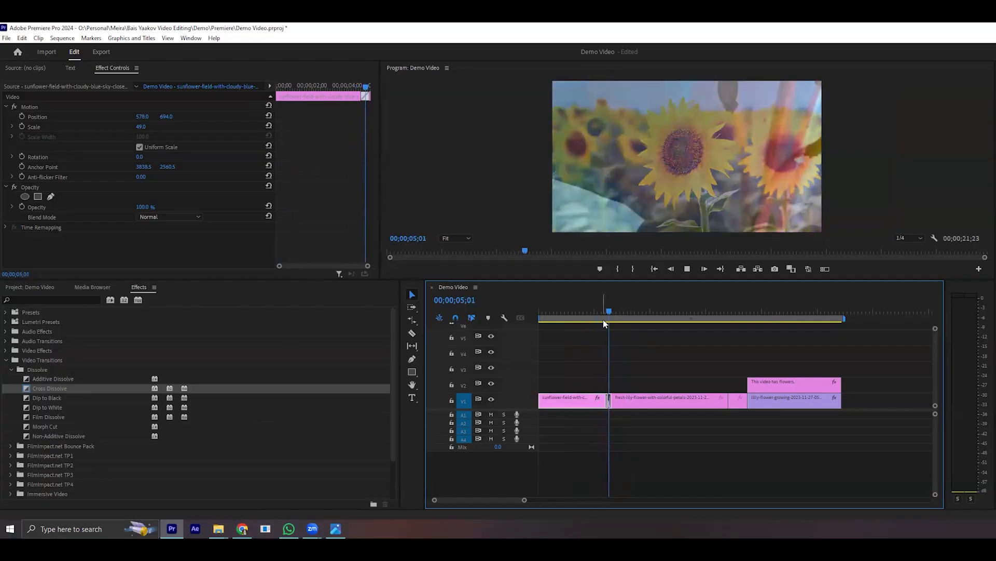
{"action": "key", "text": "space"}
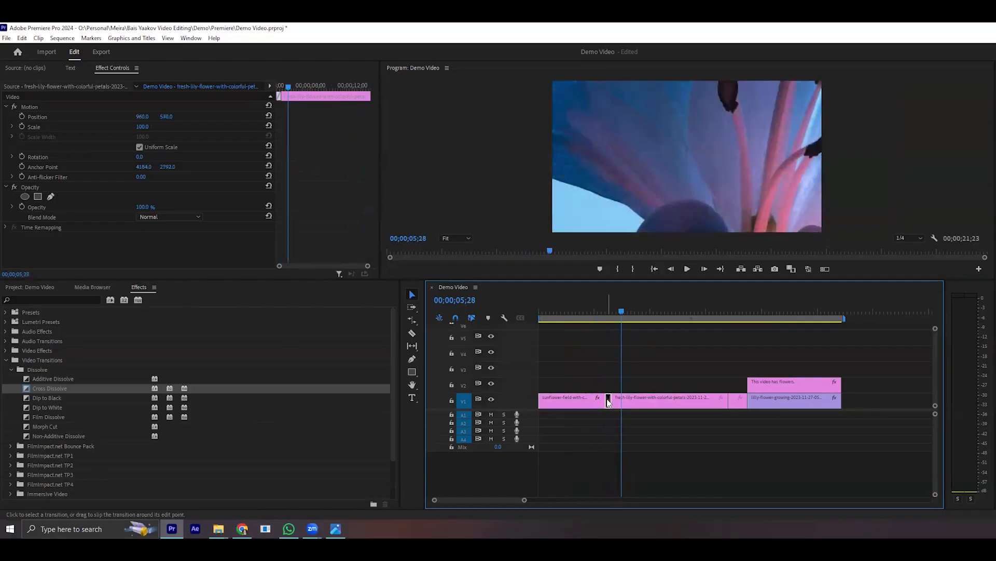
- Select the Cross Dissolve between the sunflower and lily clips and lengthen its duration
{"action": "left_click", "coordinate": [608, 403]}
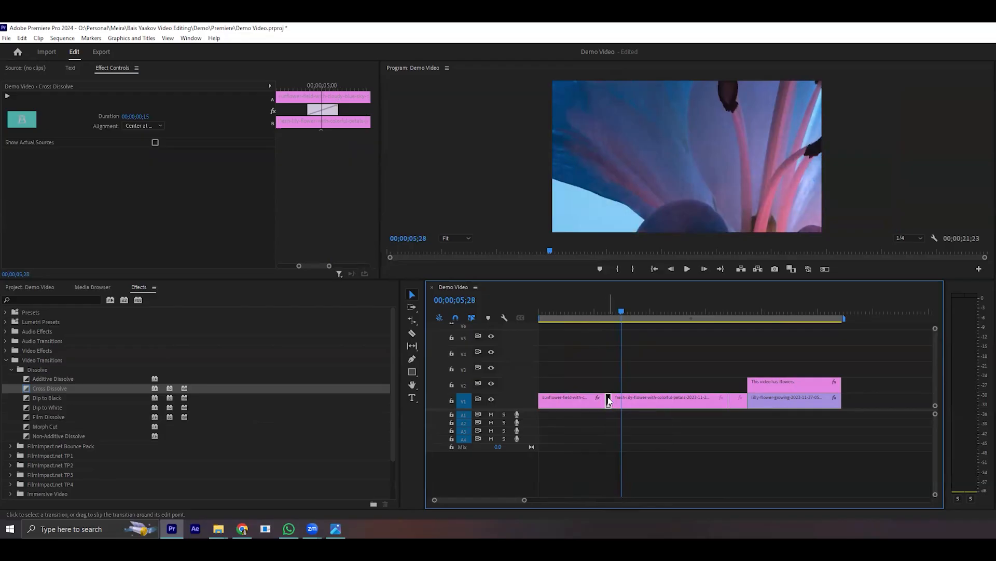
{"action": "left_click", "coordinate": [338, 109]}
{"action": "left_click_drag", "start_coordinate": [338, 109], "coordinate": [290, 111]}
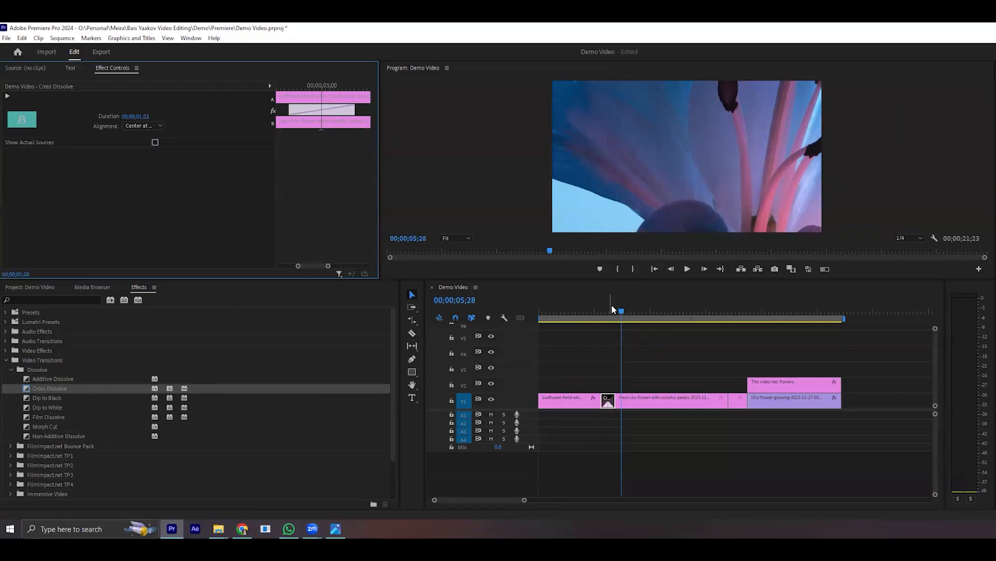
- Zoom in on the timeline and play the lengthened Cross Dissolve from 4;01
{"action": "left_click", "coordinate": [597, 313]}
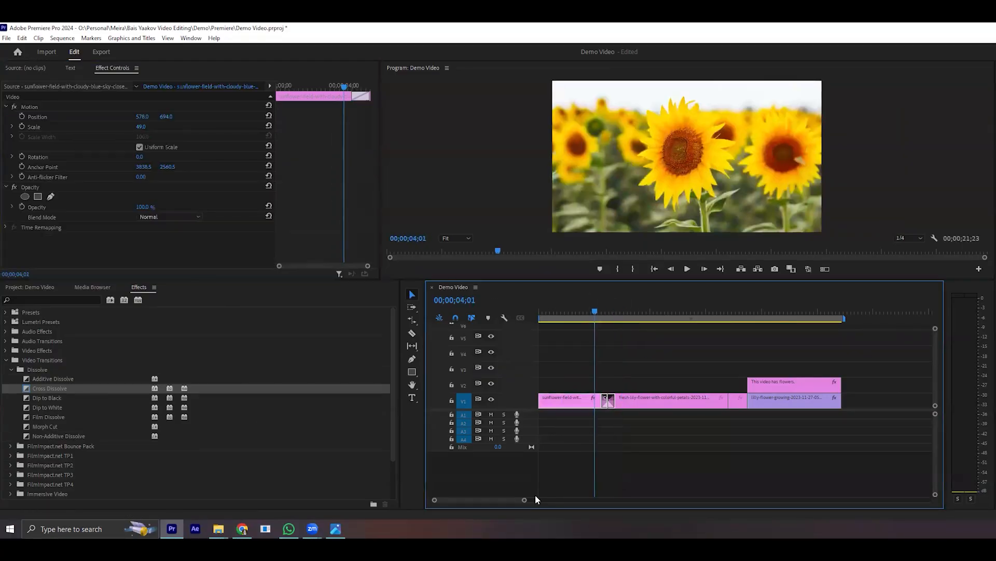
{"action": "left_click_drag", "start_coordinate": [526, 501], "coordinate": [499, 501]}
{"action": "key", "text": "space"}
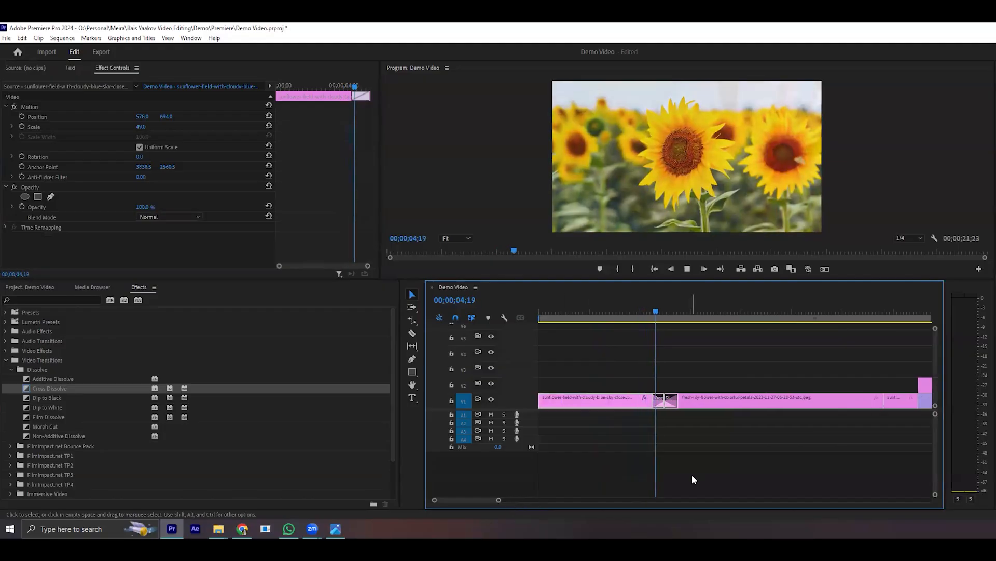
- Shorten the Cross Dissolve to 4 frames and play the sequence across it
{"action": "left_click_drag", "start_coordinate": [650, 399], "coordinate": [665, 400]}
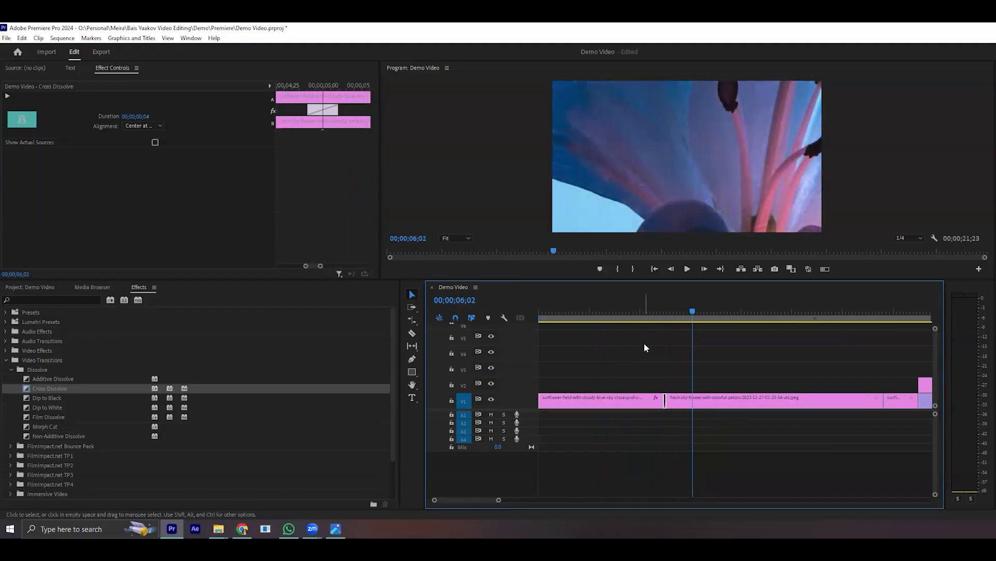
{"action": "left_click", "coordinate": [662, 310]}
{"action": "key", "text": "space"}
{"action": "key", "text": "space"}
- Delete the Cross Dissolve between the sunflower and lily clips and move the playhead to 4;08
{"action": "left_click", "coordinate": [665, 400]}
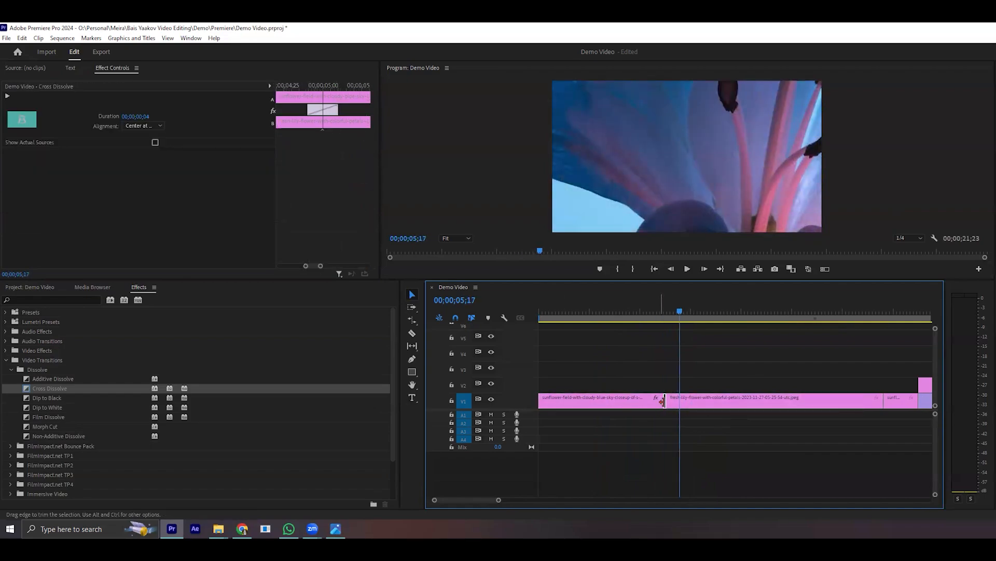
{"action": "key", "text": "Delete"}
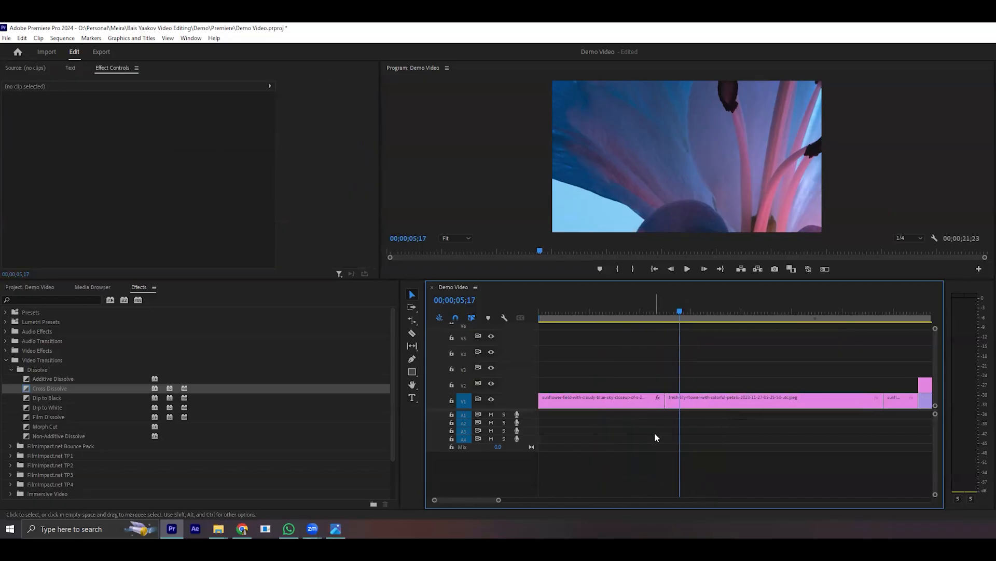
{"action": "left_click", "coordinate": [649, 318]}
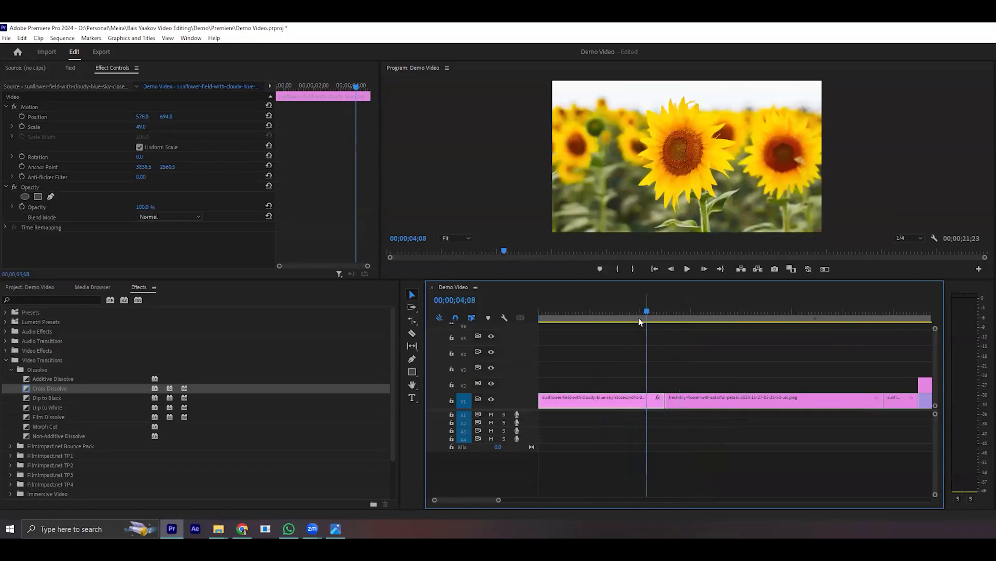
- Apply the Band Slide transition between the sunflower and lily clips and play the sequence across it
{"action": "scroll", "coordinate": [10, 484], "scroll_direction": "down", "scroll_amount": 2}
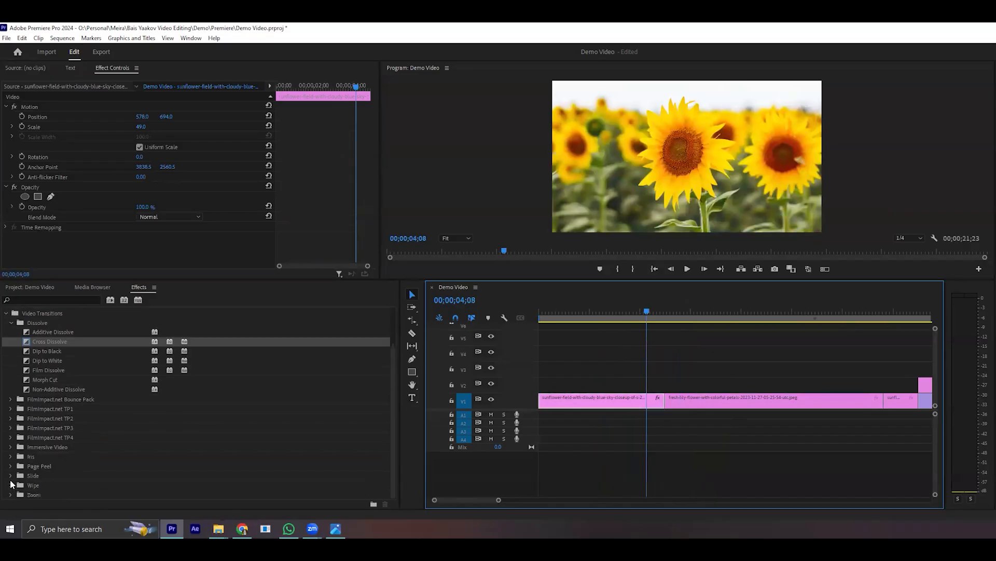
{"action": "left_click", "coordinate": [10, 475]}
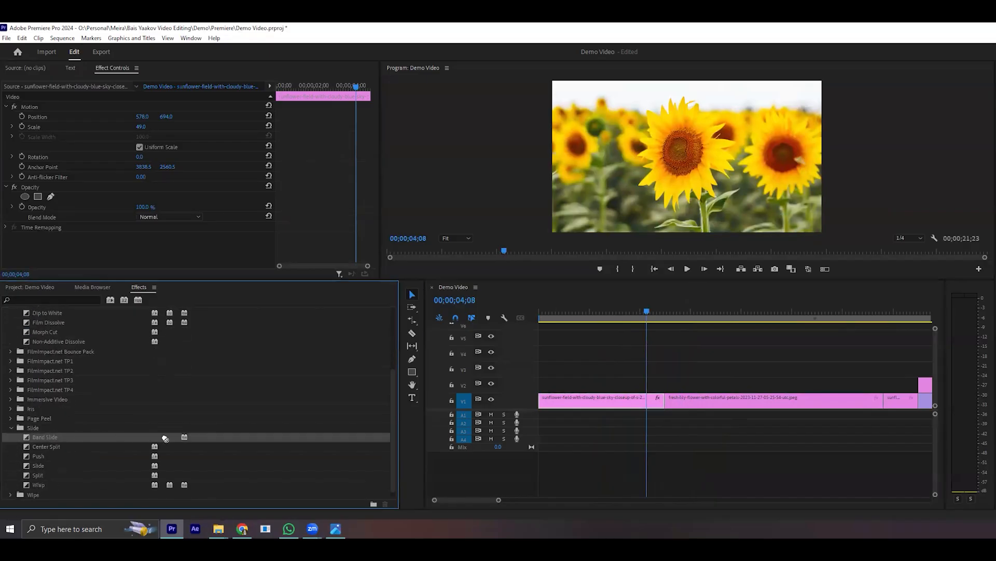
{"action": "left_click_drag", "start_coordinate": [70, 437], "coordinate": [668, 409]}
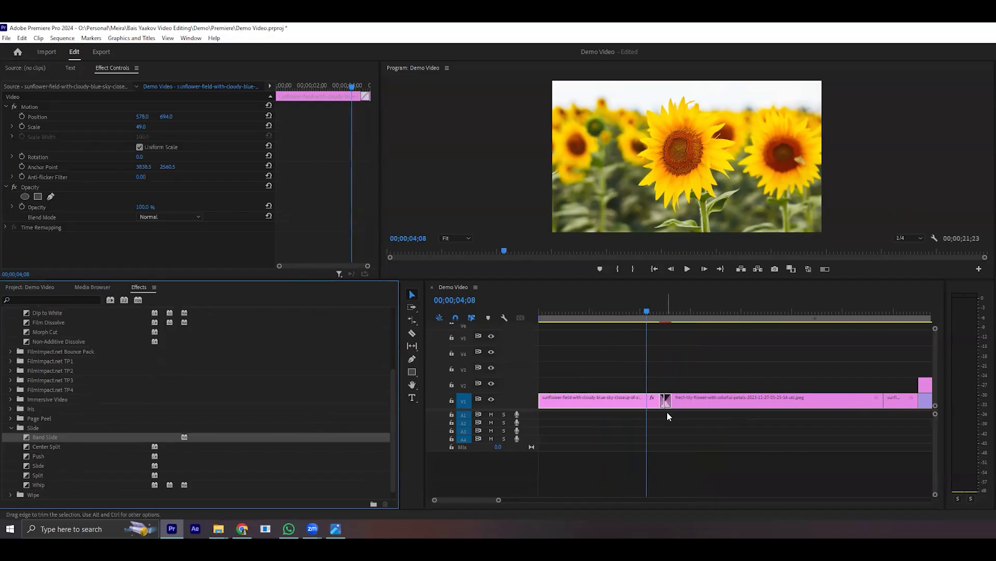
{"action": "left_click", "coordinate": [667, 443]}
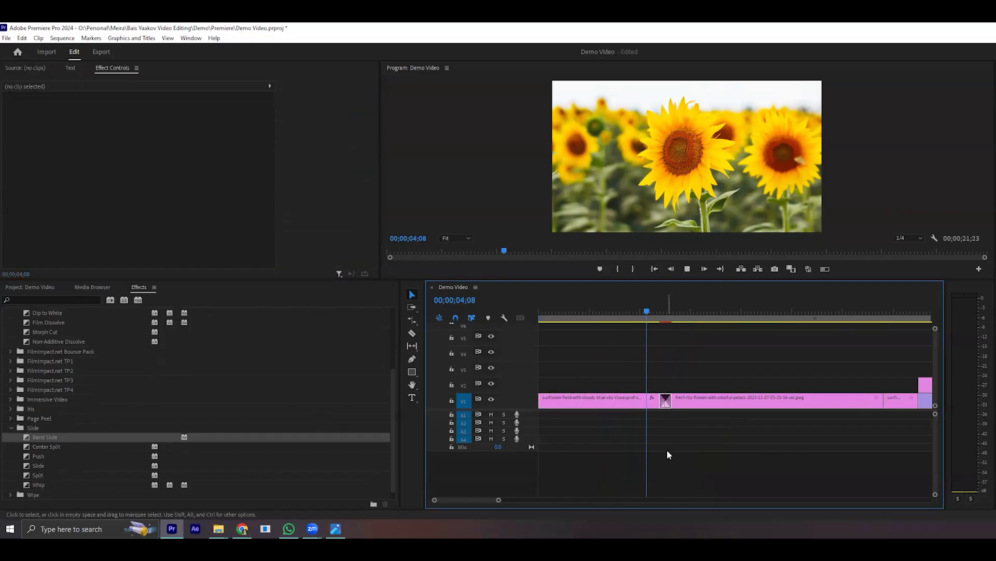
{"action": "left_click", "coordinate": [689, 269]}
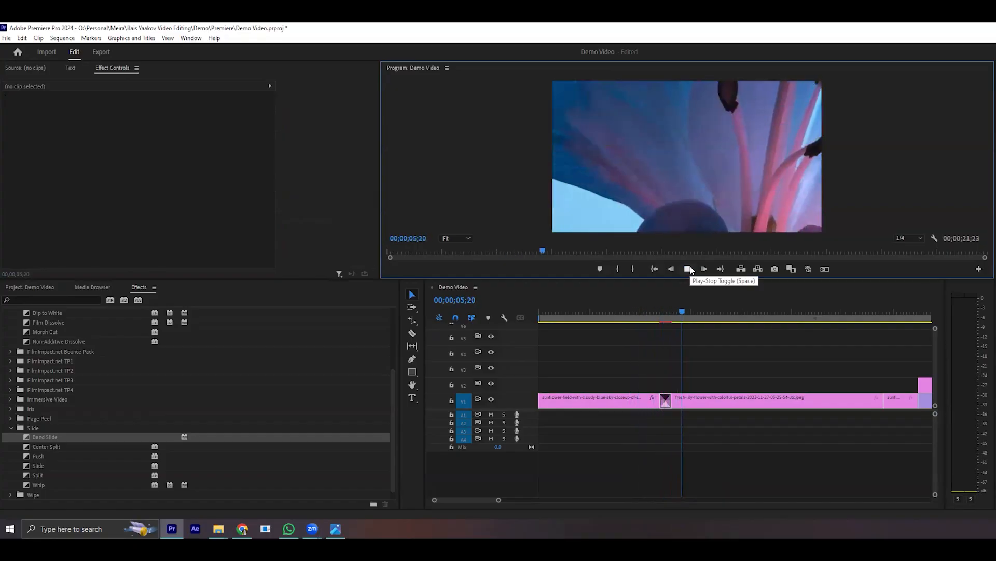
- Lengthen the Band Slide transition between the sunflower and lily clips and play the sequence from 2;21
{"action": "left_click", "coordinate": [674, 420]}
{"action": "left_click_drag", "start_coordinate": [661, 400], "coordinate": [628, 401]}
{"action": "left_click", "coordinate": [607, 313]}
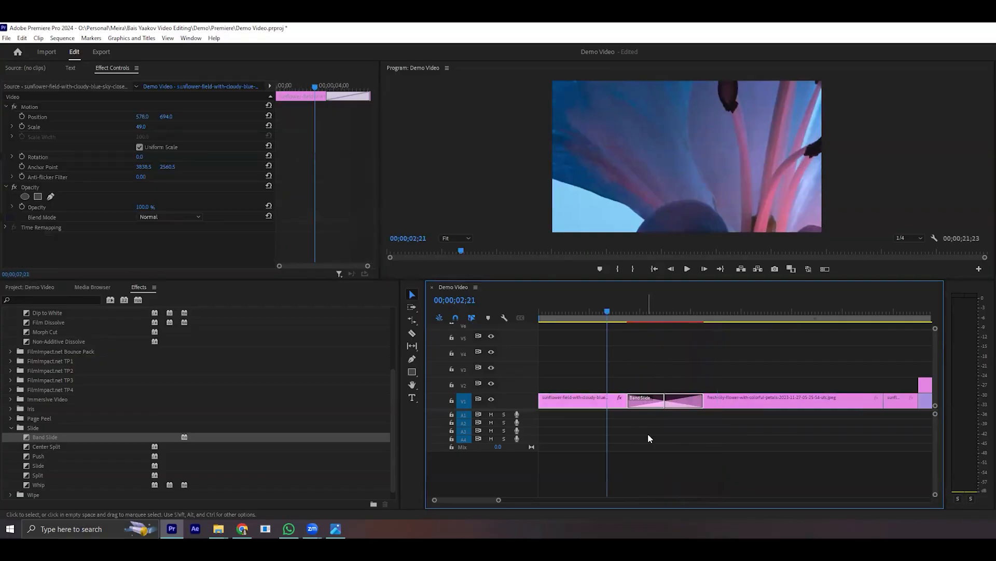
{"action": "left_click", "coordinate": [648, 433]}
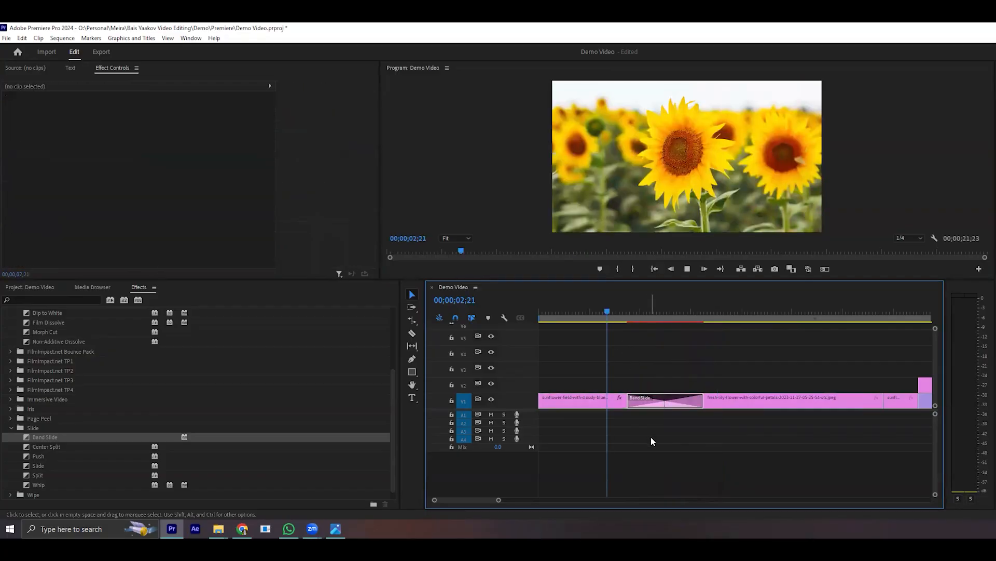
{"action": "key", "text": "space"}
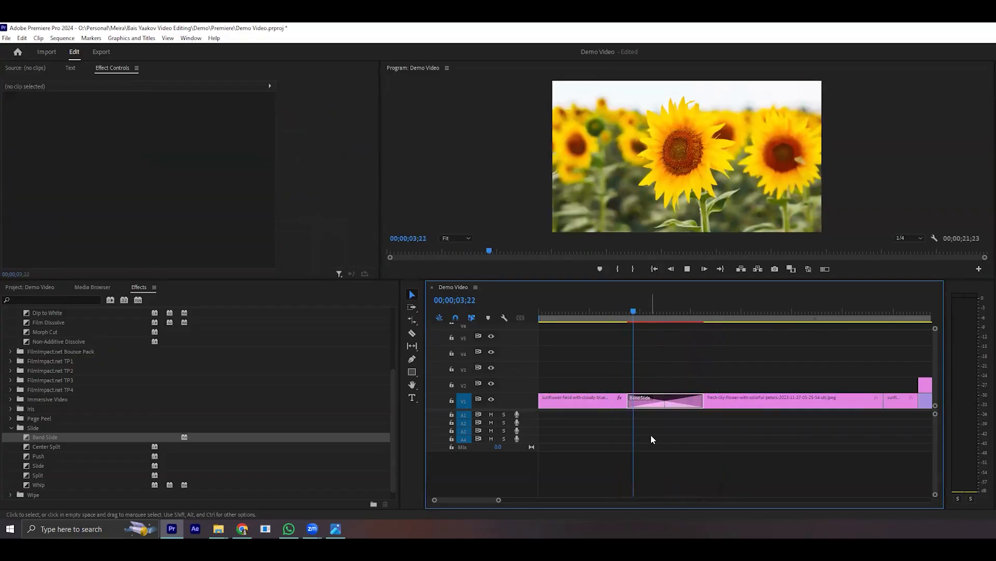
{"action": "key", "text": "space"}
- Move the playhead to 0;20 and play the sequence through the lengthened Band Slide
{"action": "left_click", "coordinate": [556, 313]}
{"action": "left_click", "coordinate": [646, 466]}
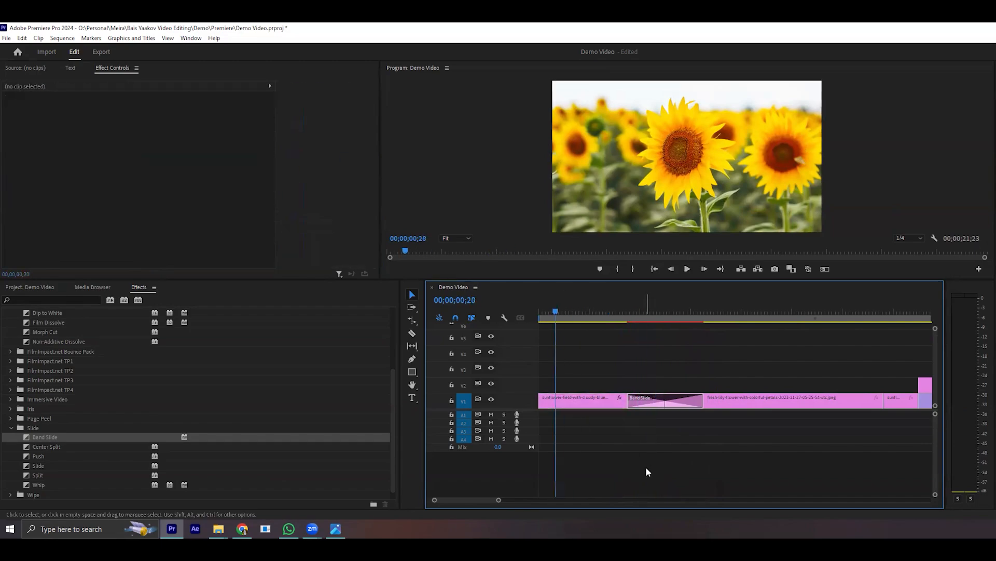
{"action": "key", "text": "space"}
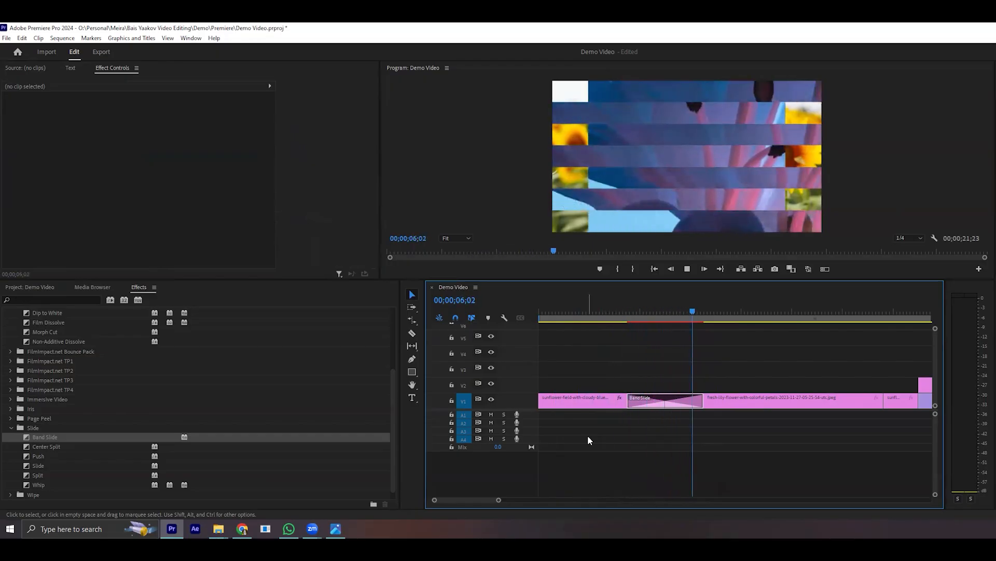
{"action": "key", "text": "space"}
- Shorten the Band Slide transition to 1;07, and clear it as a trial before undoing the deletion
{"action": "left_click_drag", "start_coordinate": [699, 405], "coordinate": [677, 399]}
{"action": "right_click", "coordinate": [664, 401]}
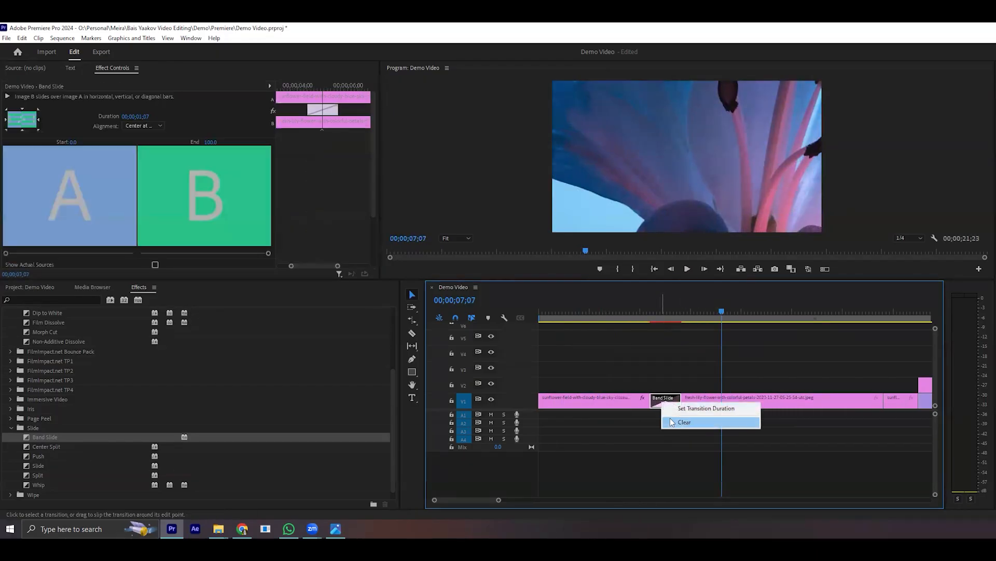
{"action": "left_click", "coordinate": [671, 420]}
{"action": "key", "text": "ctrl+z"}
- Delete the Band Slide transition between the sunflower and lily clips
{"action": "left_click", "coordinate": [666, 404]}
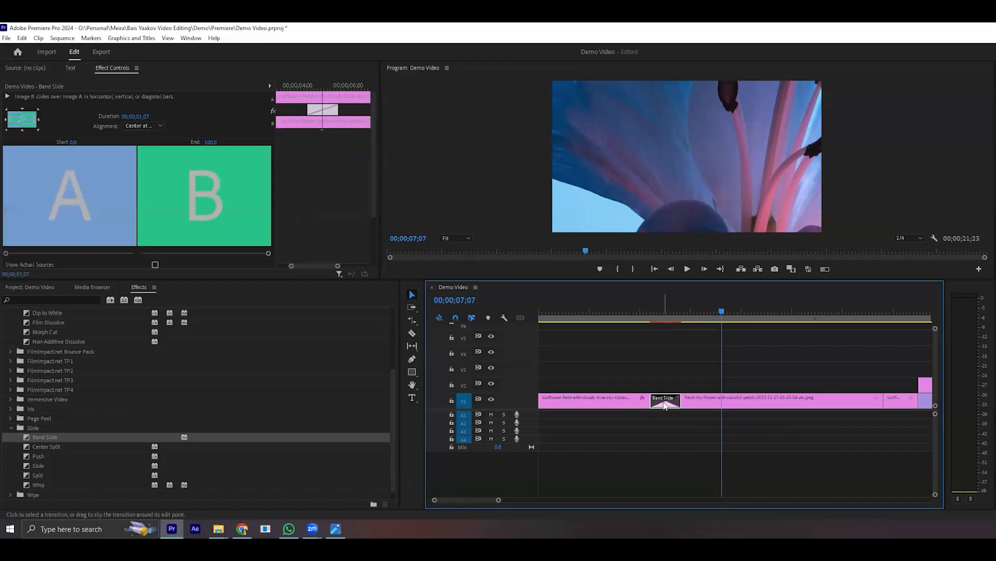
{"action": "right_click", "coordinate": [664, 395]}
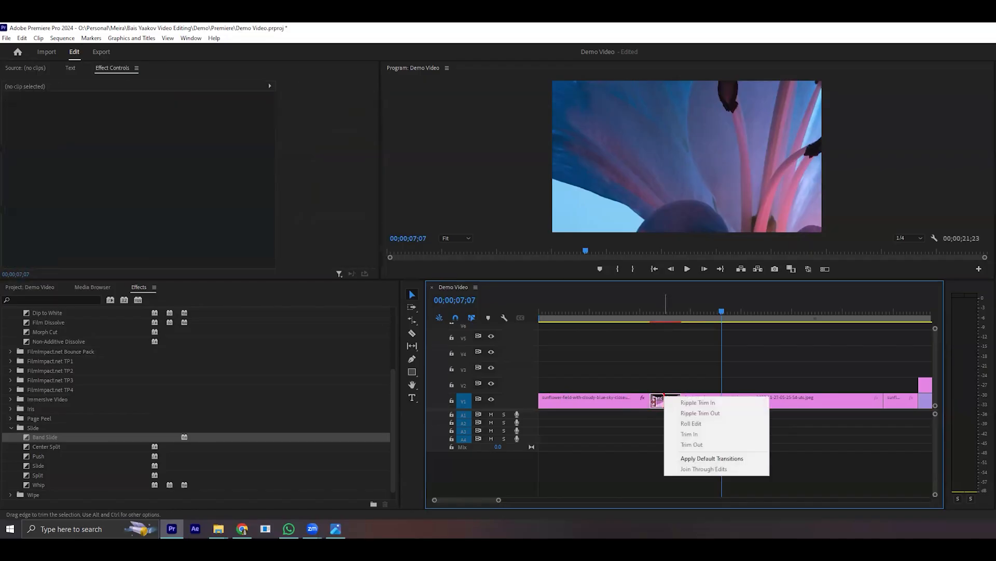
{"action": "right_click", "coordinate": [657, 403]}
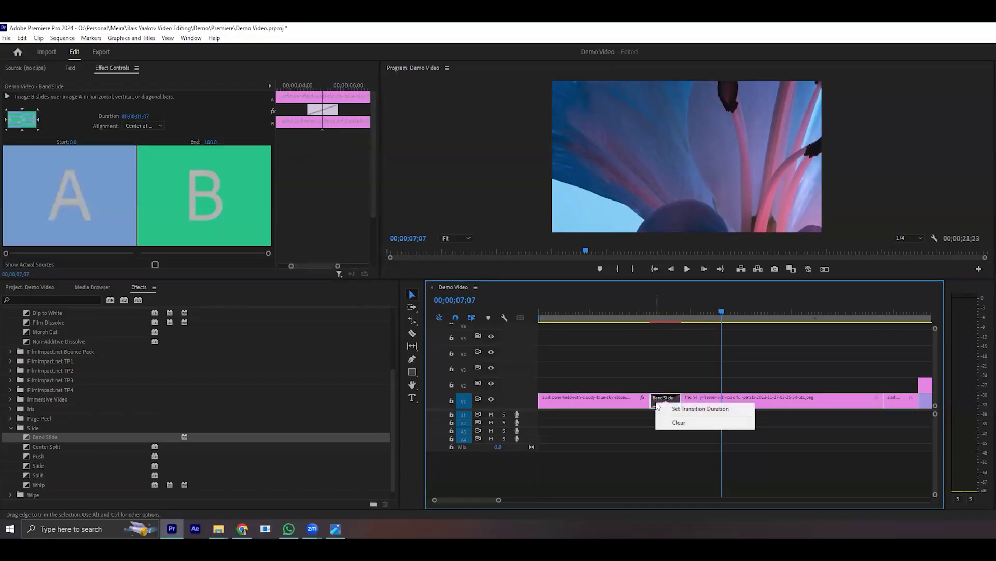
{"action": "left_click", "coordinate": [680, 423]}
- Move the playhead to 0;06 and look through the Video Effects categories, including Noise & Grain and Perspective
{"action": "left_click", "coordinate": [544, 312]}
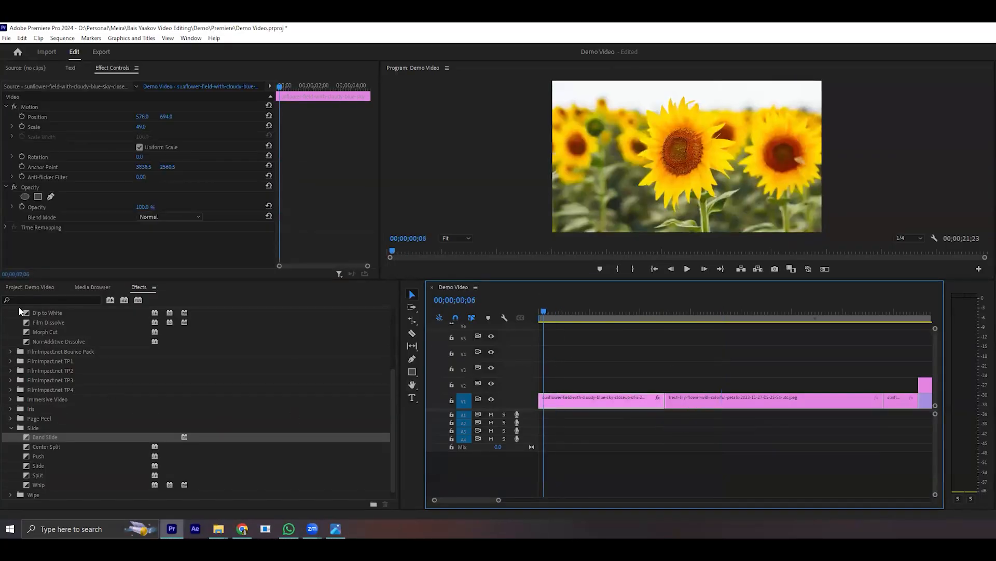
{"action": "scroll", "coordinate": [45, 402], "scroll_direction": "up", "scroll_amount": 5}
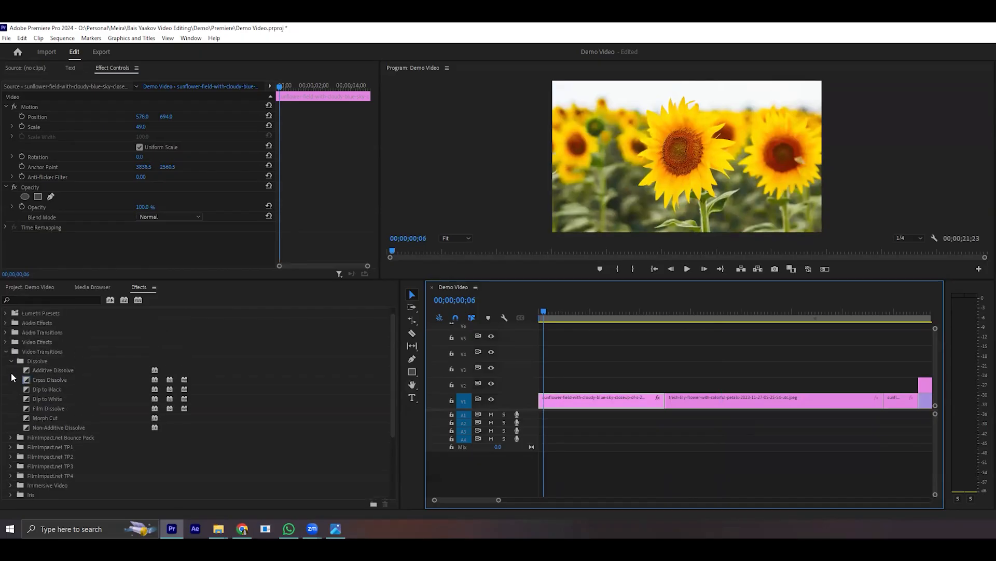
{"action": "left_click", "coordinate": [5, 350]}
{"action": "left_click", "coordinate": [46, 360]}
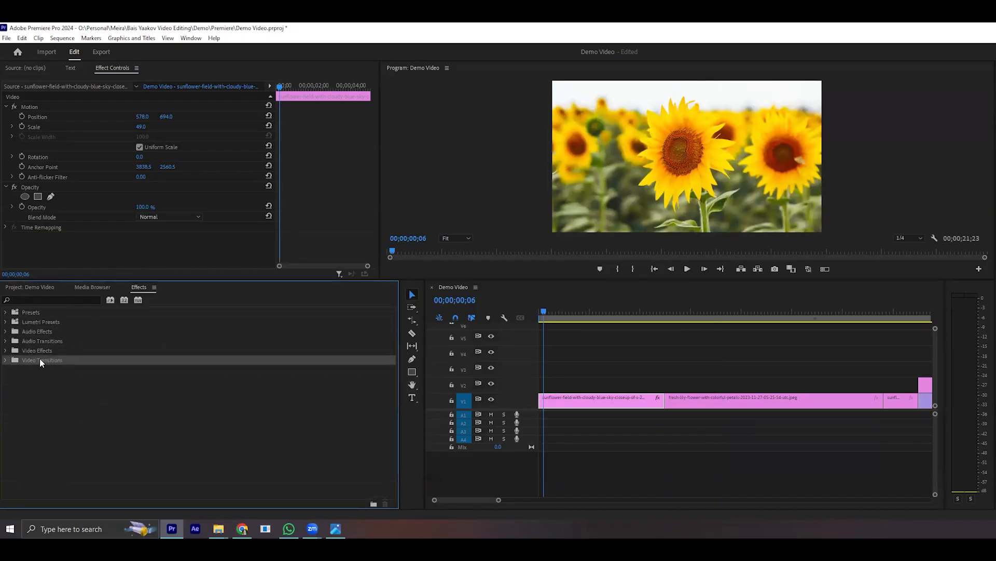
{"action": "left_click", "coordinate": [6, 350]}
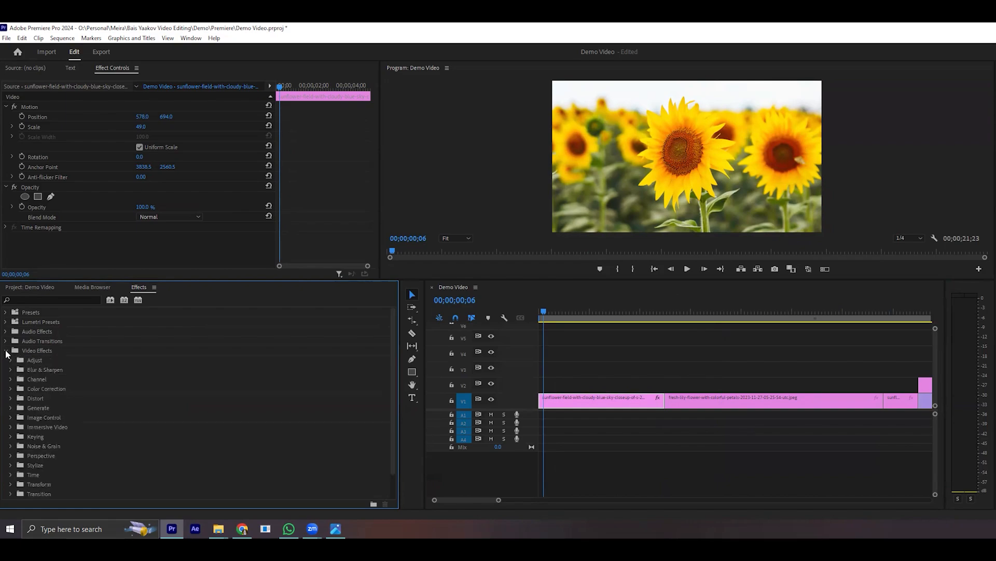
{"action": "left_click", "coordinate": [11, 446]}
{"action": "left_click", "coordinate": [10, 446]}
{"action": "left_click", "coordinate": [11, 455]}
{"action": "left_click", "coordinate": [10, 456]}
{"action": "scroll", "coordinate": [58, 408], "scroll_direction": "down", "scroll_amount": 1}
{"action": "scroll", "coordinate": [58, 403], "scroll_direction": "up", "scroll_amount": 1}
{"action": "left_click", "coordinate": [5, 351]}
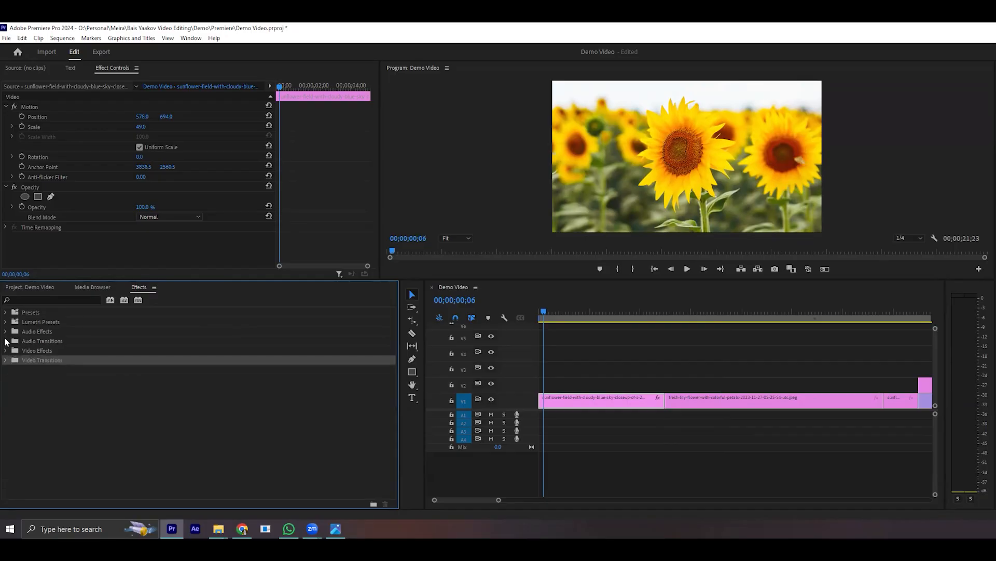
- Look through the Audio Effects categories and the Crossfade audio transitions
{"action": "left_click", "coordinate": [5, 332]}
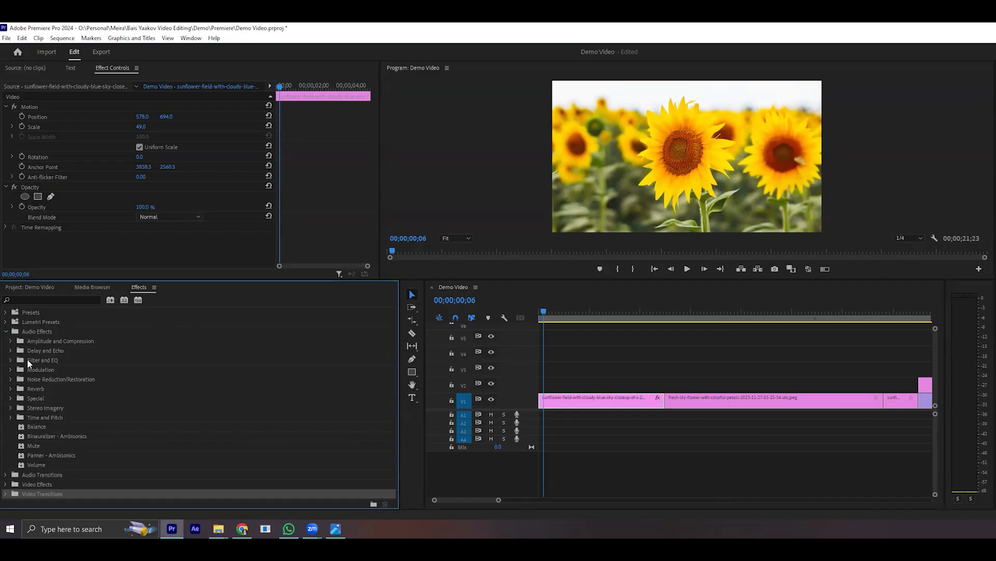
{"action": "left_click", "coordinate": [5, 331]}
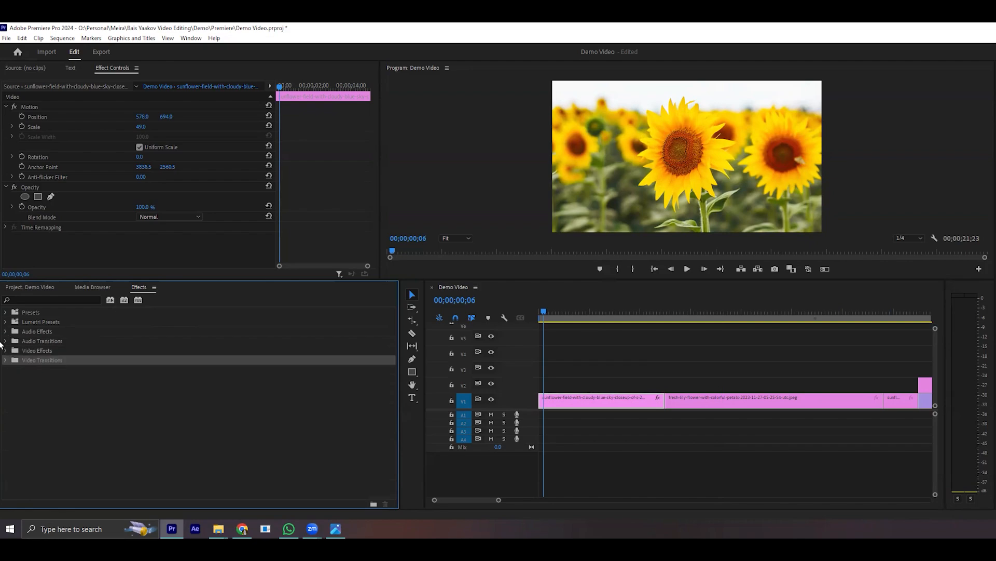
{"action": "left_click", "coordinate": [5, 341]}
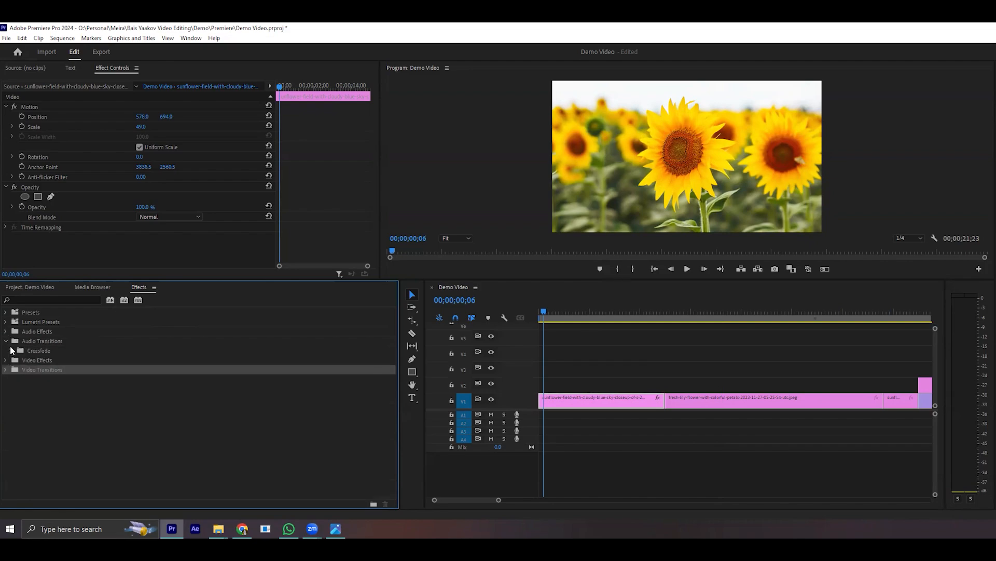
{"action": "left_click", "coordinate": [11, 351]}
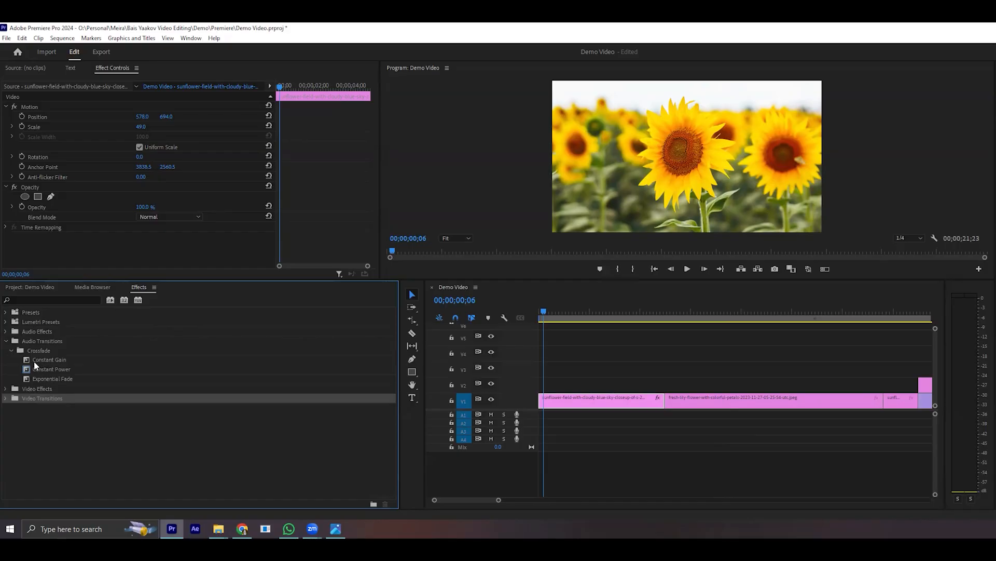
{"action": "left_click", "coordinate": [5, 341]}
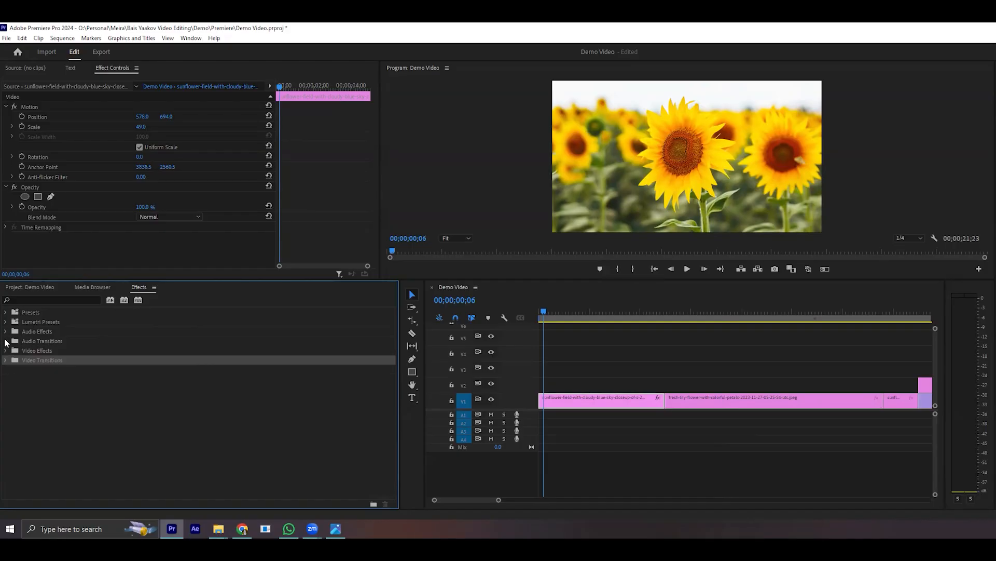
- Locate the Lumetri Color effect among the Color Correction video effects
{"action": "left_click", "coordinate": [5, 350]}
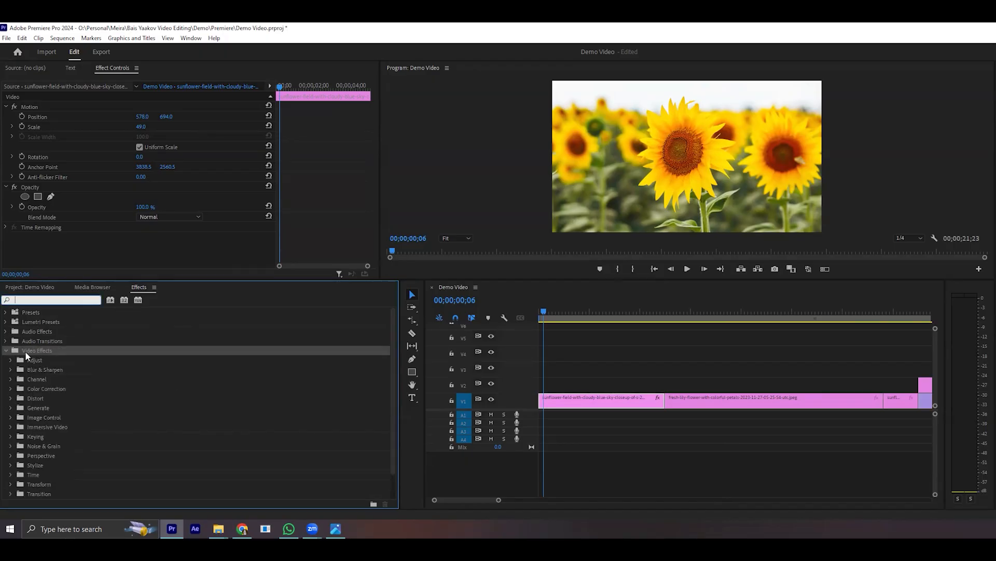
{"action": "left_click", "coordinate": [6, 350]}
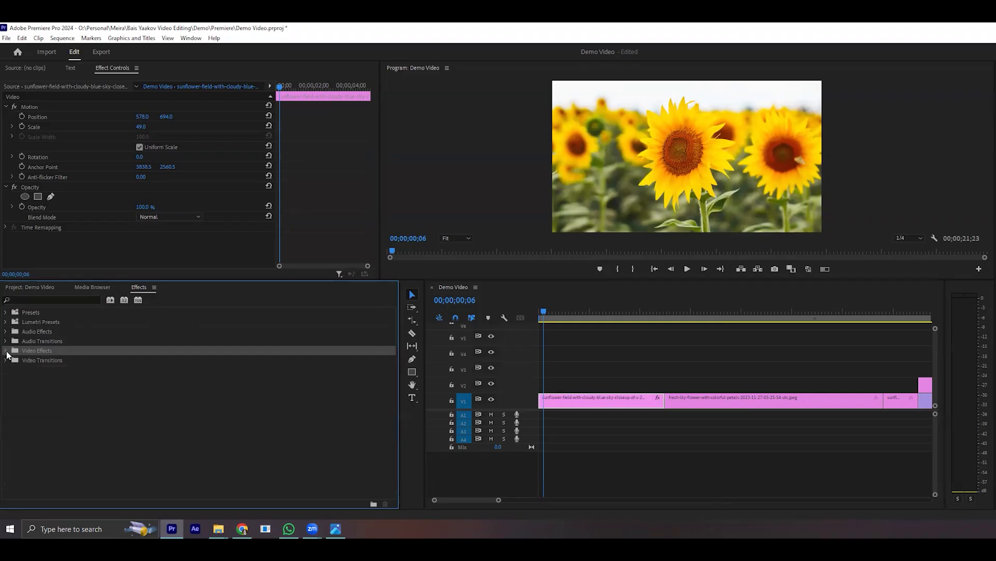
{"action": "left_click", "coordinate": [6, 350]}
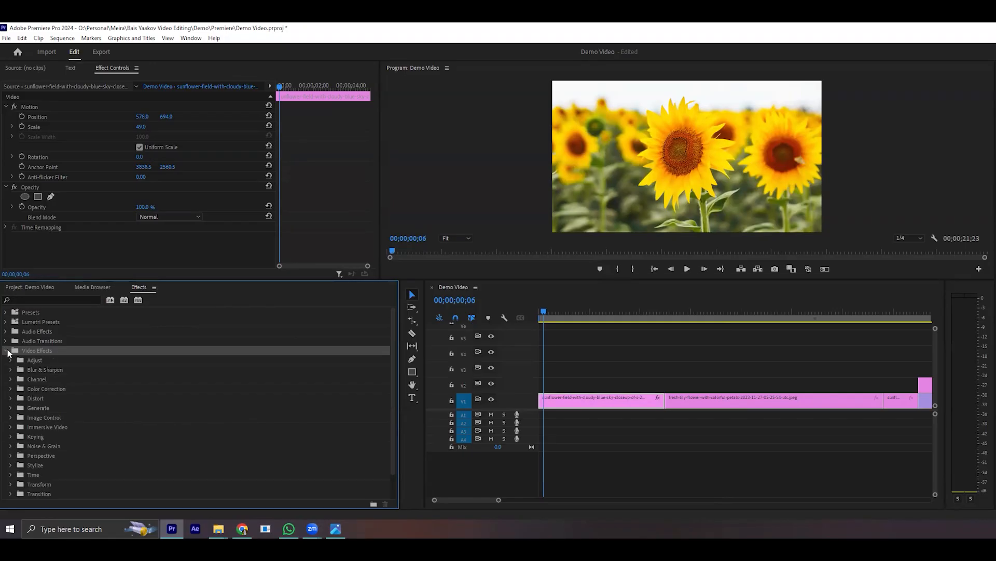
{"action": "left_click", "coordinate": [10, 389]}
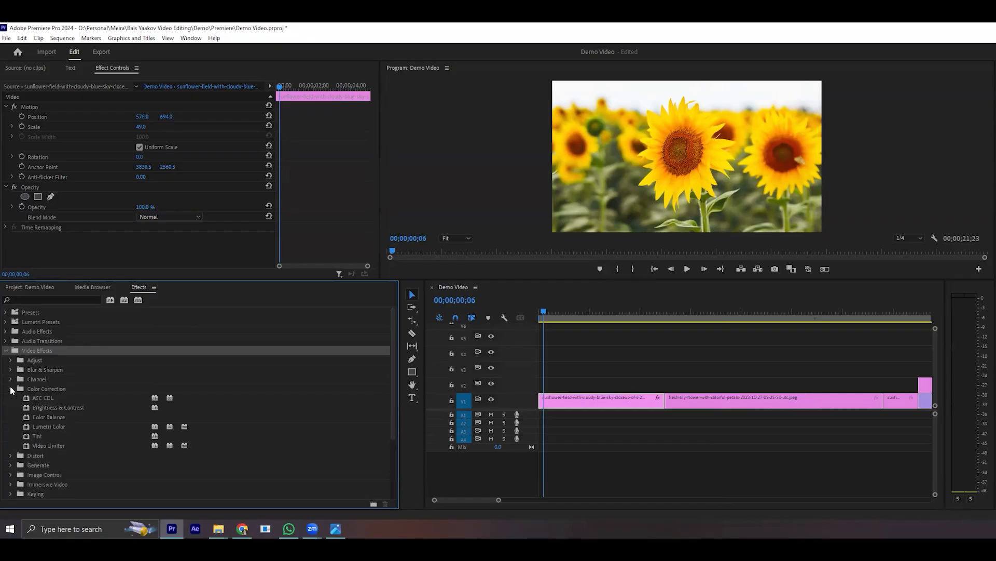
{"action": "left_click", "coordinate": [49, 427]}
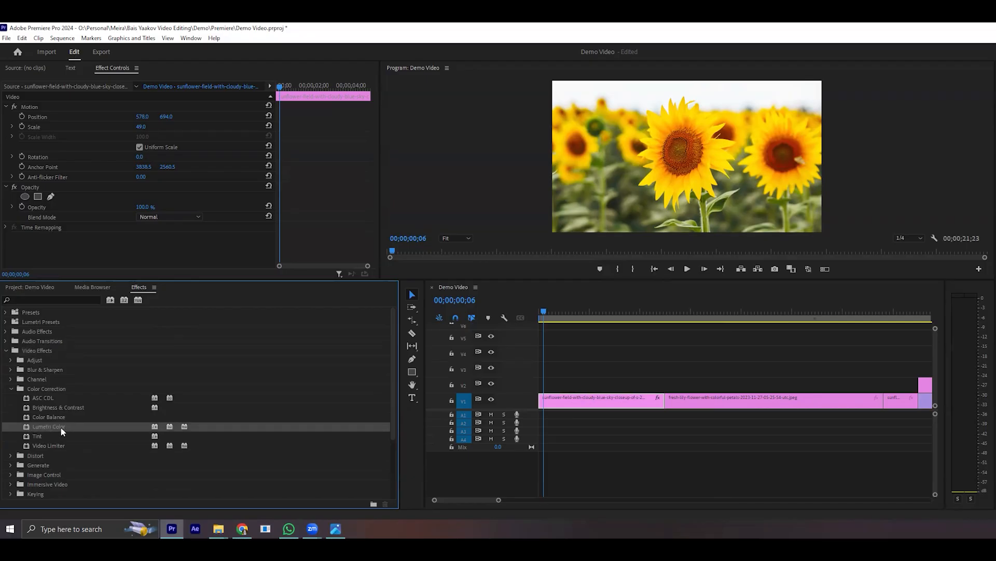
- Search the effects for "lumetri col" and apply Lumetri Color to the sunflower clip, selecting it among the clip's effects
{"action": "left_click", "coordinate": [74, 299]}
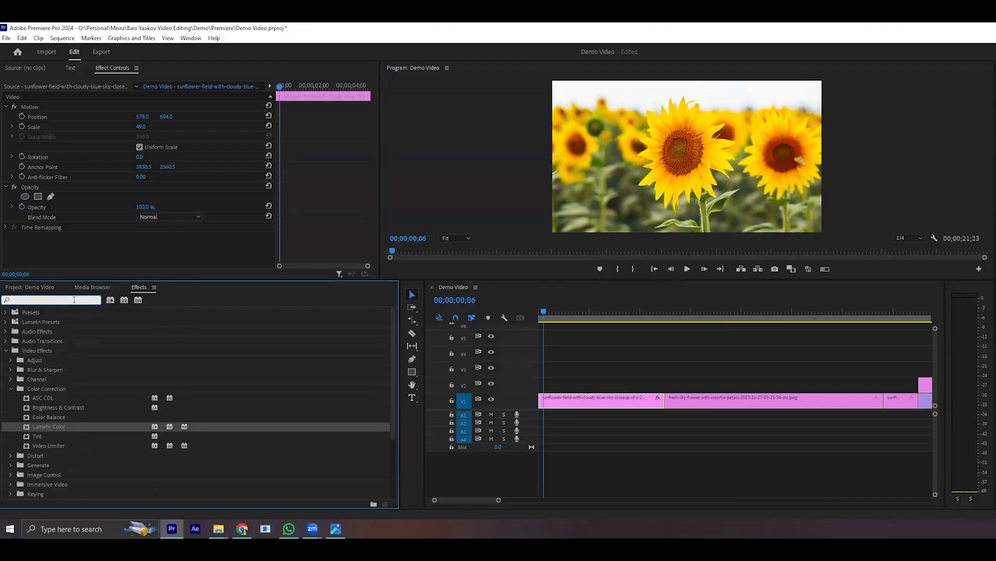
{"action": "type", "text": "lumetri "}
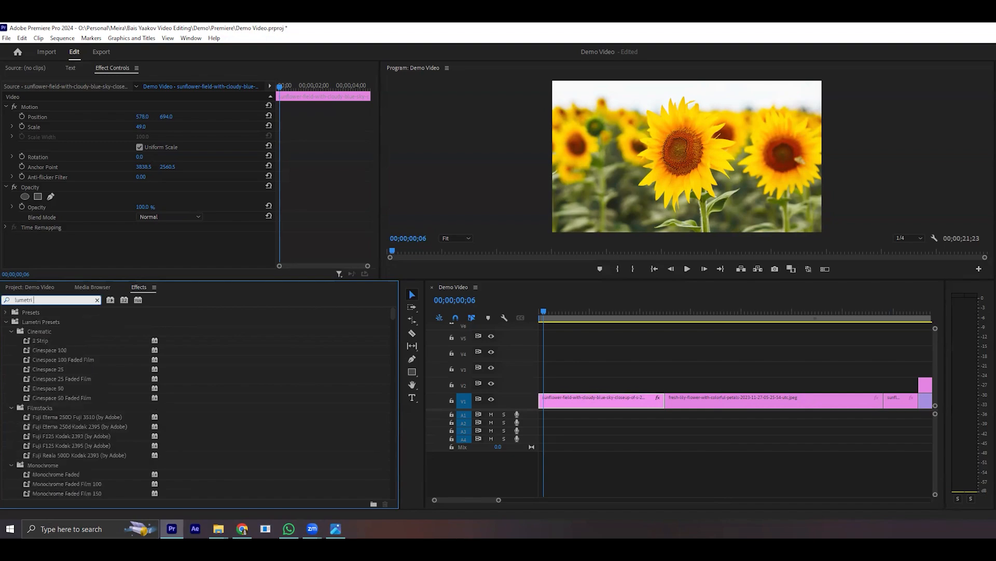
{"action": "type", "text": "co"}
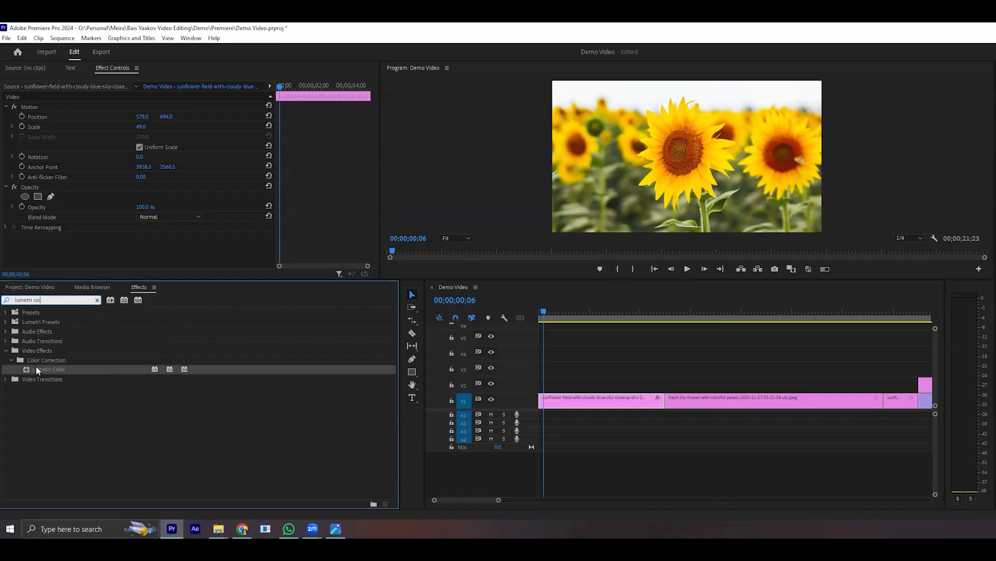
{"action": "left_click_drag", "start_coordinate": [36, 369], "coordinate": [608, 403]}
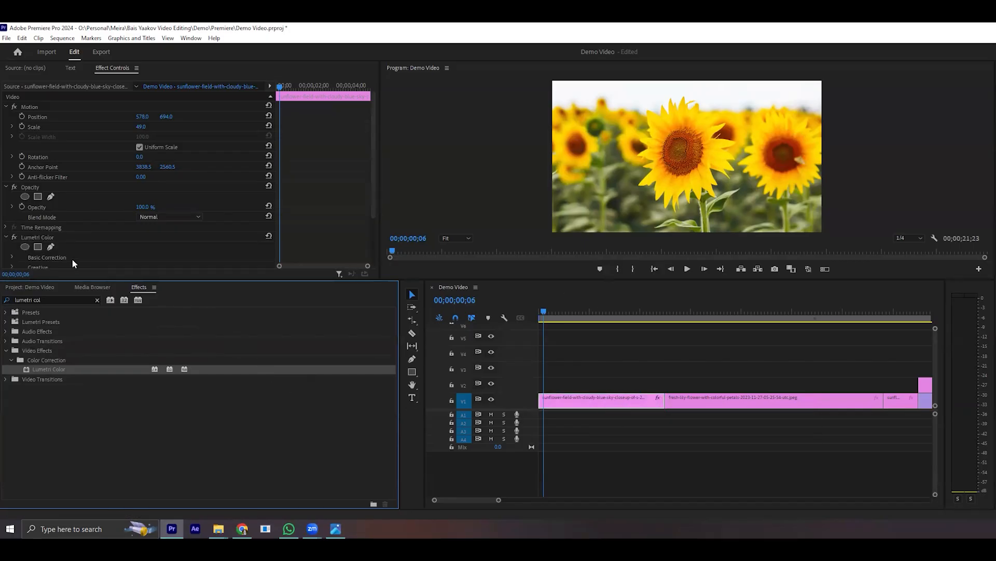
{"action": "left_click", "coordinate": [32, 237]}
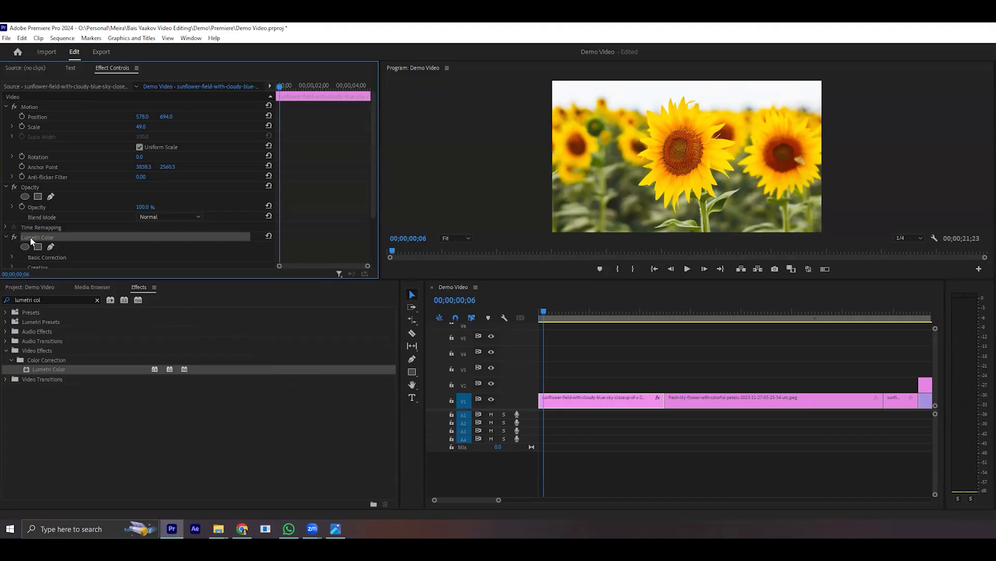
{"action": "scroll", "coordinate": [30, 237], "scroll_direction": "down", "scroll_amount": 3}
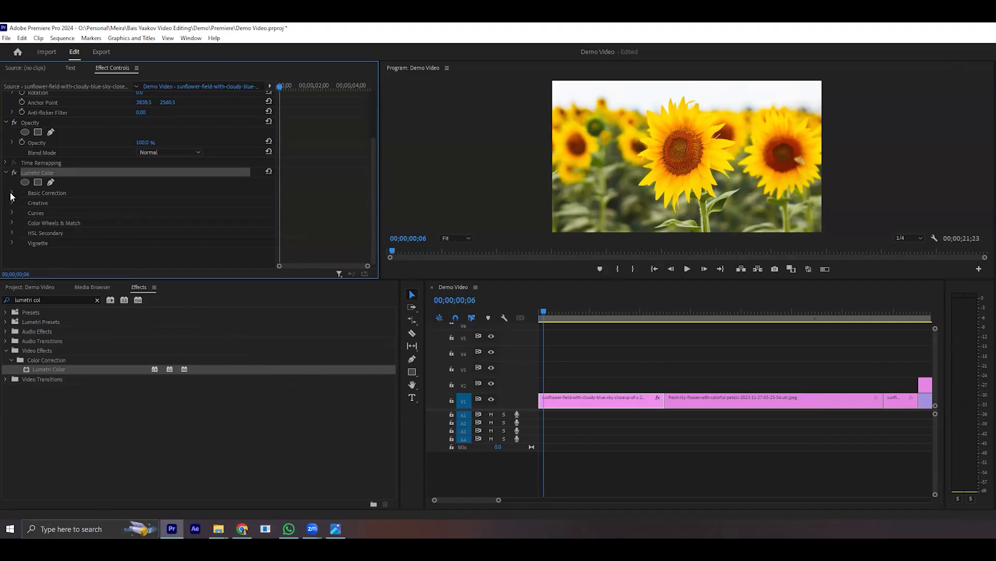
- Expand Lumetri Color's Basic Correction section and examine its Color and Light settings
{"action": "left_click", "coordinate": [44, 193]}
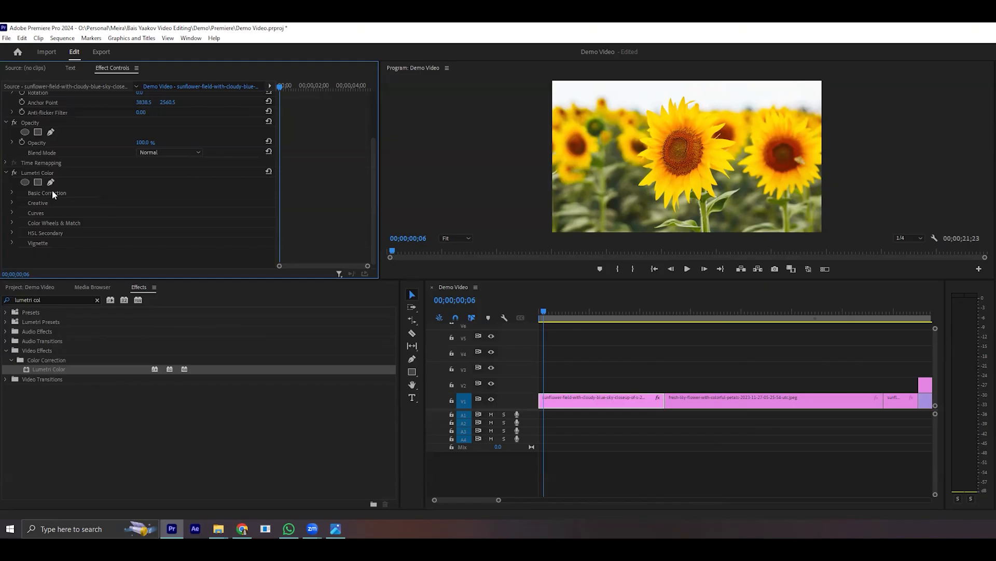
{"action": "left_click", "coordinate": [12, 193]}
{"action": "scroll", "coordinate": [12, 188], "scroll_direction": "down", "scroll_amount": 2}
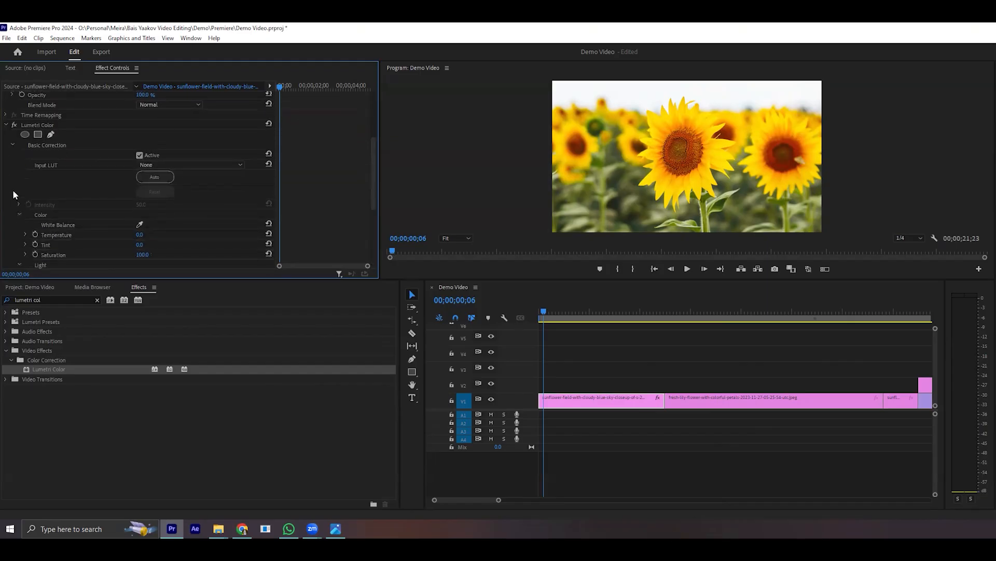
{"action": "scroll", "coordinate": [10, 155], "scroll_direction": "down", "scroll_amount": 1}
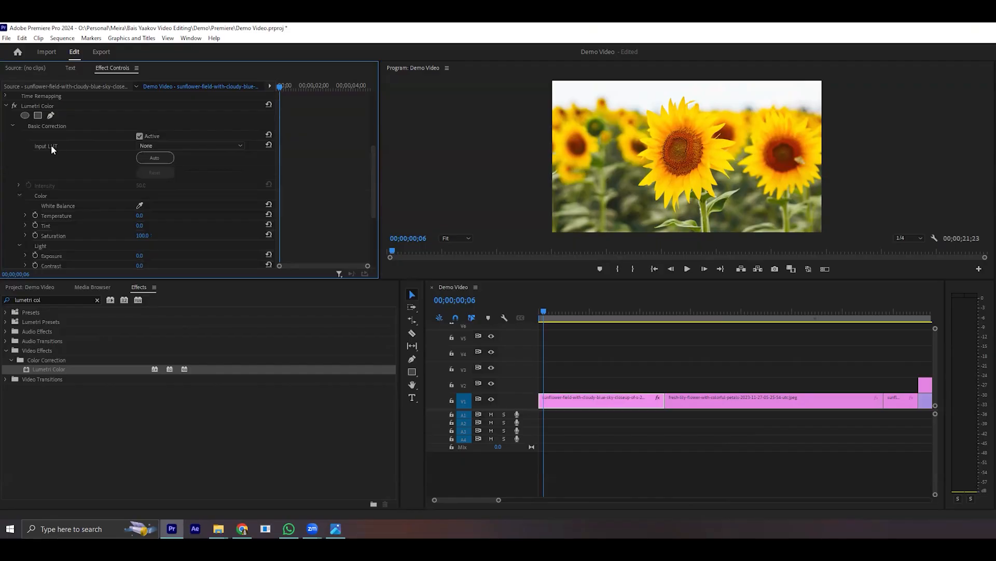
{"action": "scroll", "coordinate": [53, 148], "scroll_direction": "down", "scroll_amount": 4}
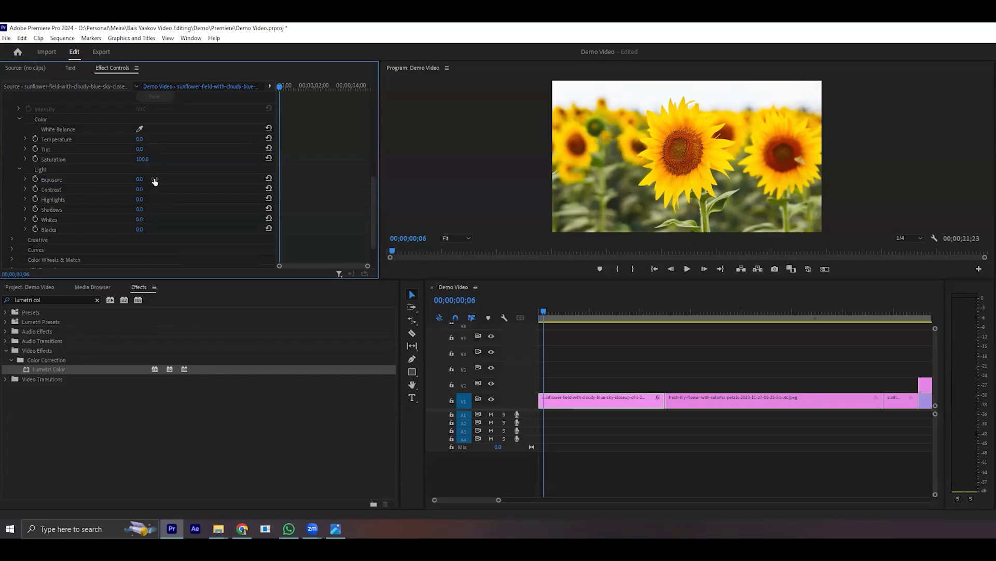
- Try the Lumetri Color Exposure at 7.0 on the sunflower clip, then set it to 0.5
{"action": "left_click", "coordinate": [58, 179]}
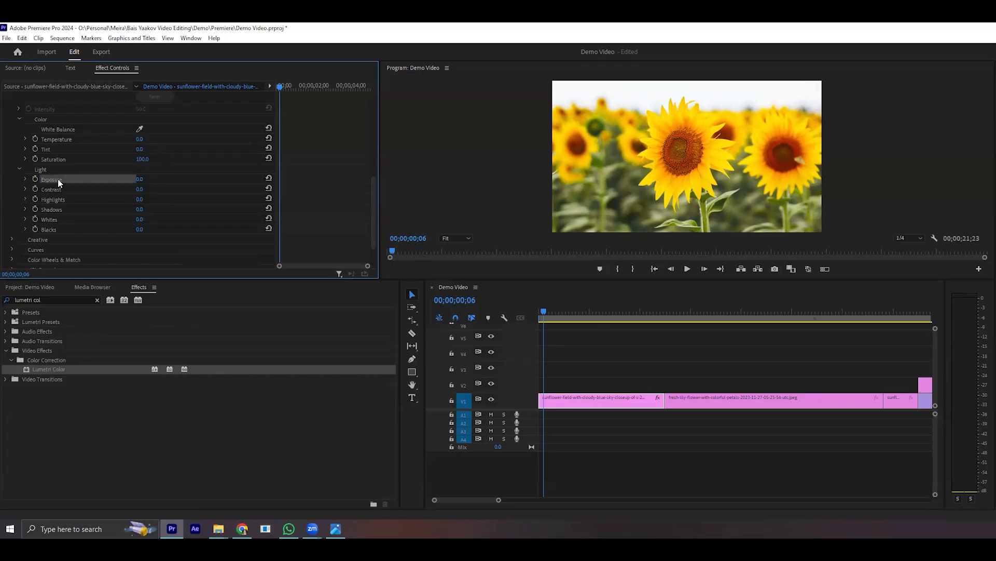
{"action": "mouse_move", "coordinate": [140, 180]}
{"action": "left_mouse_down"}
{"action": "mouse_move", "coordinate": [171, 180]}
{"action": "mouse_move", "coordinate": [142, 179]}
{"action": "left_mouse_up"}
{"action": "left_click_drag", "start_coordinate": [118, 179], "coordinate": [176, 179]}
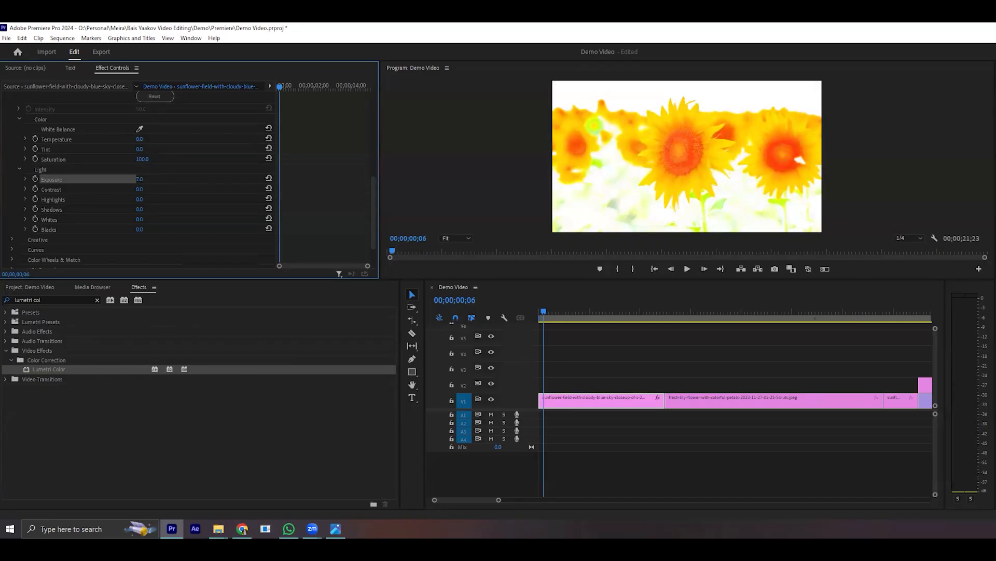
{"action": "left_click_drag", "start_coordinate": [175, 179], "coordinate": [146, 179]}
{"action": "left_click", "coordinate": [137, 180]}
{"action": "type", "text": "0.5"}
{"action": "key", "text": "Return"}
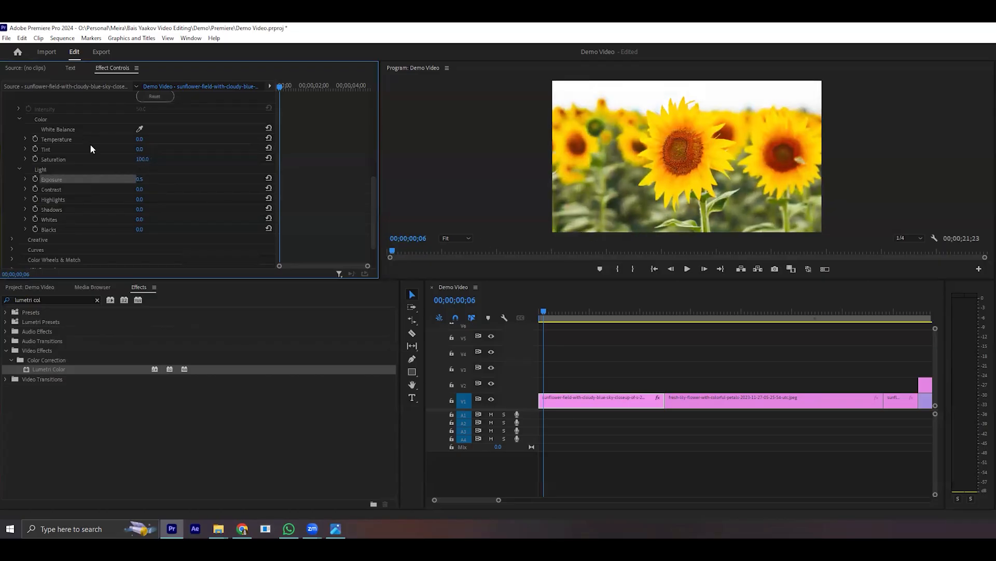
- Reset the Exposure to its default and set it to 0.5 again
{"action": "left_click", "coordinate": [270, 178]}
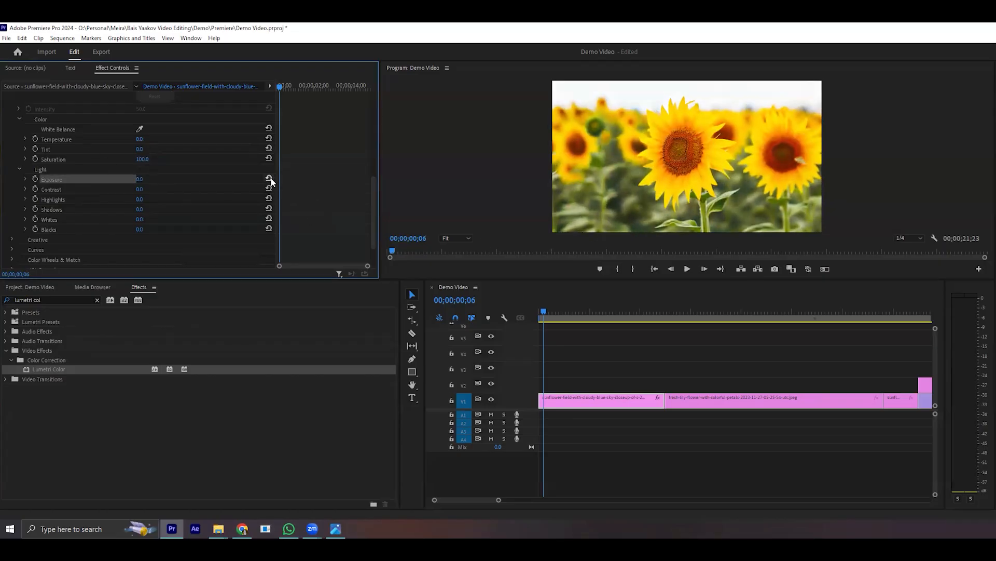
{"action": "left_click", "coordinate": [140, 179]}
{"action": "type", "text": ".5"}
{"action": "key", "text": "Return"}
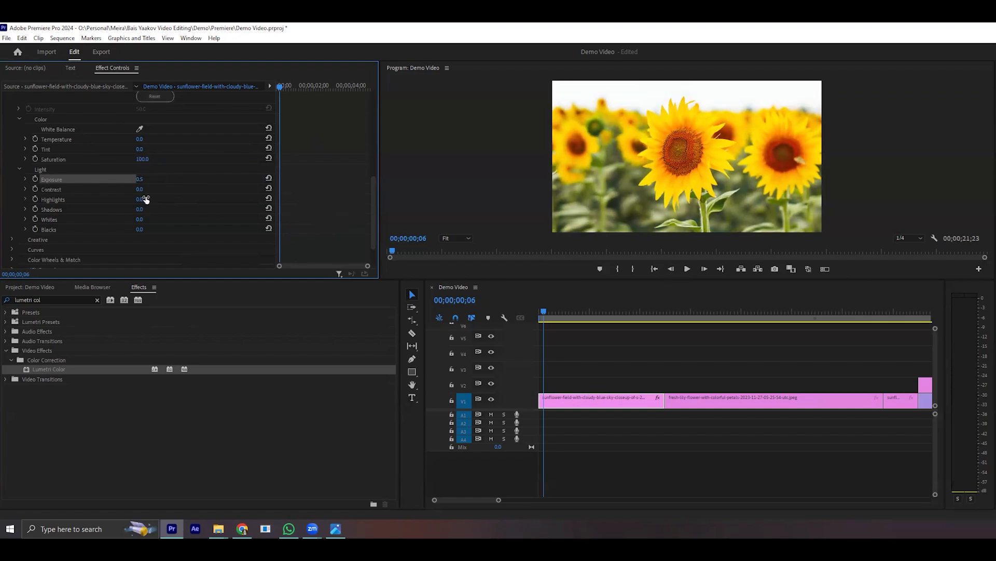
- Set Contrast to 150, Highlights to about -84, Shadows to -150, Whites to 147 and Blacks to 119 in the Light settings
{"action": "left_click_drag", "start_coordinate": [139, 190], "coordinate": [160, 189]}
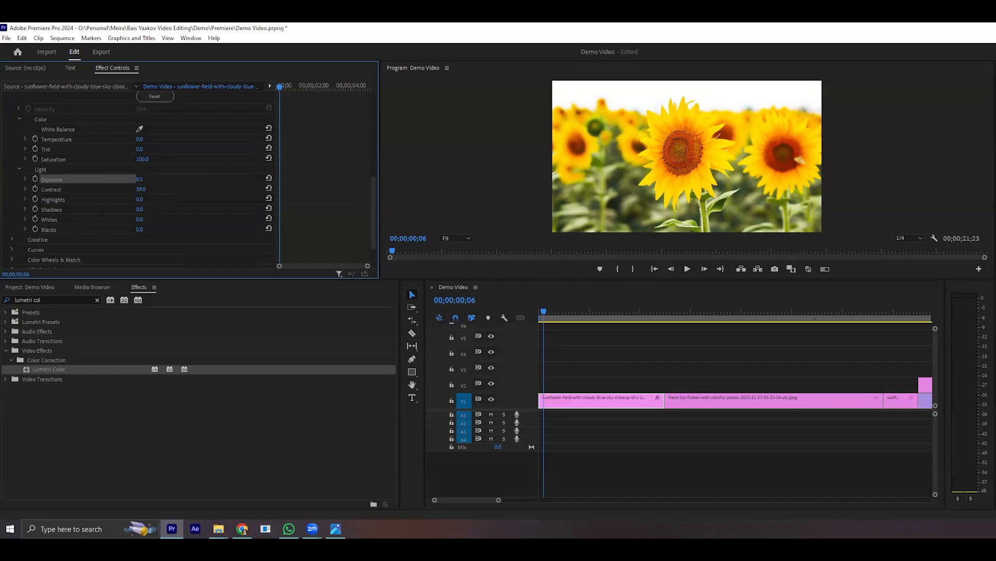
{"action": "left_click_drag", "start_coordinate": [142, 190], "coordinate": [58, 209]}
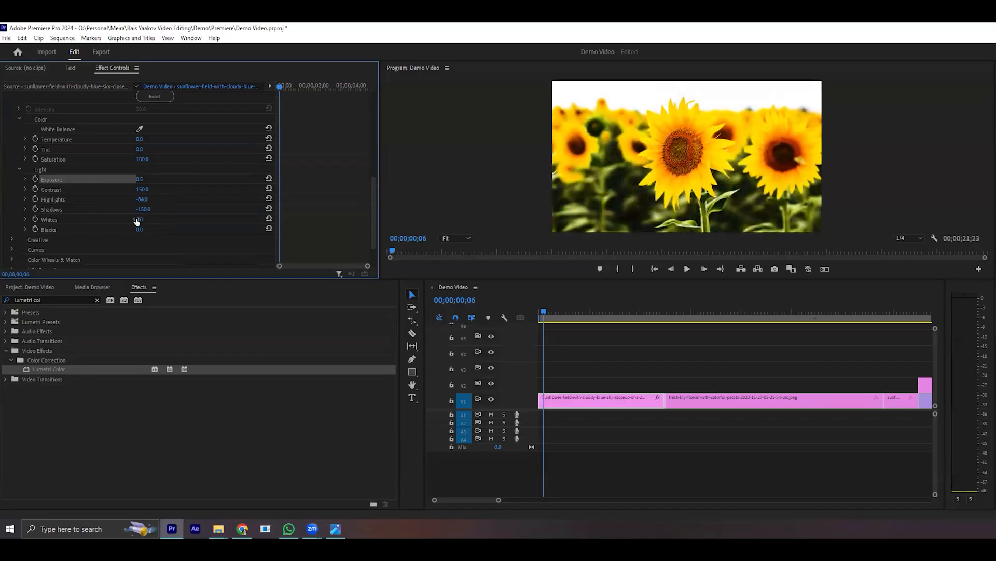
{"action": "left_click_drag", "start_coordinate": [139, 219], "coordinate": [215, 219]}
{"action": "left_click_drag", "start_coordinate": [137, 232], "coordinate": [149, 230]}
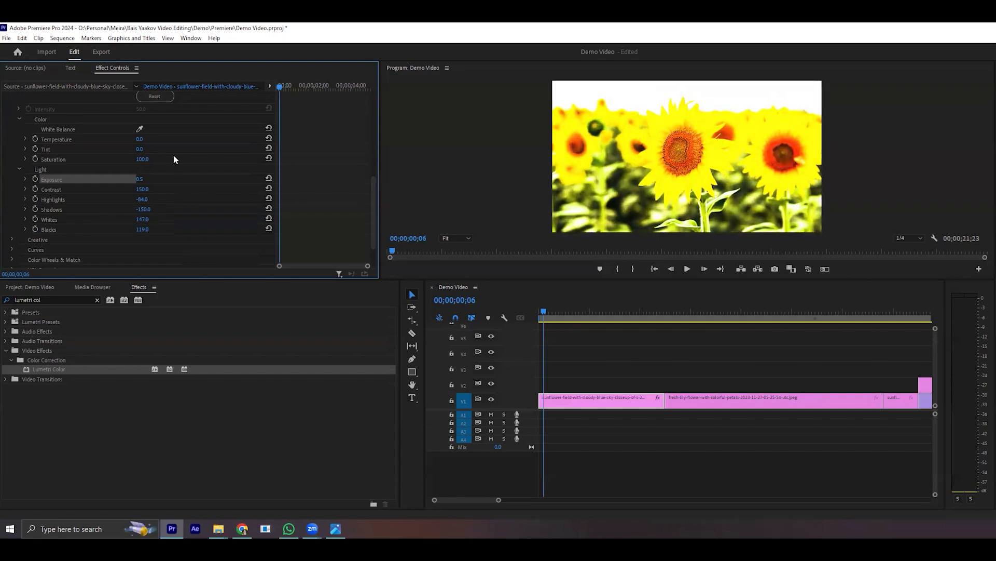
- Reset Exposure, Contrast, Highlights, Shadows, Whites and Blacks to their defaults
{"action": "left_click", "coordinate": [268, 178]}
{"action": "left_click", "coordinate": [269, 188]}
{"action": "left_click", "coordinate": [268, 199]}
{"action": "left_click", "coordinate": [268, 209]}
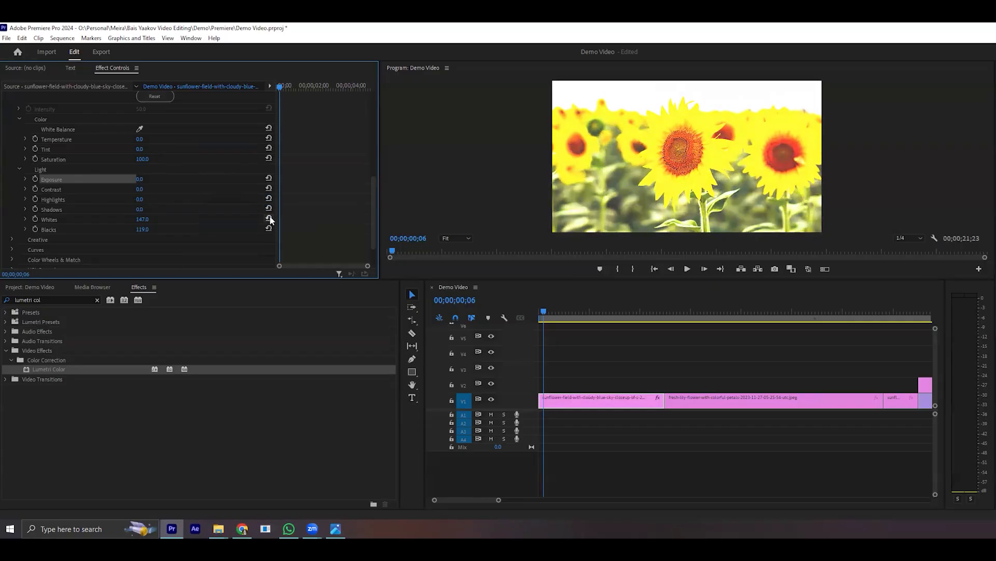
{"action": "left_click", "coordinate": [268, 218]}
{"action": "left_click", "coordinate": [268, 228]}
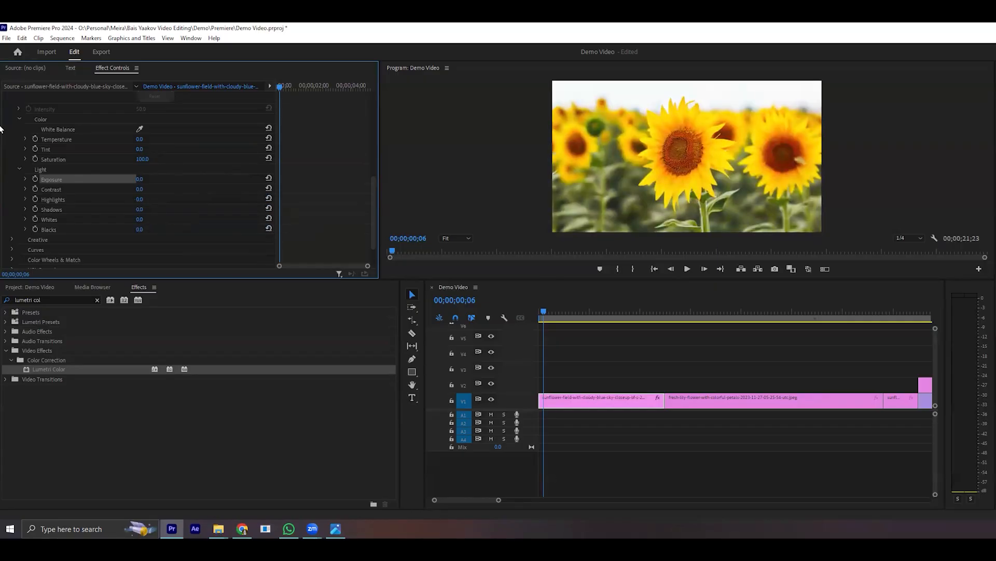
- Try Saturation from grayscale up to 286 and Tint up to 298, then reset both
{"action": "left_click_drag", "start_coordinate": [150, 158], "coordinate": [107, 158]}
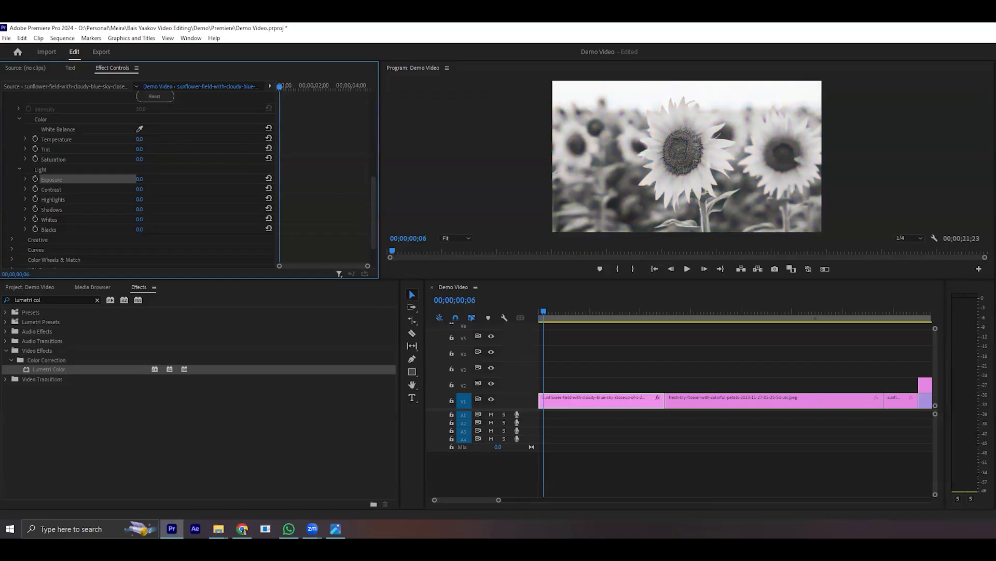
{"action": "left_click_drag", "start_coordinate": [108, 158], "coordinate": [253, 158]}
{"action": "left_click_drag", "start_coordinate": [138, 150], "coordinate": [295, 150]}
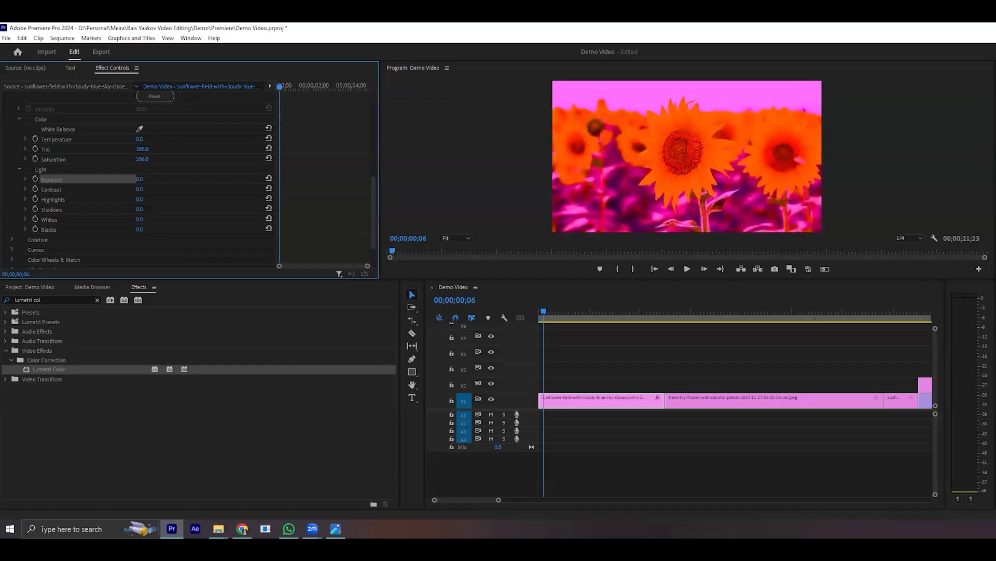
{"action": "left_click_drag", "start_coordinate": [294, 150], "coordinate": [207, 151]}
{"action": "left_click", "coordinate": [269, 148]}
{"action": "left_click", "coordinate": [269, 158]}
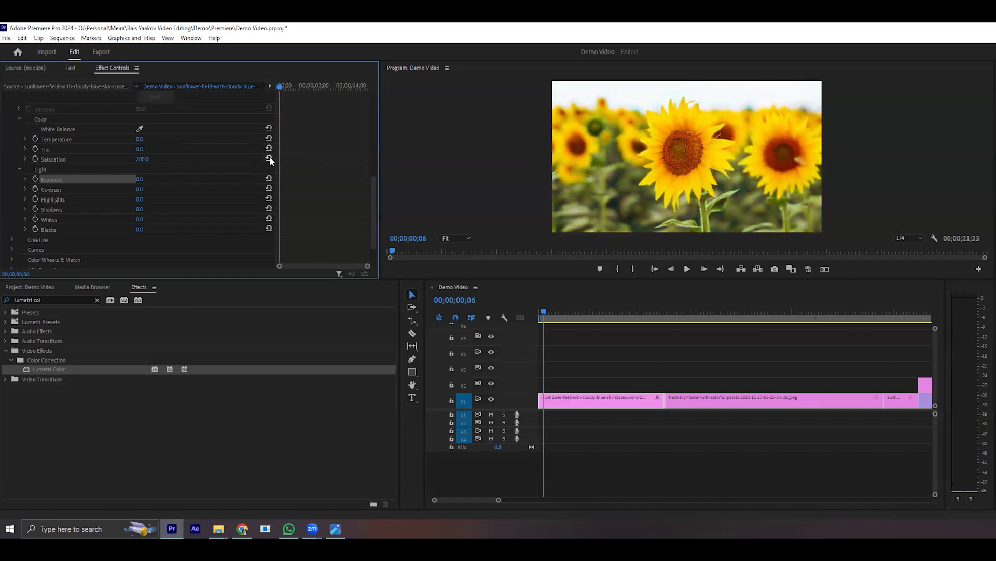
- Lower the Temperature to -300 to cool the sunflower image, then reset it
{"action": "left_click_drag", "start_coordinate": [148, 138], "coordinate": [21, 138]}
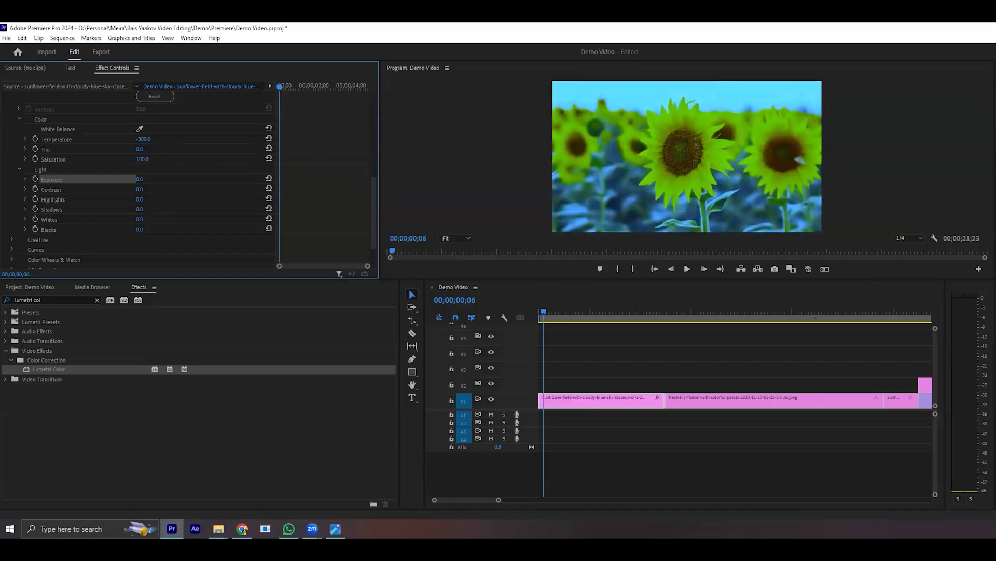
{"action": "left_click", "coordinate": [268, 138]}
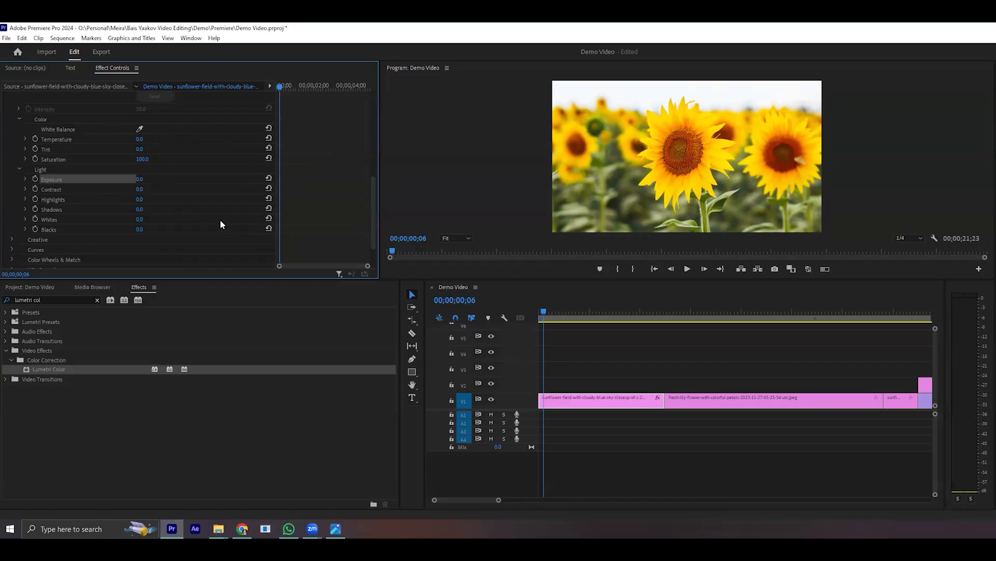
{"action": "scroll", "coordinate": [223, 223], "scroll_direction": "up", "scroll_amount": 4}
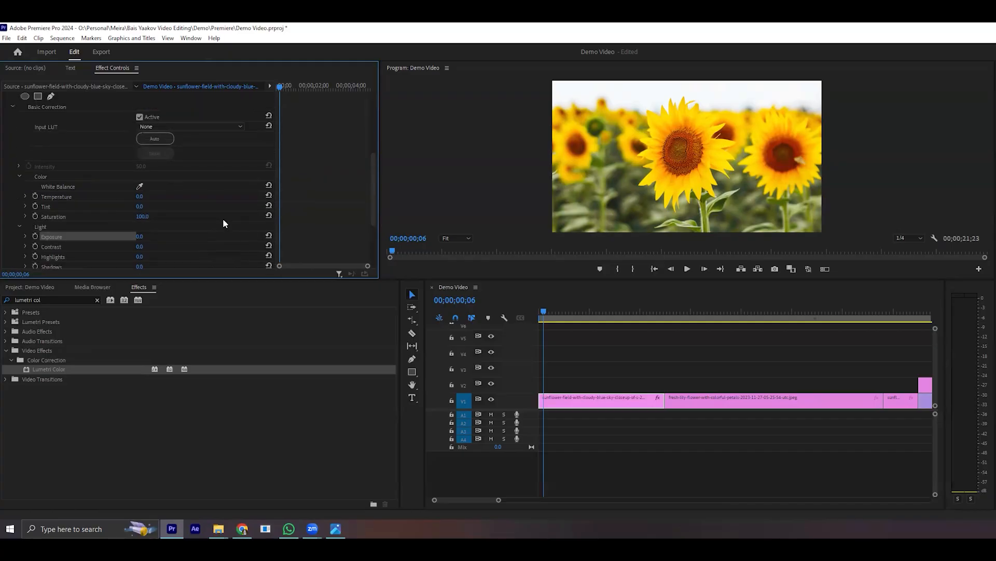
- Brighten the sunflower image strongly with the Basic Correction Light settings
{"action": "scroll", "coordinate": [252, 171], "scroll_direction": "down", "scroll_amount": 5}
{"action": "left_click_drag", "start_coordinate": [139, 151], "coordinate": [123, 200]}
{"action": "left_click_drag", "start_coordinate": [139, 151], "coordinate": [122, 150]}
{"action": "scroll", "coordinate": [184, 180], "scroll_direction": "up", "scroll_amount": 1}
{"action": "scroll", "coordinate": [184, 175], "scroll_direction": "up", "scroll_amount": 5}
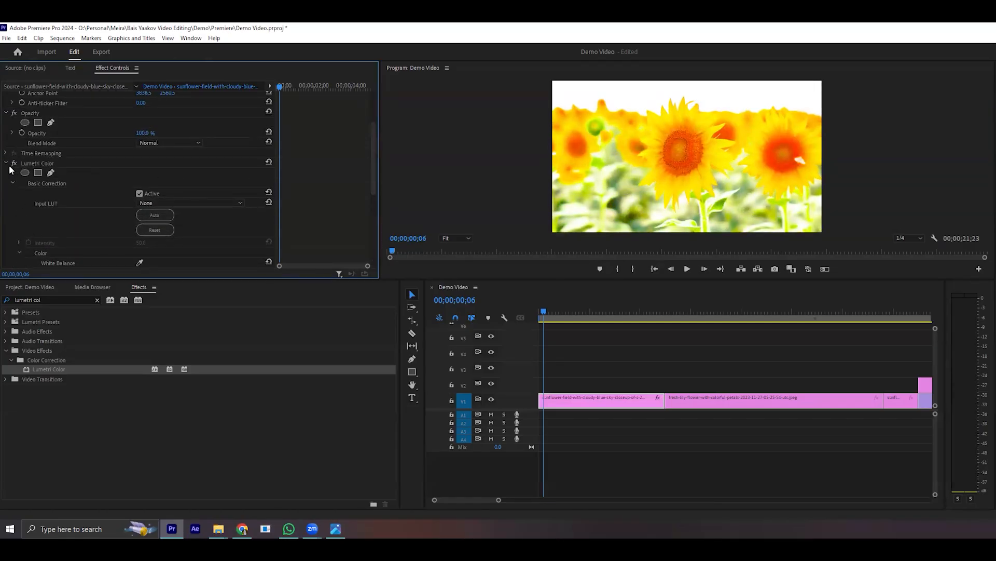
- Toggle the Lumetri Color effect off and on repeatedly to compare the clip with and without the correction
{"action": "left_click", "coordinate": [38, 164]}
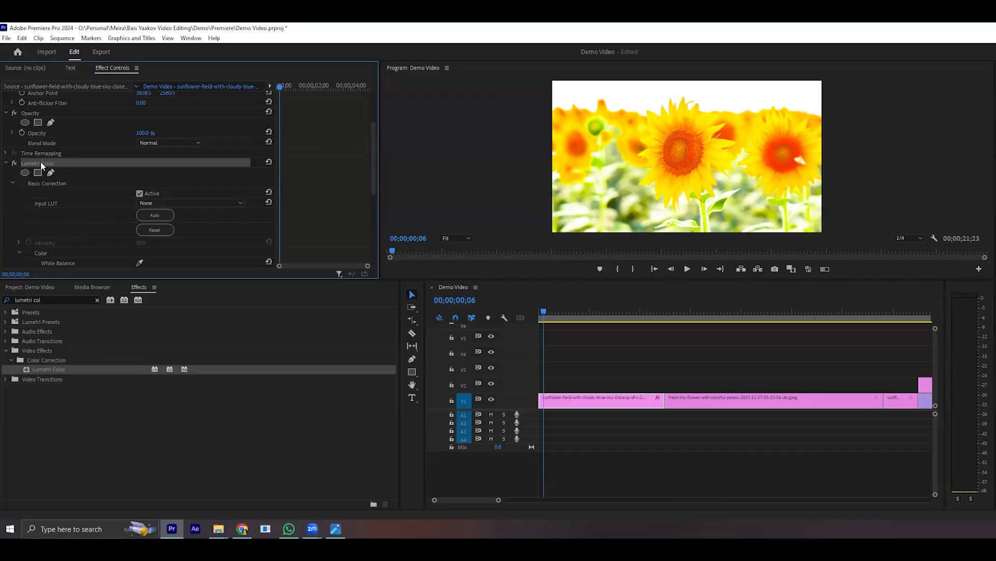
{"action": "left_click", "coordinate": [15, 164]}
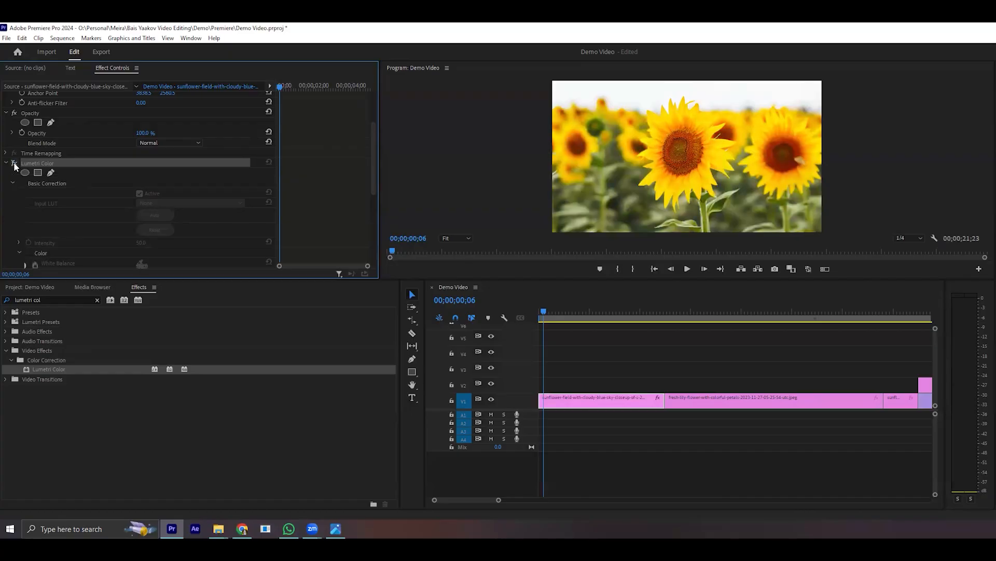
{"action": "left_click", "coordinate": [14, 164]}
{"action": "left_click", "coordinate": [15, 164]}
{"action": "left_click", "coordinate": [14, 164]}
{"action": "left_click", "coordinate": [14, 164]}
- Remove Lumetri Color from the sunflower clip, apply a fresh Lumetri Color effect to it and select it in the clip's effects
{"action": "right_click", "coordinate": [52, 165]}
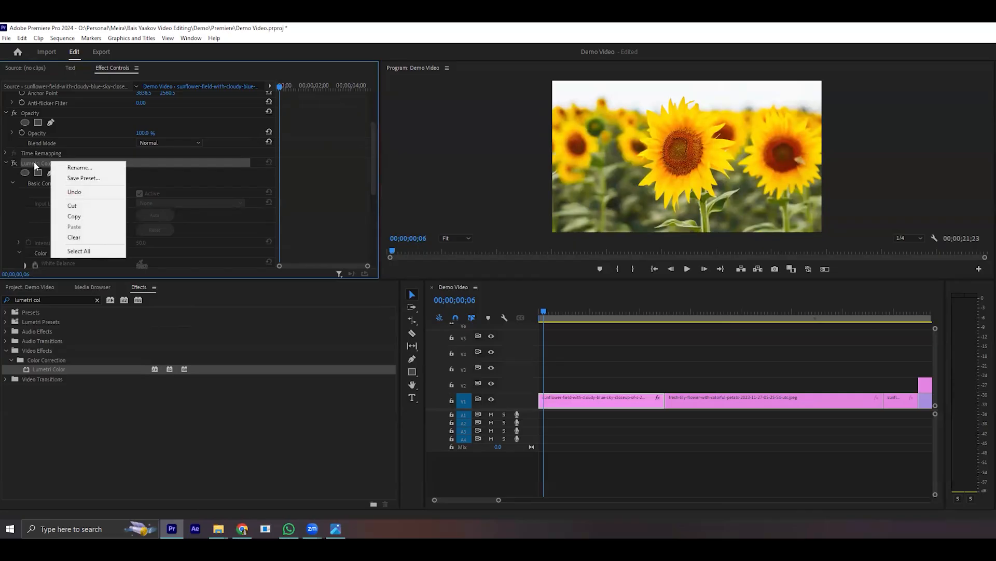
{"action": "left_click", "coordinate": [97, 237]}
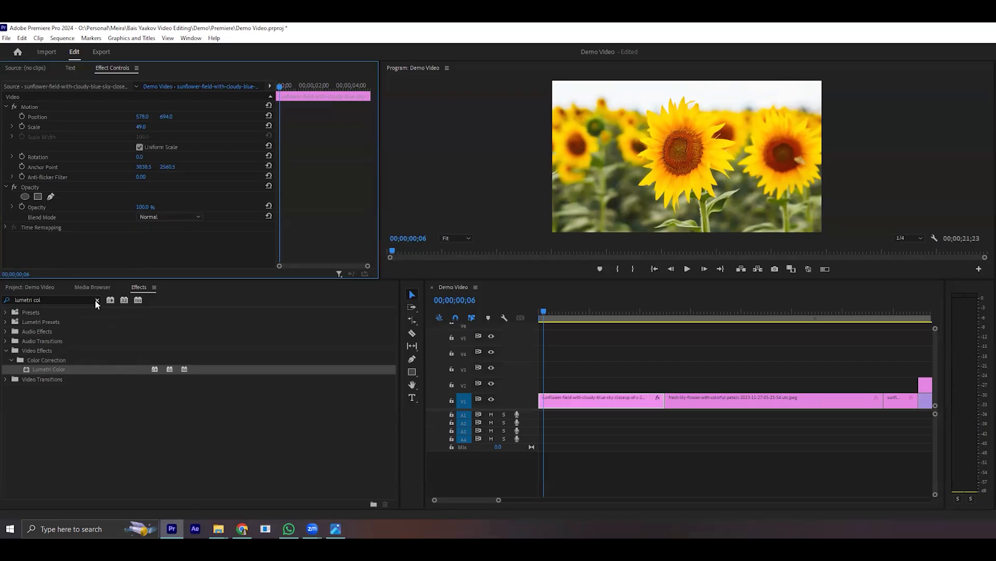
{"action": "left_click_drag", "start_coordinate": [37, 369], "coordinate": [568, 396]}
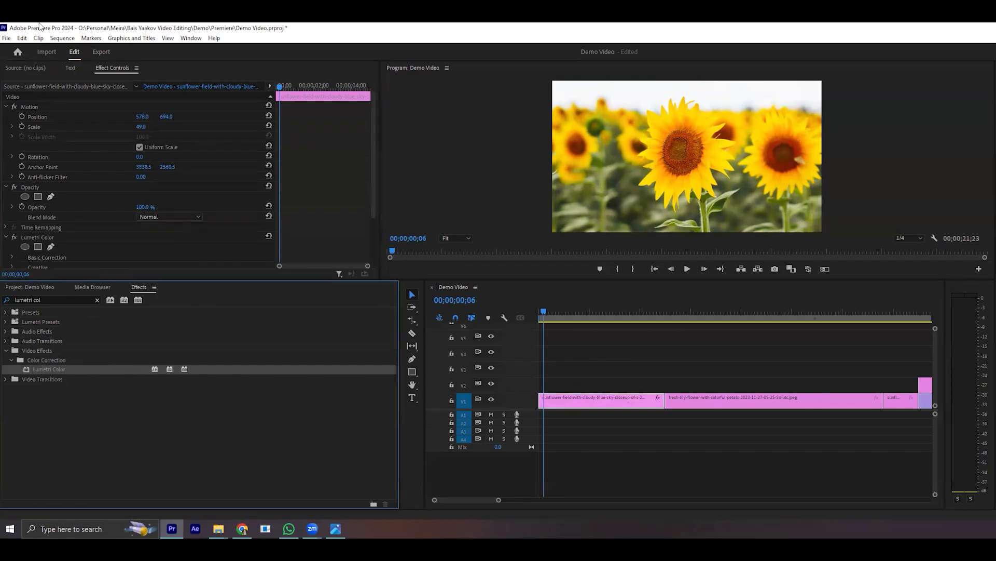
{"action": "scroll", "coordinate": [62, 223], "scroll_direction": "down", "scroll_amount": 3}
{"action": "scroll", "coordinate": [62, 228], "scroll_direction": "down", "scroll_amount": 1}
{"action": "left_click", "coordinate": [40, 173]}
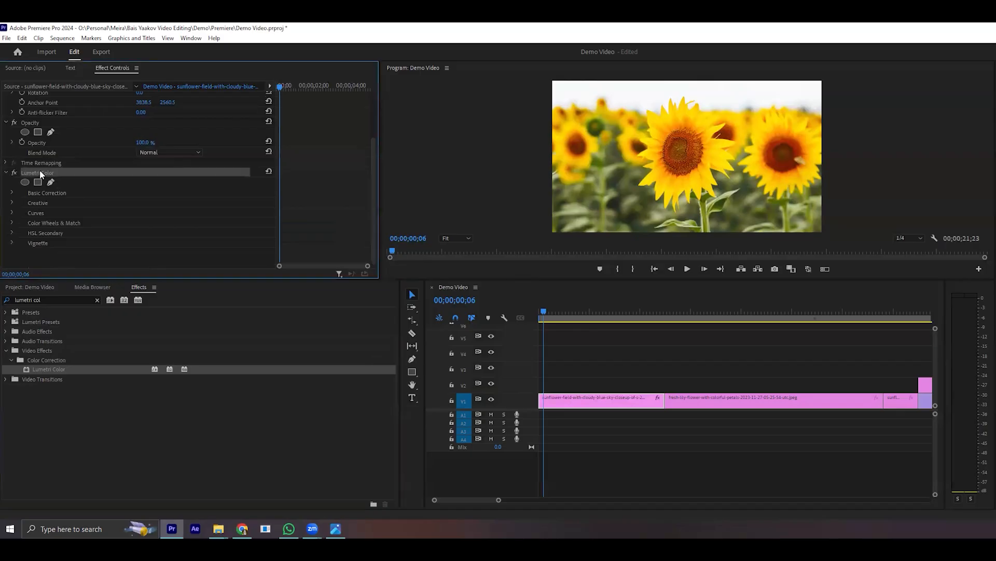
- Collapse the Lumetri Color, Motion and Opacity groups in the sunflower clip's effect settings
{"action": "left_click", "coordinate": [6, 173]}
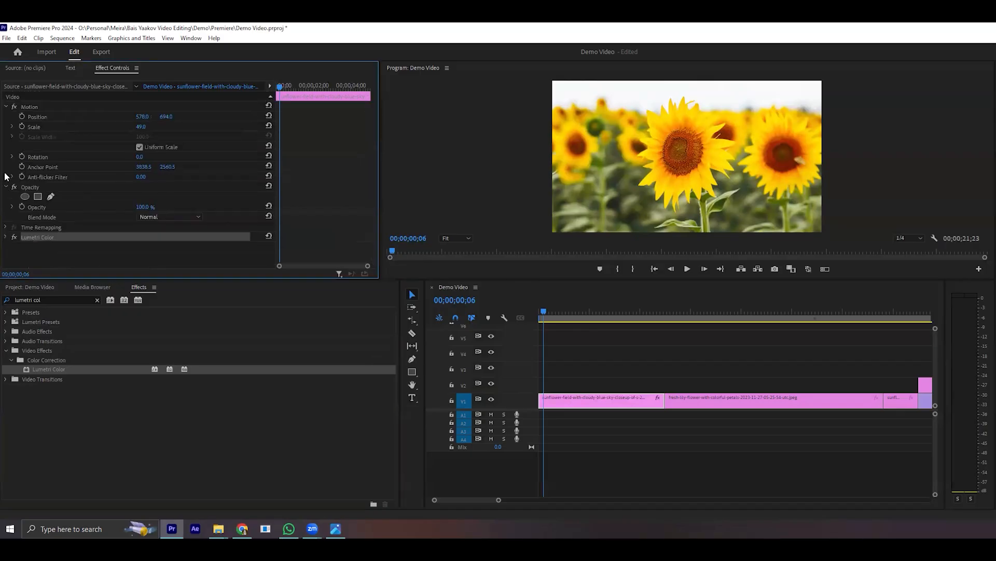
{"action": "left_click", "coordinate": [6, 106]}
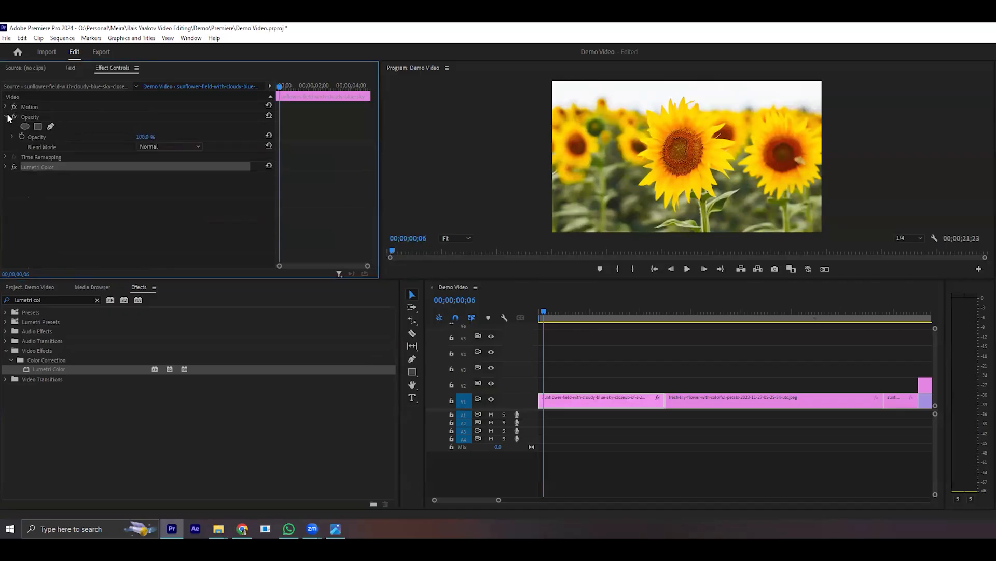
{"action": "left_click", "coordinate": [7, 117]}
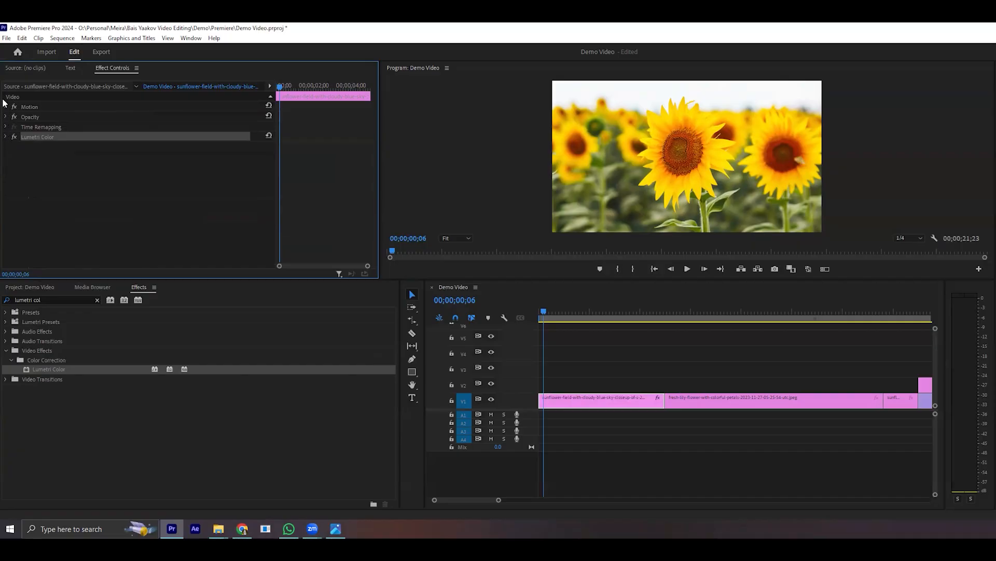
{"action": "left_click", "coordinate": [6, 106]}
{"action": "left_click", "coordinate": [6, 107]}
{"action": "left_click", "coordinate": [6, 107]}
{"action": "left_click", "coordinate": [7, 106]}
- Clear the effects search and apply the Band Slide transition at the cut between the sunflower and lily clips
{"action": "left_click", "coordinate": [97, 299]}
{"action": "left_click", "coordinate": [6, 360]}
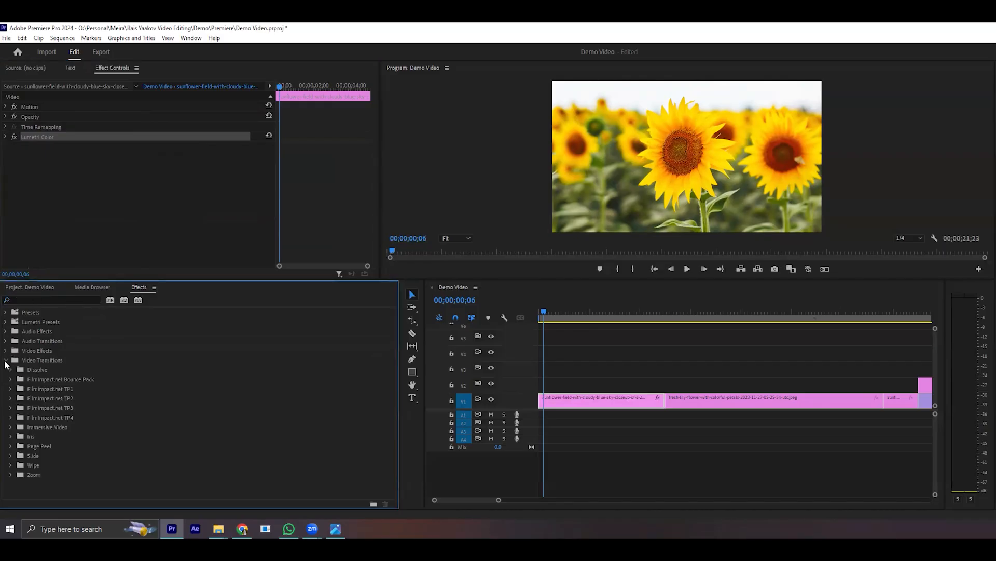
{"action": "left_click", "coordinate": [11, 455]}
{"action": "scroll", "coordinate": [9, 451], "scroll_direction": "down", "scroll_amount": 1}
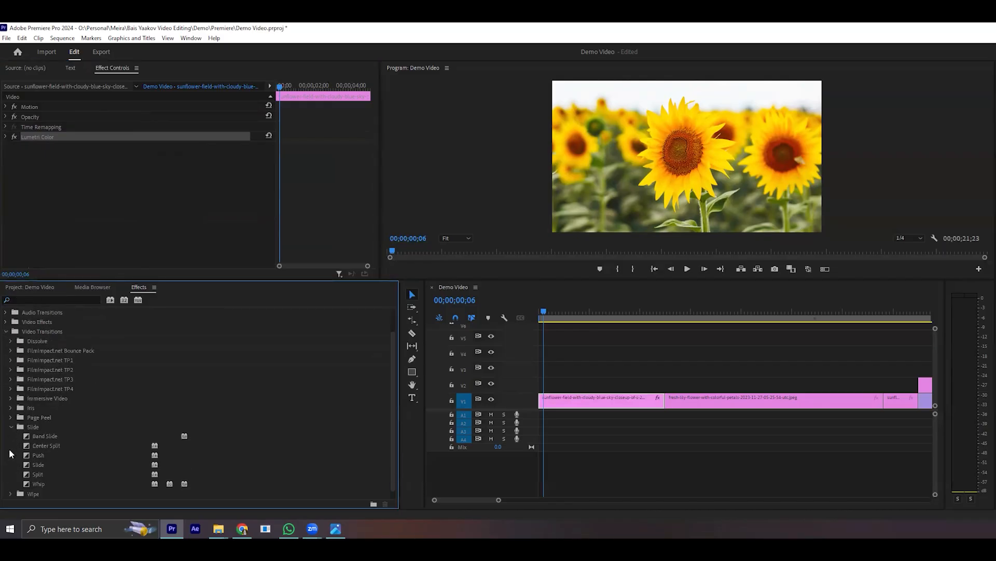
{"action": "left_click_drag", "start_coordinate": [51, 435], "coordinate": [666, 401]}
{"action": "left_click", "coordinate": [715, 489]}
- Move the playhead around the Band Slide transition and place it just before it at 4;14
{"action": "left_click_drag", "start_coordinate": [500, 500], "coordinate": [539, 500]}
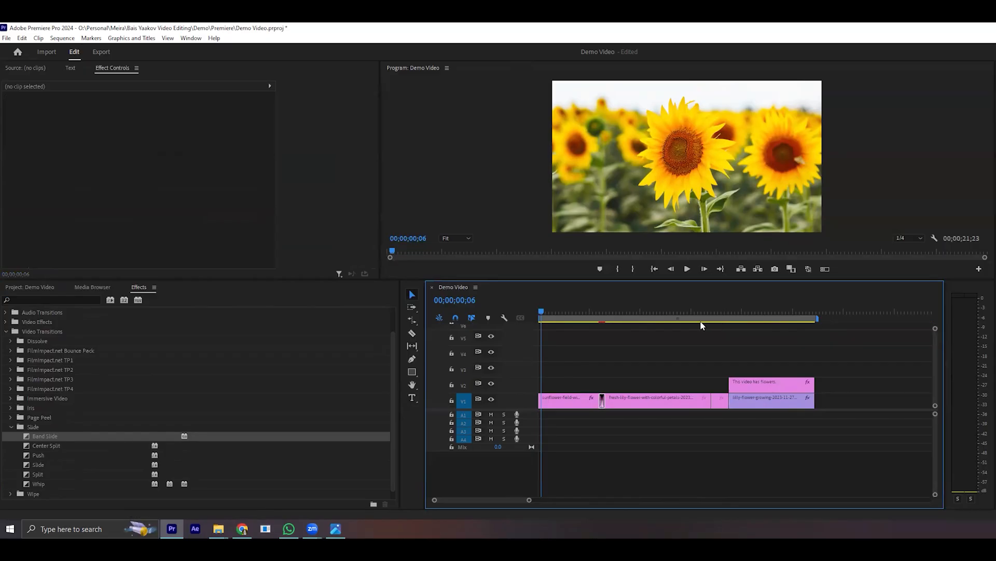
{"action": "left_click", "coordinate": [602, 311]}
{"action": "left_click", "coordinate": [606, 314]}
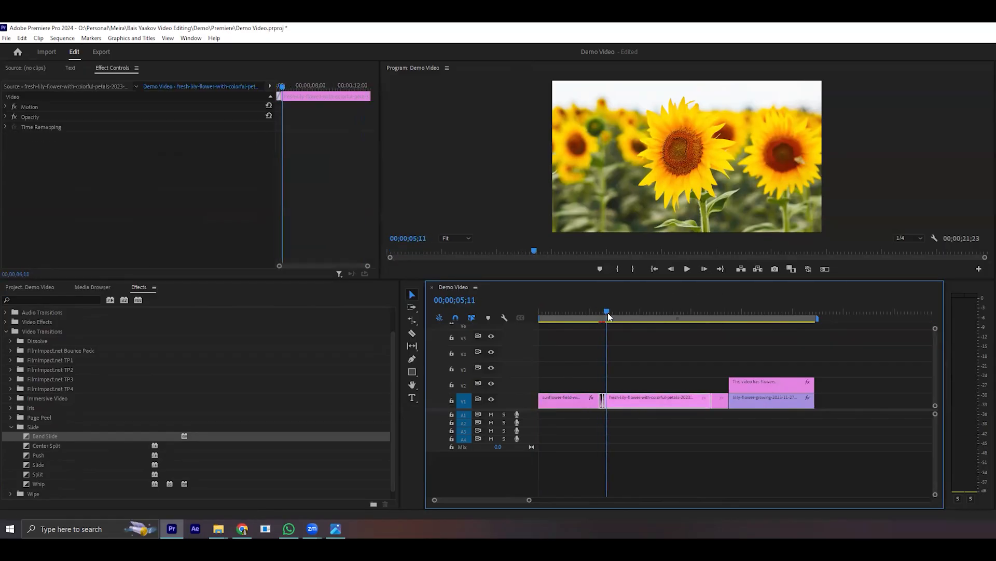
{"action": "left_click_drag", "start_coordinate": [528, 499], "coordinate": [496, 500]}
{"action": "left_click", "coordinate": [628, 315]}
{"action": "left_click_drag", "start_coordinate": [625, 325], "coordinate": [661, 338]}
{"action": "left_click", "coordinate": [689, 446]}
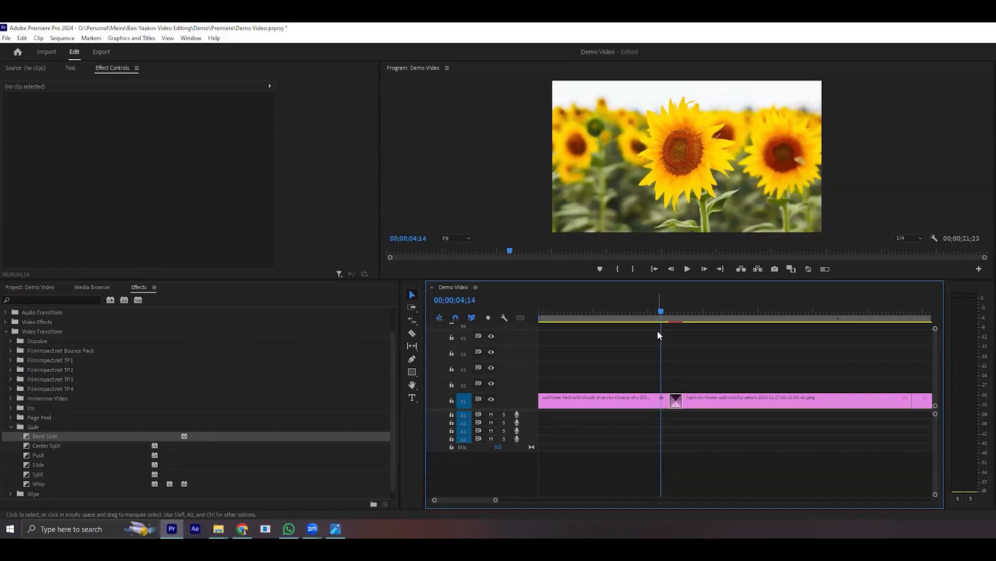
- Play the Band Slide transition, try Center Split and Push in its place at the sunflower-lily cut, and preview them
{"action": "key", "text": "space"}
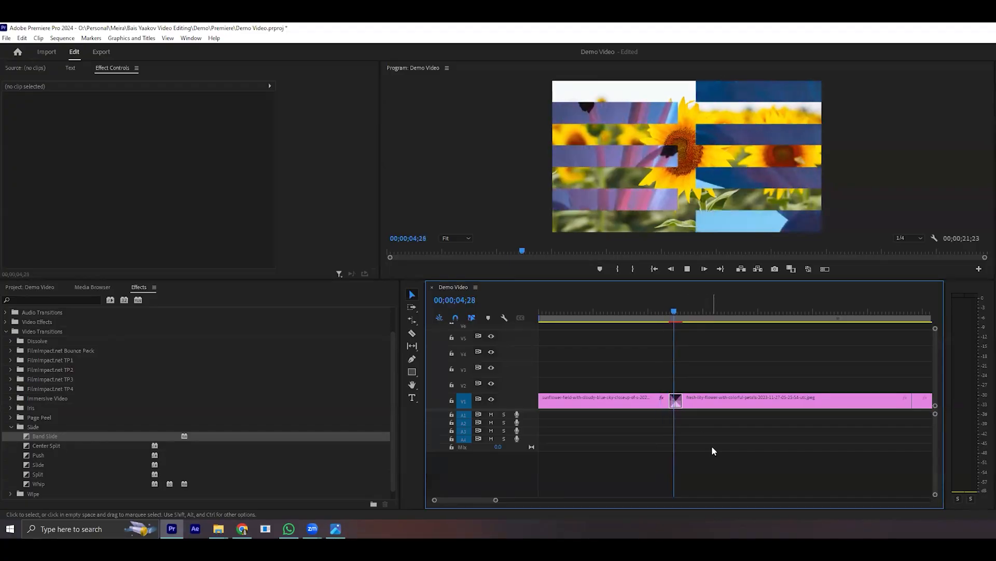
{"action": "left_click_drag", "start_coordinate": [704, 312], "coordinate": [662, 382]}
{"action": "left_click_drag", "start_coordinate": [54, 445], "coordinate": [675, 401]}
{"action": "left_click_drag", "start_coordinate": [52, 455], "coordinate": [676, 401]}
{"action": "left_click", "coordinate": [718, 449]}
{"action": "key", "text": "space"}
- Apply Band Slide again at the cut between the sunflower and lily clips, play it, and deselect the clips
{"action": "key", "text": "space"}
{"action": "left_click_drag", "start_coordinate": [692, 314], "coordinate": [668, 394]}
{"action": "left_click_drag", "start_coordinate": [46, 437], "coordinate": [675, 403]}
{"action": "key", "text": "space"}
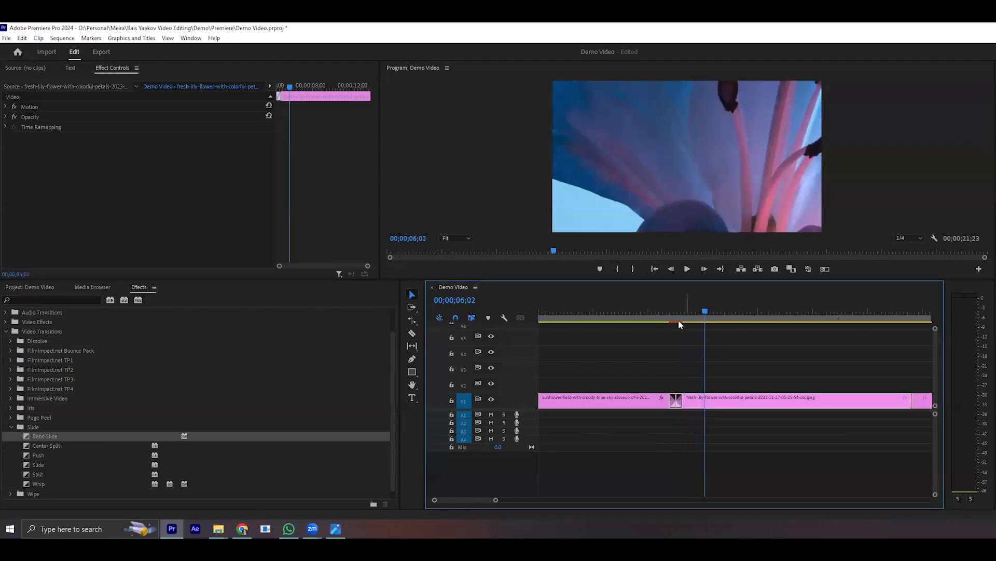
{"action": "left_click_drag", "start_coordinate": [495, 499], "coordinate": [528, 500]}
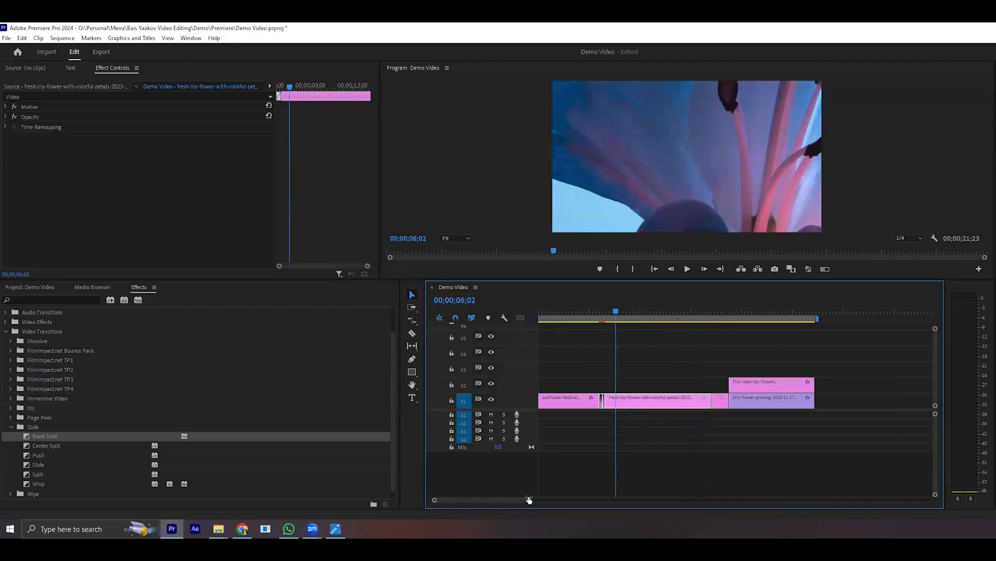
{"action": "left_click", "coordinate": [711, 445]}
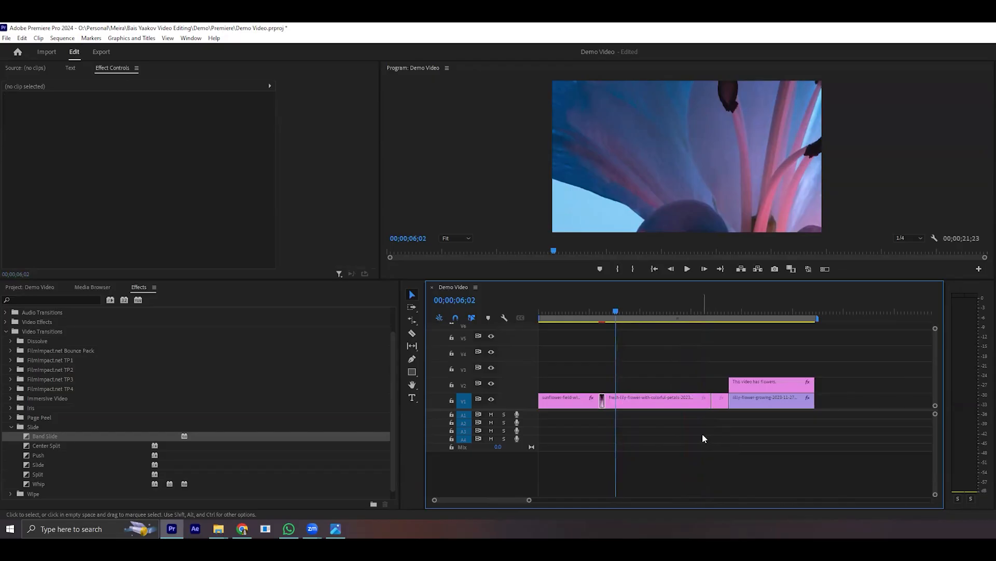
- Check the Rendering notes in Chrome, return to Premiere Pro and render the effects in the work area
{"action": "left_click", "coordinate": [242, 528]}
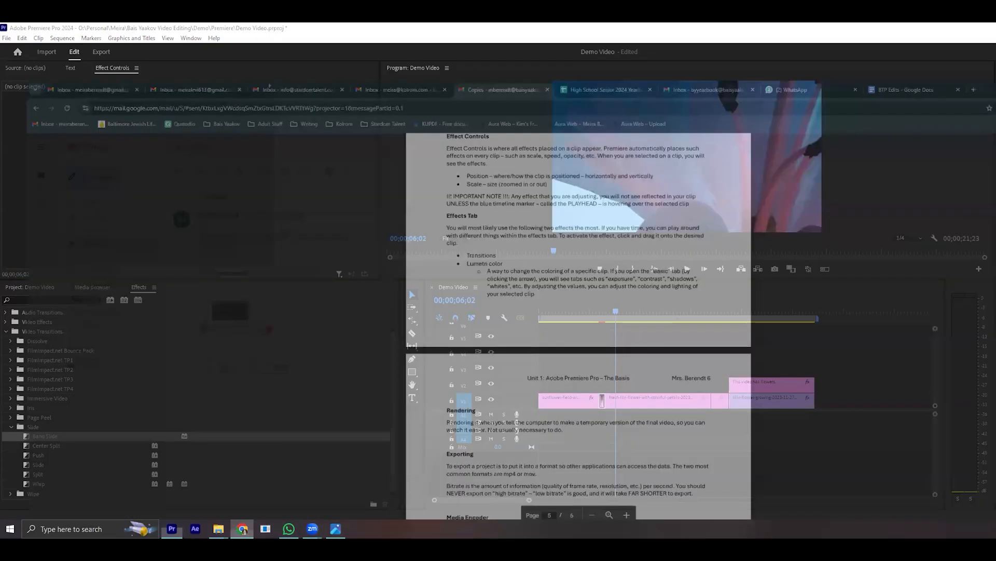
{"action": "key", "text": "alt+Tab"}
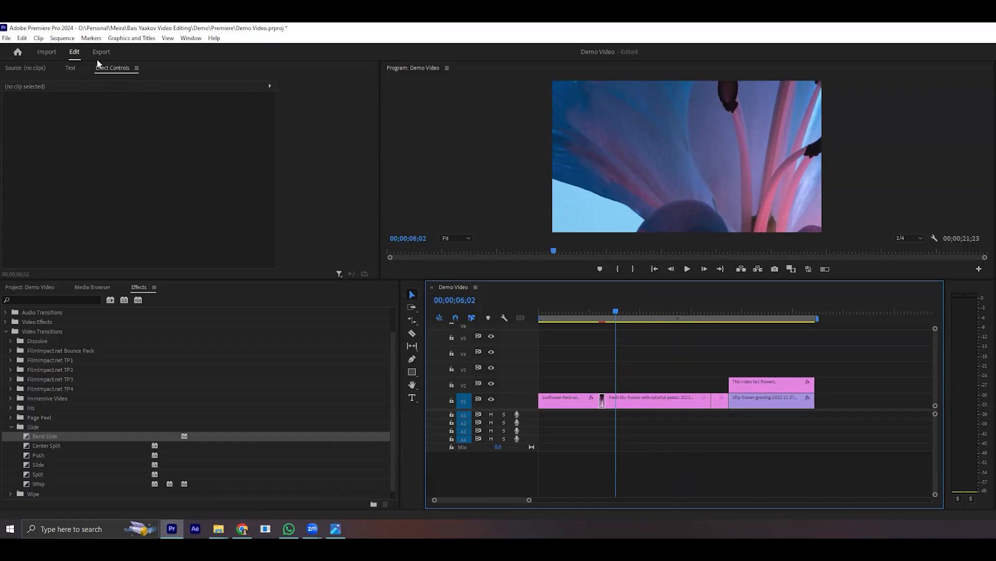
{"action": "left_click", "coordinate": [61, 39]}
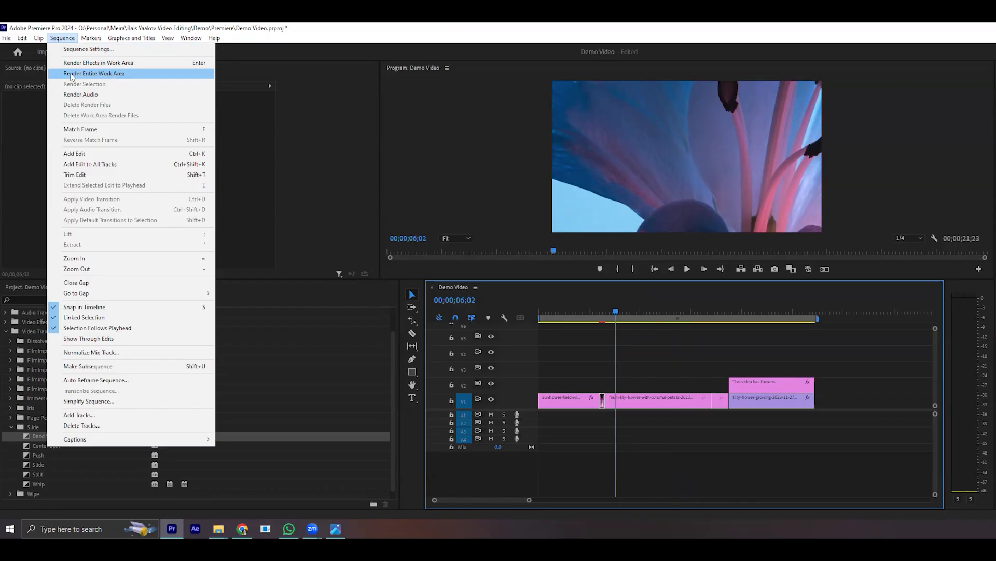
{"action": "left_click", "coordinate": [100, 65]}
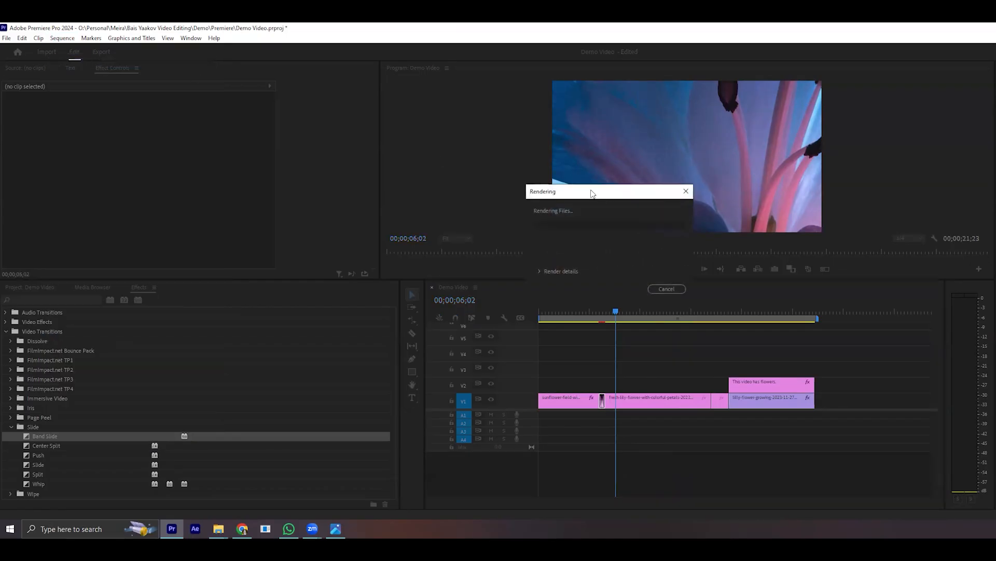
{"action": "left_click_drag", "start_coordinate": [597, 194], "coordinate": [559, 175]}
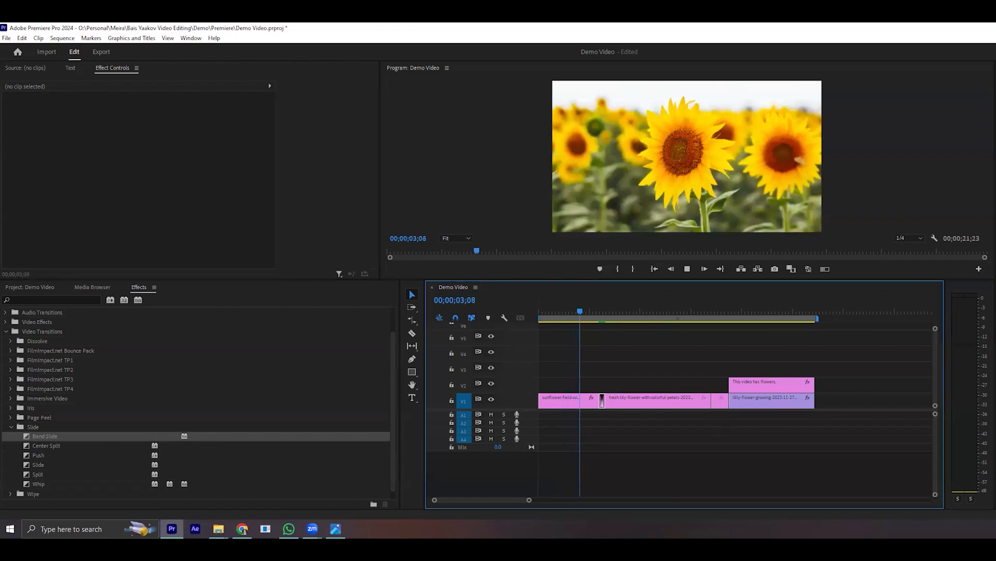
- Play the rendered Band Slide transition, place the playhead just before it at 4;13 and look over the render commands
{"action": "left_click_drag", "start_coordinate": [527, 500], "coordinate": [467, 500]}
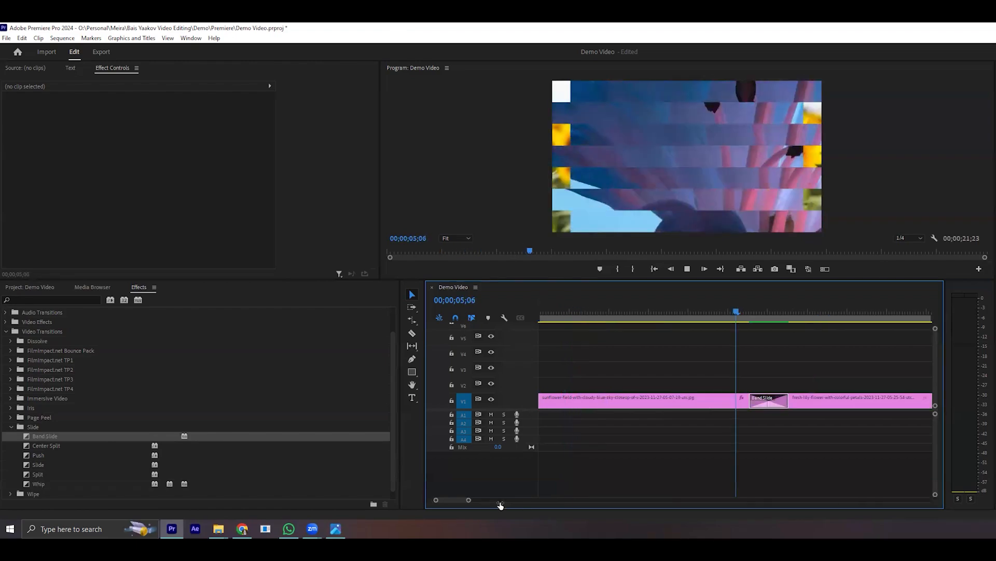
{"action": "left_click_drag", "start_coordinate": [784, 314], "coordinate": [723, 334]}
{"action": "left_click", "coordinate": [62, 38]}
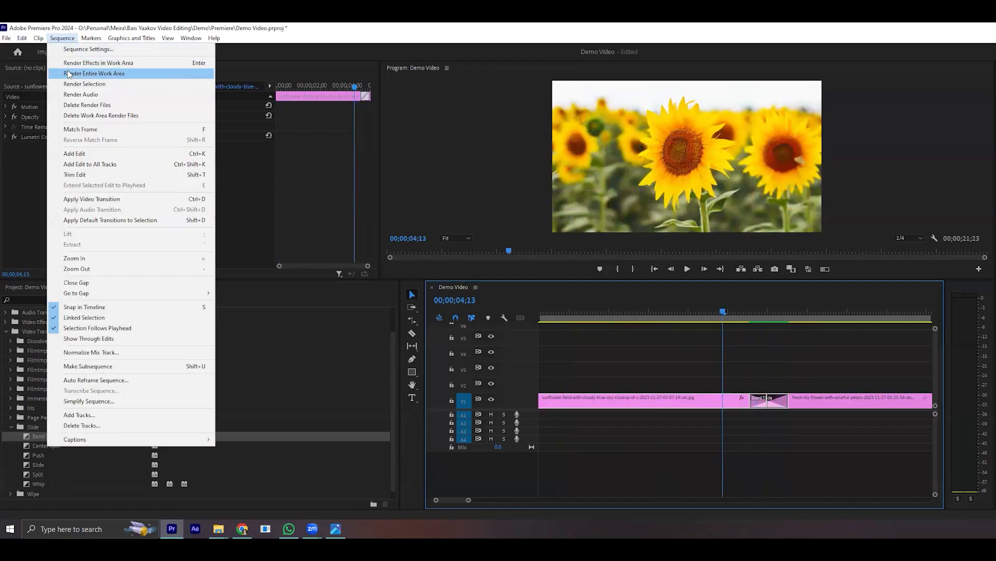
{"action": "left_click", "coordinate": [590, 489]}
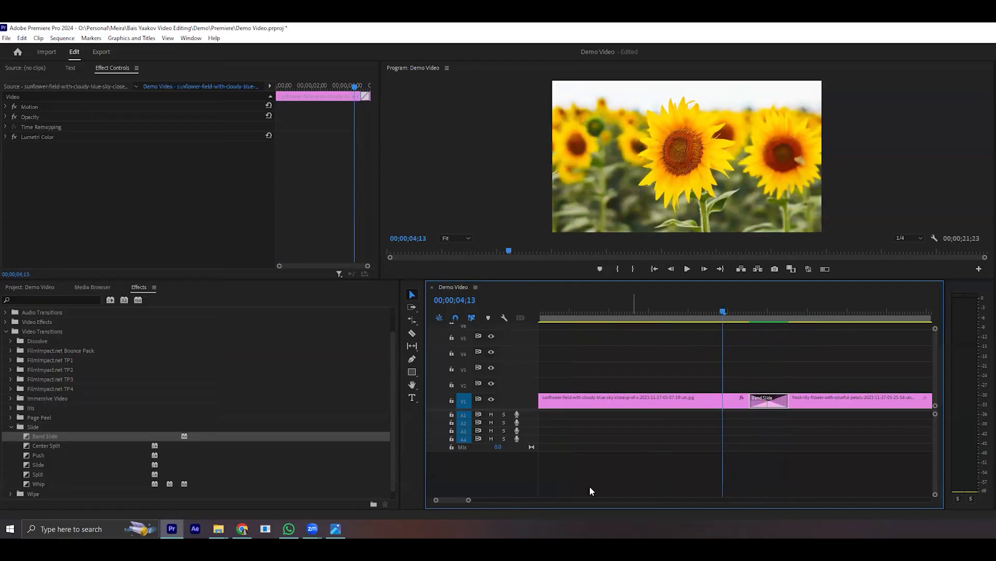
- Scrub through the remaining clips, including the text over the growing lily, and place the playhead at 8;04
{"action": "left_click_drag", "start_coordinate": [469, 500], "coordinate": [613, 496]}
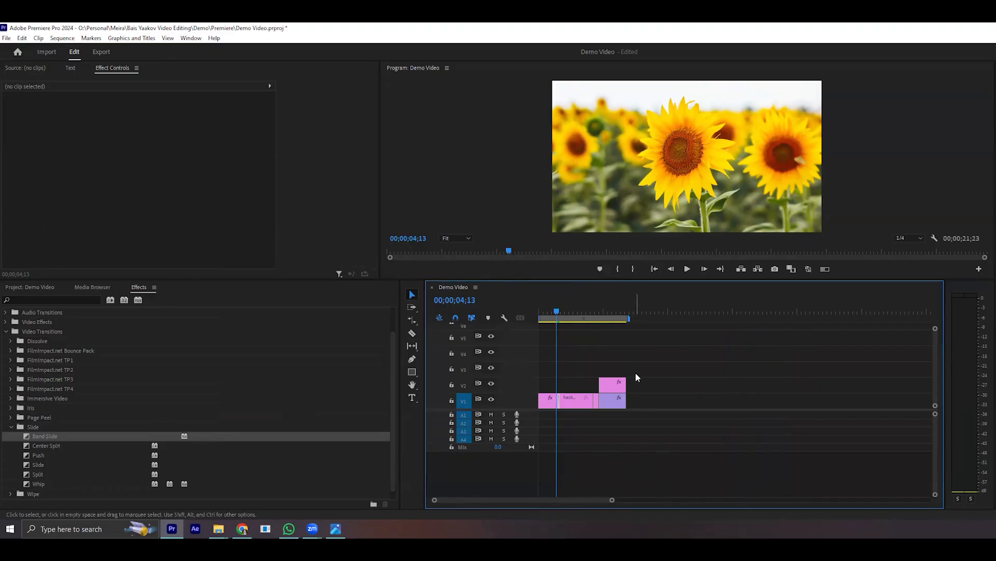
{"action": "left_click_drag", "start_coordinate": [612, 499], "coordinate": [574, 503]}
{"action": "left_click_drag", "start_coordinate": [593, 310], "coordinate": [799, 317]}
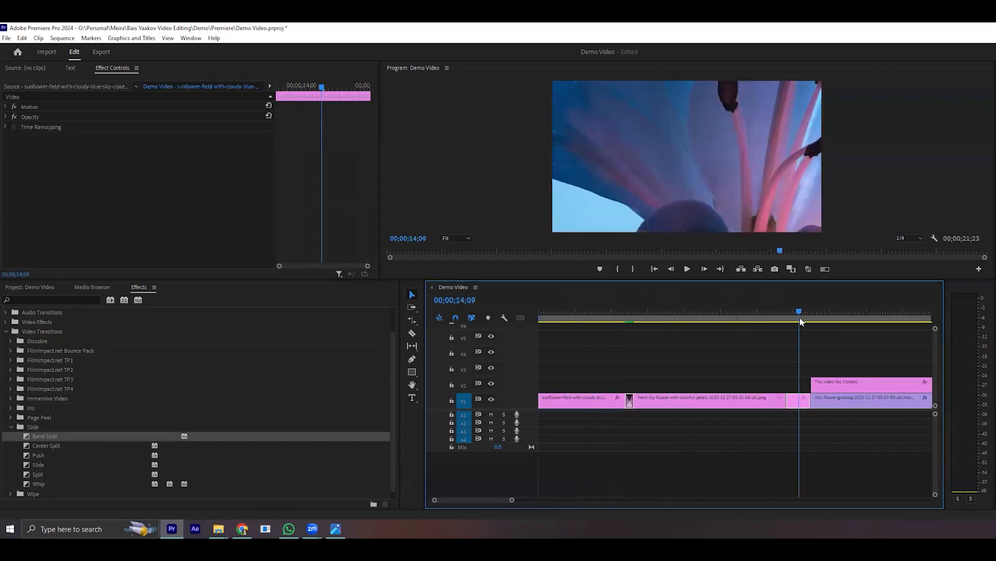
{"action": "left_click", "coordinate": [844, 311]}
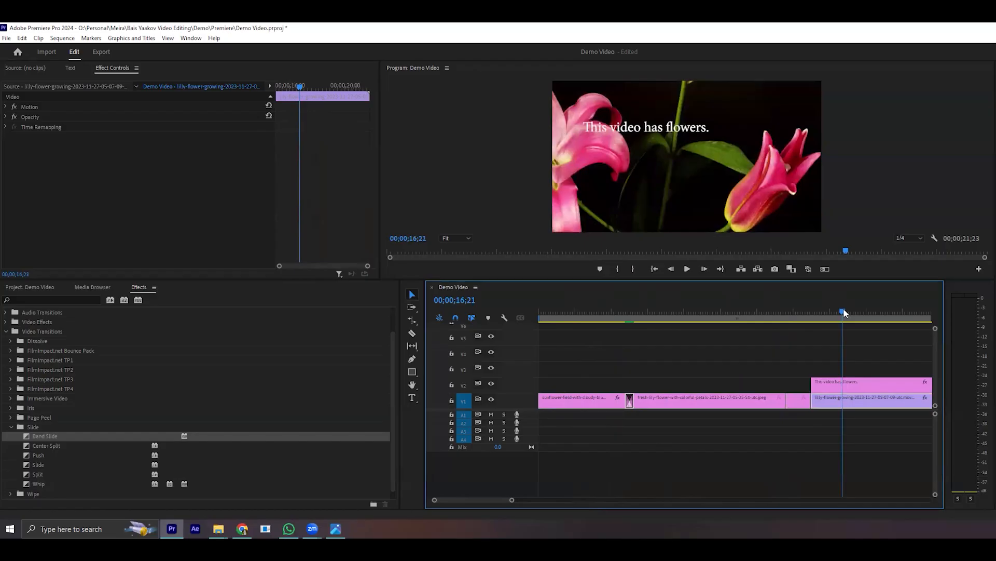
{"action": "left_click_drag", "start_coordinate": [844, 310], "coordinate": [687, 418]}
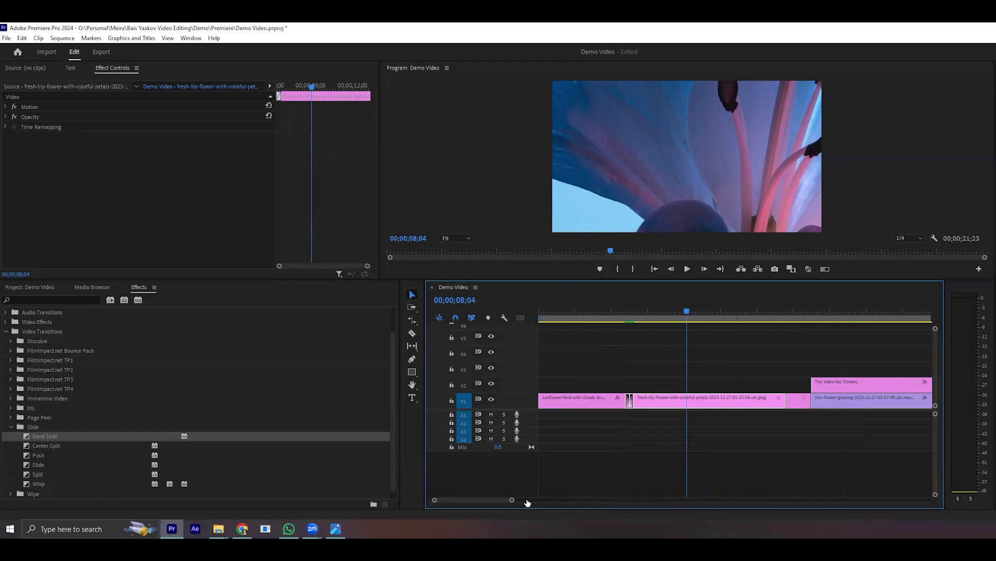
{"action": "left_click_drag", "start_coordinate": [513, 500], "coordinate": [556, 503]}
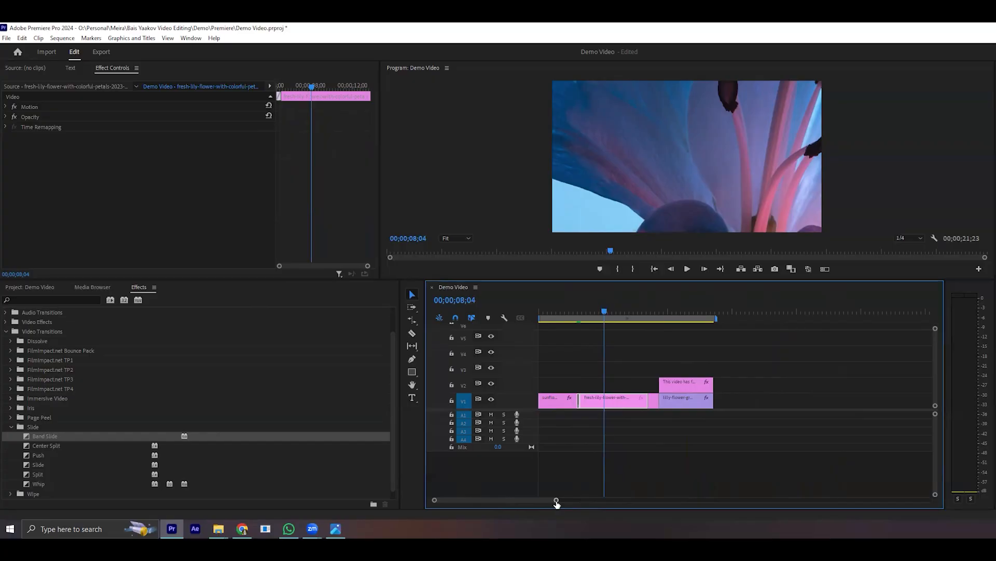
- Switch to File Explorer and open the Premiere folder inside the Demo project folder
{"action": "left_click", "coordinate": [218, 528]}
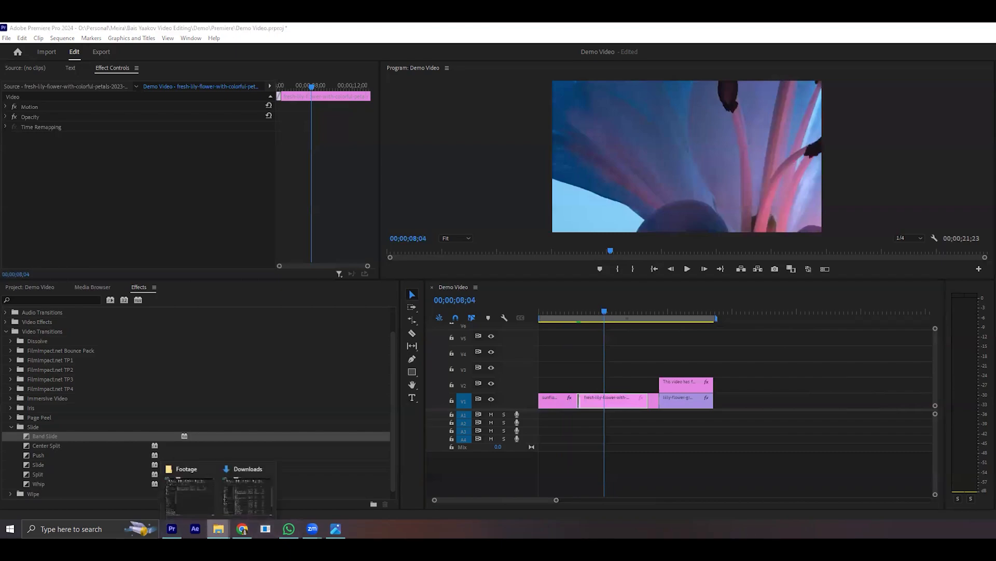
{"action": "left_click", "coordinate": [188, 493]}
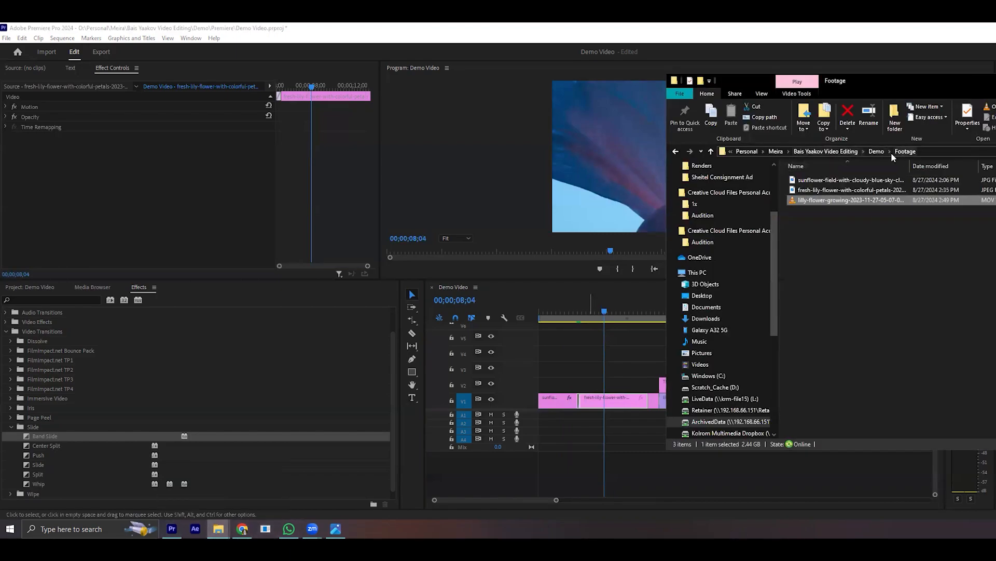
{"action": "left_click", "coordinate": [843, 151]}
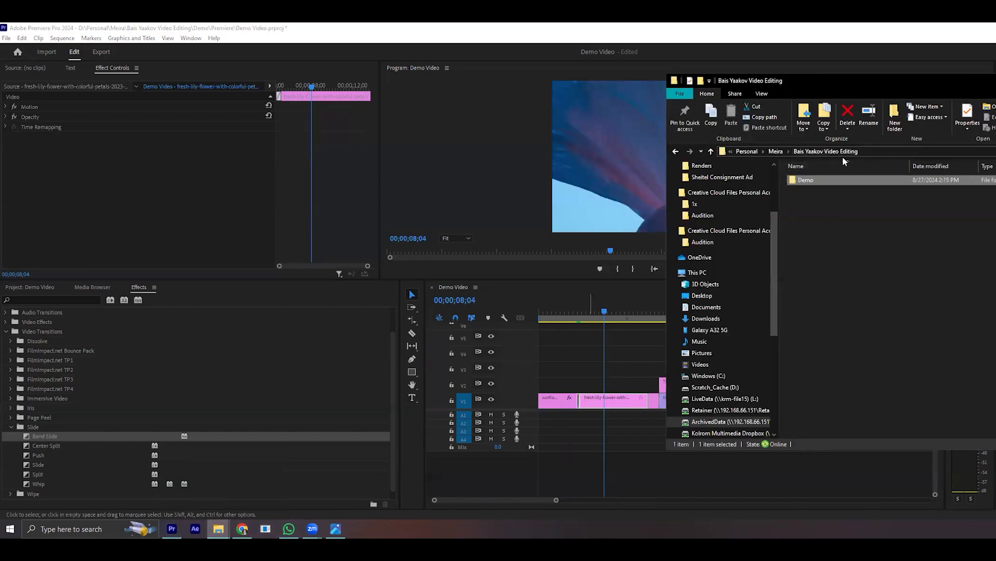
{"action": "double_click", "coordinate": [822, 185]}
{"action": "double_click", "coordinate": [820, 223]}
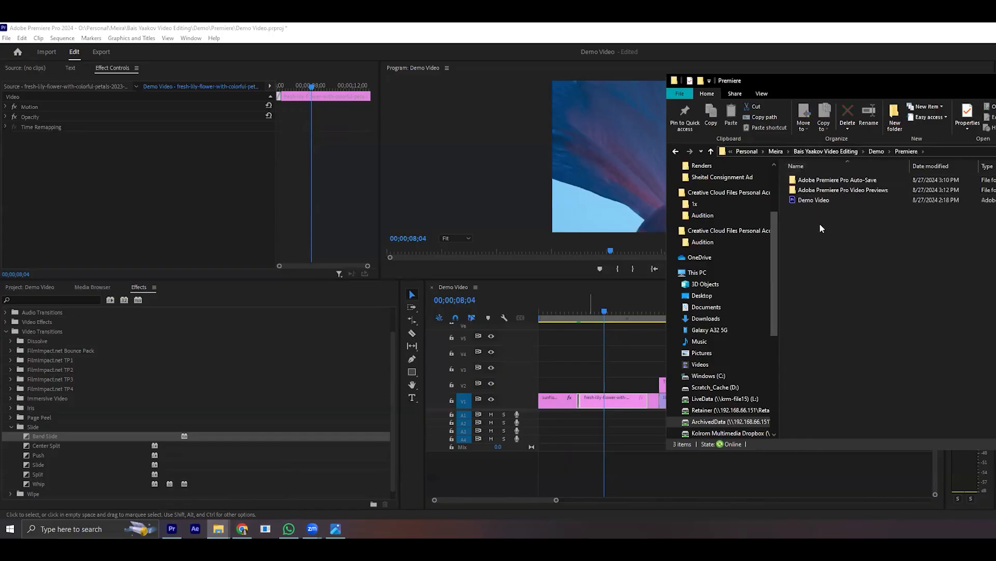
- Open the Adobe Premiere Pro Auto-Save folder and examine the auto-saved Demo Video project versions
{"action": "left_click", "coordinate": [821, 181]}
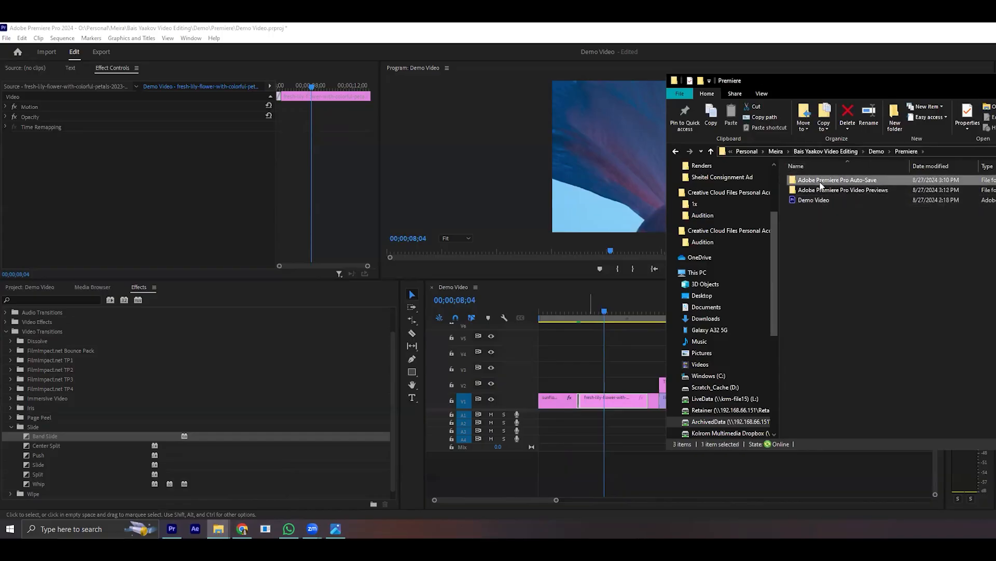
{"action": "double_click", "coordinate": [840, 181]}
{"action": "left_click_drag", "start_coordinate": [829, 239], "coordinate": [830, 182]}
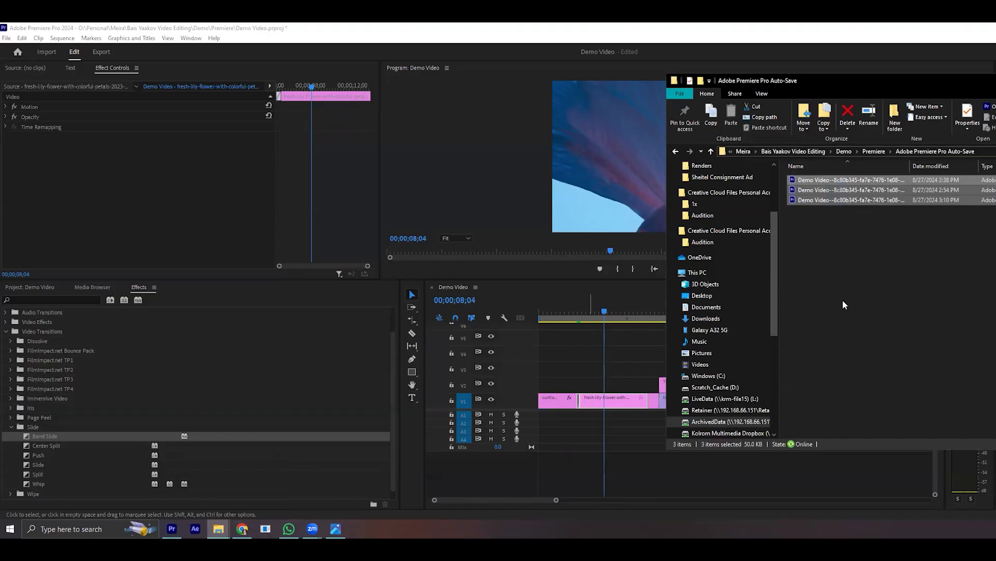
{"action": "left_click", "coordinate": [843, 293]}
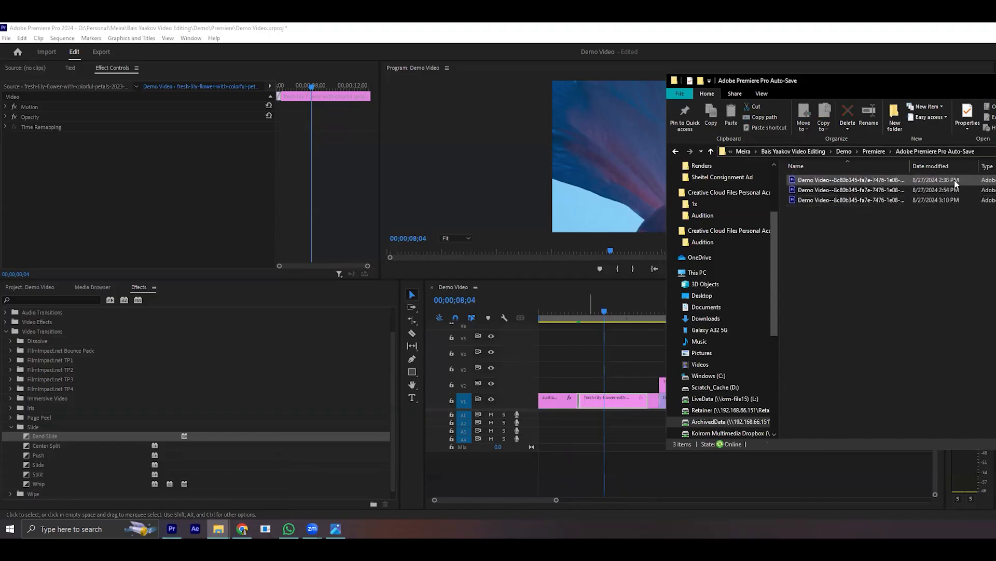
- Go back to the Premiere folder, examine the Demo Video project file's modified time and return to Premiere Pro
{"action": "left_click", "coordinate": [877, 151]}
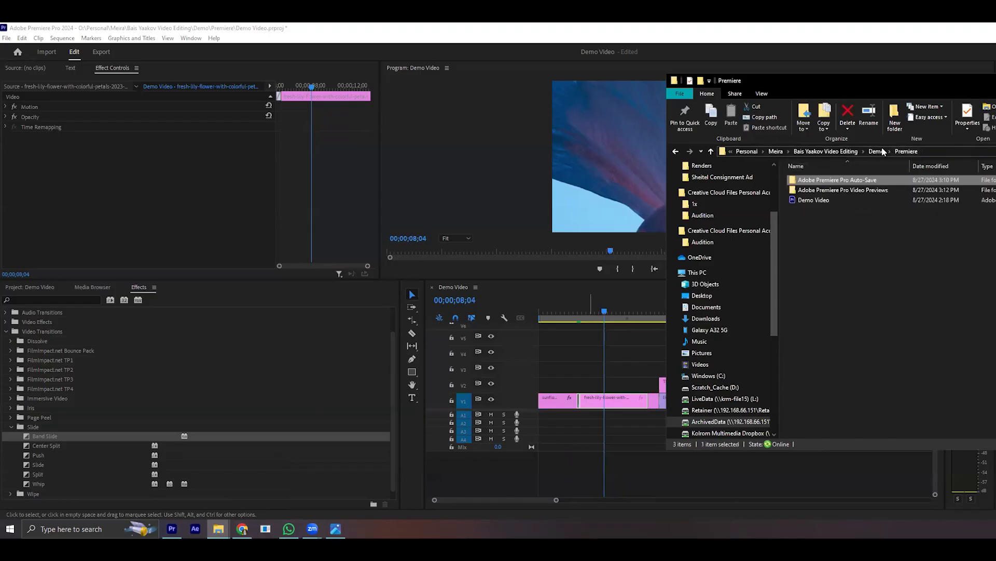
{"action": "left_click", "coordinate": [814, 201]}
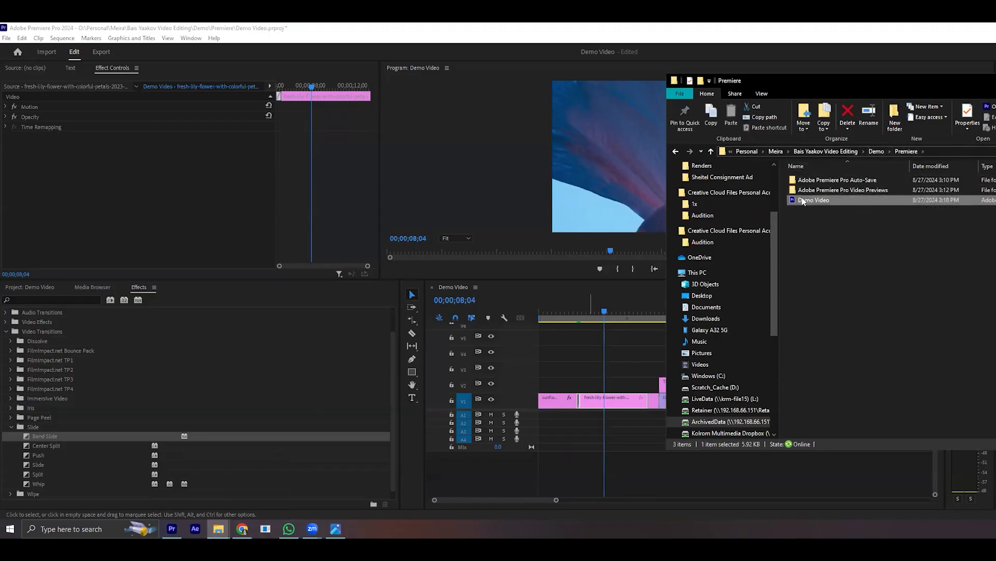
{"action": "left_click", "coordinate": [832, 245]}
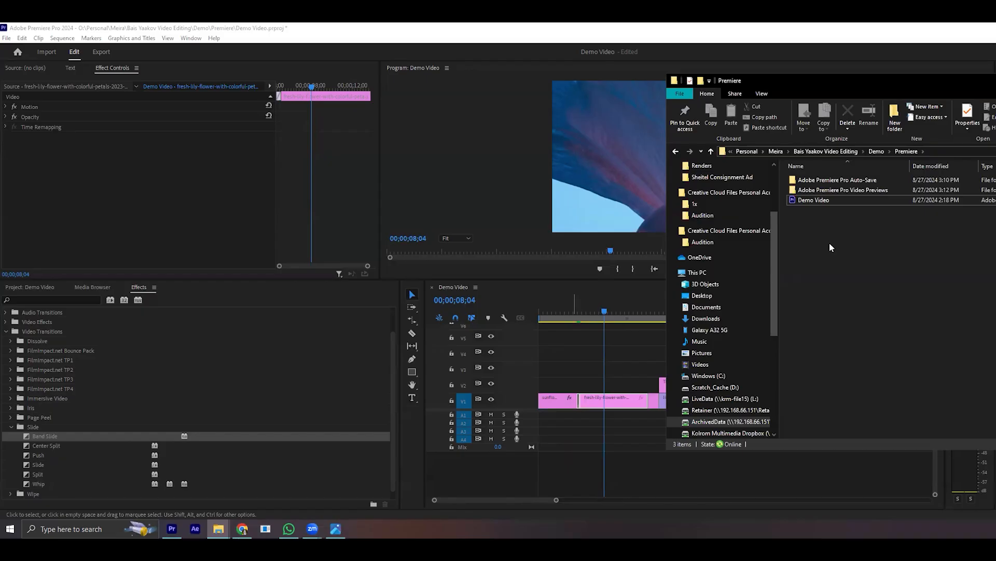
{"action": "left_click", "coordinate": [640, 332]}
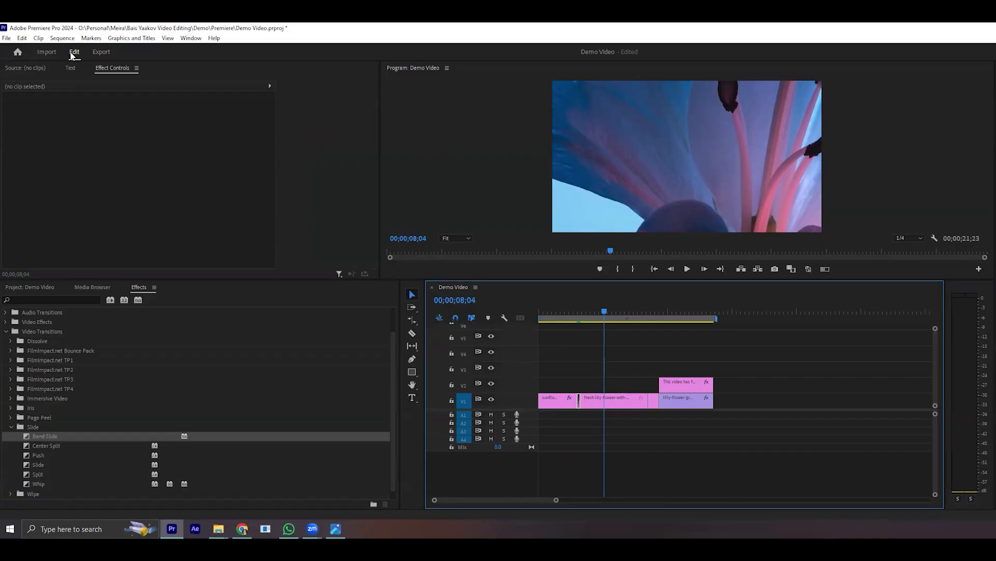
- Open the export settings for the Demo Video sequence
{"action": "left_click", "coordinate": [102, 52]}
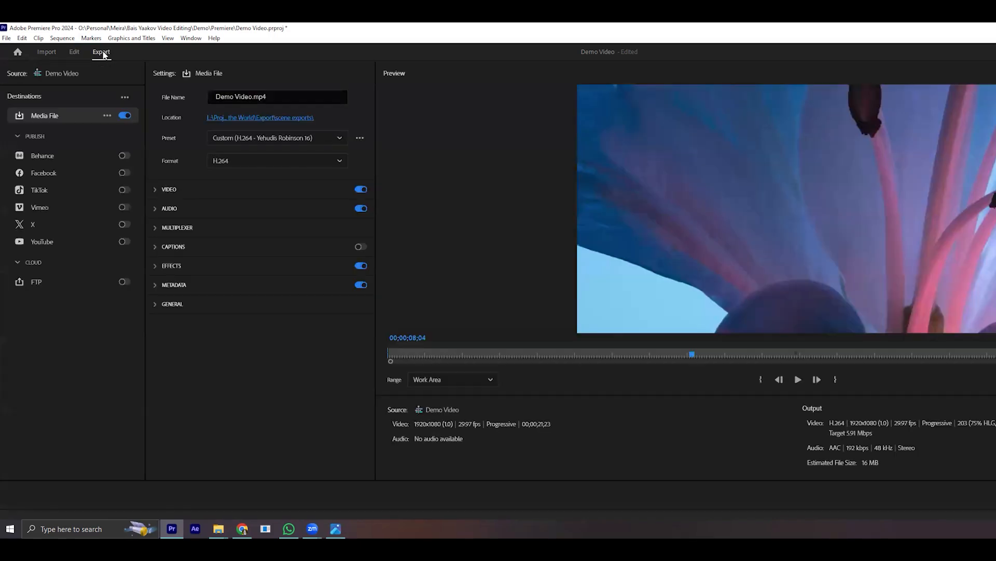
{"action": "left_click", "coordinate": [74, 52]}
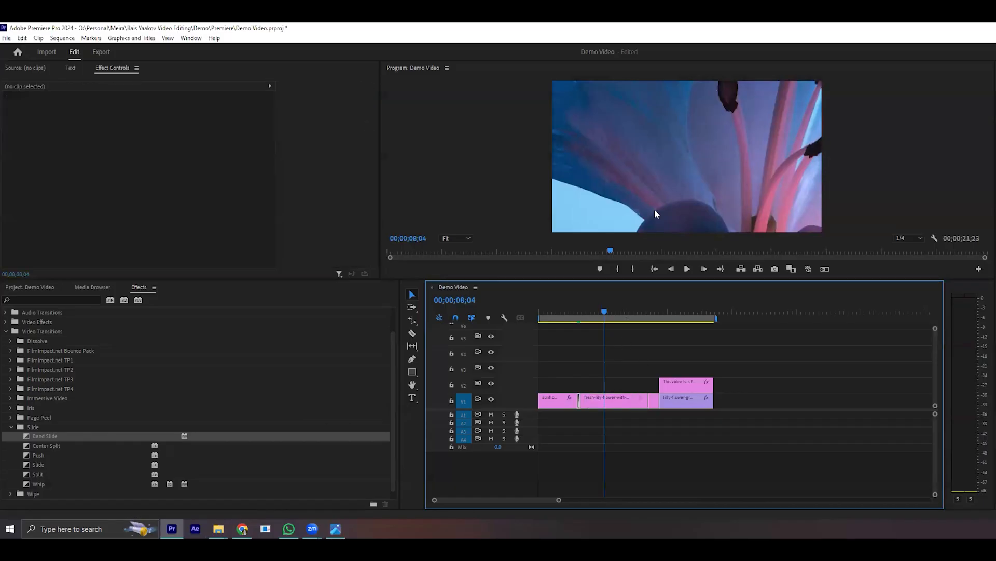
{"action": "key", "text": "ctrl+m"}
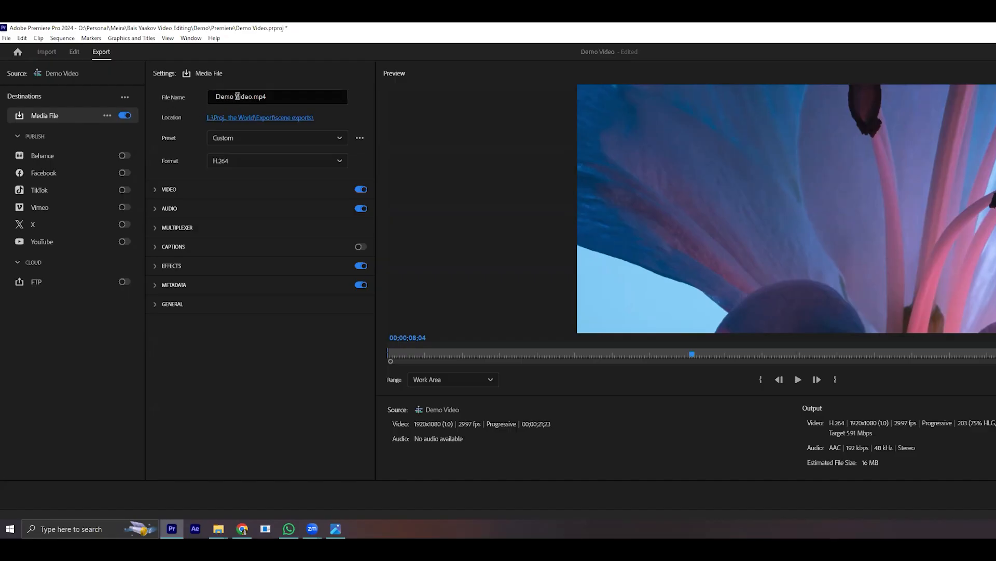
- Examine the export file name Demo Video.mp4 and its extension
{"action": "left_click_drag", "start_coordinate": [251, 97], "coordinate": [209, 105]}
{"action": "left_click", "coordinate": [252, 97]}
{"action": "left_click_drag", "start_coordinate": [252, 97], "coordinate": [210, 105]}
{"action": "left_click", "coordinate": [265, 97]}
{"action": "left_click_drag", "start_coordinate": [263, 98], "coordinate": [254, 104]}
{"action": "left_click", "coordinate": [285, 110]}
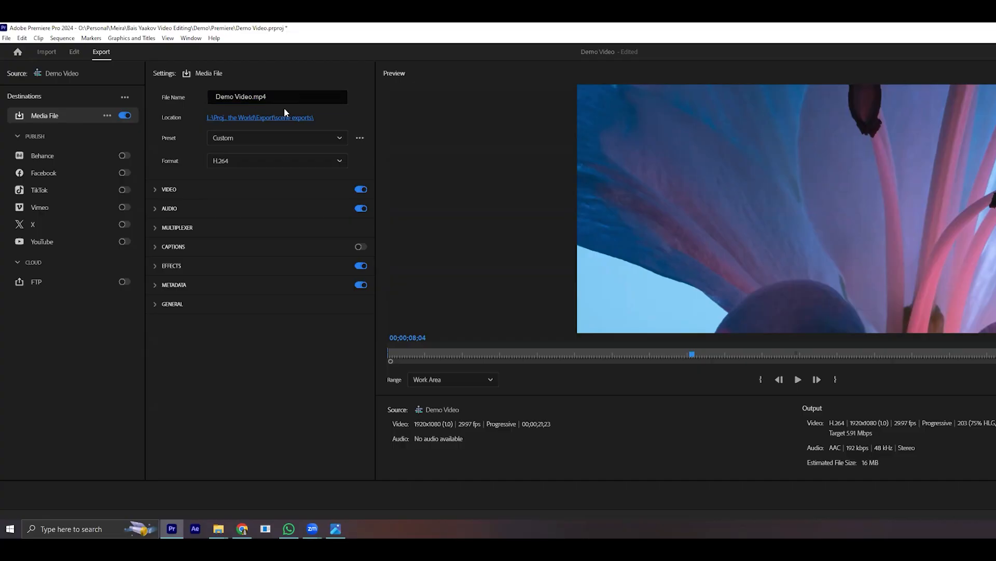
- Set the export location to the Exports folder inside the Demo project folder, saving as Demo Video
{"action": "left_click", "coordinate": [250, 116]}
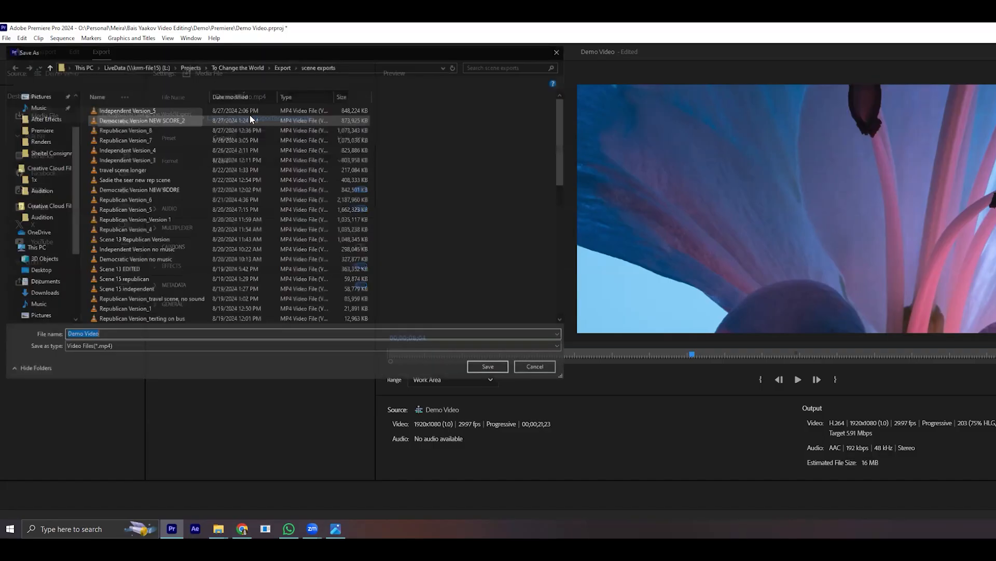
{"action": "scroll", "coordinate": [36, 234], "scroll_direction": "down", "scroll_amount": 2}
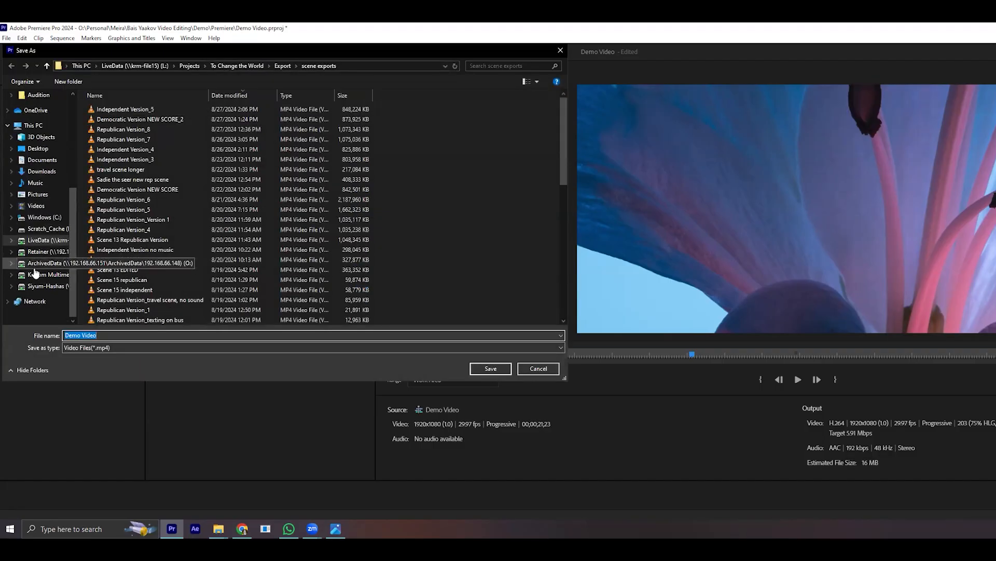
{"action": "left_click", "coordinate": [45, 263]}
{"action": "double_click", "coordinate": [109, 149]}
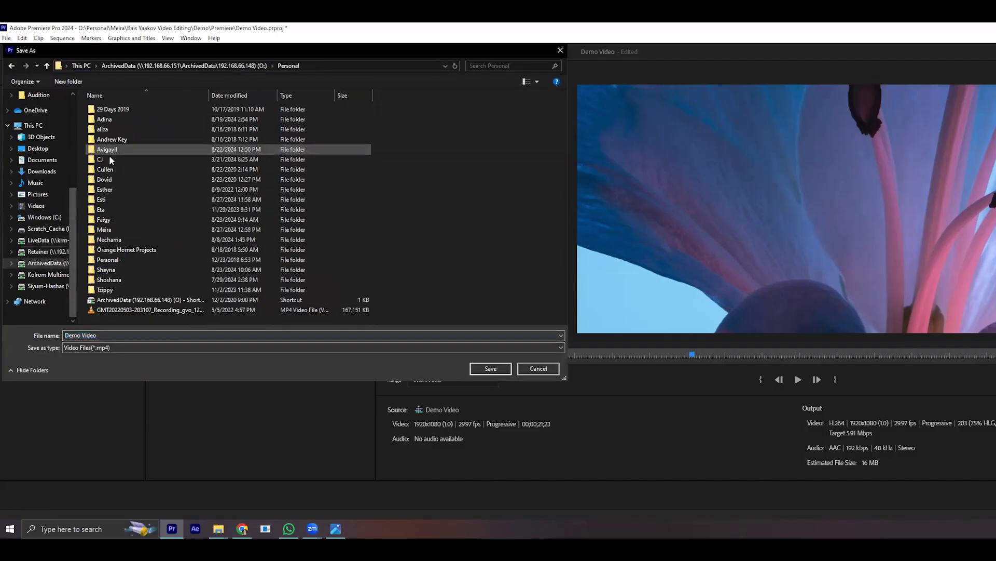
{"action": "double_click", "coordinate": [109, 230]}
{"action": "double_click", "coordinate": [129, 110]}
{"action": "double_click", "coordinate": [128, 110]}
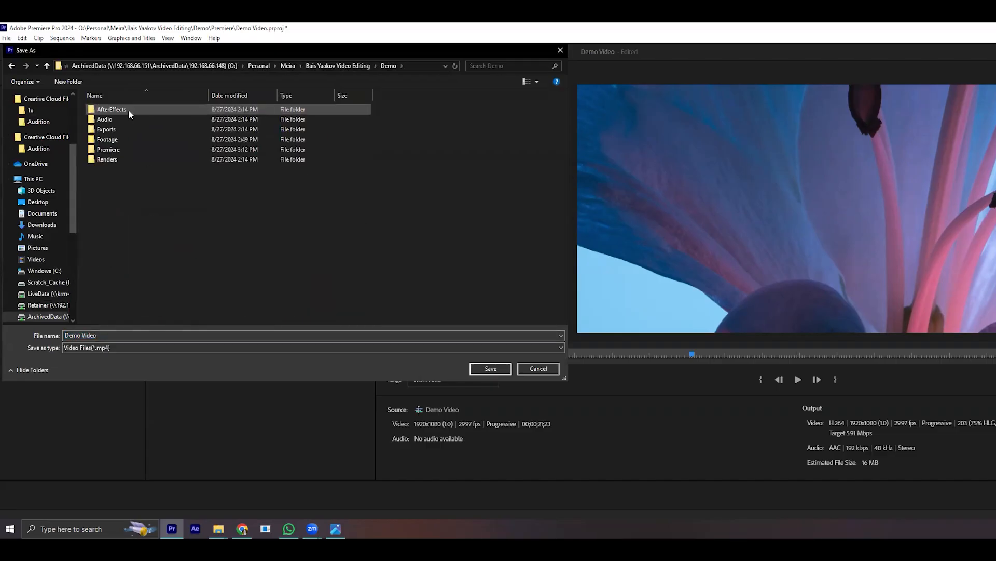
{"action": "double_click", "coordinate": [103, 130]}
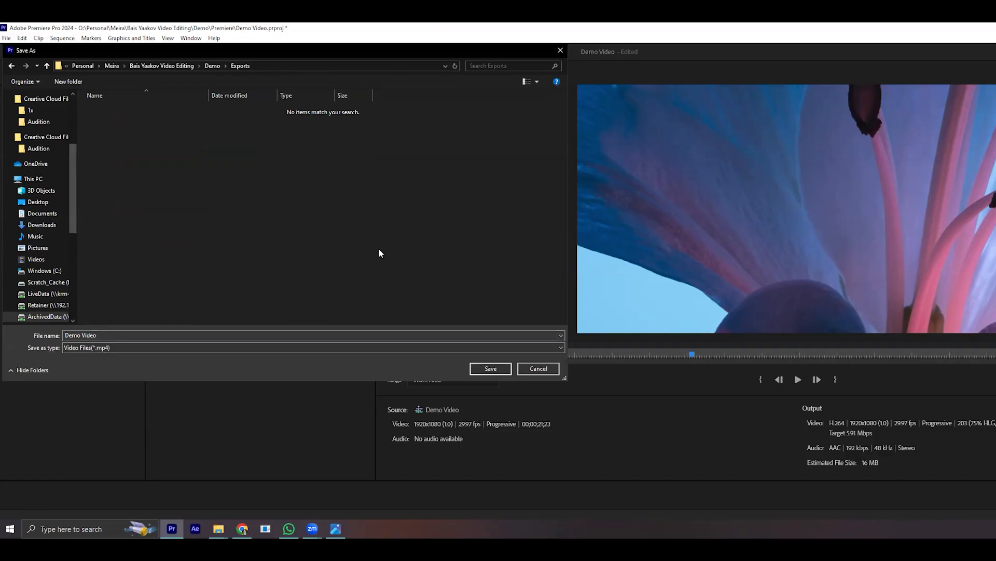
{"action": "left_click", "coordinate": [489, 368]}
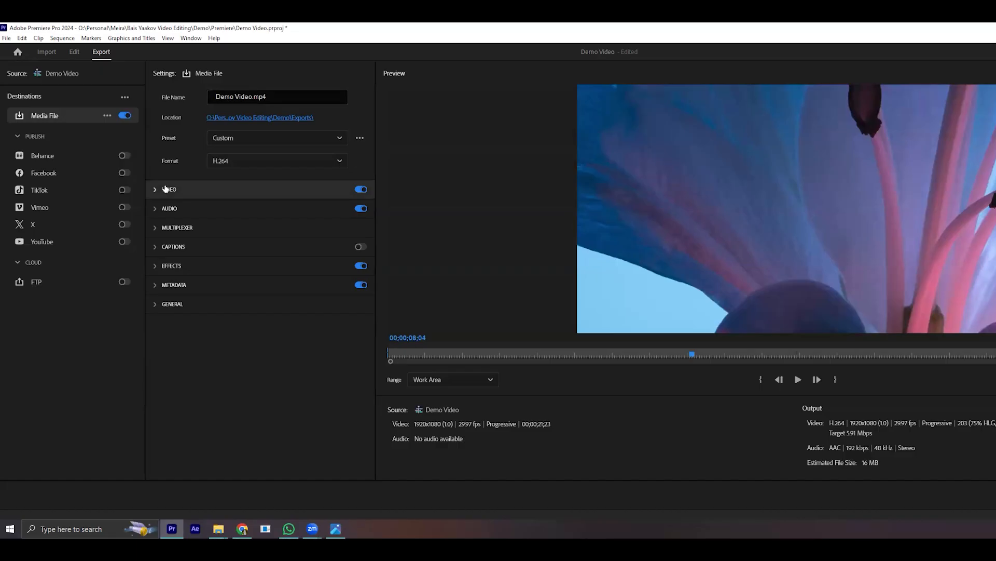
- Set the export preset to Match Source - Adaptive Low Bitrate
{"action": "left_click", "coordinate": [269, 138]}
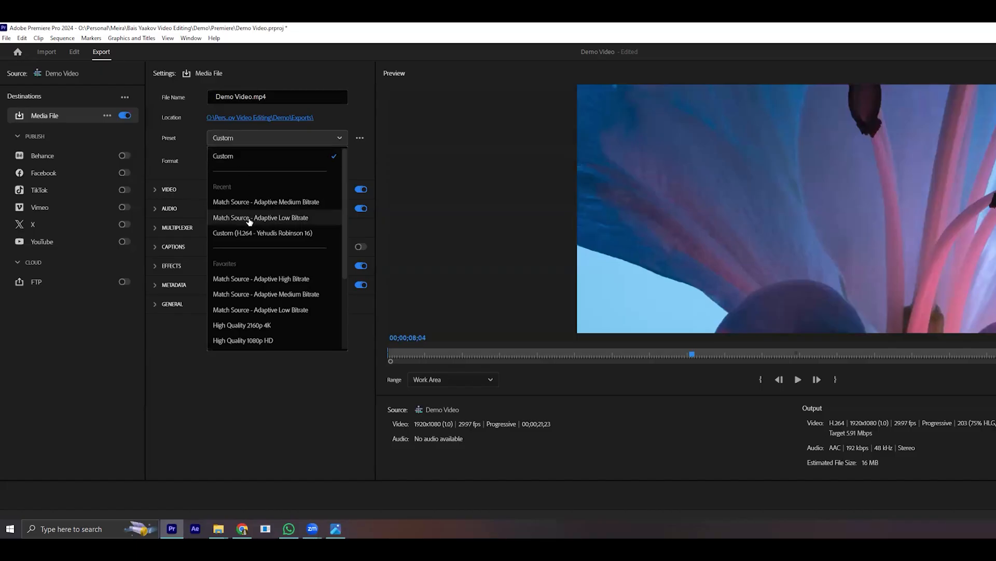
{"action": "left_click", "coordinate": [300, 218]}
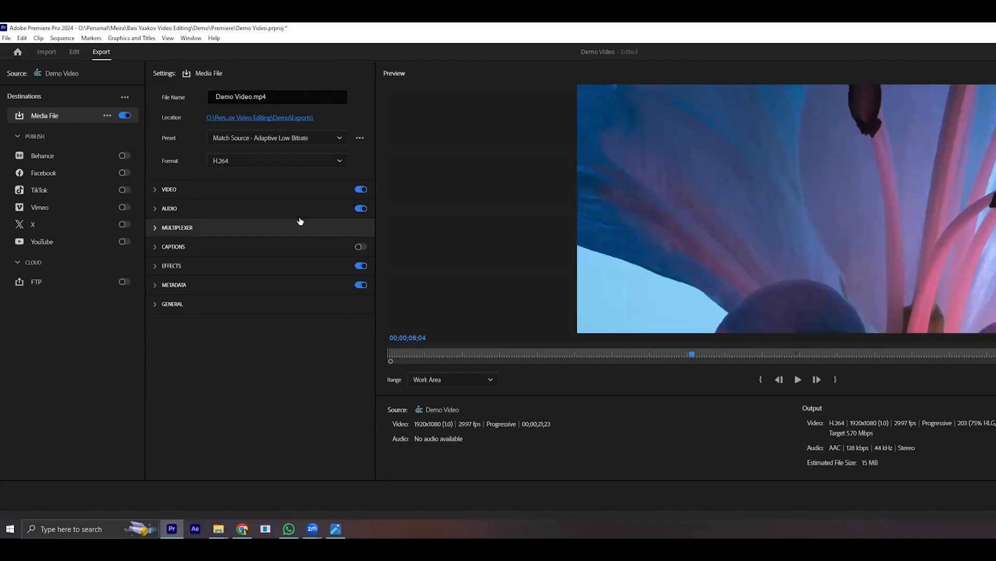
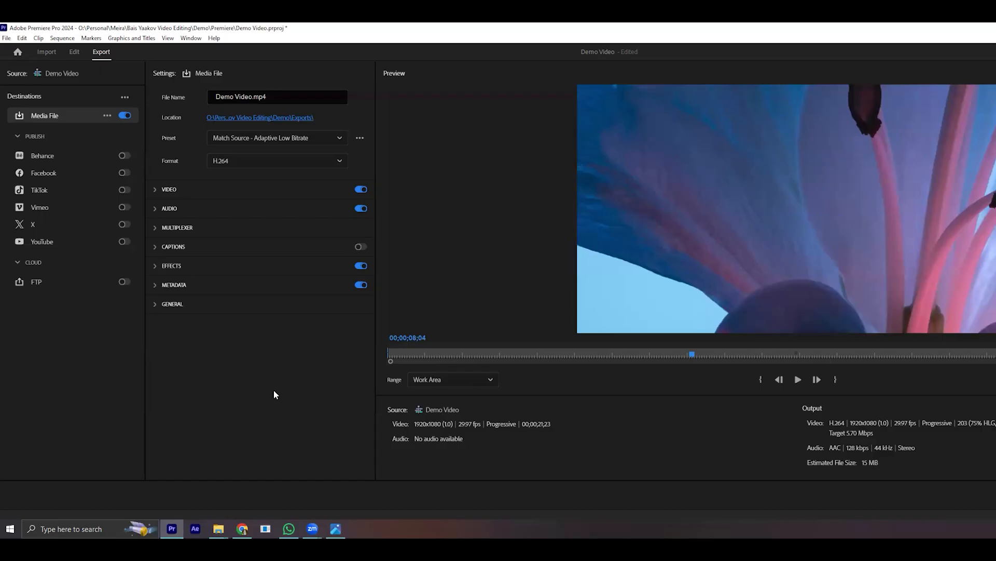
- Export the Demo Video sequence in H.264 format with the Match Source - Adaptive Low Bitrate preset
{"action": "left_click", "coordinate": [313, 139]}
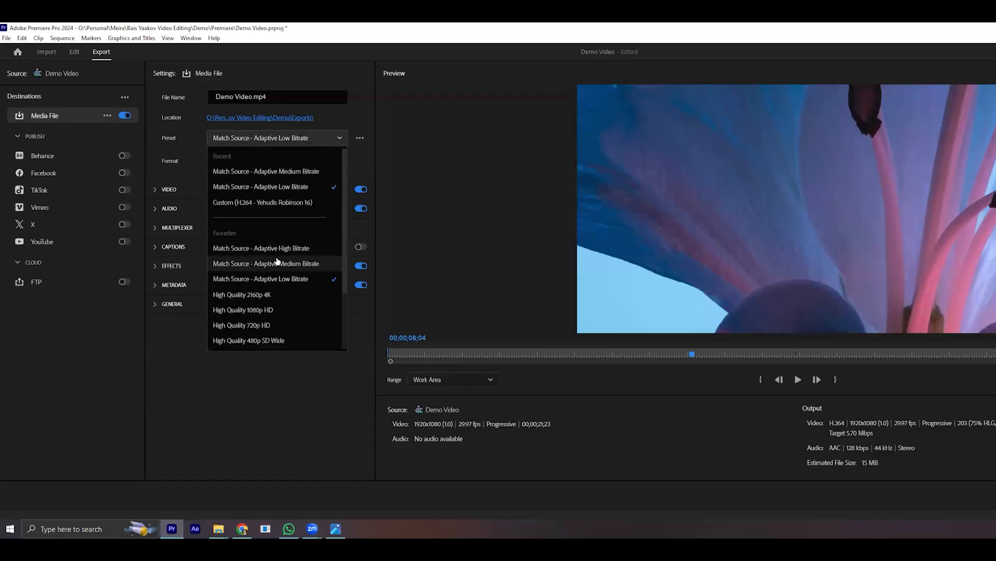
{"action": "left_click", "coordinate": [264, 279]}
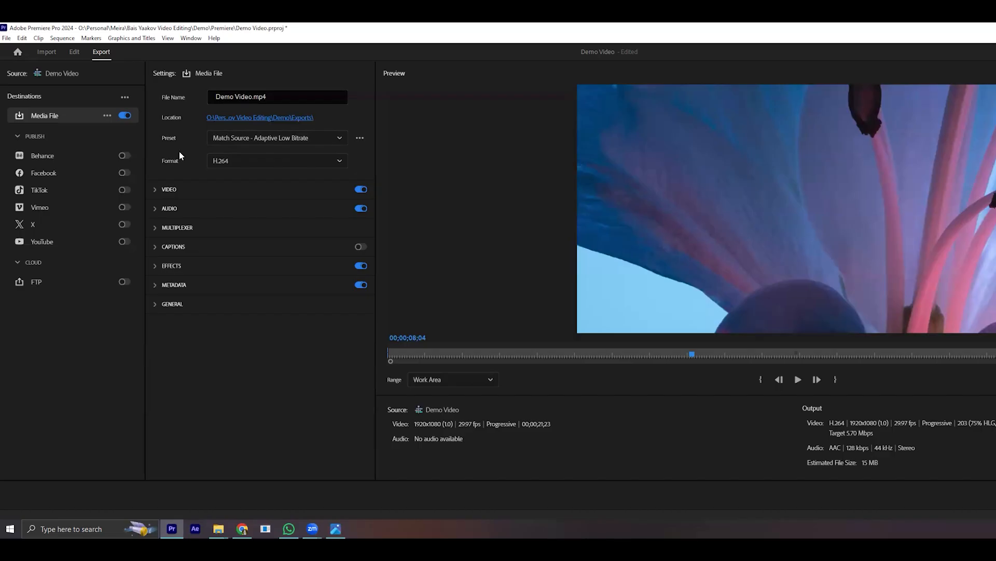
{"action": "left_click", "coordinate": [229, 161]}
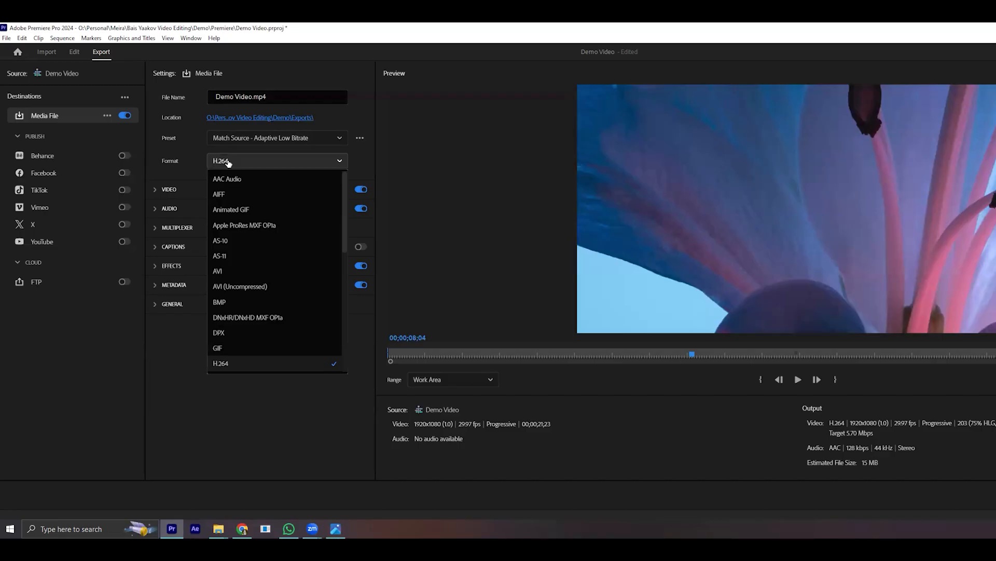
{"action": "left_click", "coordinate": [228, 162]}
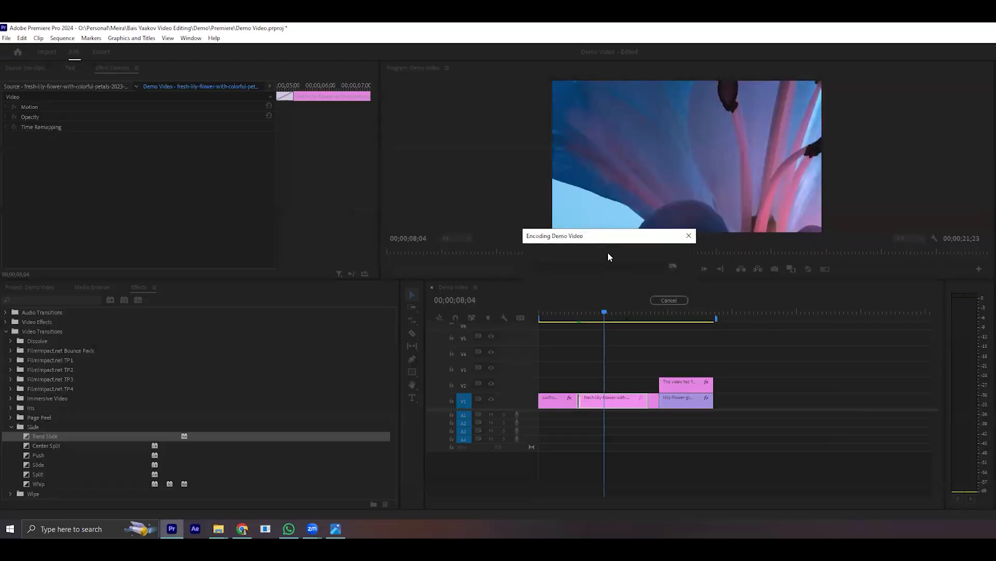
{"action": "left_click_drag", "start_coordinate": [588, 240], "coordinate": [585, 212]}
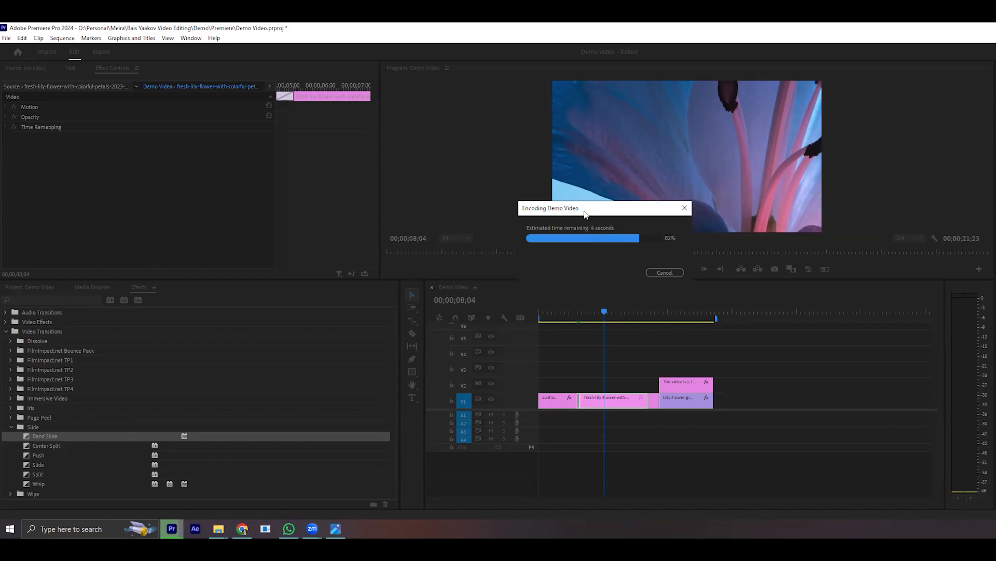
- Switch to File Explorer and open the exported Demo Video from the Demo project's Exports folder for playback
{"action": "mouse_move", "coordinate": [219, 529]}
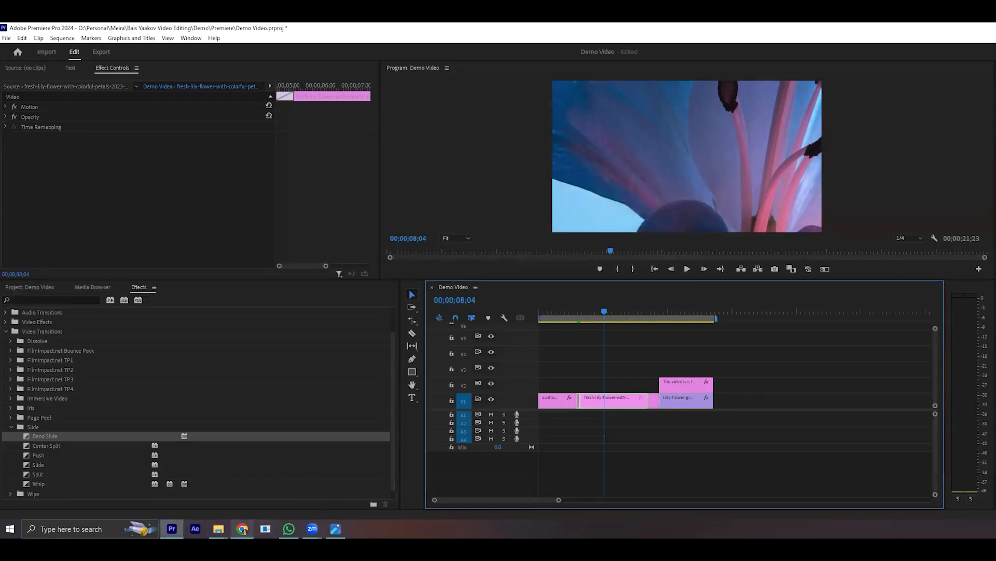
{"action": "left_click", "coordinate": [206, 506]}
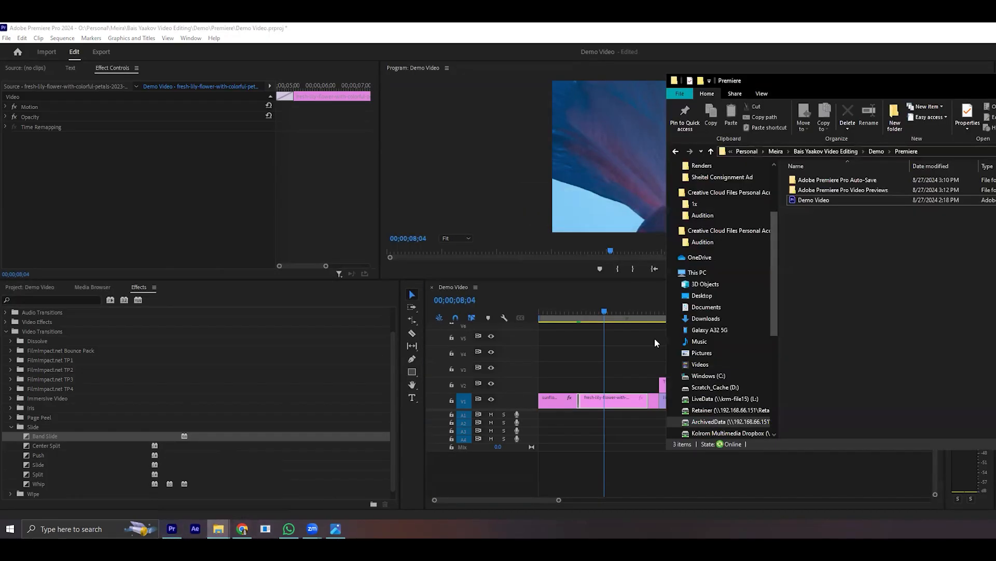
{"action": "left_click", "coordinate": [883, 151]}
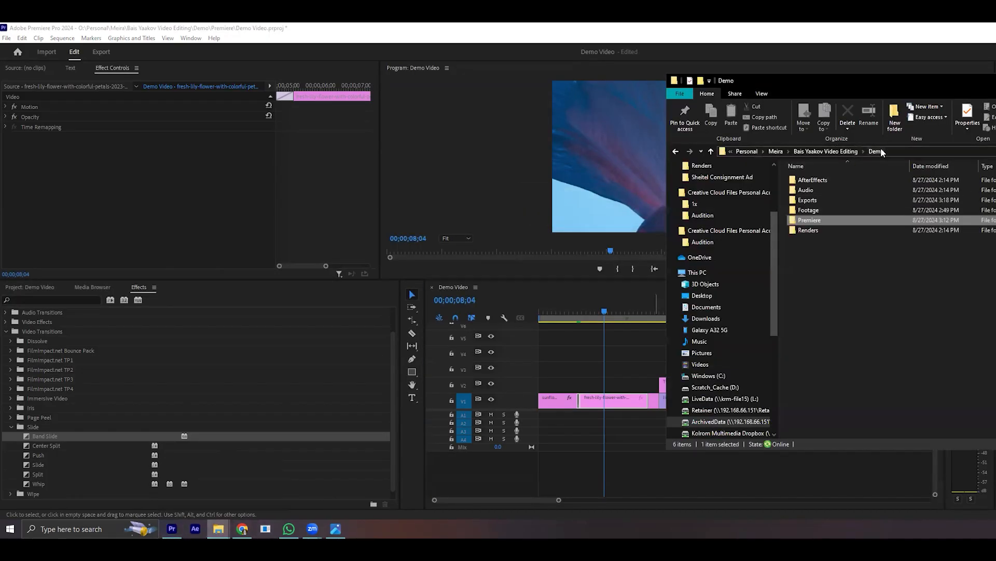
{"action": "double_click", "coordinate": [816, 202]}
{"action": "left_click", "coordinate": [823, 181]}
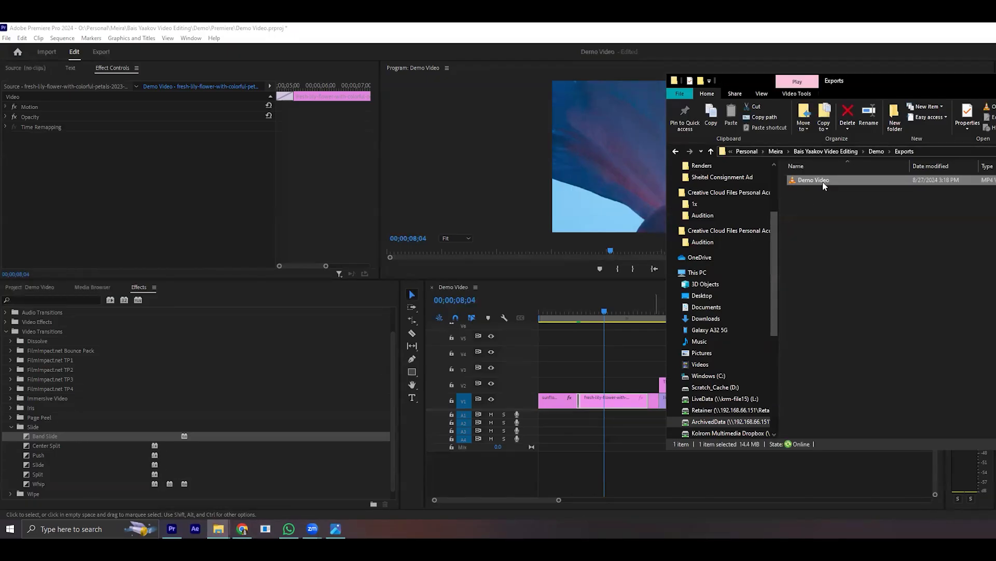
{"action": "double_click", "coordinate": [823, 181]}
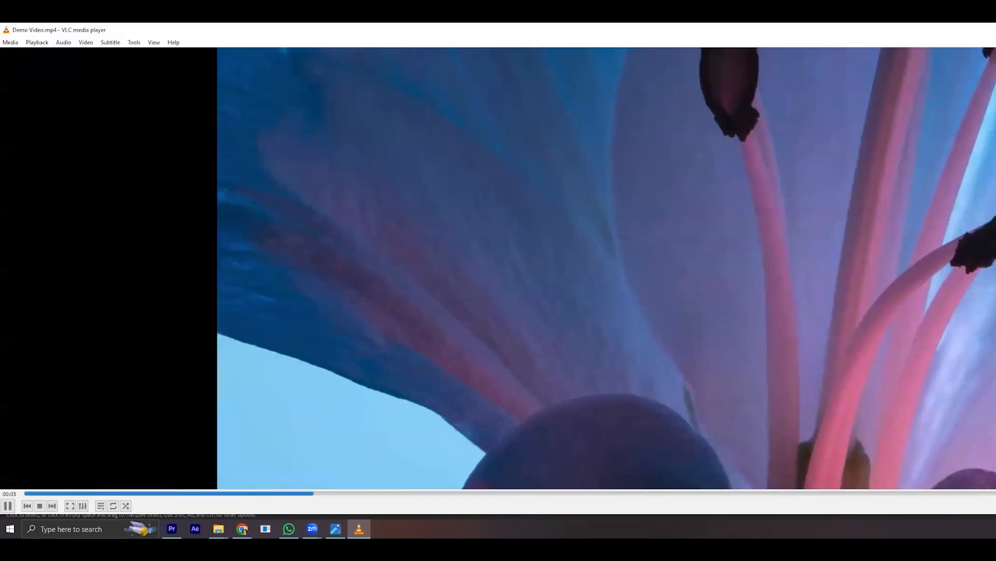
- Skim through the exported video to its flower title section, close the player and return to Premiere Pro
{"action": "left_click", "coordinate": [718, 493]}
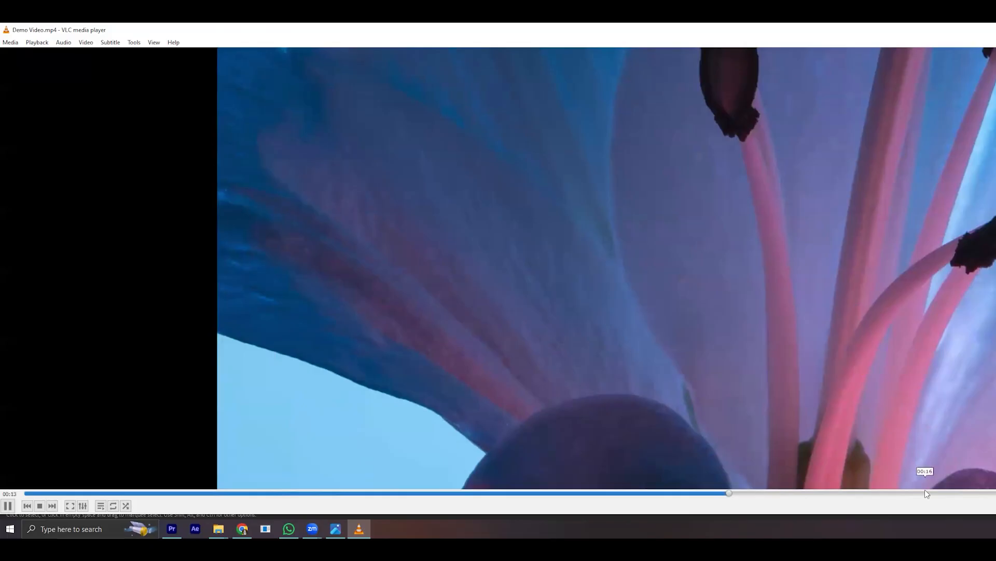
{"action": "left_click", "coordinate": [925, 493]}
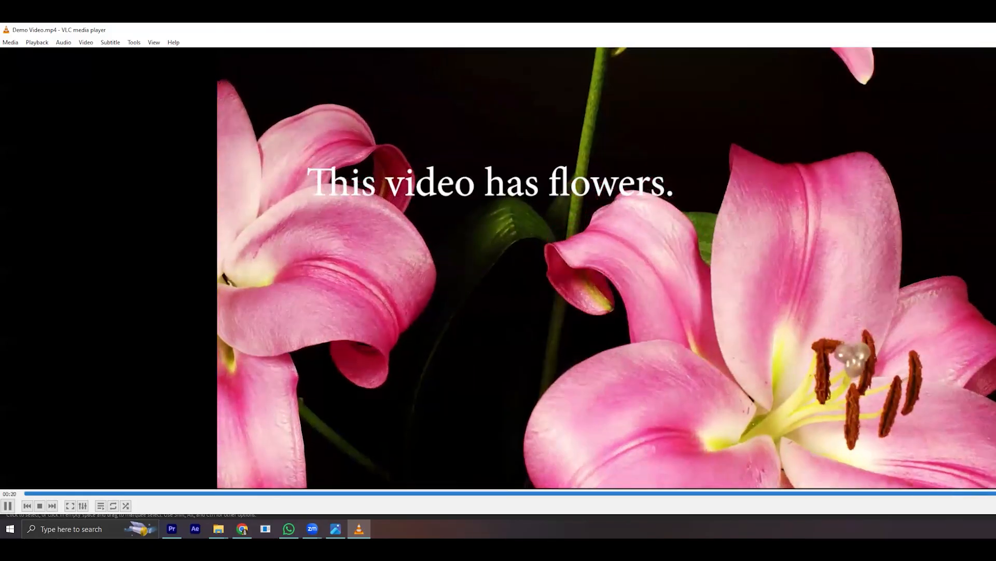
{"action": "key", "text": "alt+F4"}
{"action": "left_click", "coordinate": [912, 239]}
{"action": "left_click", "coordinate": [811, 179]}
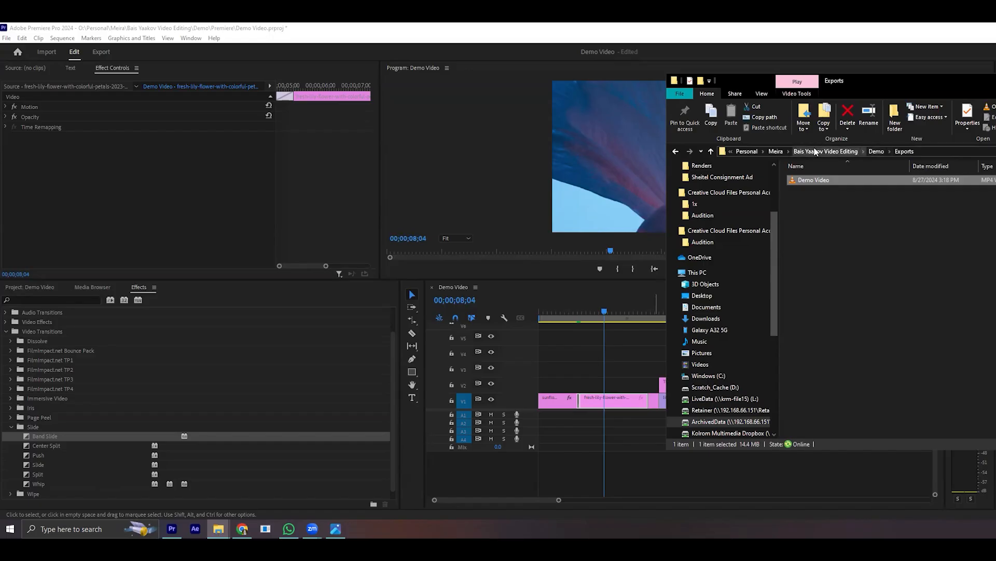
{"action": "left_click", "coordinate": [671, 490]}
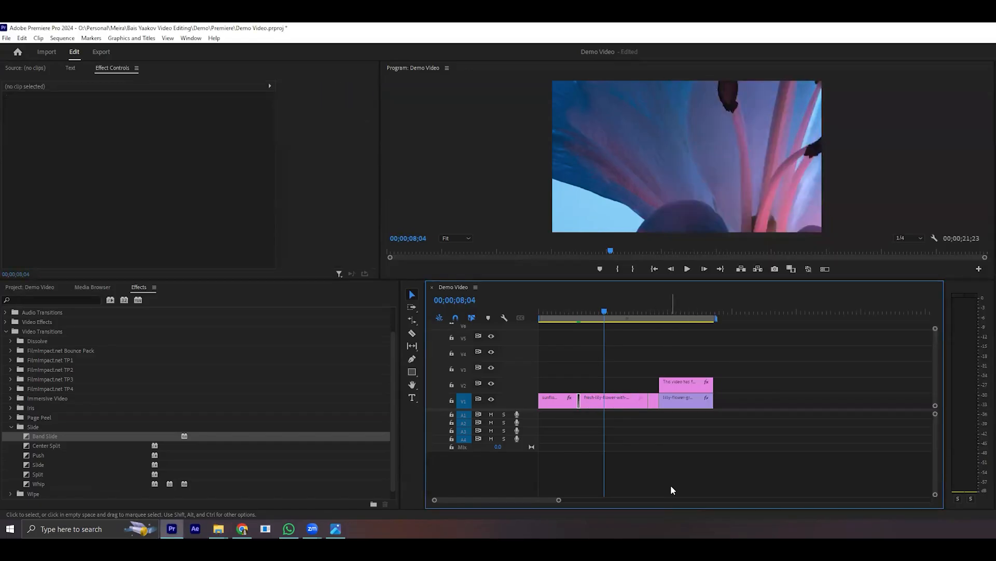
- Send the Demo Video sequence to the Media Encoder queue as H.264, Match Source - Adaptive Low Bitrate, and start encoding
{"action": "key", "text": "ctrl+m"}
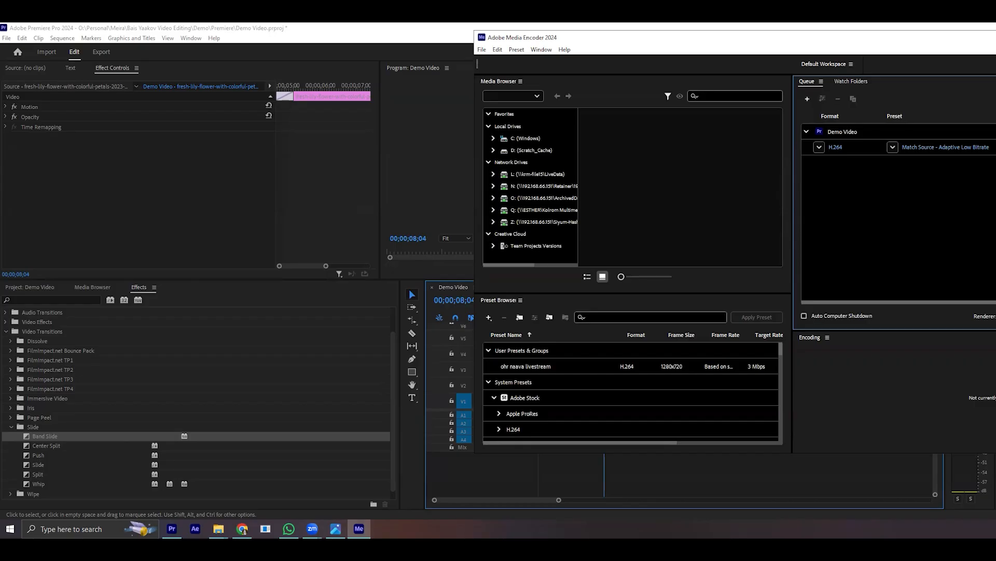
{"action": "key", "text": "Return"}
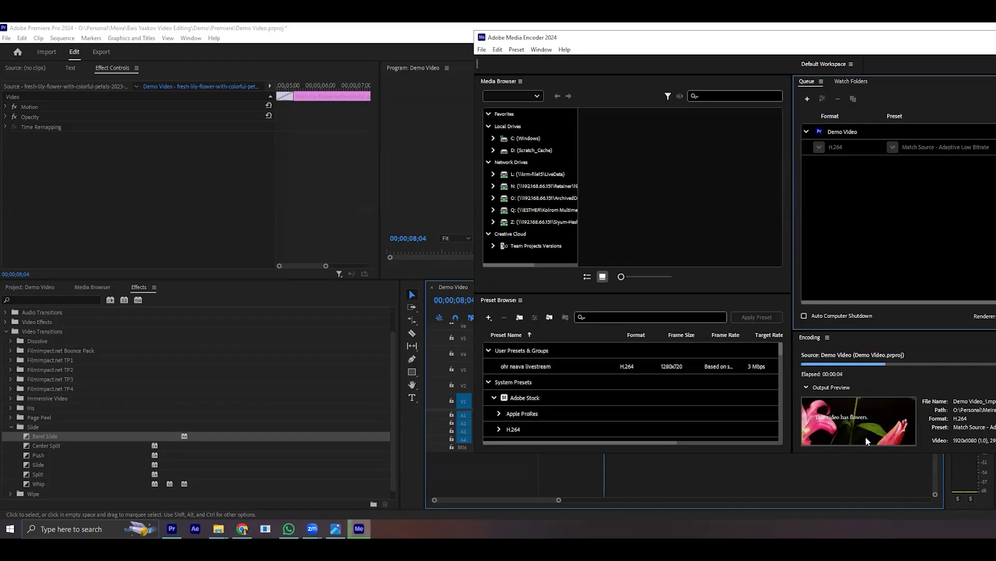
- Return to Premiere Pro, move the playhead to 00;00;11;06, and check the running encode in Media Encoder
{"action": "left_click", "coordinate": [460, 483]}
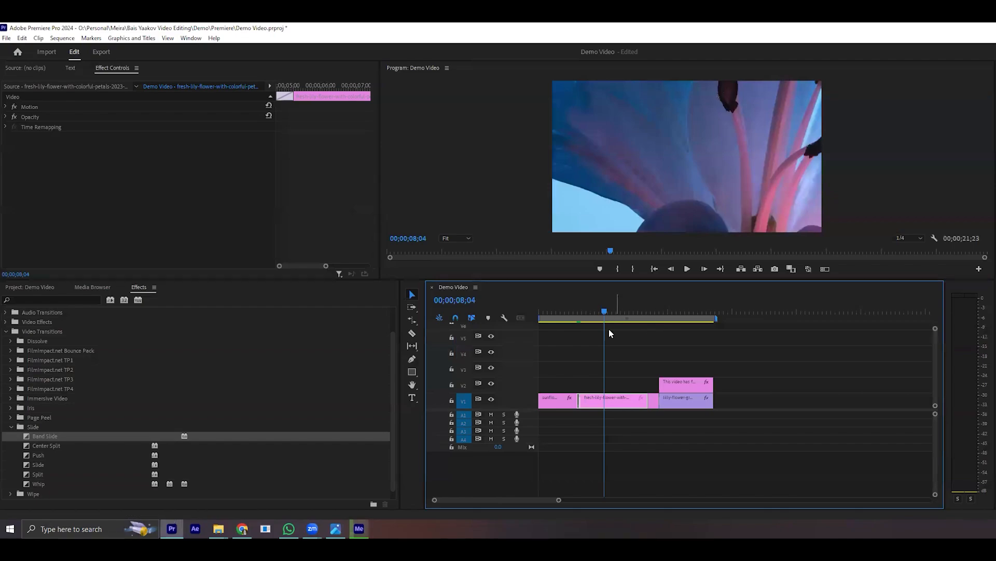
{"action": "left_click", "coordinate": [359, 528]}
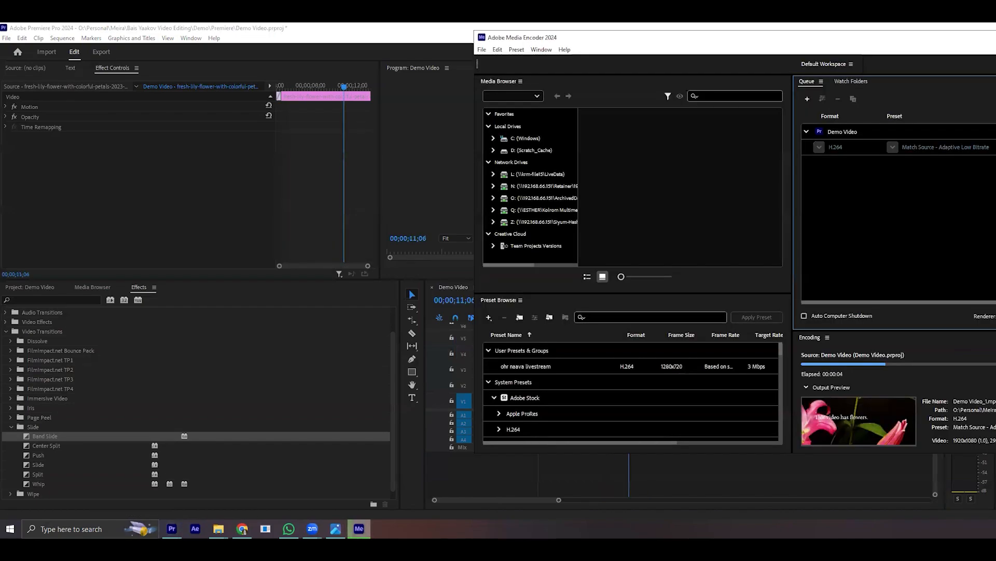
{"action": "left_click", "coordinate": [359, 528]}
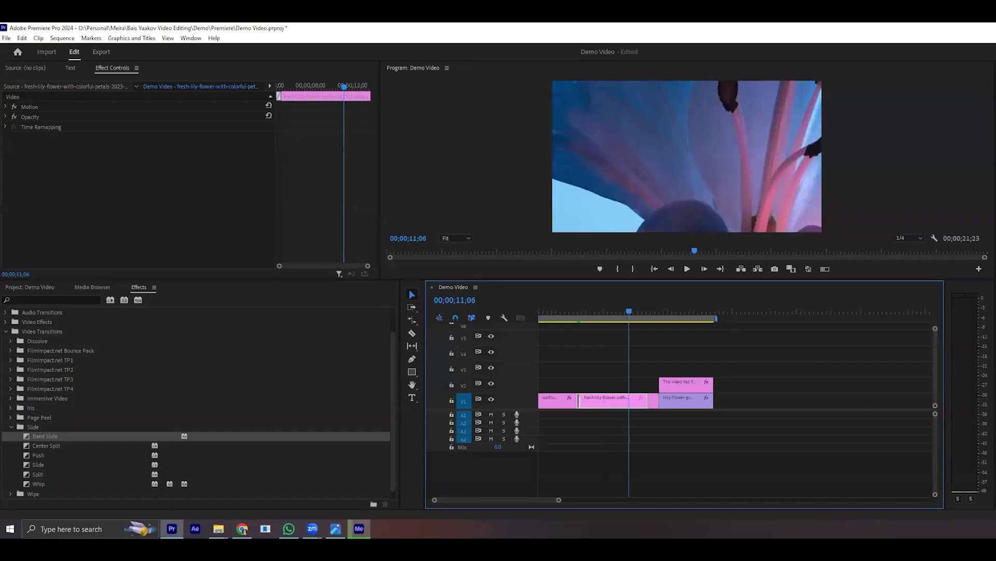
{"action": "left_click", "coordinate": [718, 362]}
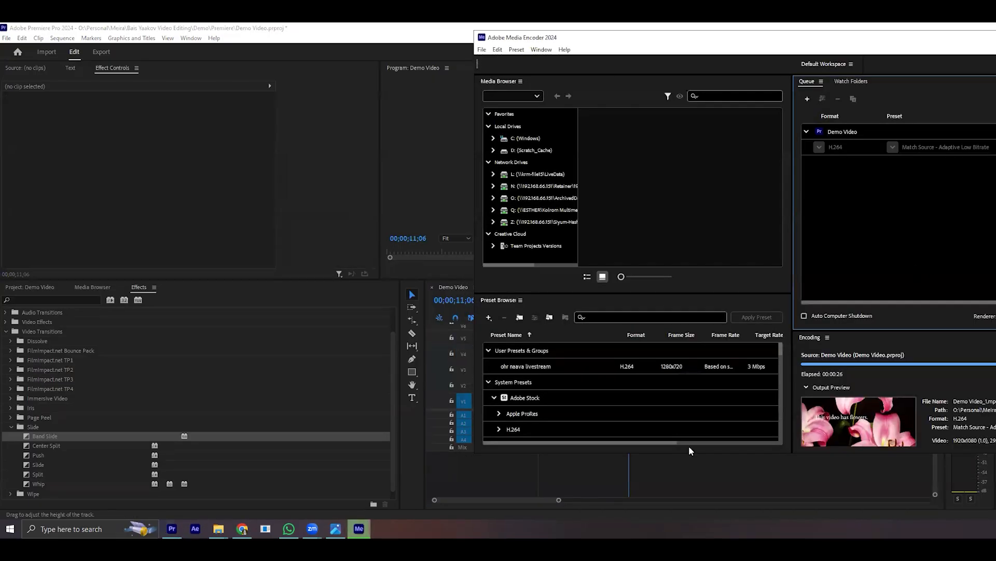
{"action": "left_click", "coordinate": [656, 473]}
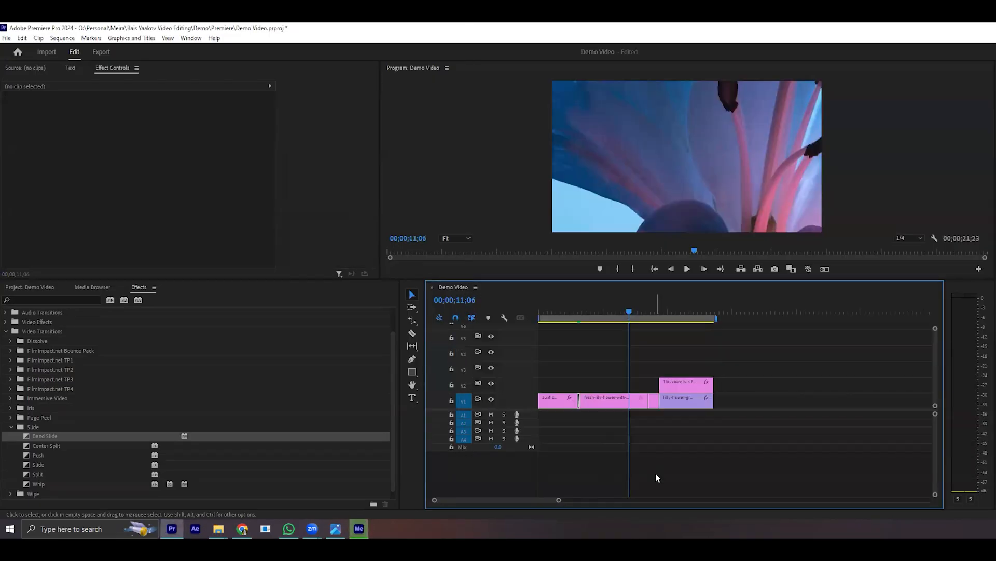